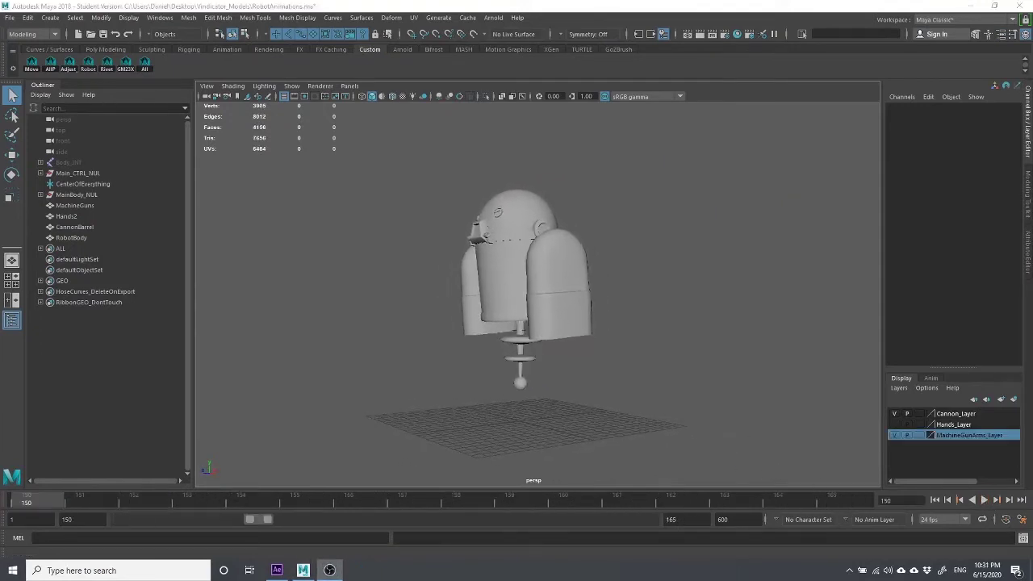
Play the robot animation and put away the RobotSketch.jpg reference drawing.
click(984, 500)
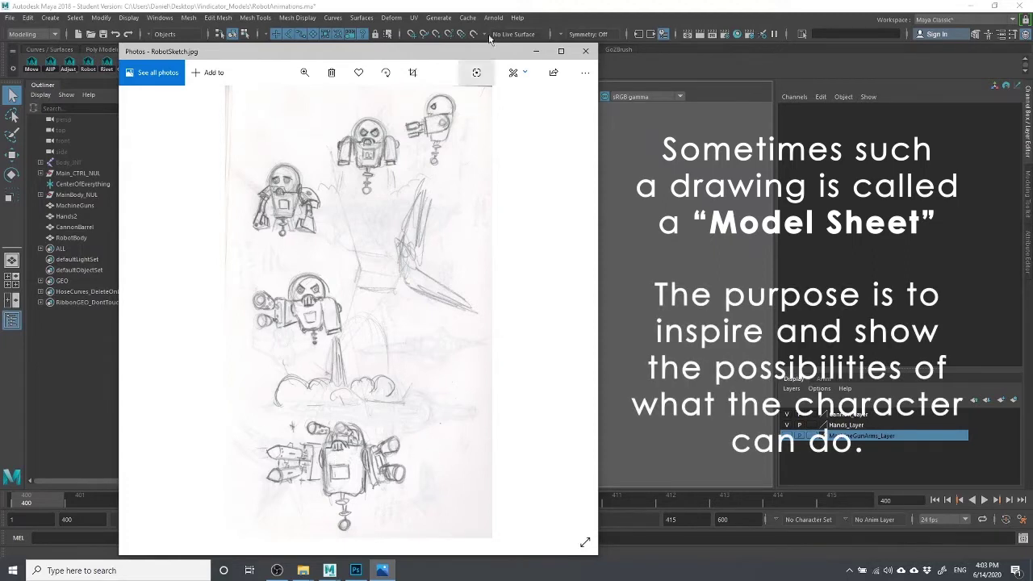
click(535, 52)
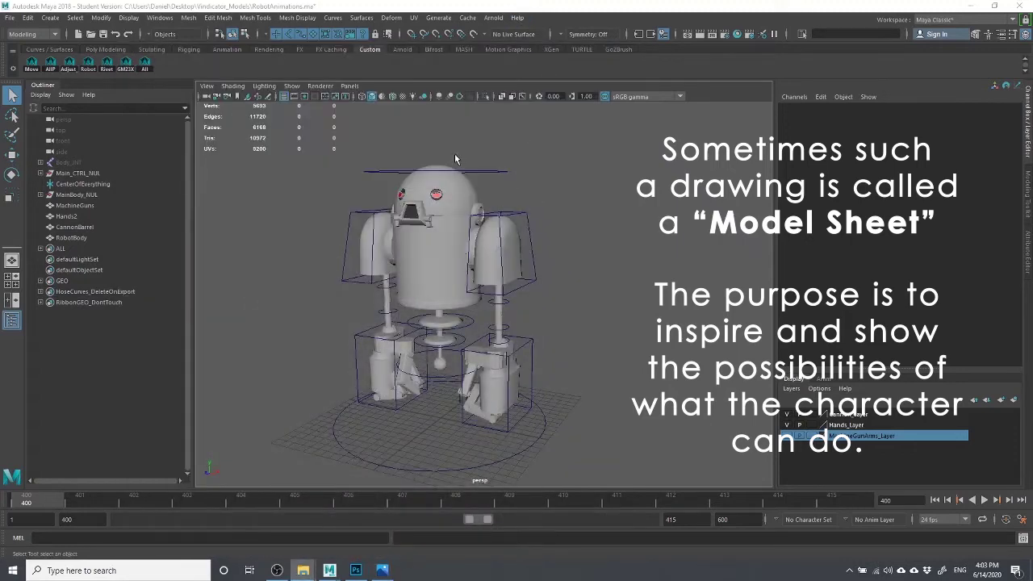
Select the robot's rig controls and try out the head control's Head Turn attribute.
click(510, 214)
click(515, 150)
drag(515, 150, 499, 191)
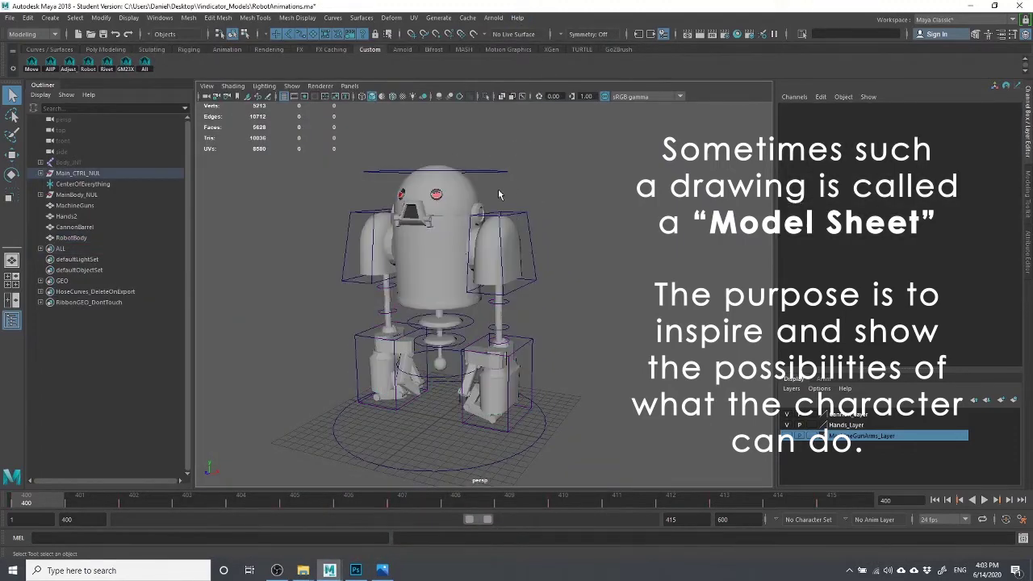
click(949, 177)
click(949, 184)
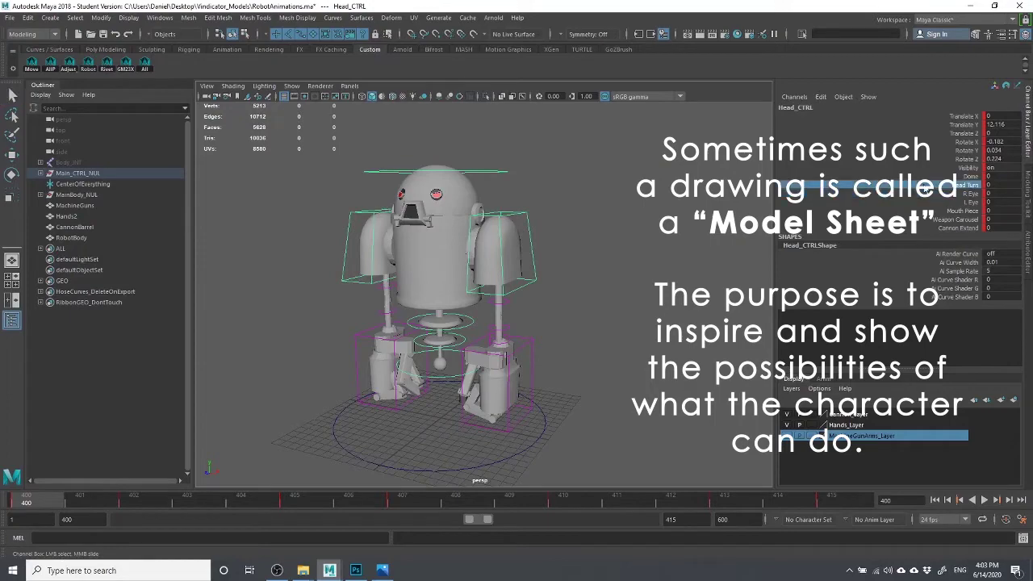
middle_drag(474, 229, 517, 244)
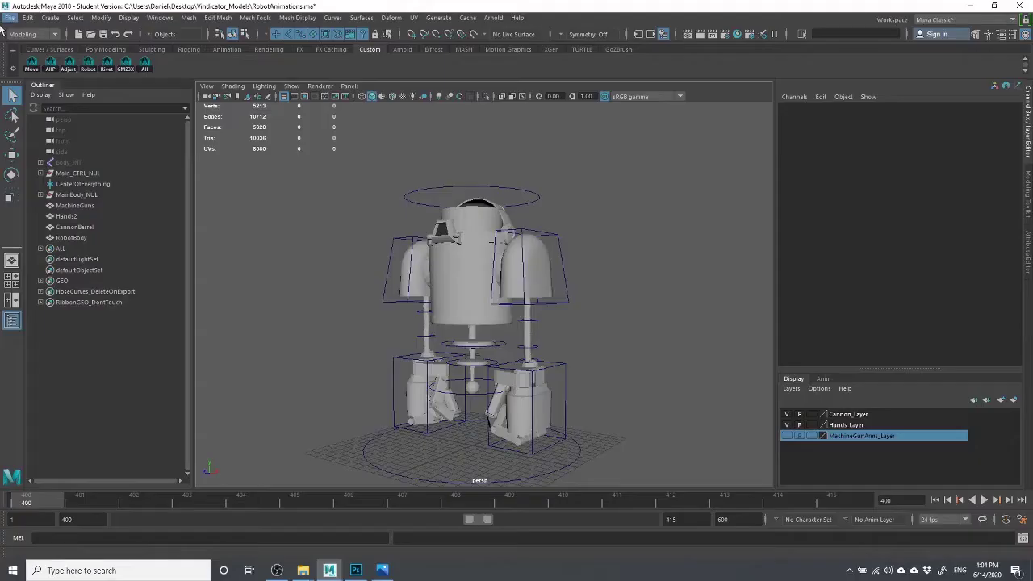
Start a new empty scene in place of the robot file and bring up the polygon modeling tools.
click(10, 17)
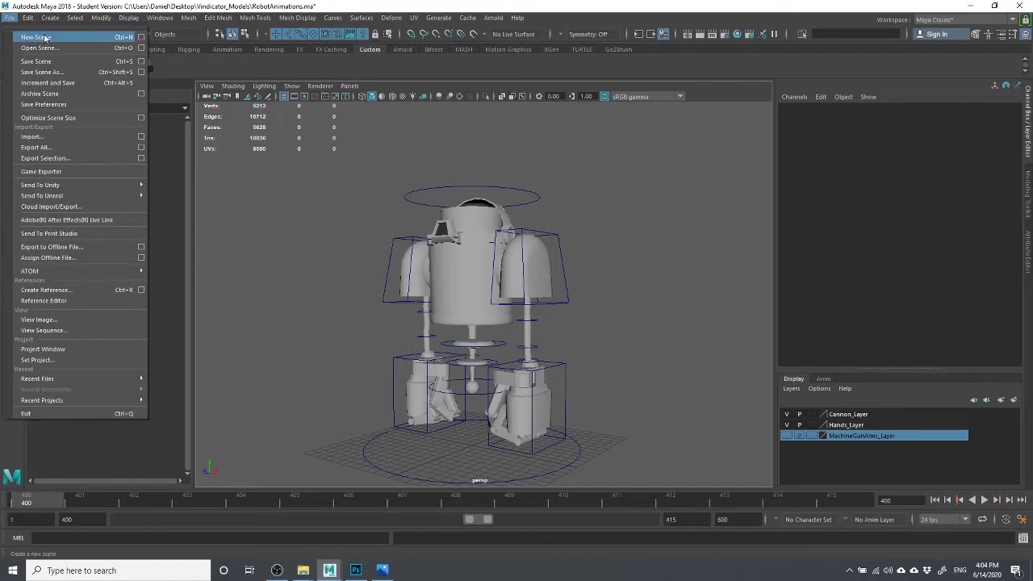
click(37, 37)
click(536, 288)
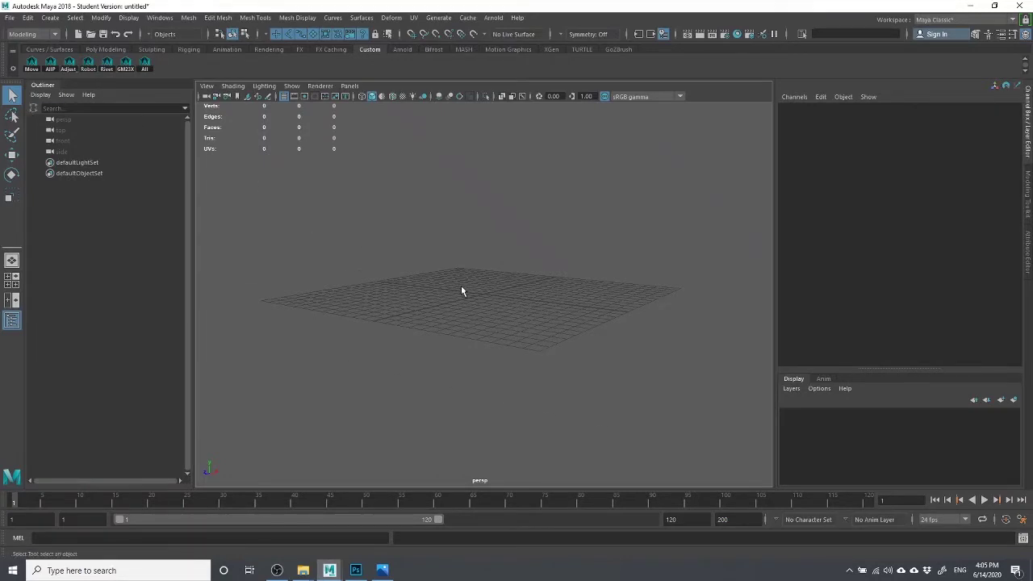
alt+right_drag(461, 285, 416, 365)
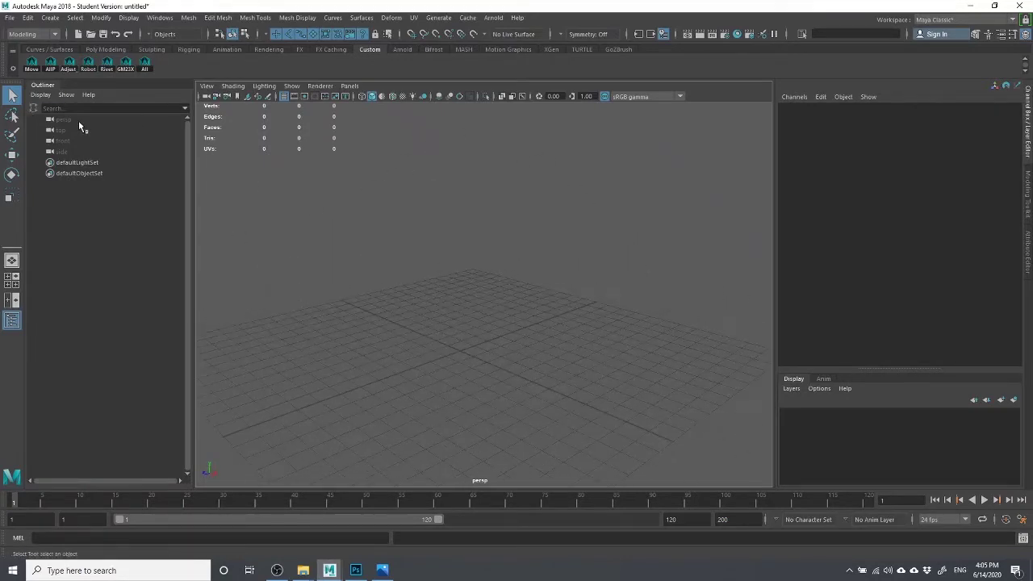
click(105, 49)
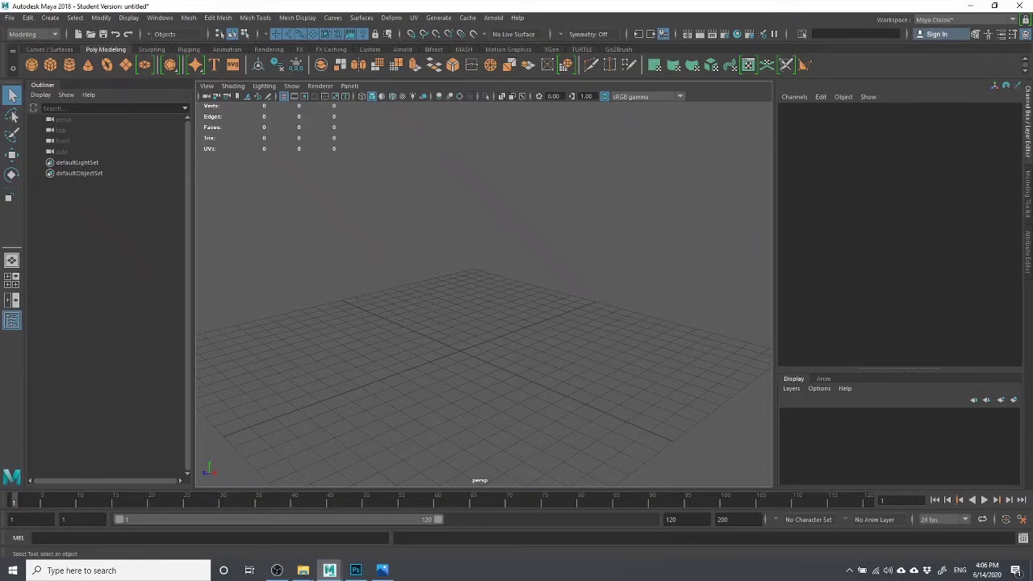
Examine the RobotFrontView image in the D:\Classes\3D folder, then put the image and folder away.
drag(1032, 41, 456, 121)
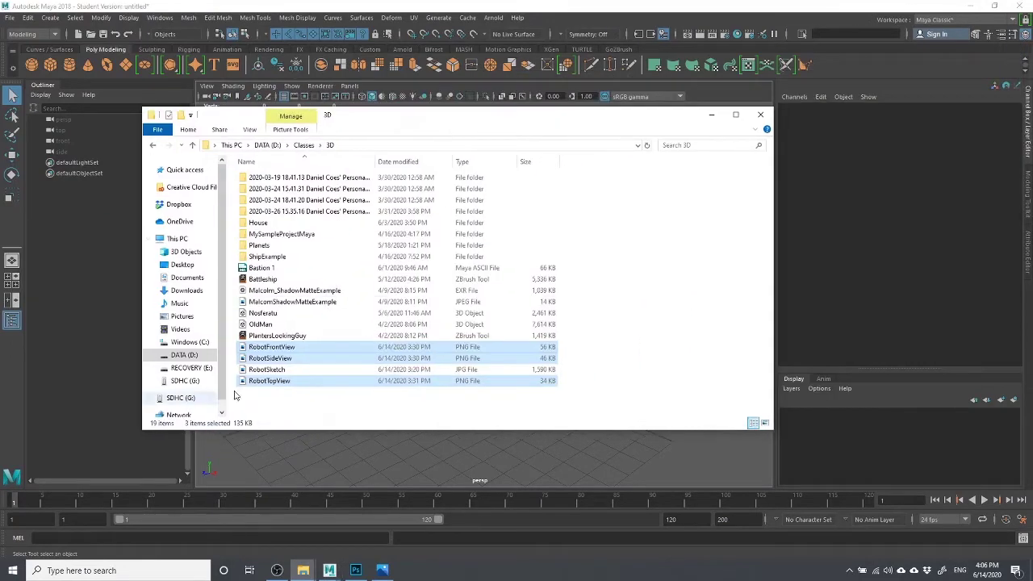
click(596, 380)
click(277, 347)
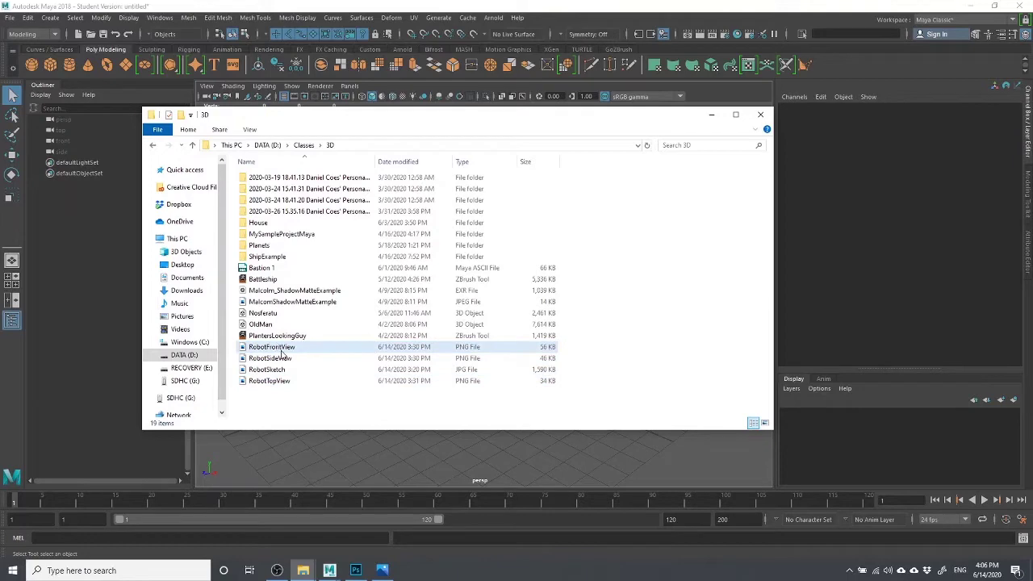
click(271, 350)
double_click(273, 347)
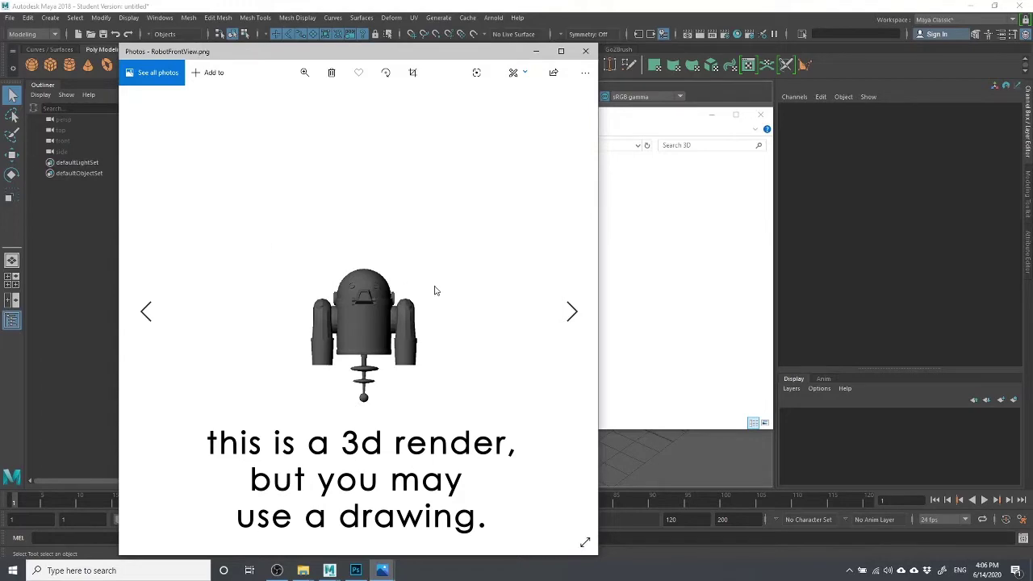
click(585, 51)
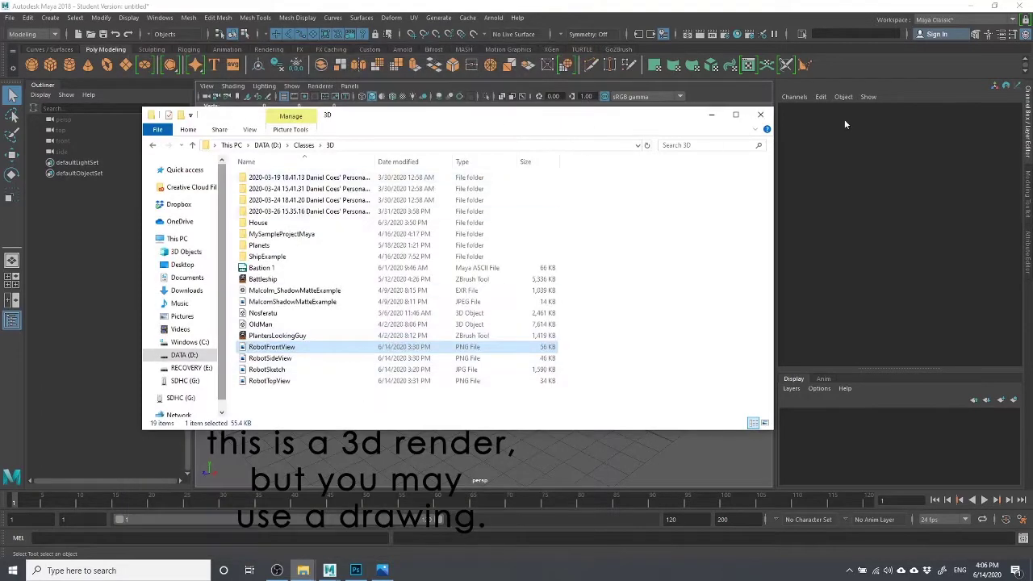
click(711, 115)
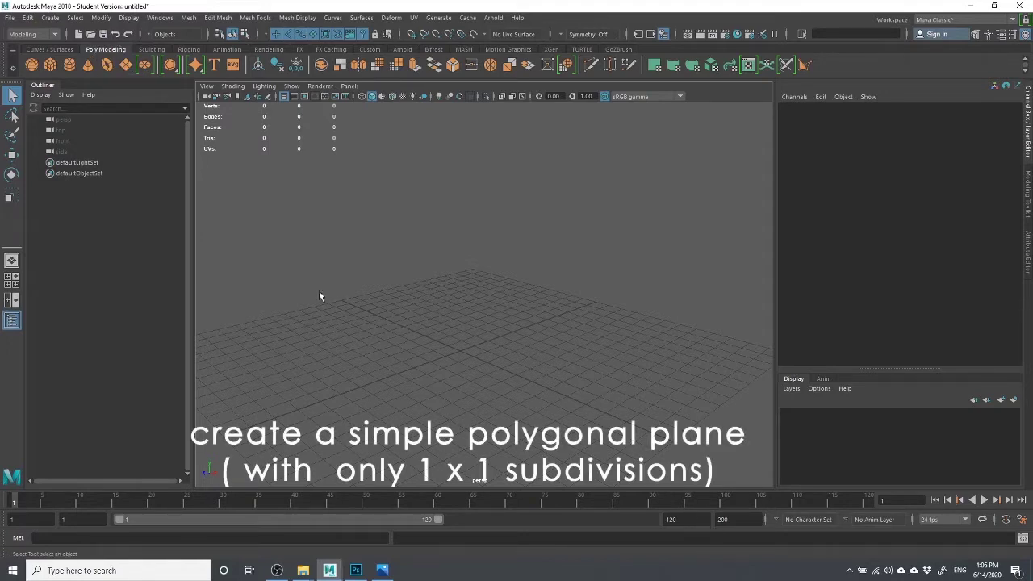
Draw a polygon plane about 11 by 5.8 units with 1 x 1 subdivisions in the front view.
click(126, 65)
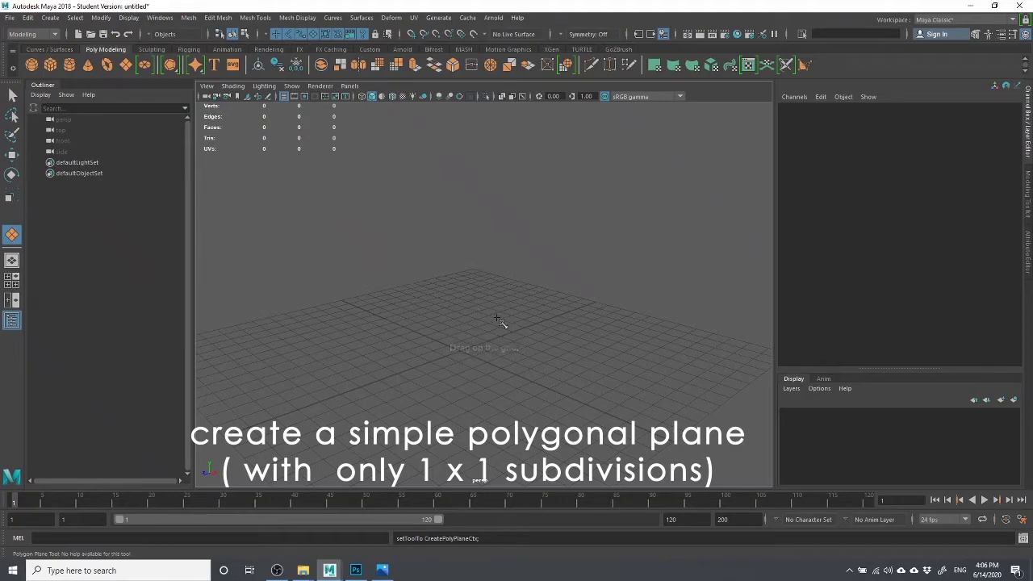
key(space)
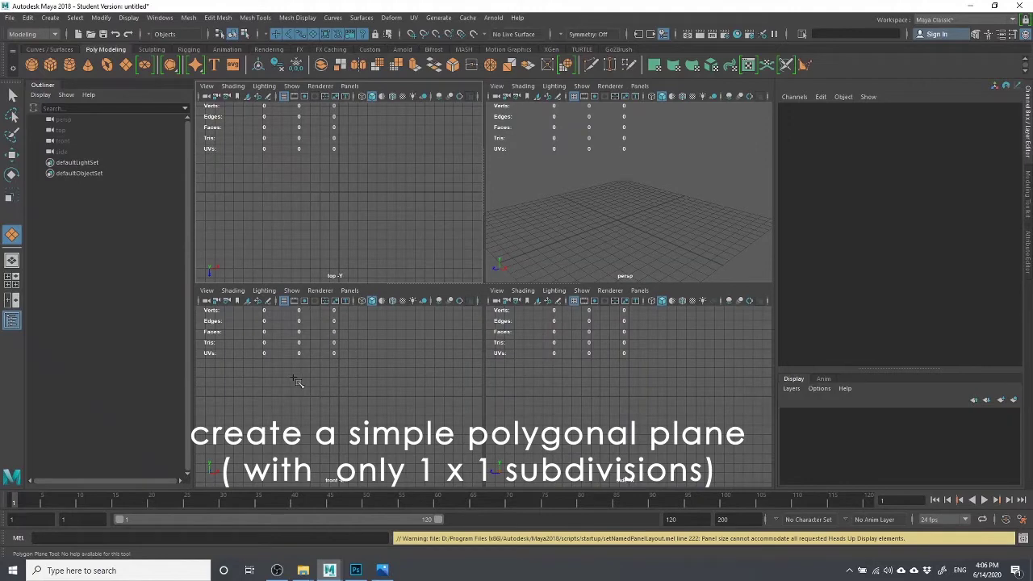
scroll(294, 381, up, 1)
drag(275, 337, 410, 407)
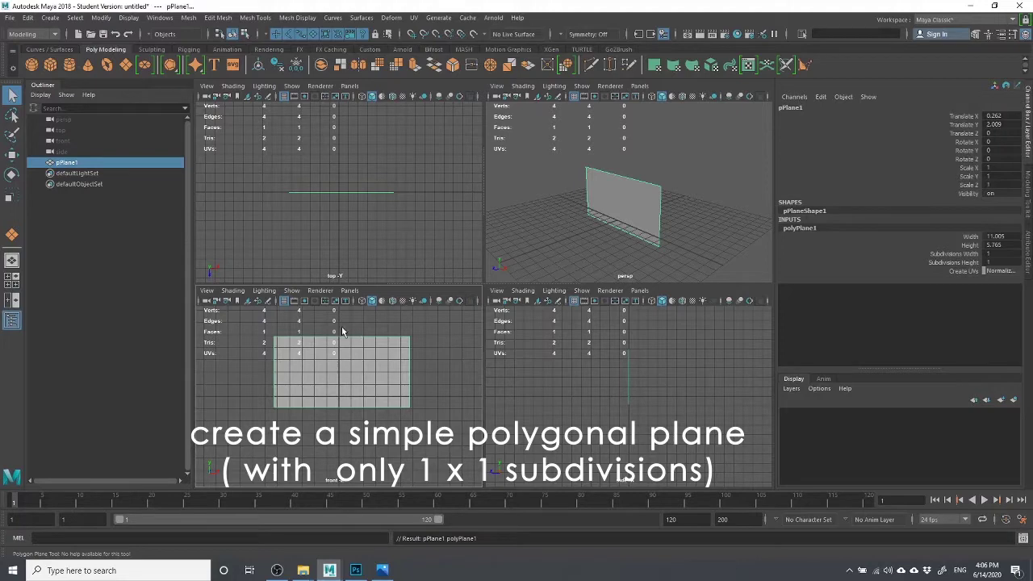
scroll(325, 391, up, 5)
scroll(325, 391, down, 5)
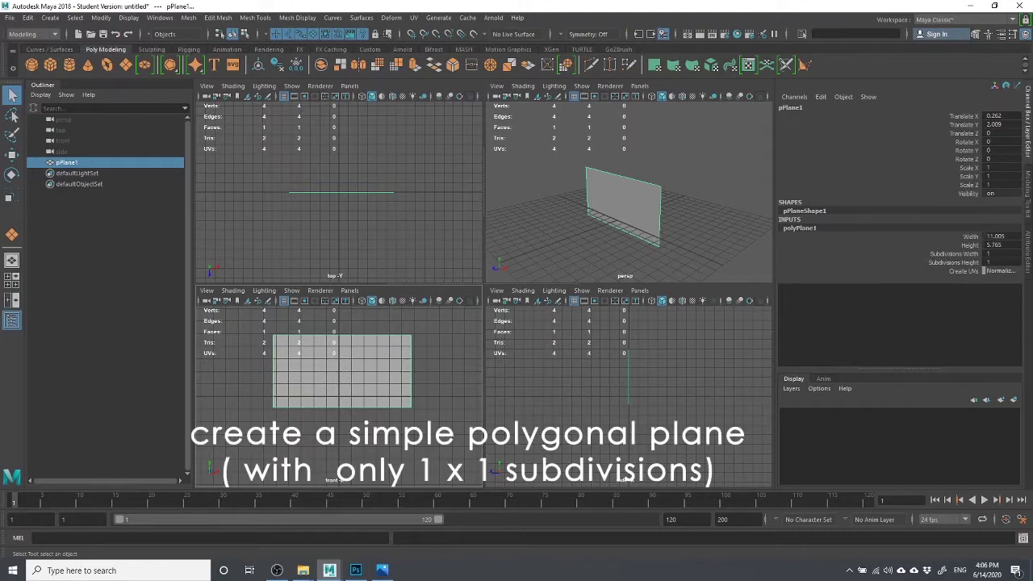
Switch to the File Explorer window showing the 3D image folder and move it clear of the viewports.
drag(1032, 121, 884, 85)
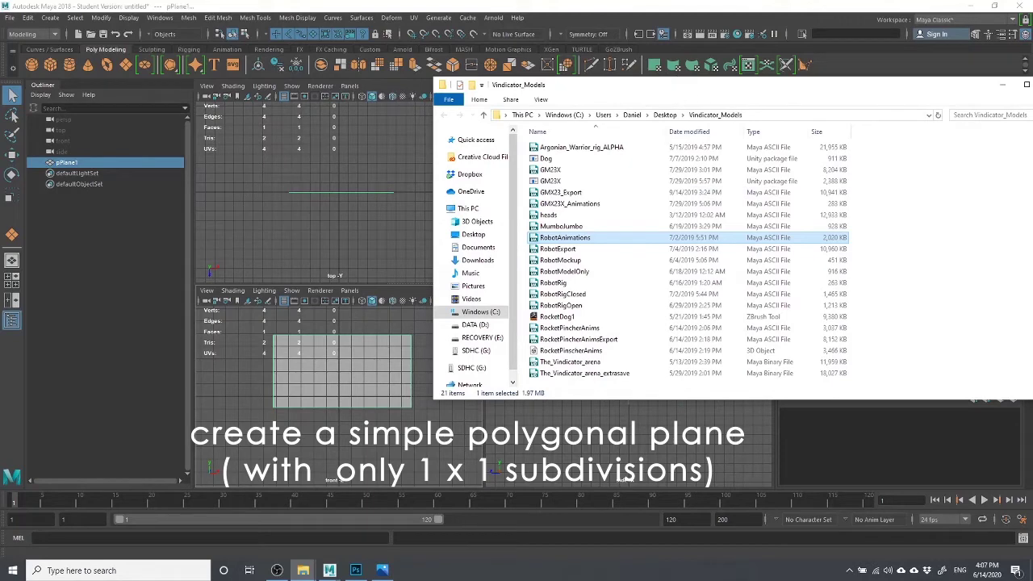
click(302, 571)
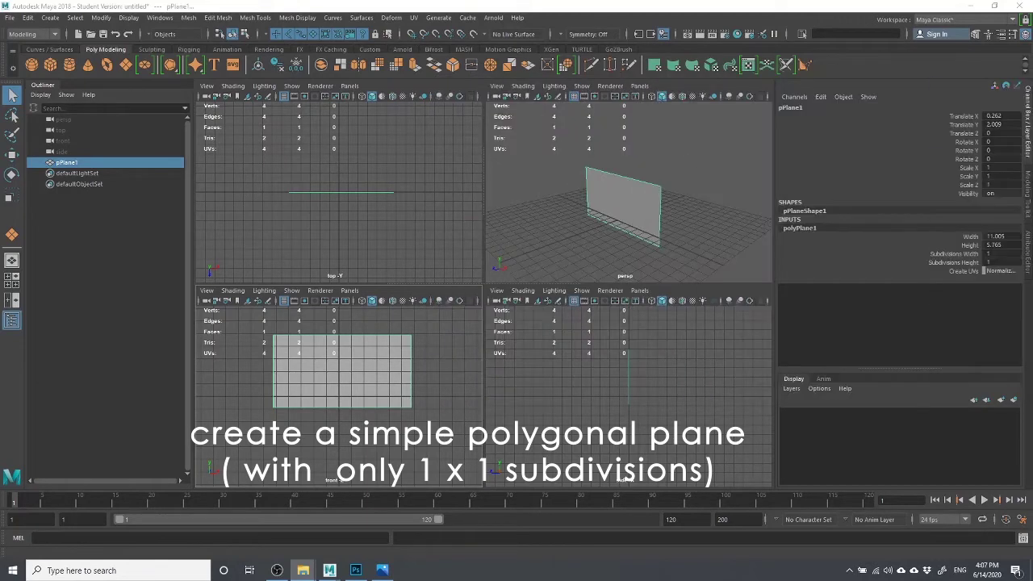
mouse_move(307, 572)
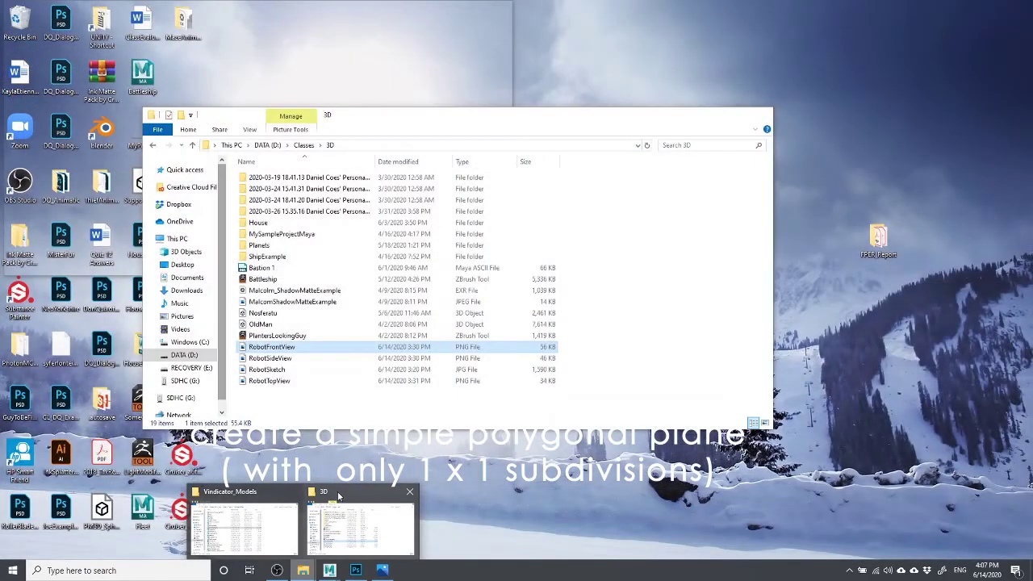
click(339, 496)
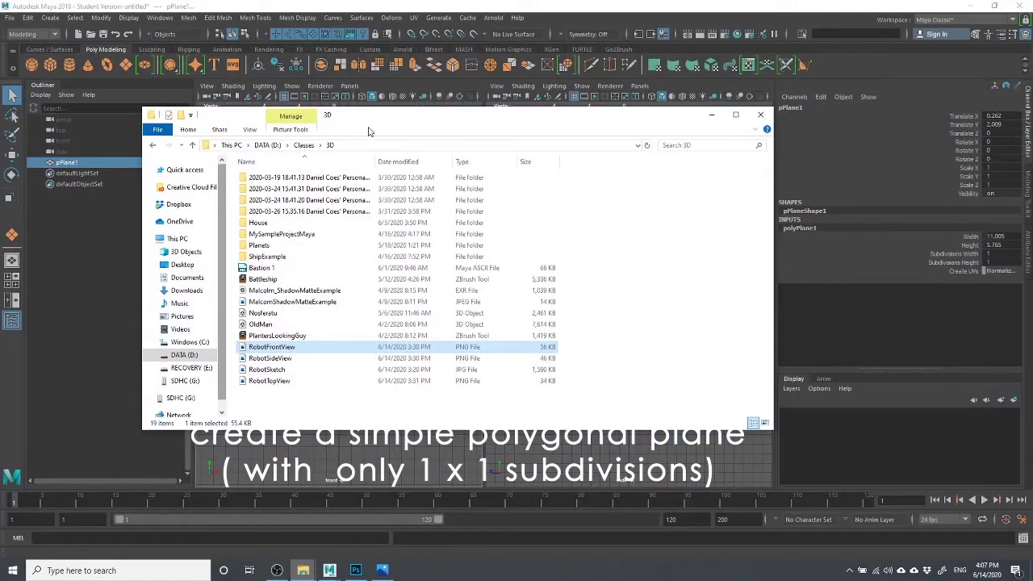
drag(363, 123, 1026, 92)
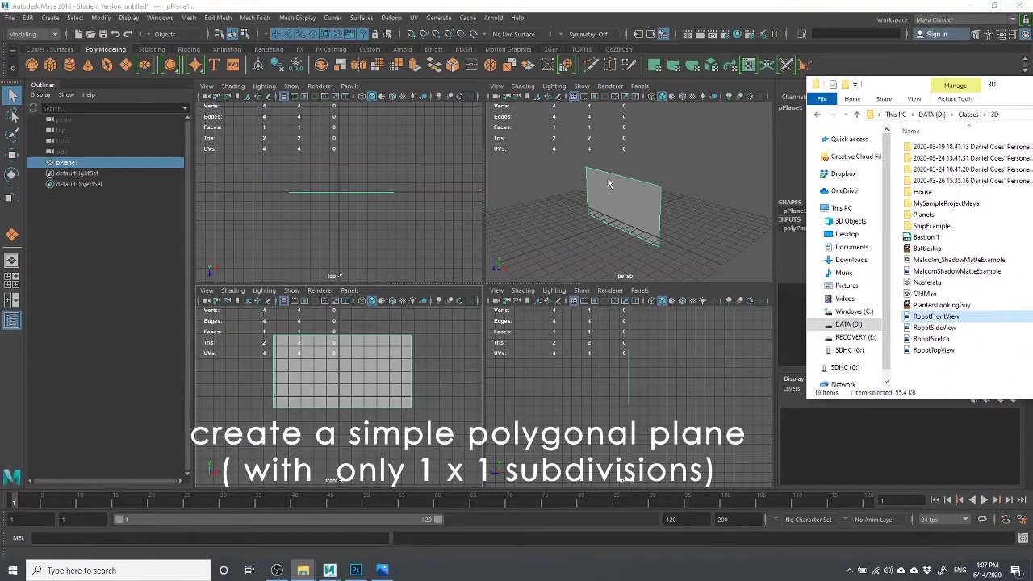
Assign a new Surface Shader material to the polygon plane.
click(606, 142)
click(601, 220)
right_click(604, 195)
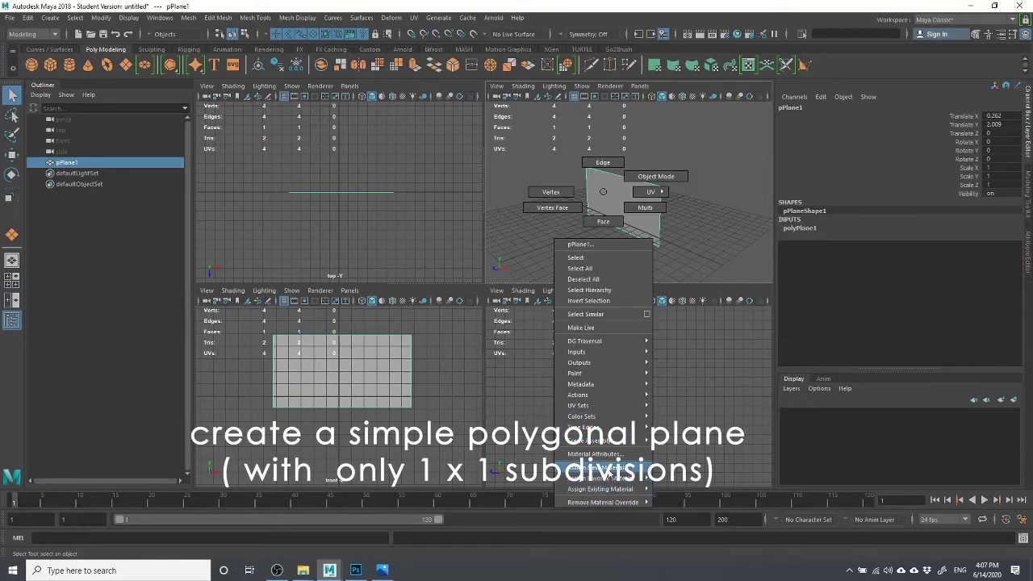
click(610, 469)
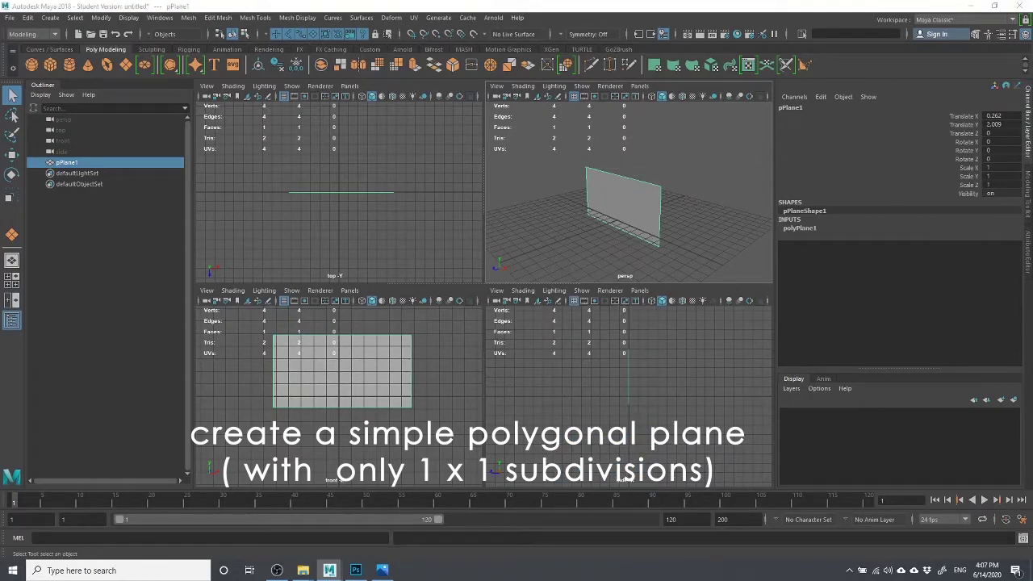
drag(714, 49, 279, 66)
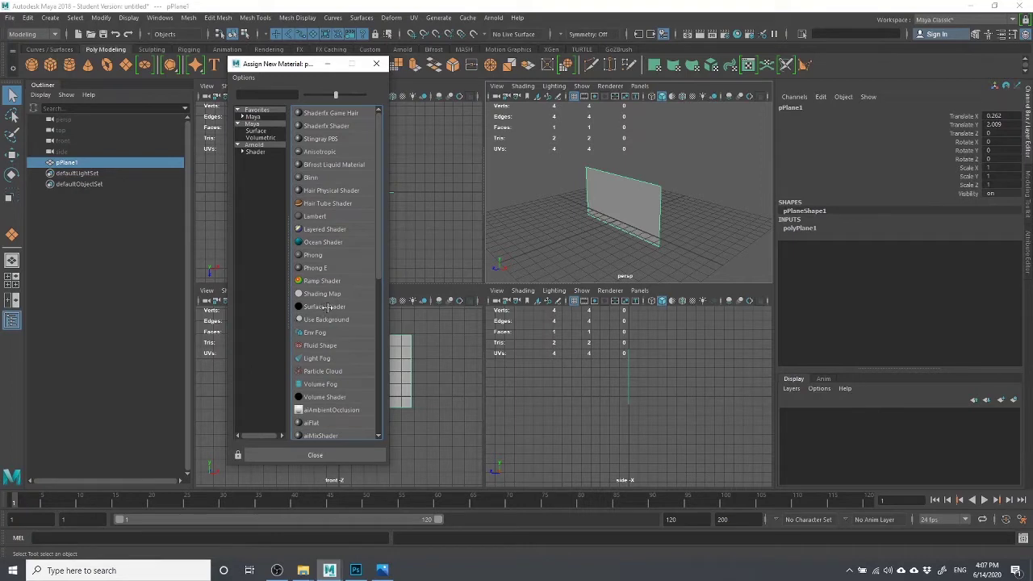
click(327, 307)
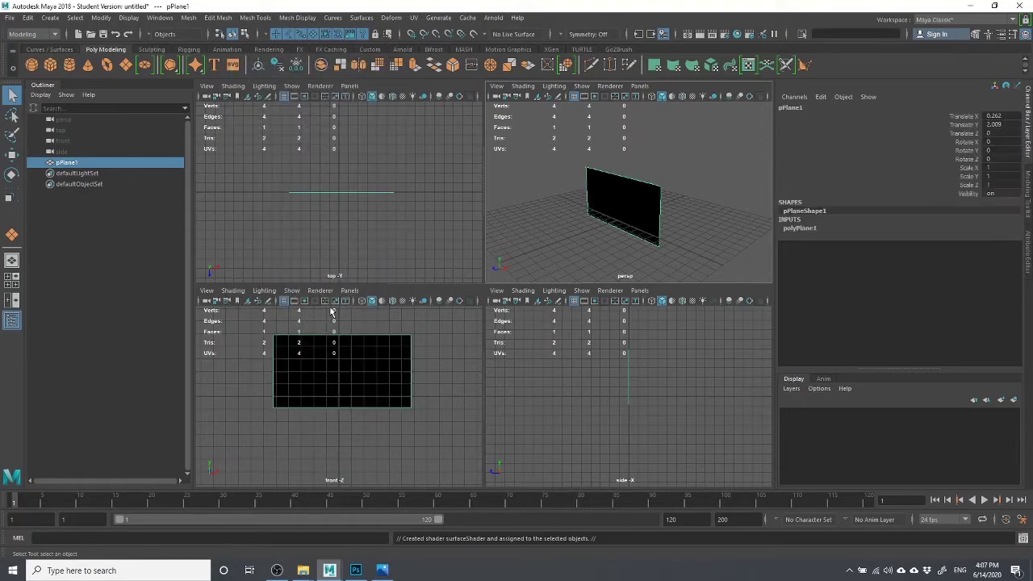
Connect a File texture to the Out Color of the plane's surface shader.
click(942, 105)
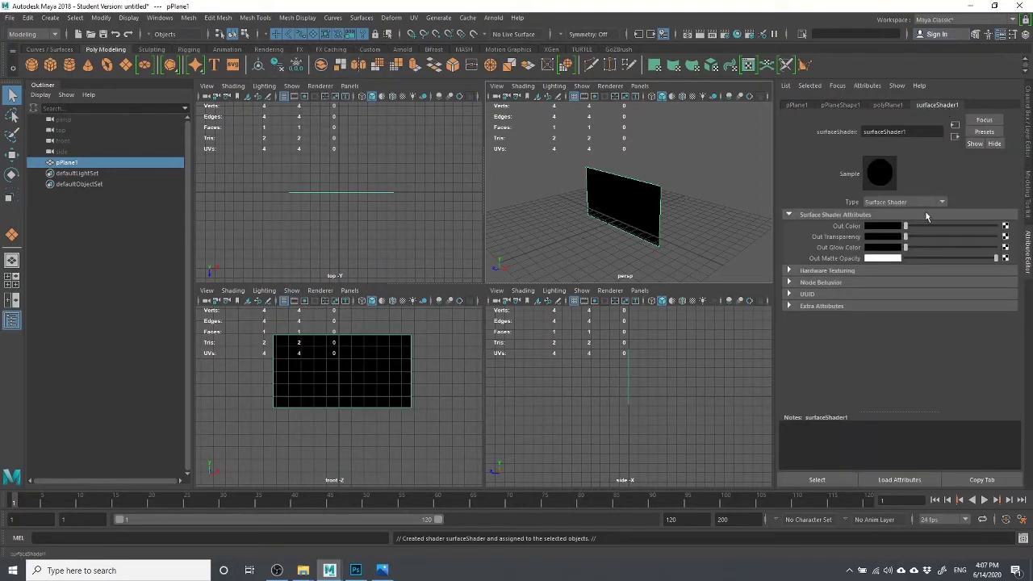
click(1005, 226)
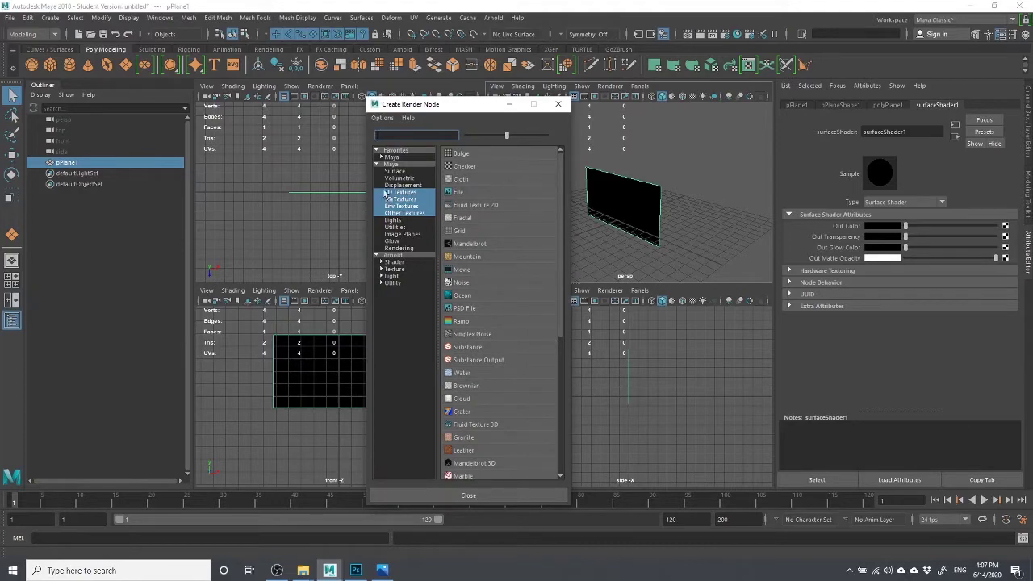
click(456, 193)
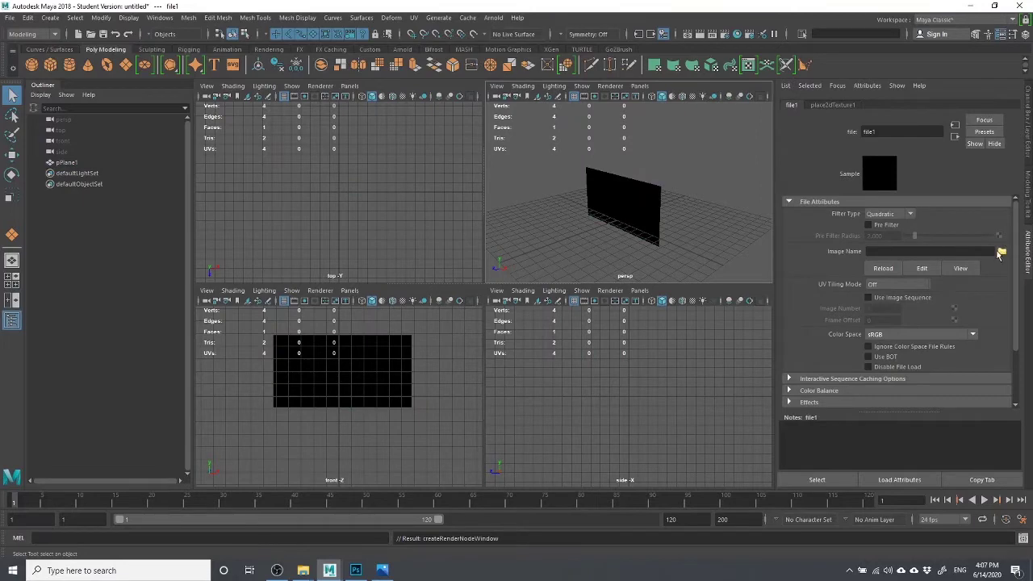
Load RobotFrontView.png from the D:\Classes\3D folder as the image of the plane's file texture.
click(1001, 252)
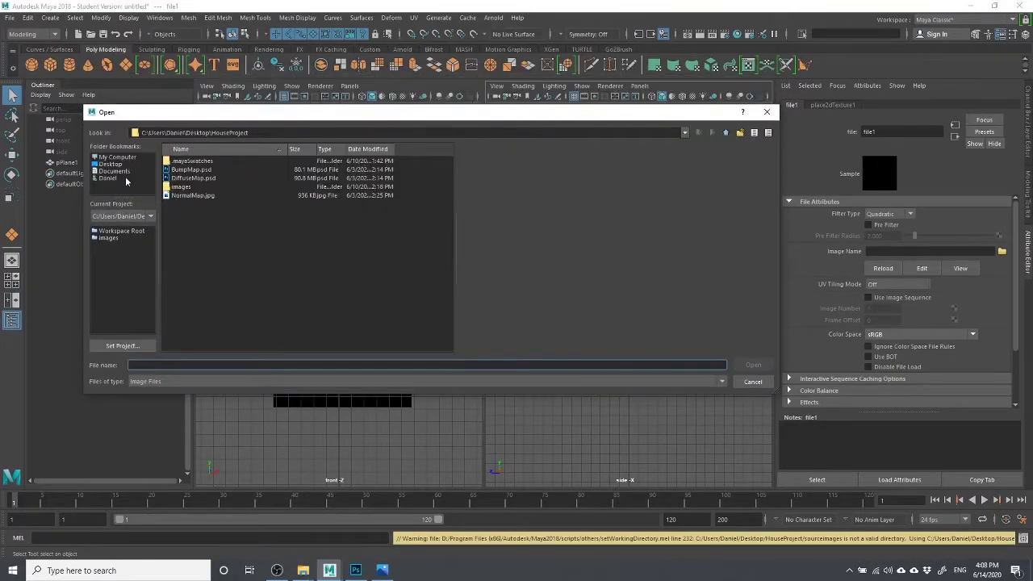
click(685, 133)
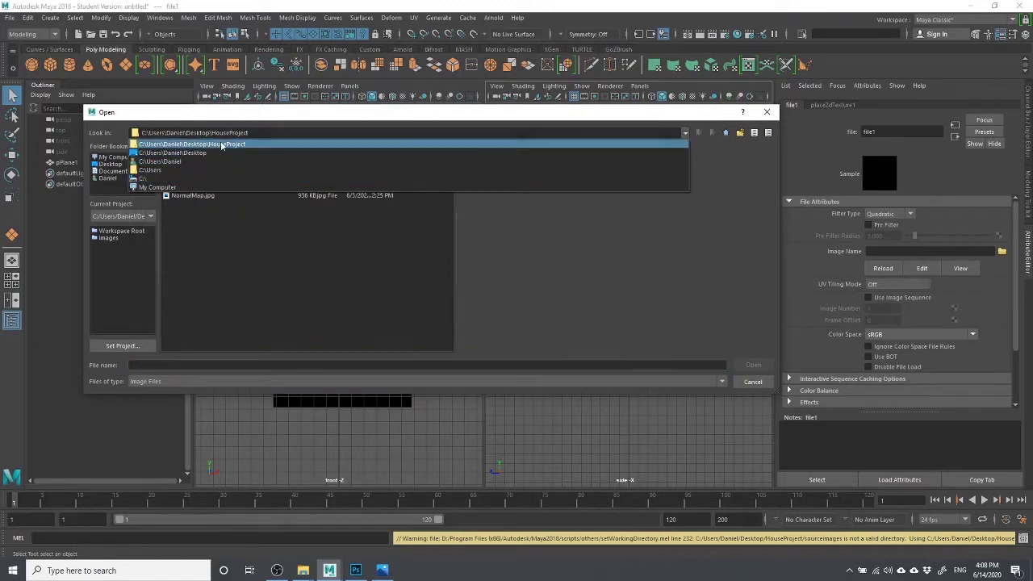
click(164, 188)
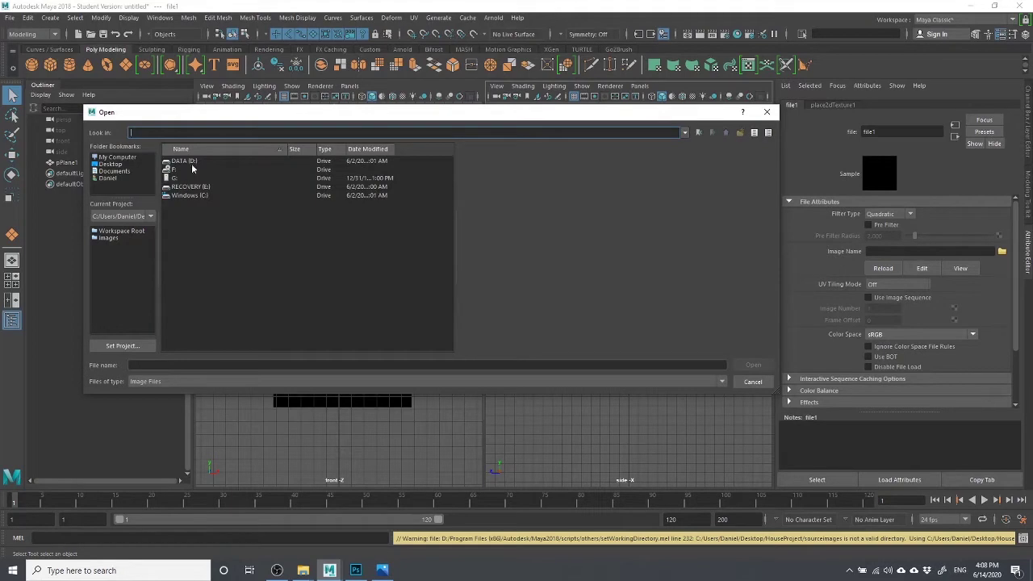
double_click(185, 162)
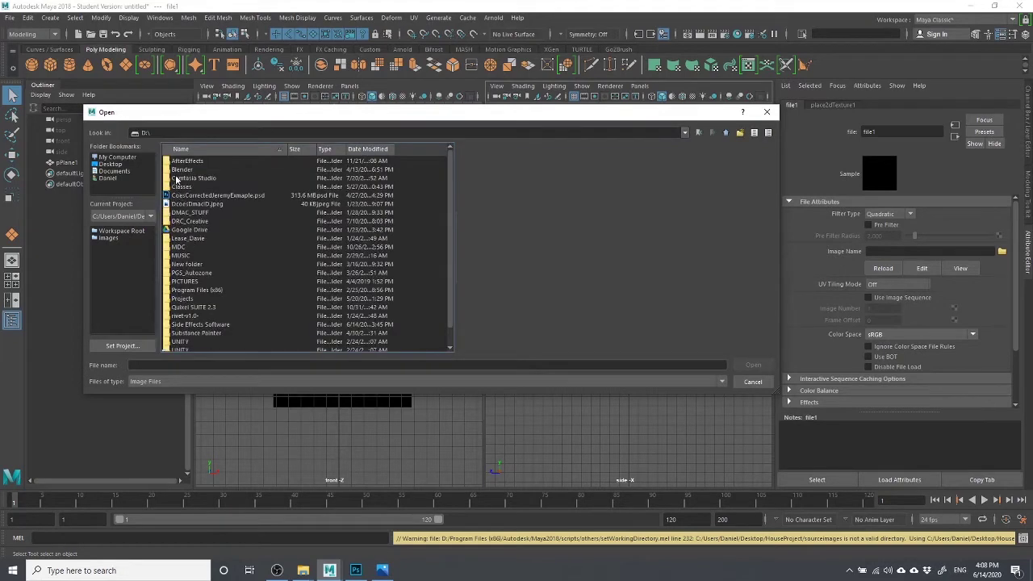
double_click(179, 187)
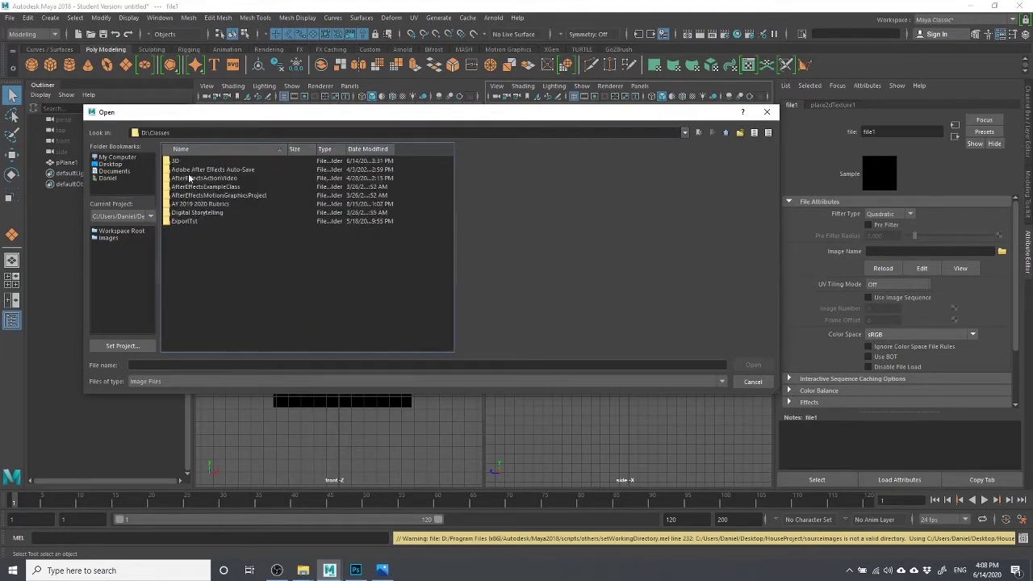
click(182, 379)
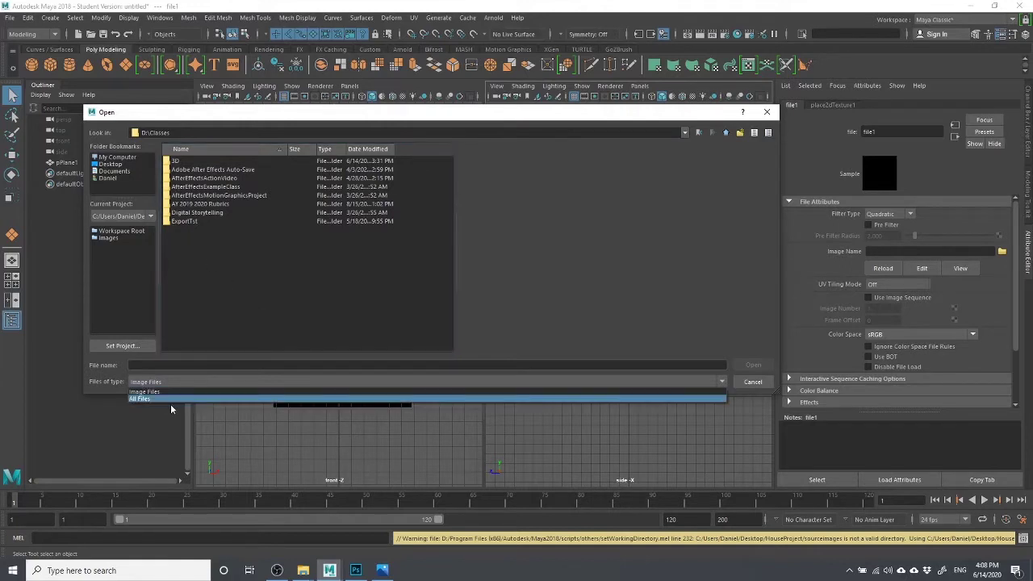
click(167, 162)
double_click(169, 161)
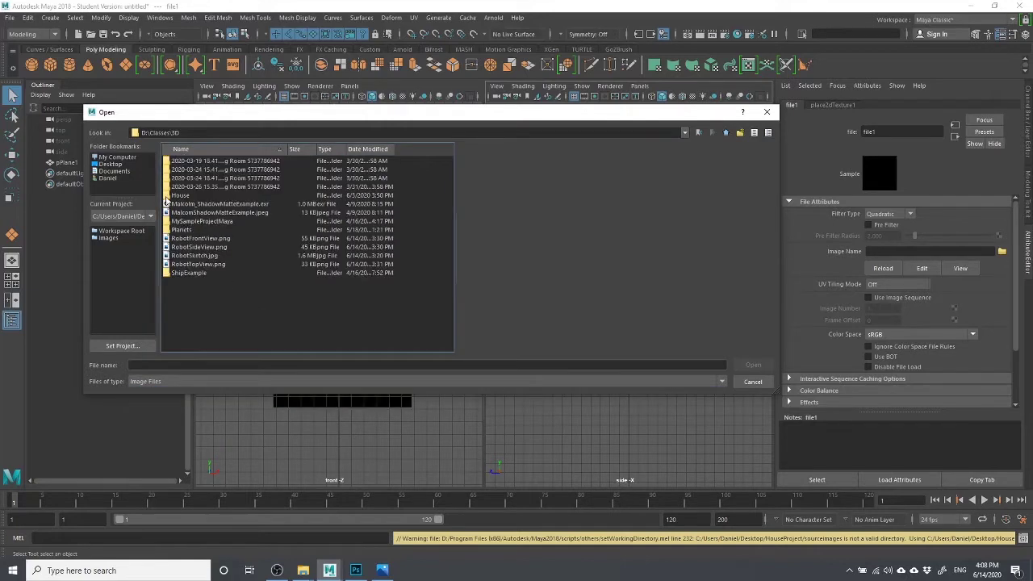
click(184, 240)
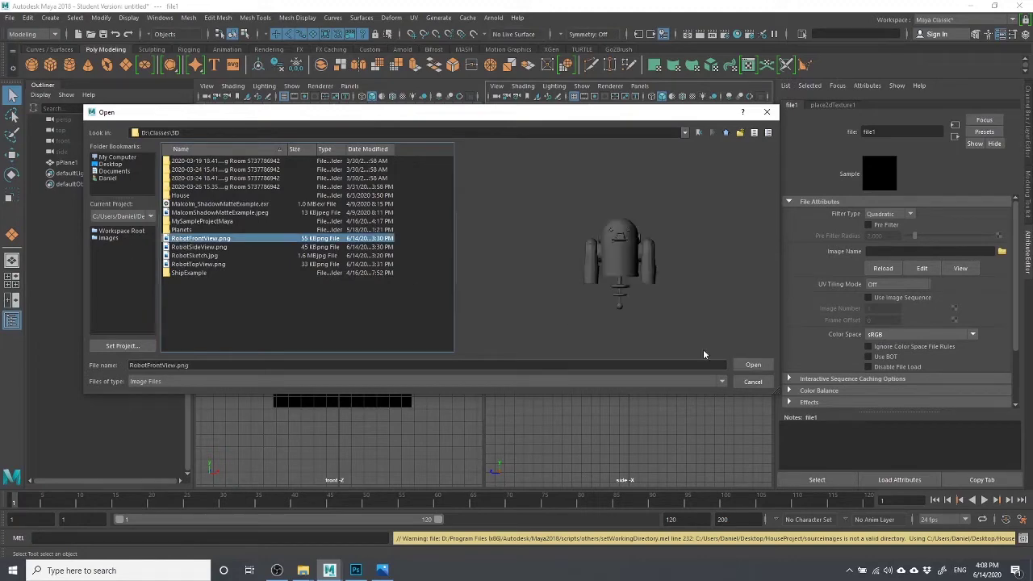
click(752, 366)
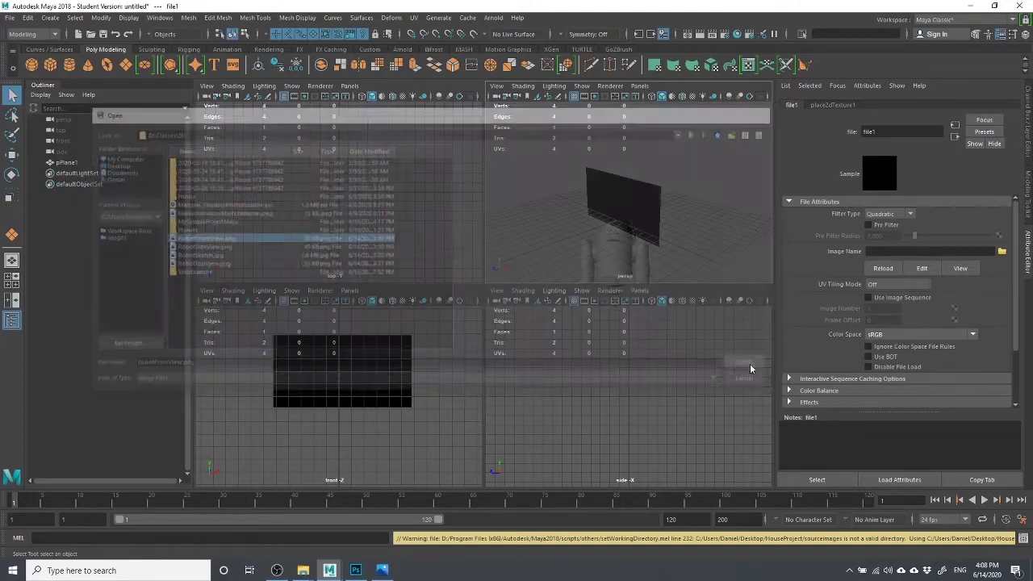
click(696, 146)
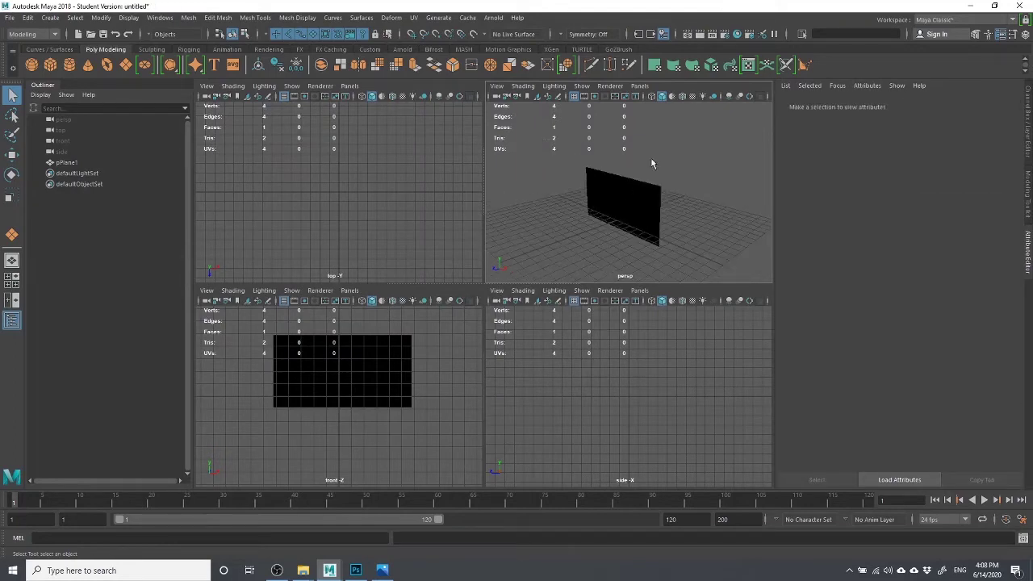
Set the perspective view to textured shaded display and turn it to face the polygon plane.
key(6)
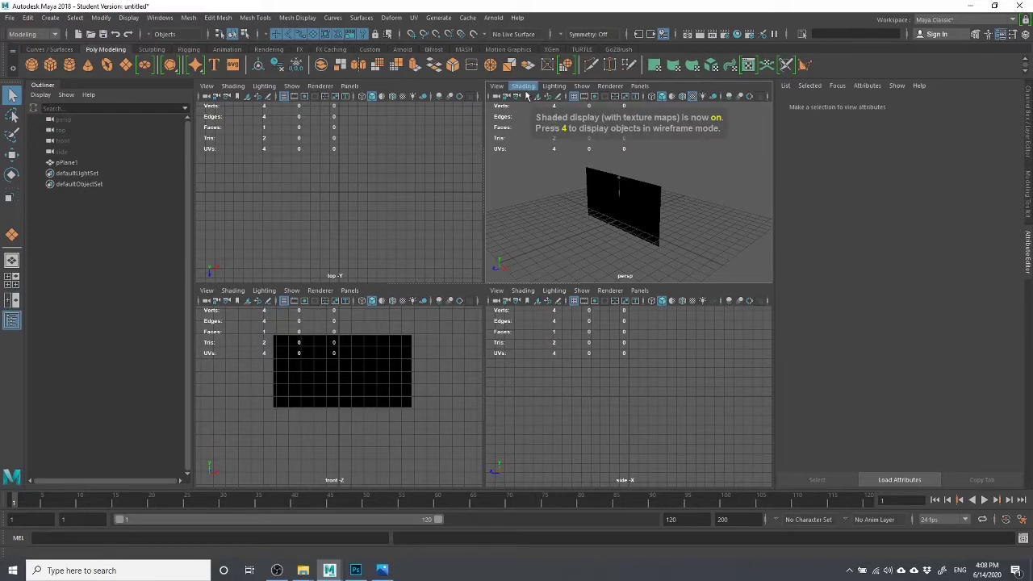
key(7)
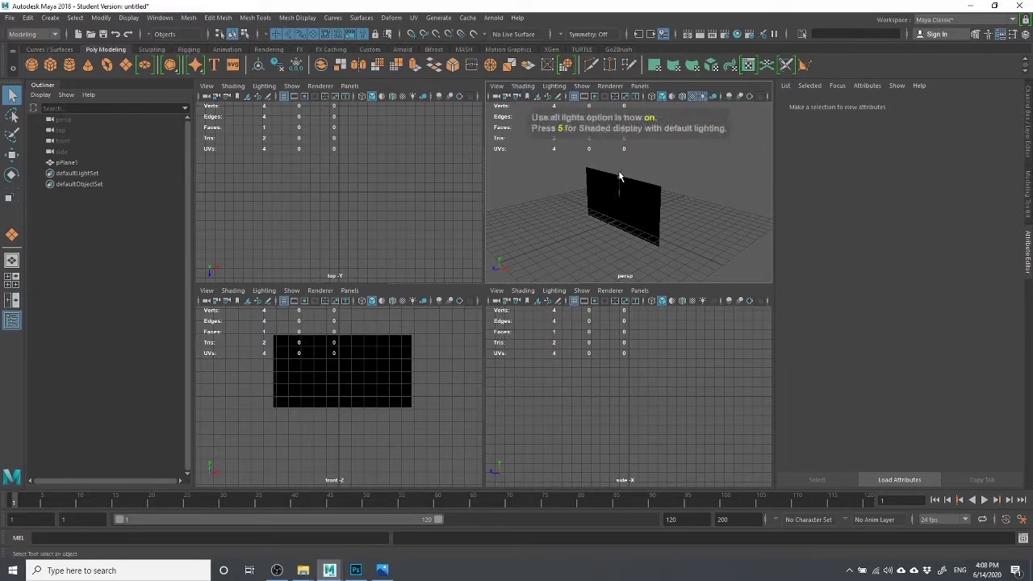
key(4)
key(5)
key(6)
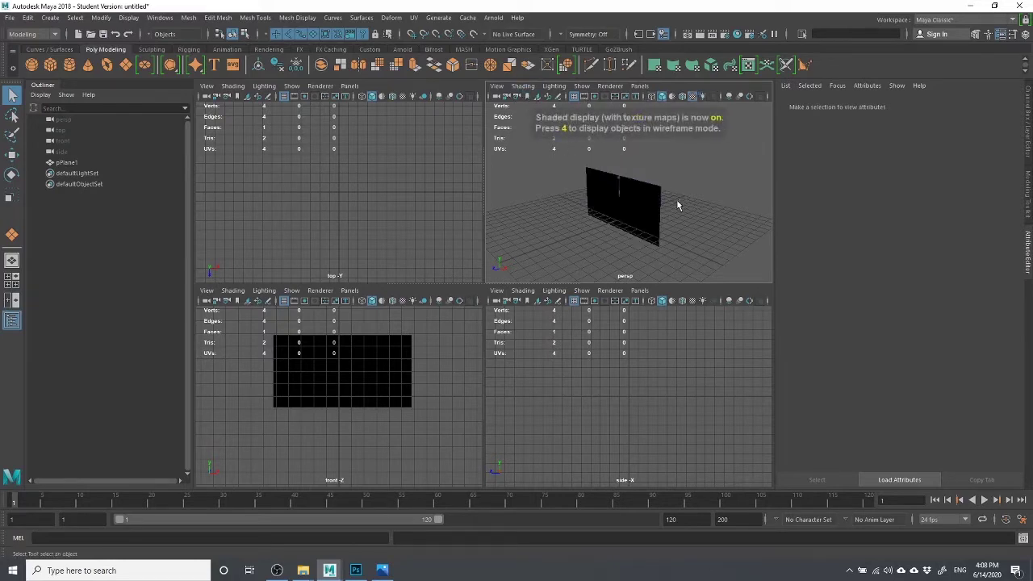
alt+drag(664, 208, 708, 195)
alt+right_drag(605, 171, 644, 205)
alt+drag(643, 205, 608, 168)
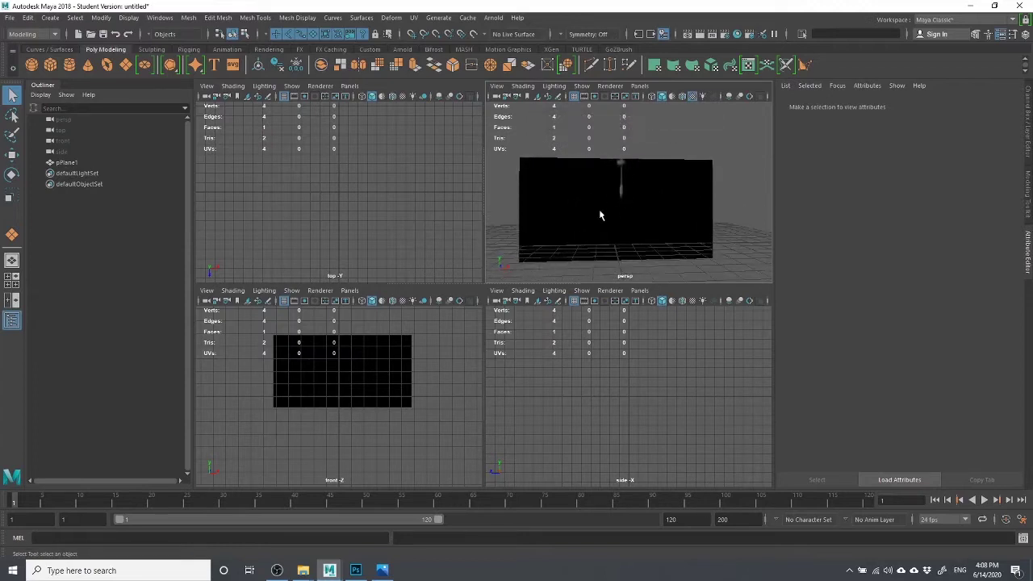
Open the UV Editor and examine the plane's UV shell against the robot front view image.
click(413, 18)
click(435, 39)
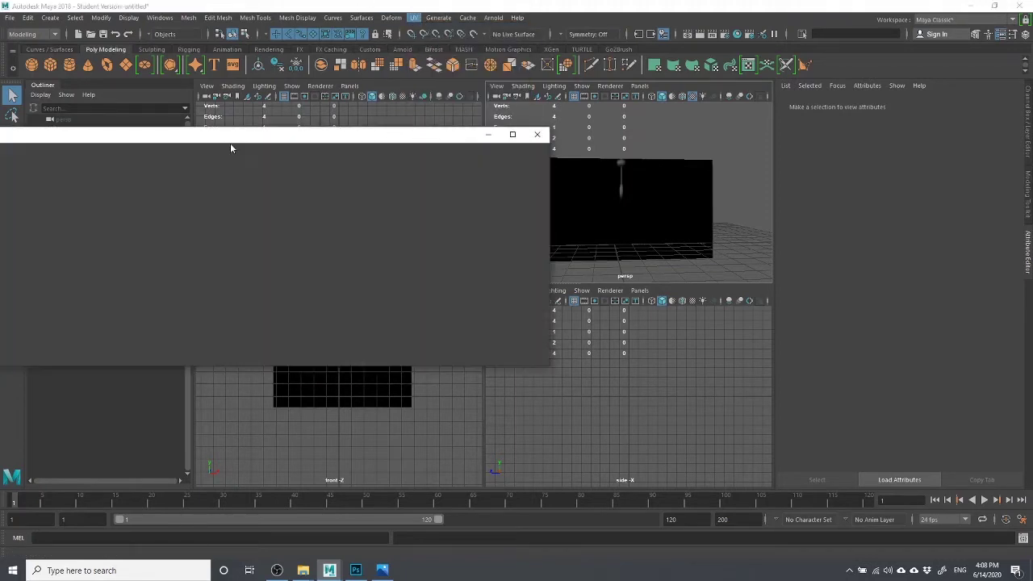
scroll(240, 245, down, 2)
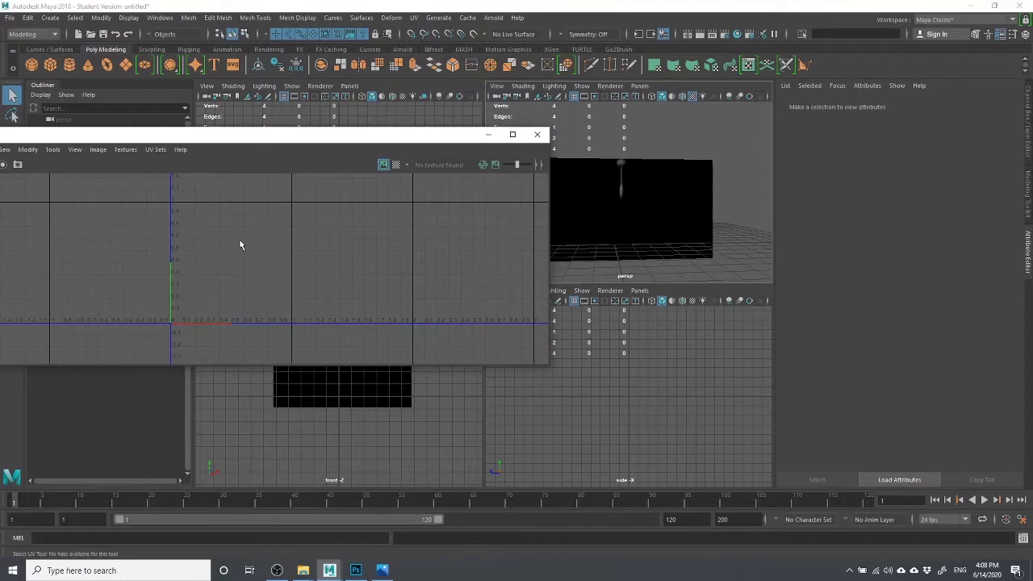
click(694, 194)
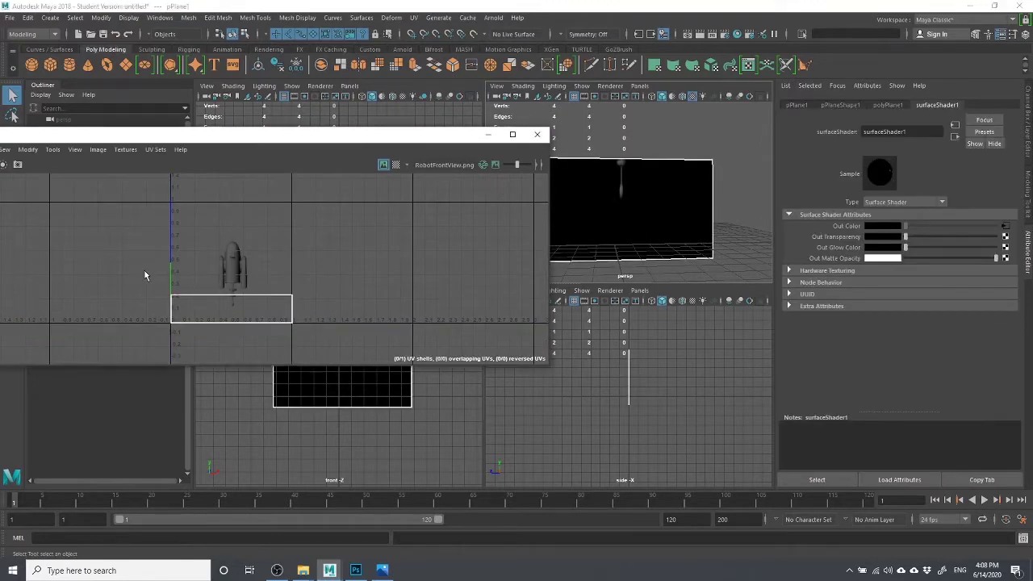
right_drag(143, 271, 97, 255)
drag(134, 264, 336, 323)
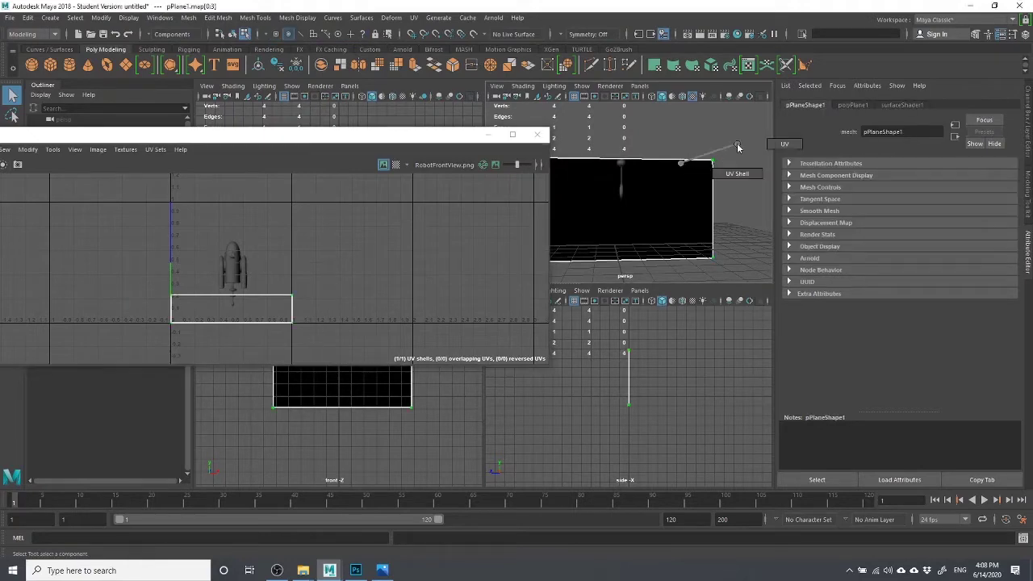
right_drag(581, 226, 639, 216)
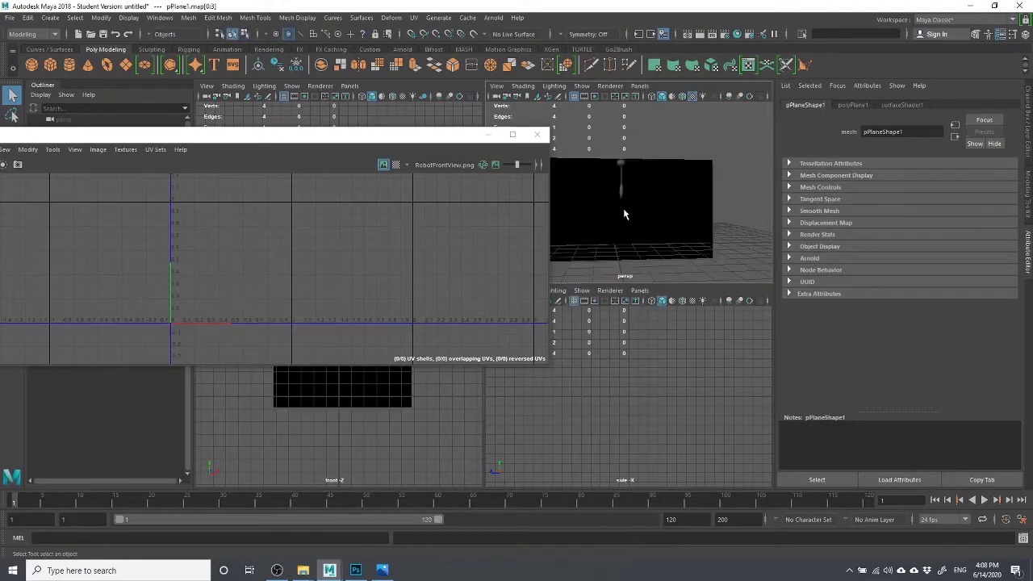
Try a planar UV projection on the polygon plane along the X axis.
click(624, 211)
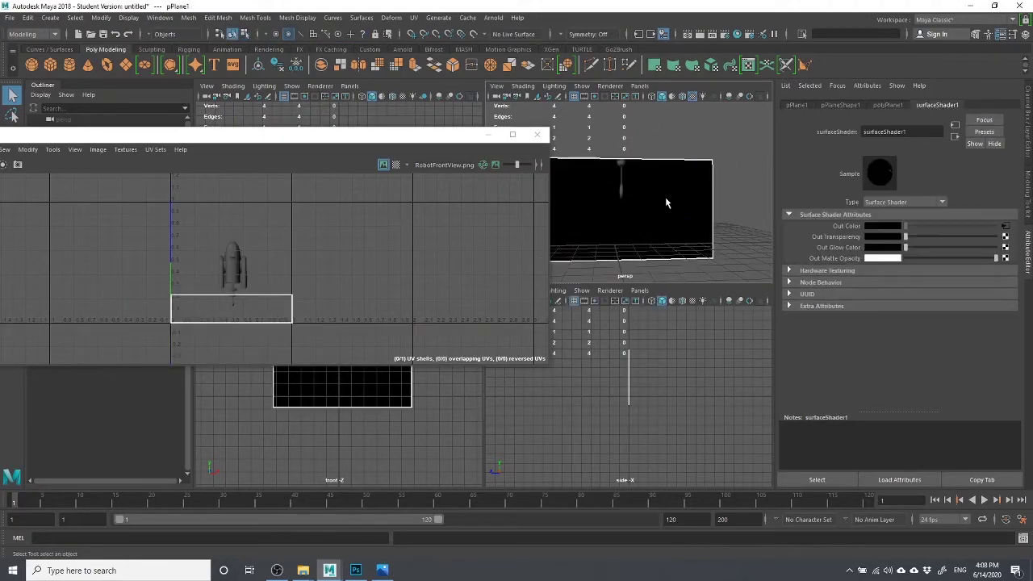
click(412, 18)
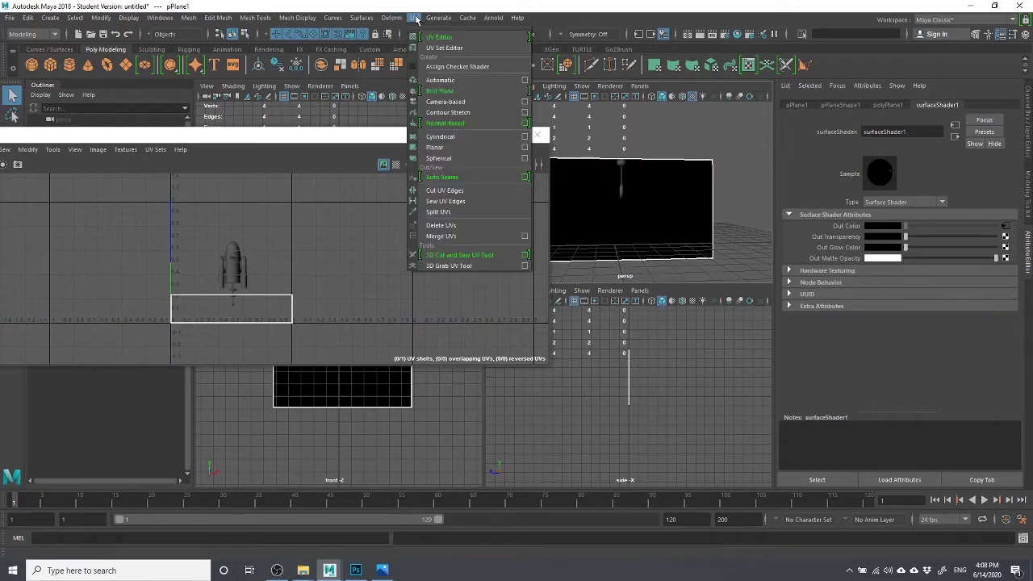
click(460, 154)
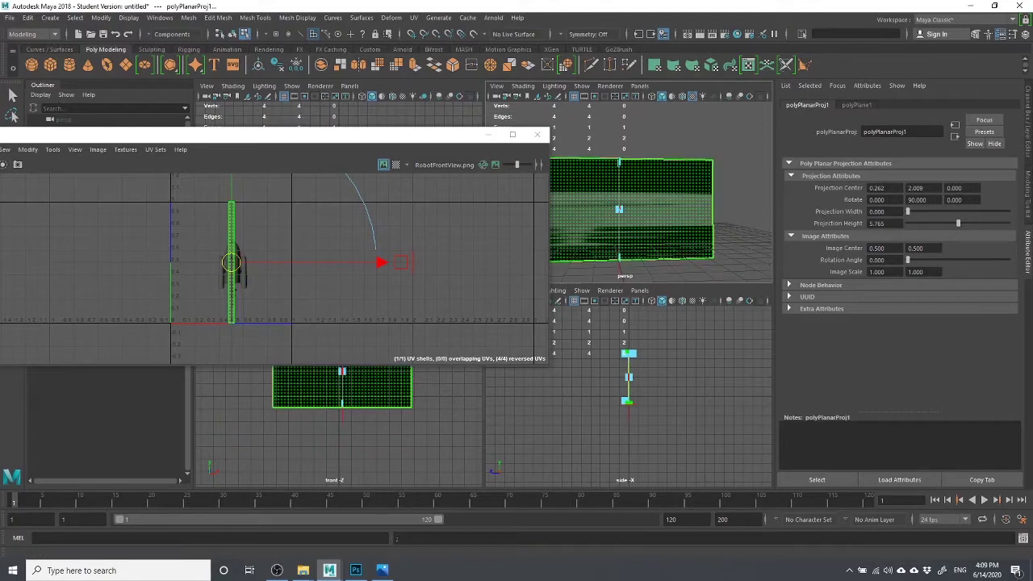
Apply a planar UV projection to the plane from the Z axis, fitted to the bounding box.
click(414, 18)
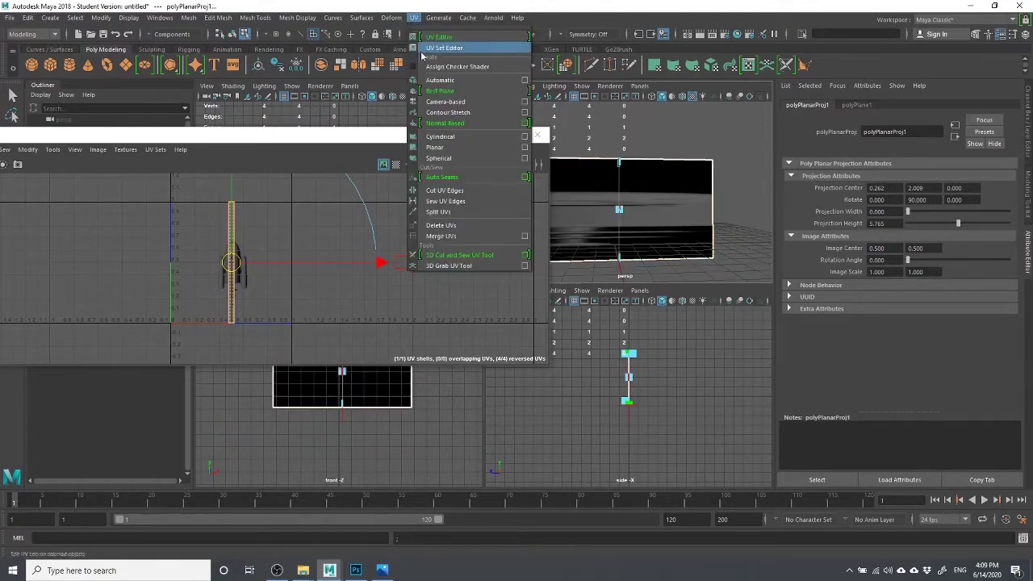
click(524, 147)
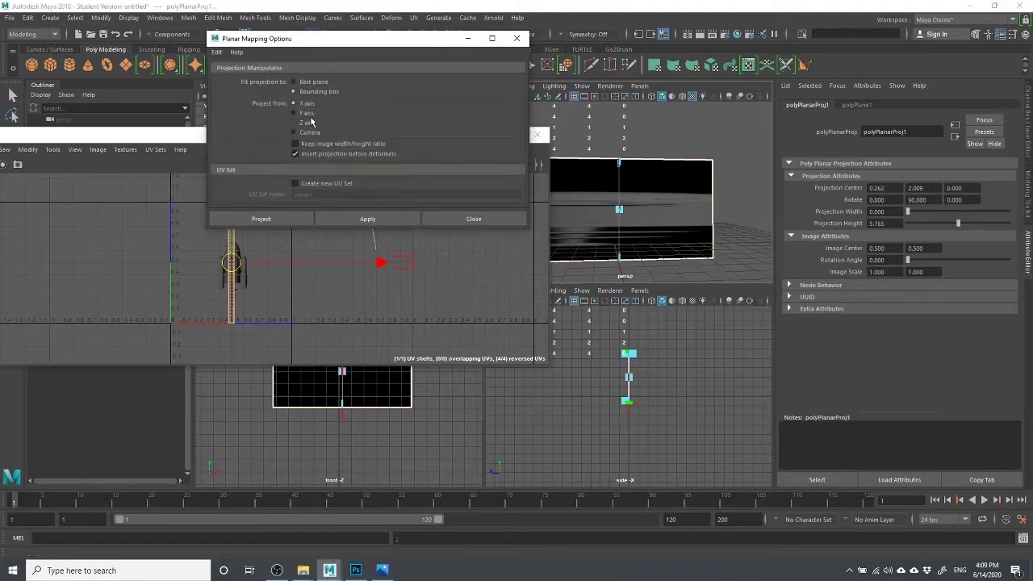
click(376, 219)
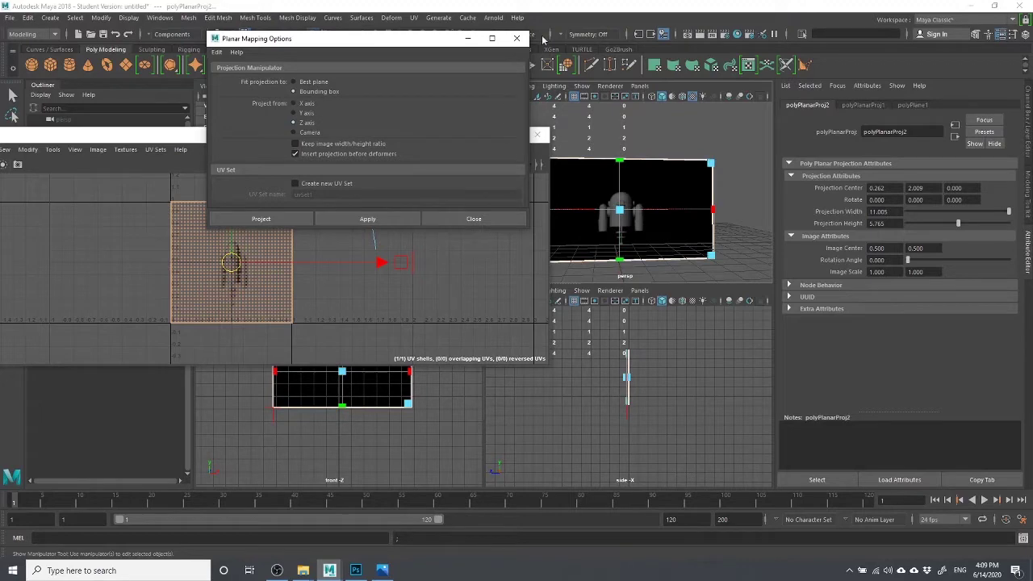
click(514, 41)
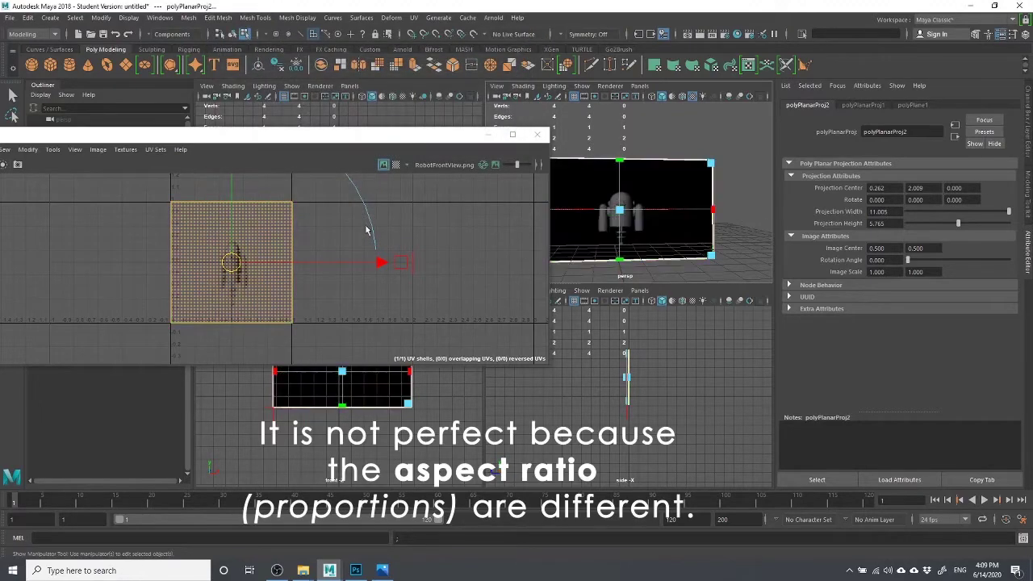
Return the plane to object mode, keep it selected, and close the UV Editor.
click(712, 118)
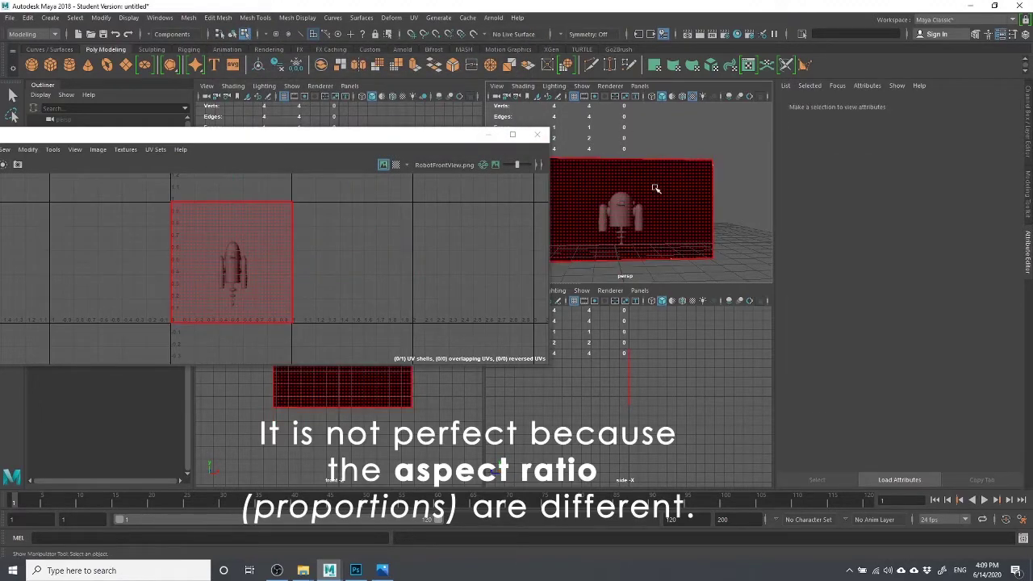
right_click(654, 186)
right_drag(670, 192, 707, 170)
click(537, 134)
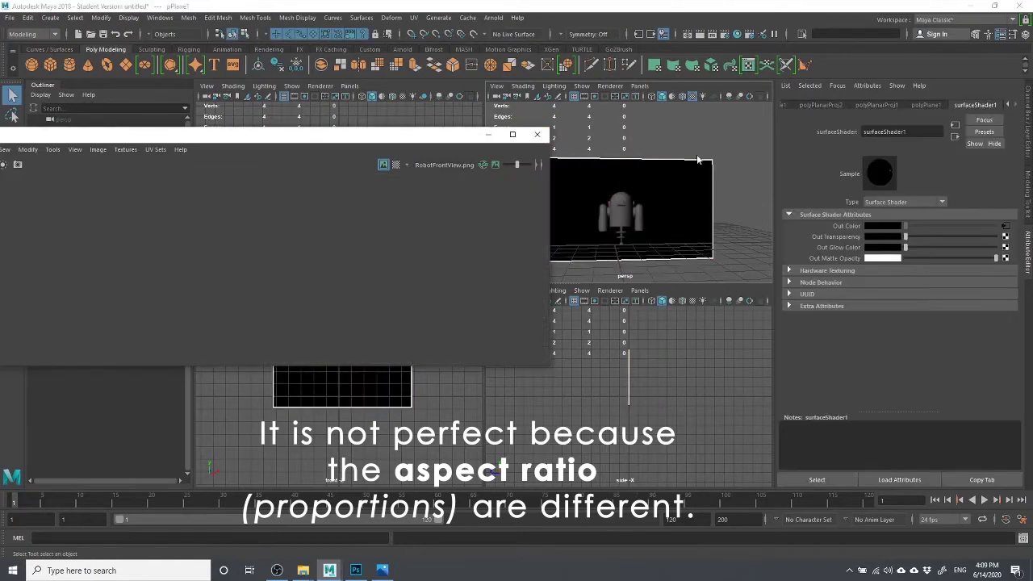
scroll(667, 208, down, 5)
alt+drag(583, 212, 624, 207)
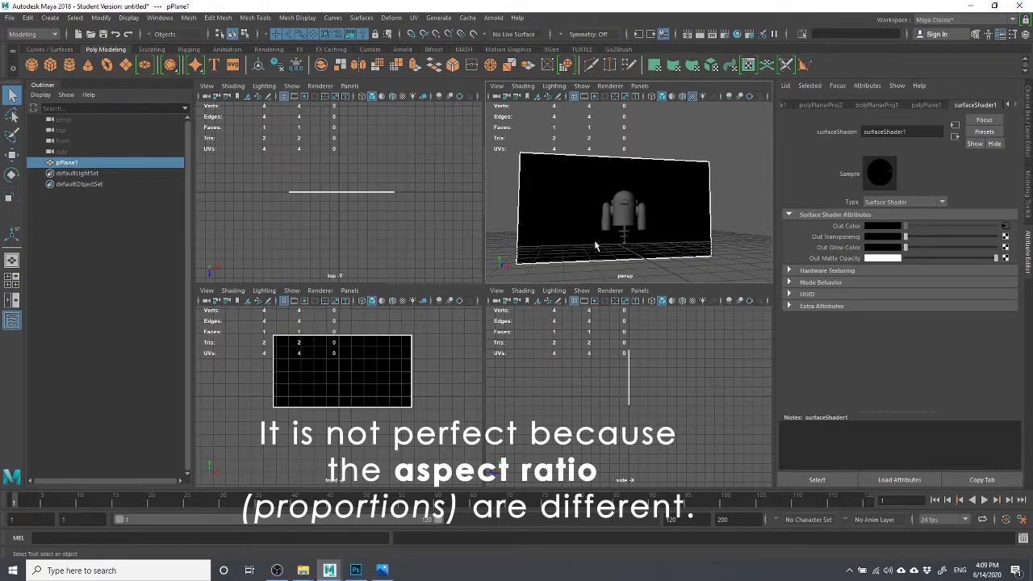
alt+drag(666, 217, 654, 234)
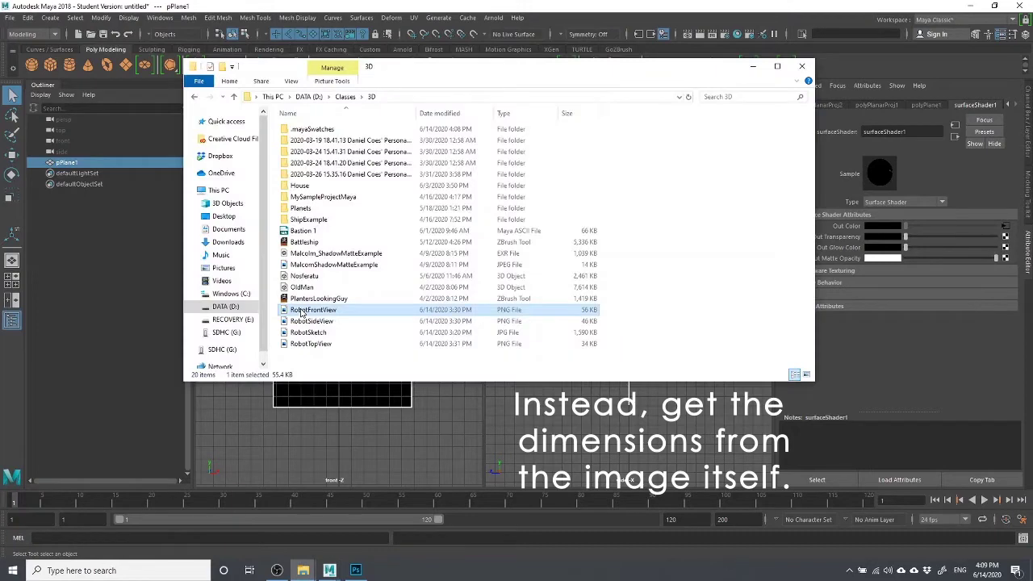
Check the pixel dimensions of RobotFrontView in its file properties in File Explorer and return to the Maya scene.
right_click(302, 313)
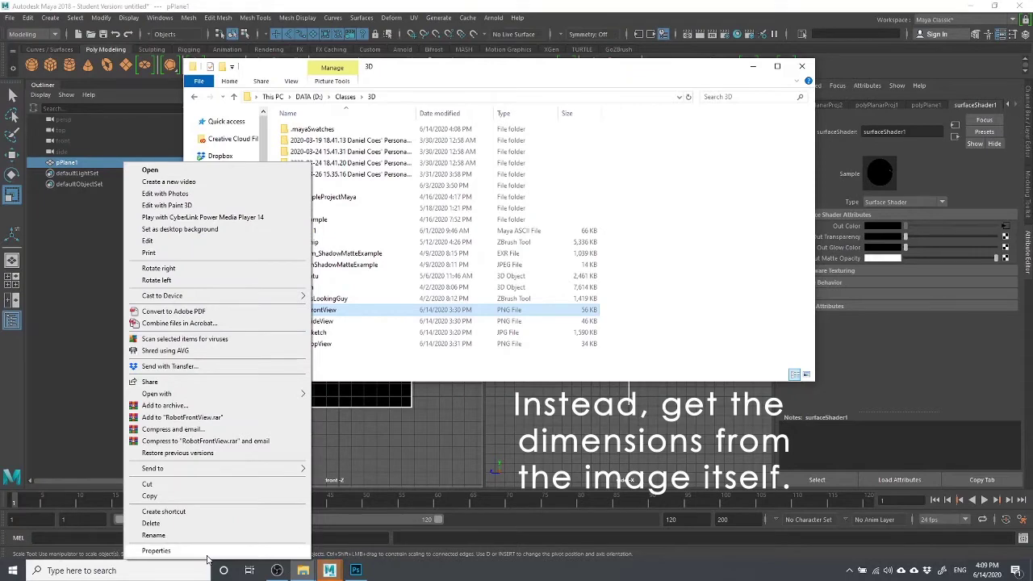
click(155, 550)
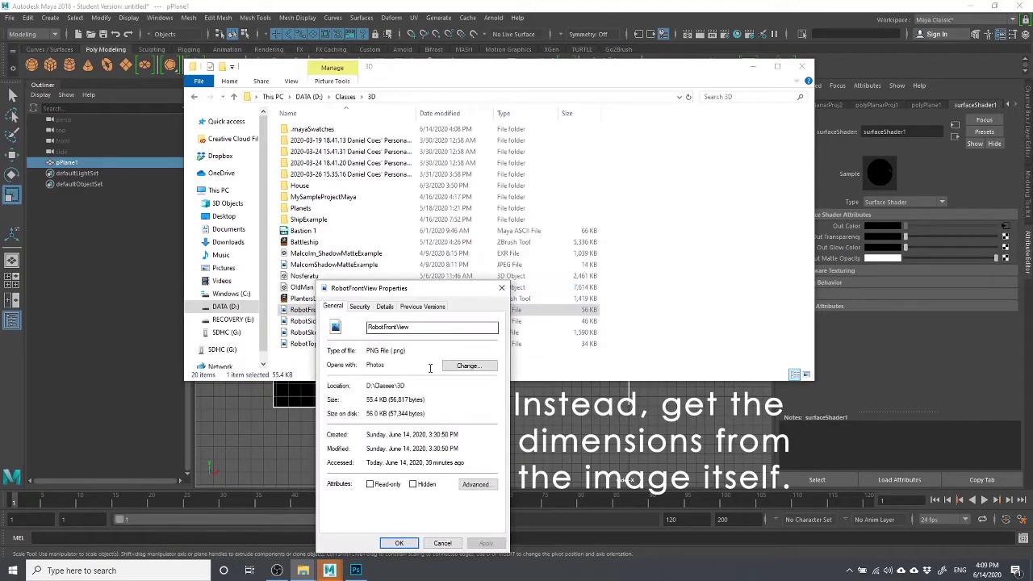
click(385, 308)
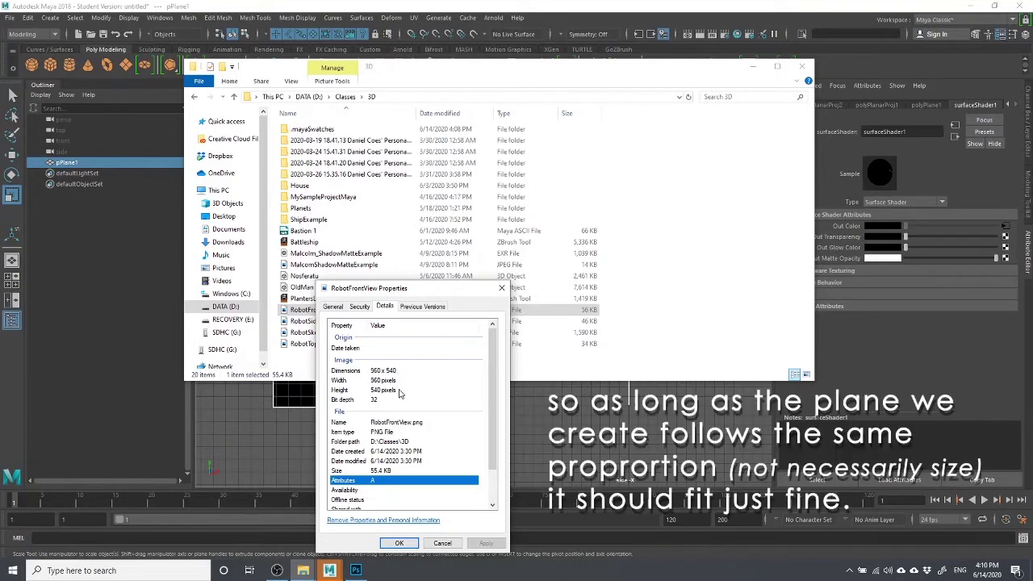
click(506, 289)
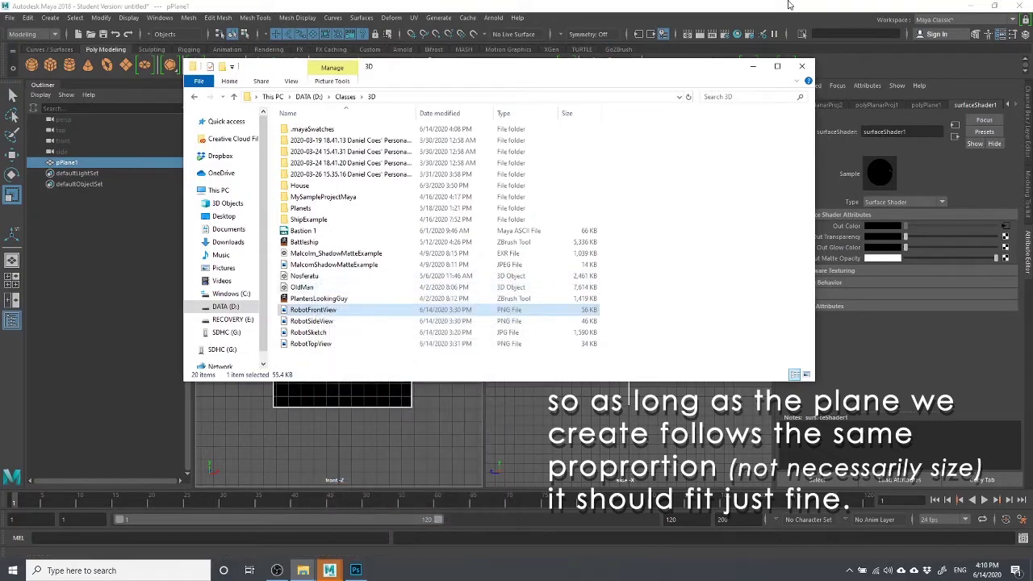
click(751, 67)
right_drag(553, 165, 597, 156)
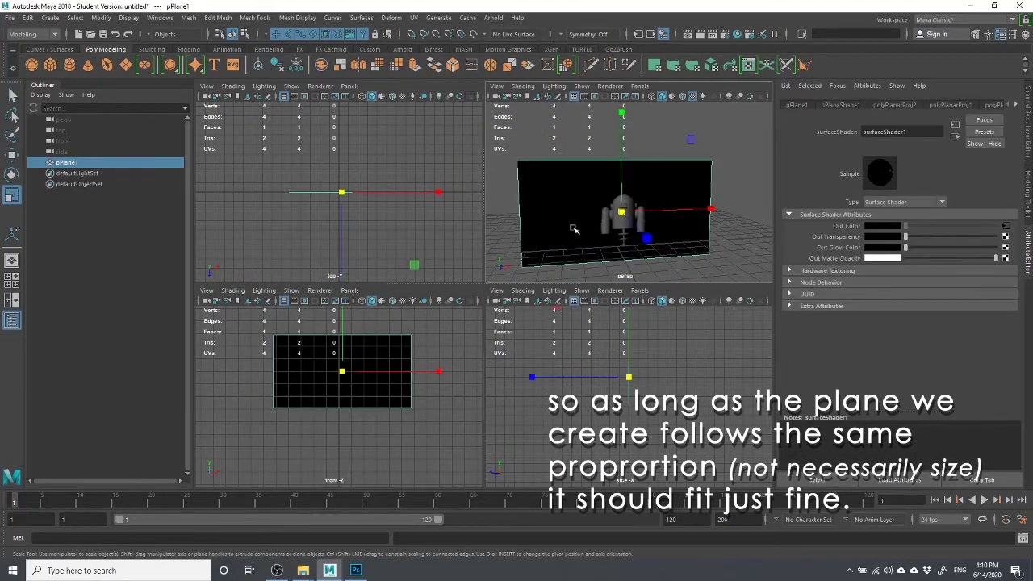
Delete the textured plane and draw a new polygon plane about 12.5 by 3.3 units in the front view.
key(Delete)
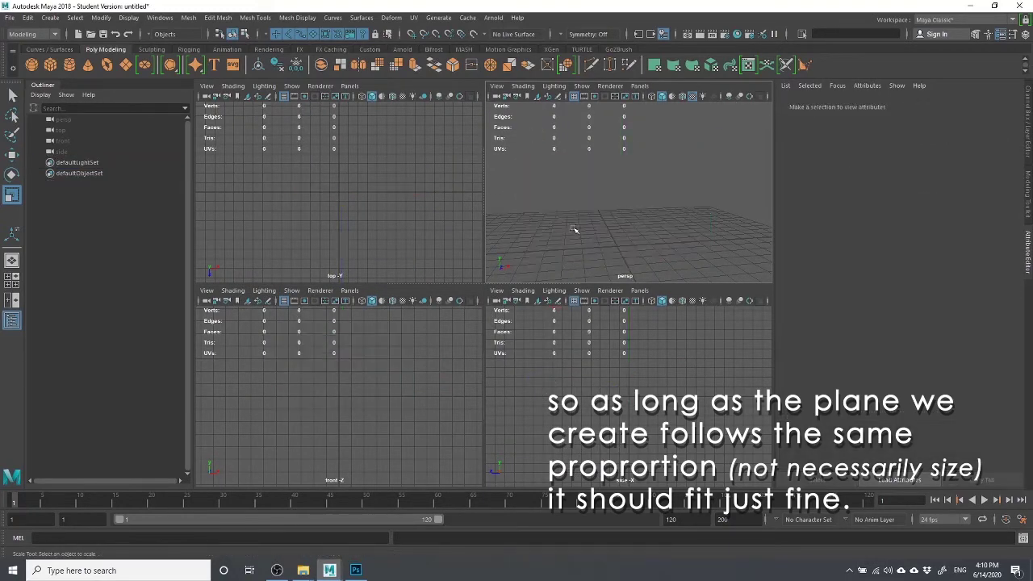
click(127, 69)
drag(261, 342, 417, 382)
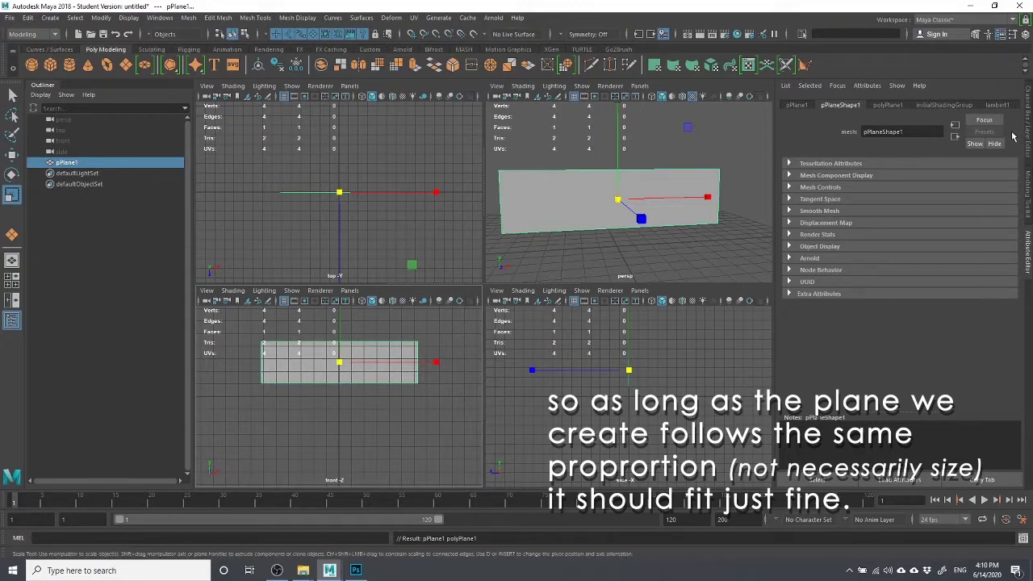
Display the new plane's channel attributes and open its creation width for editing.
click(1024, 34)
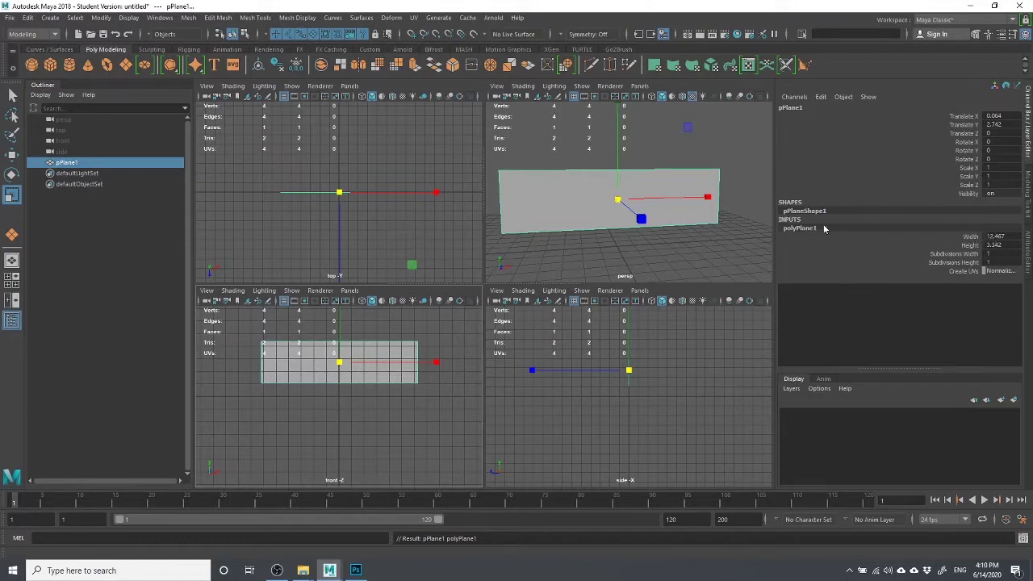
click(973, 237)
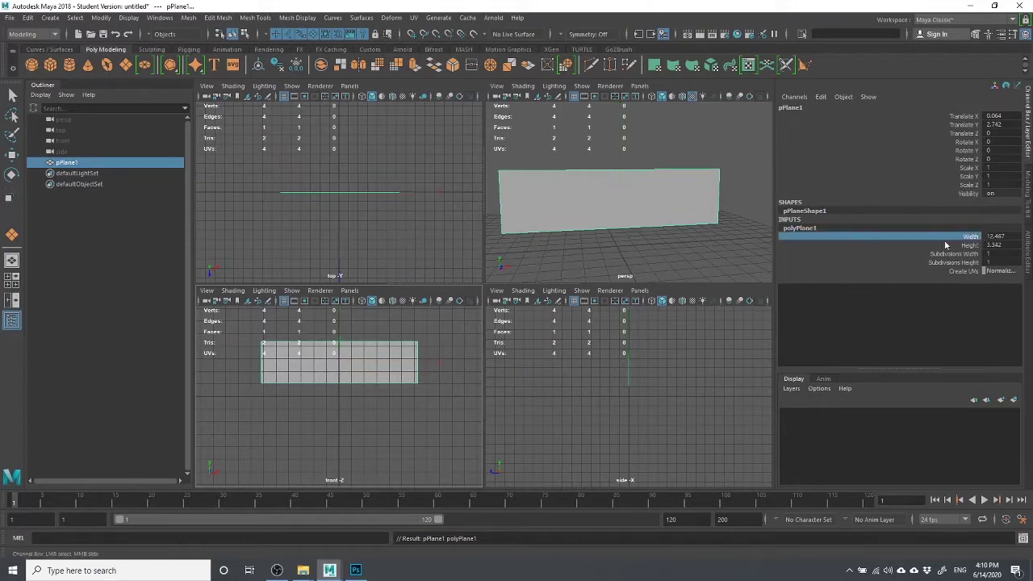
click(971, 245)
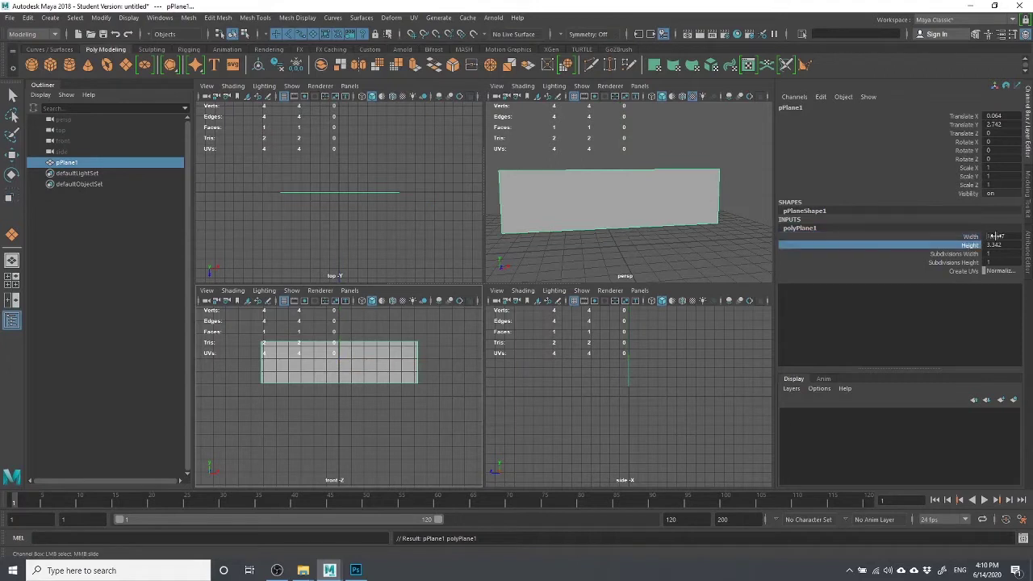
click(997, 237)
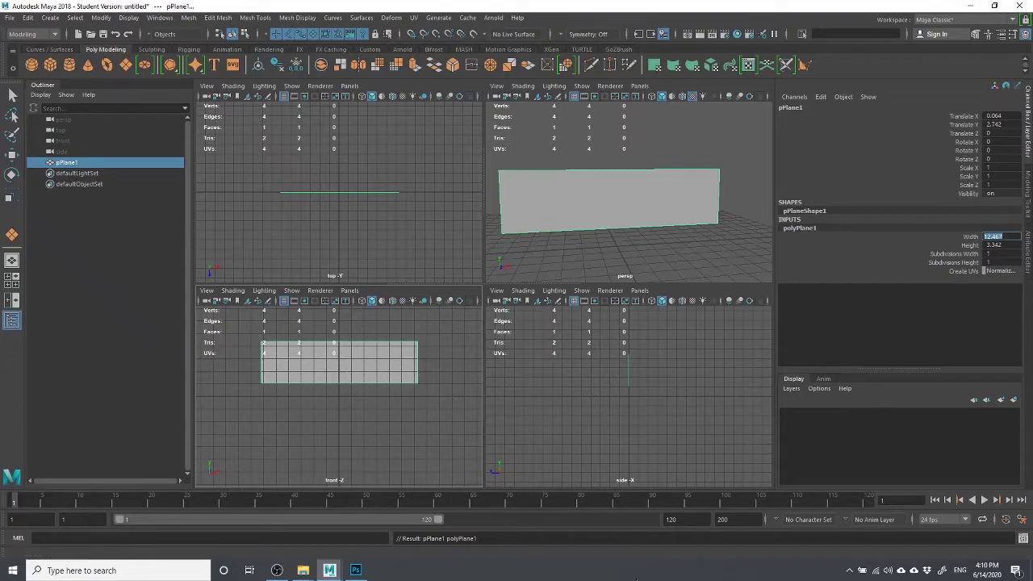
Check RobotFrontView's pixel width and height in its file properties in File Explorer, then close the properties and minimize the folder.
click(312, 577)
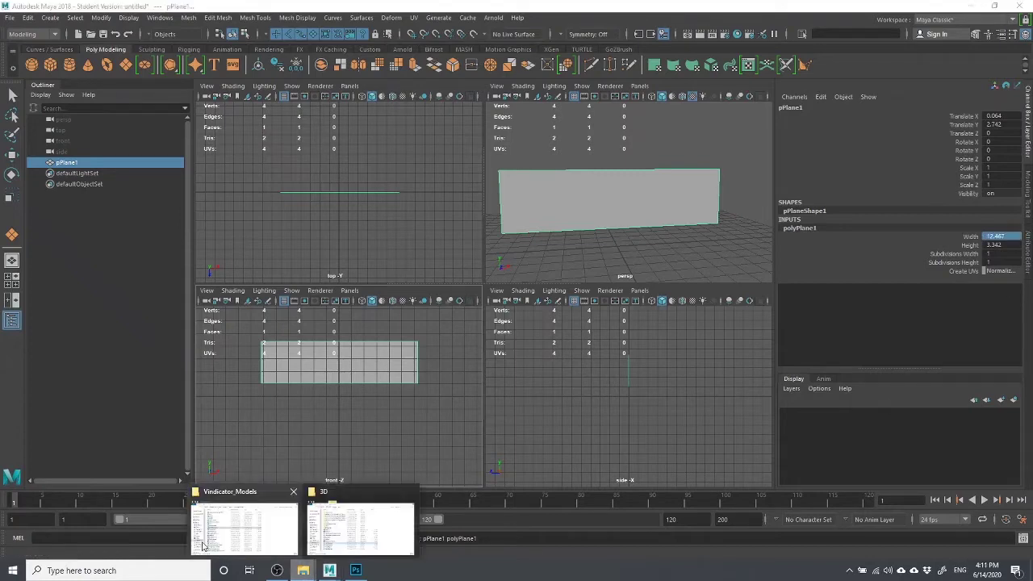
click(317, 528)
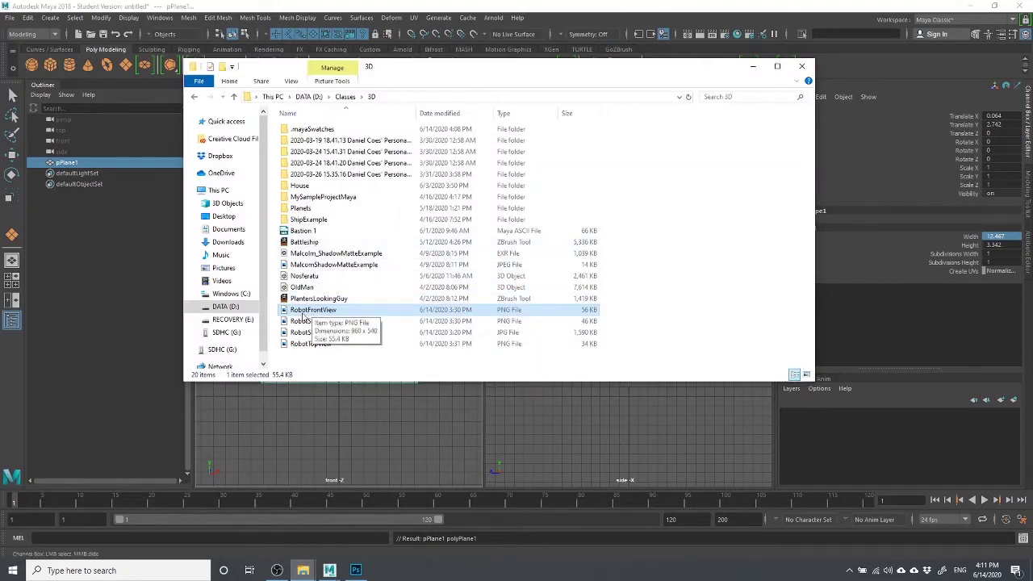
right_click(348, 314)
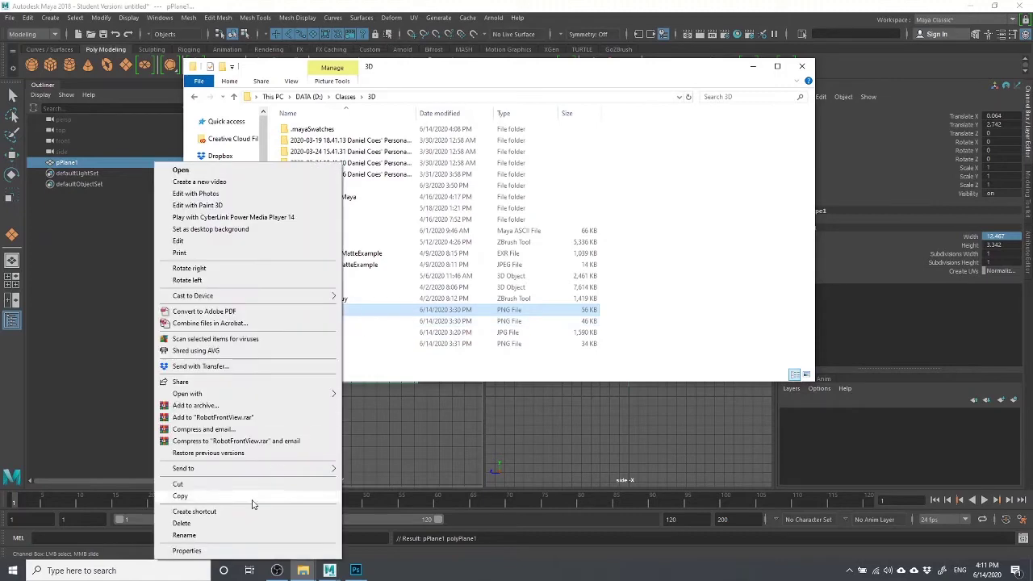
click(234, 554)
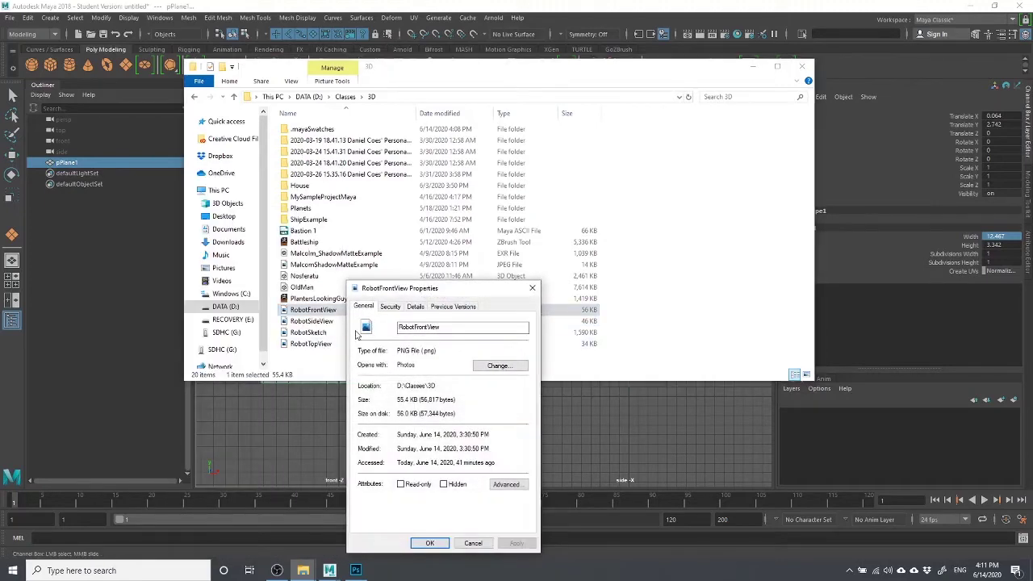
click(415, 308)
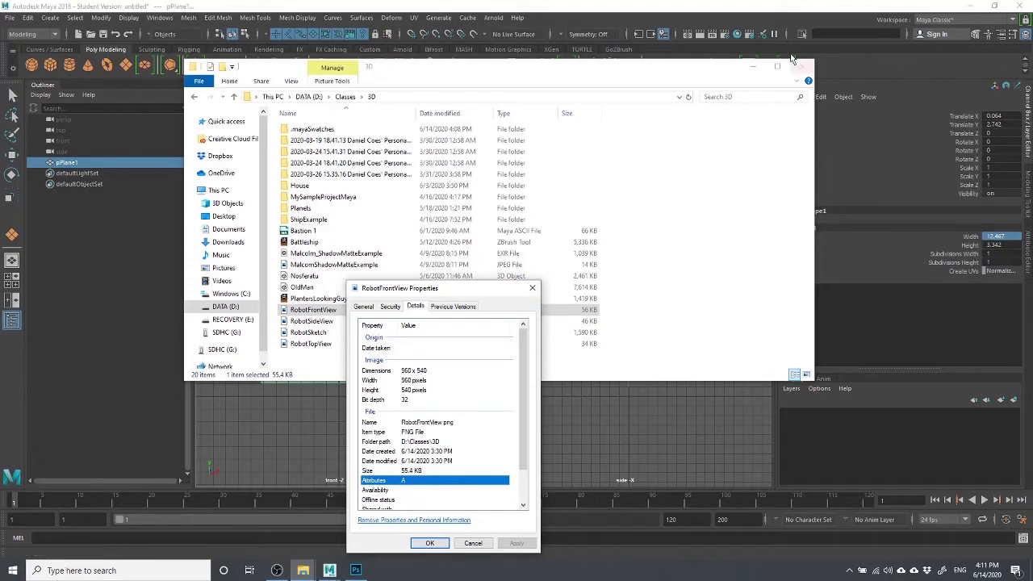
click(532, 289)
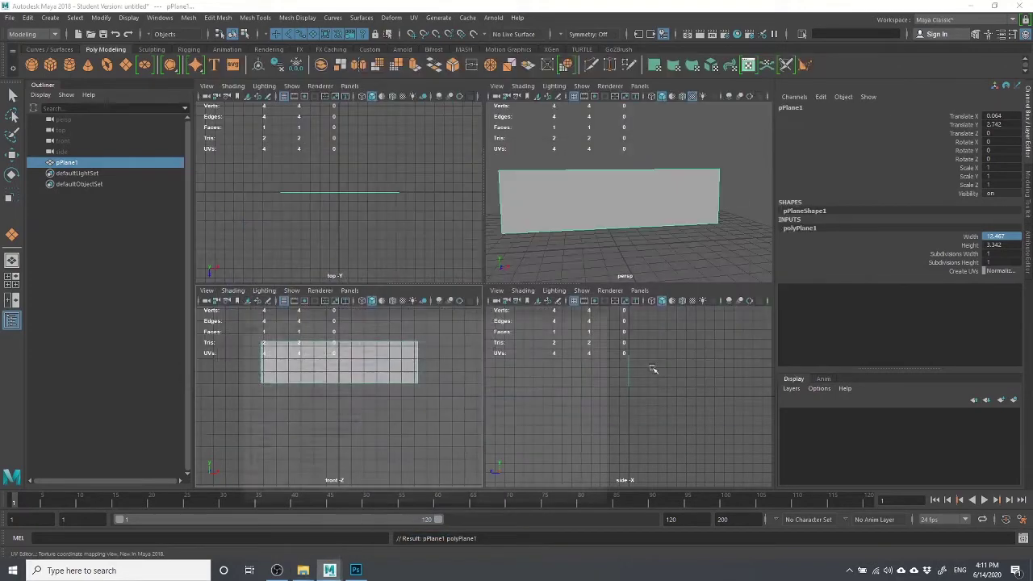
click(753, 65)
Select the plane and set its creation width to 9.6 and height to 5.4 to match the image's proportions.
click(599, 149)
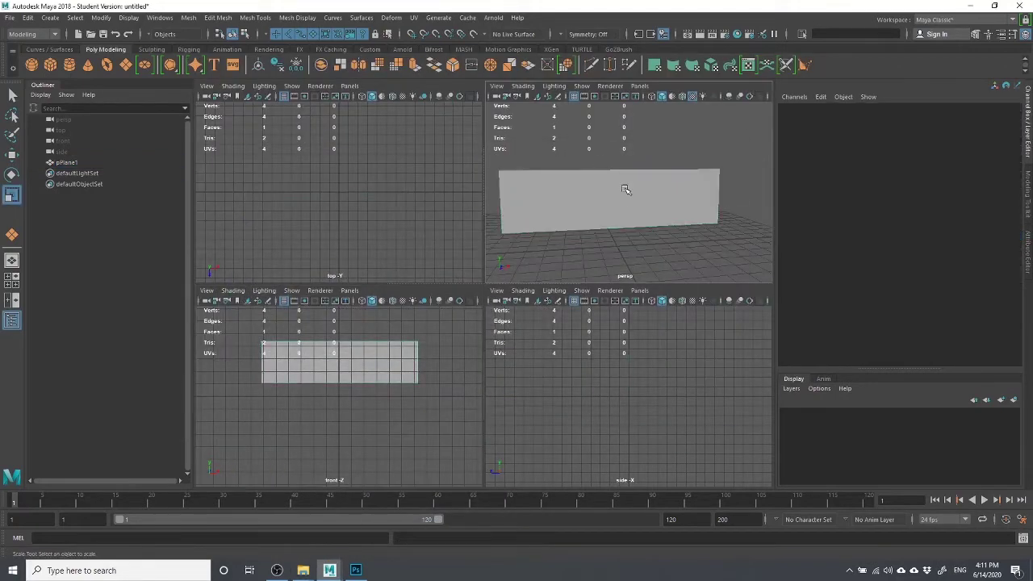
click(624, 191)
key(r)
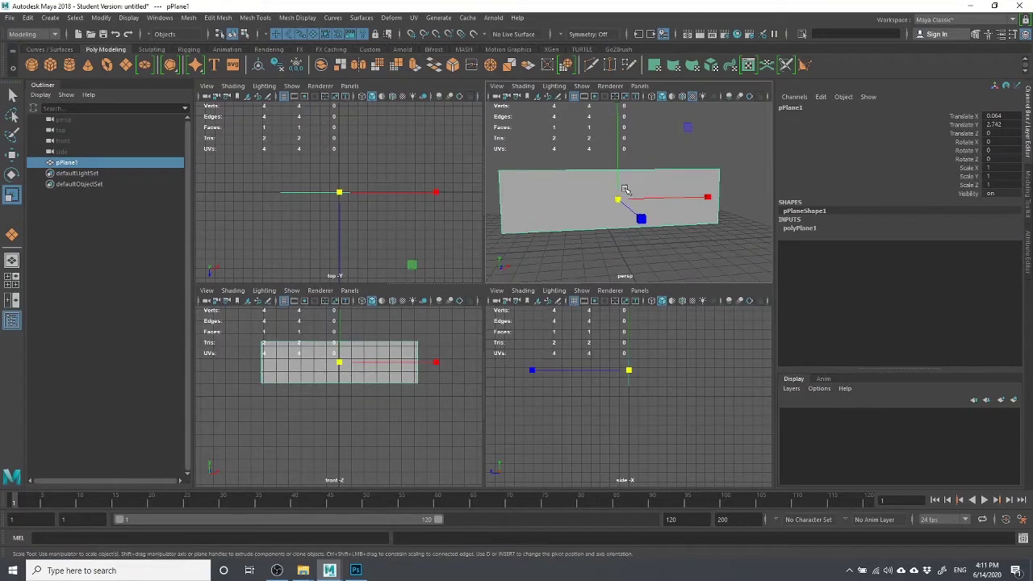
click(807, 231)
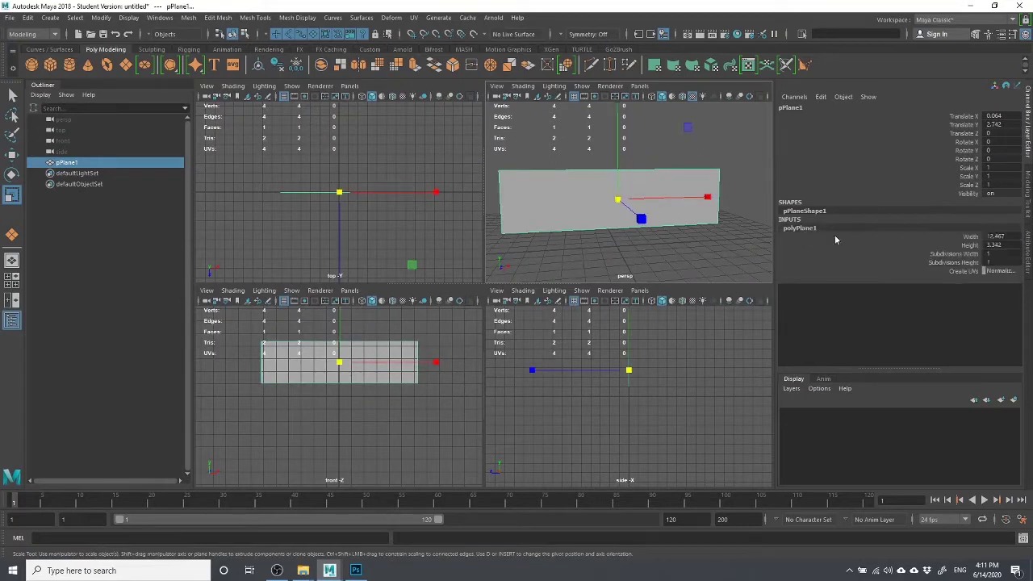
double_click(991, 238)
text(9.6)
key(Tab)
text(5)
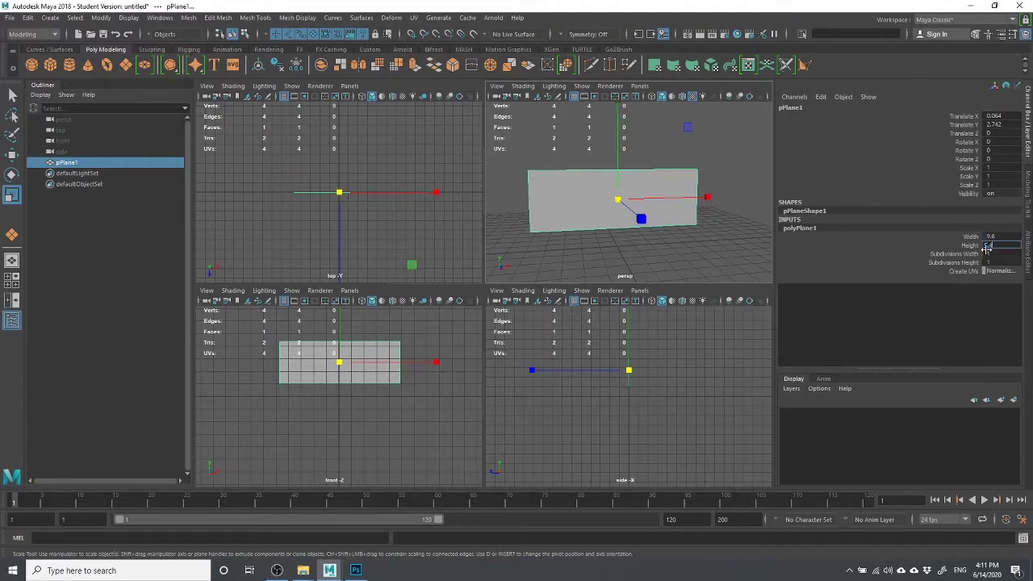
text(.4)
key(Return)
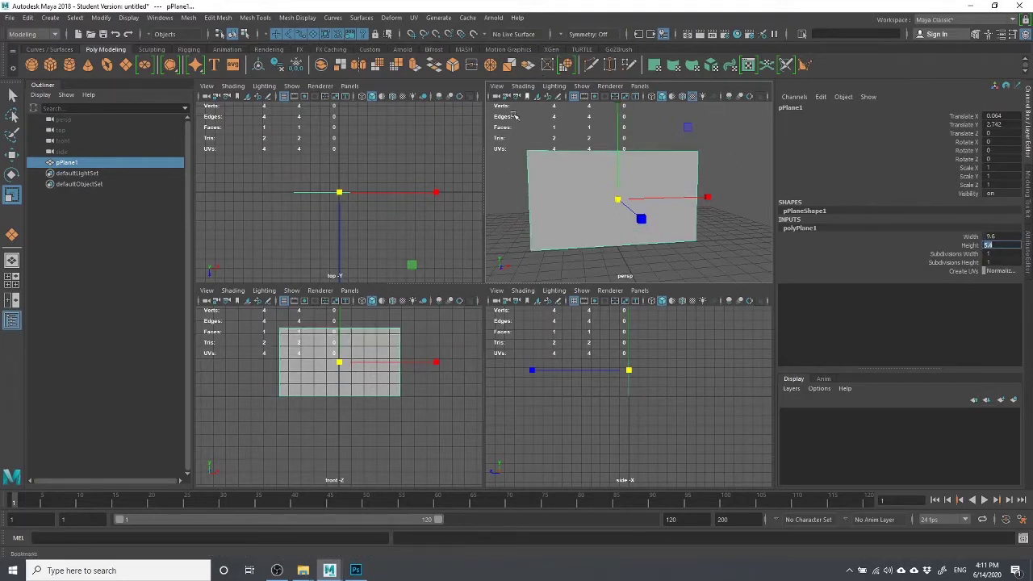
Assign the existing surfaceShader1 material with the robot front view to the resized plane.
click(576, 139)
click(619, 193)
right_drag(617, 191, 707, 499)
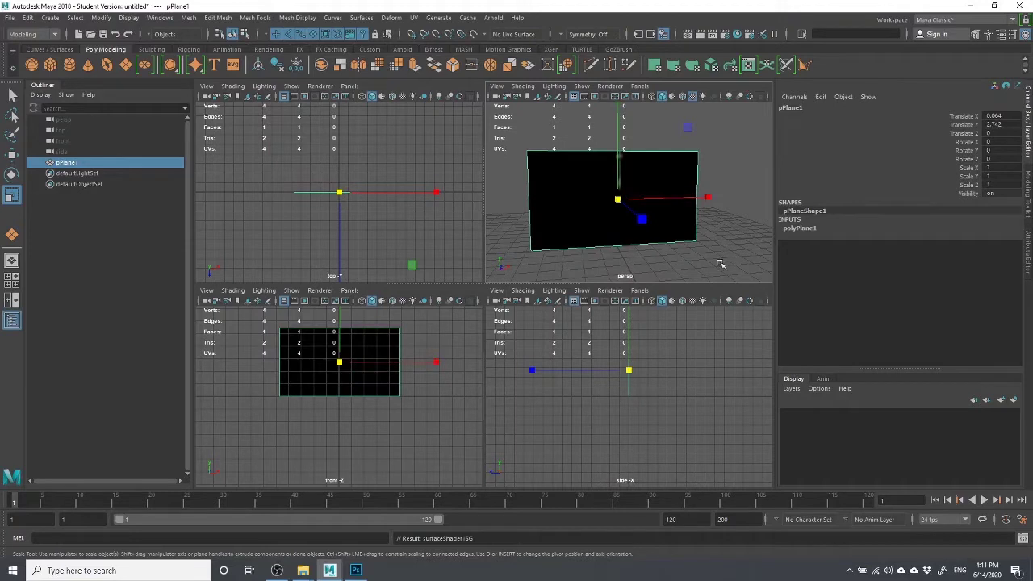
Apply a planar UV projection to the plane from the Z axis, fitted to the bounding box, and close the mapping options.
click(616, 218)
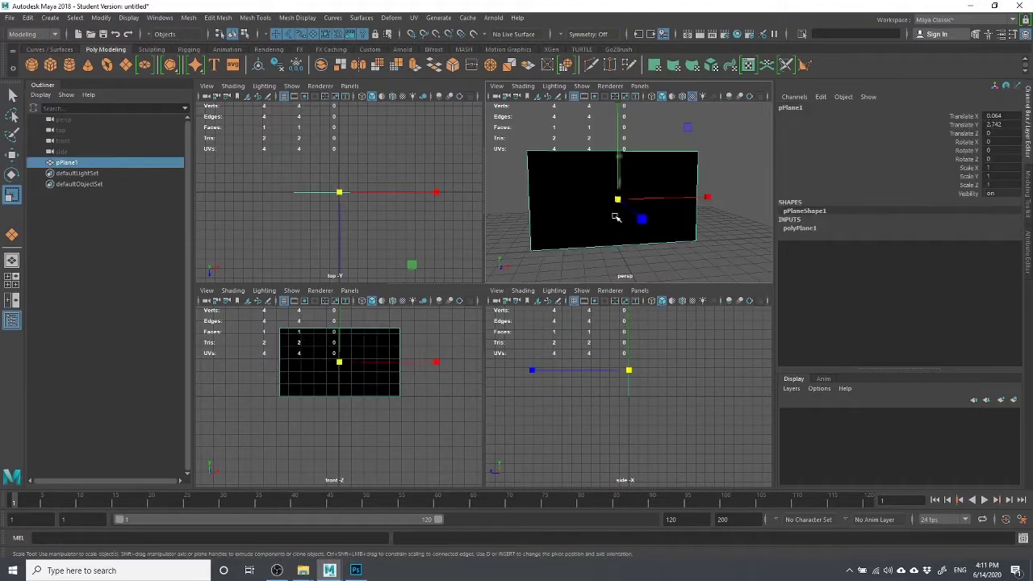
click(414, 18)
click(525, 147)
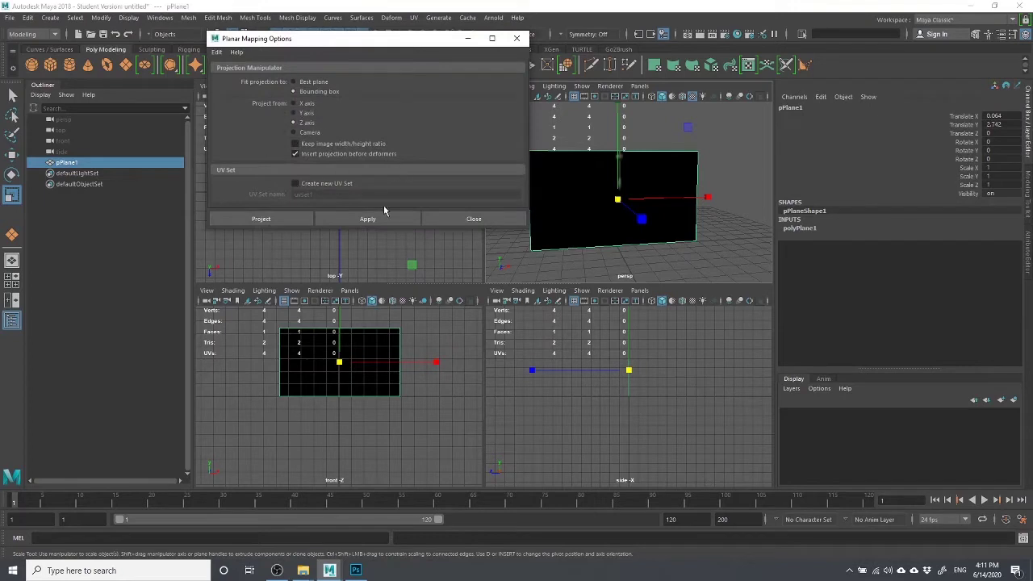
click(355, 222)
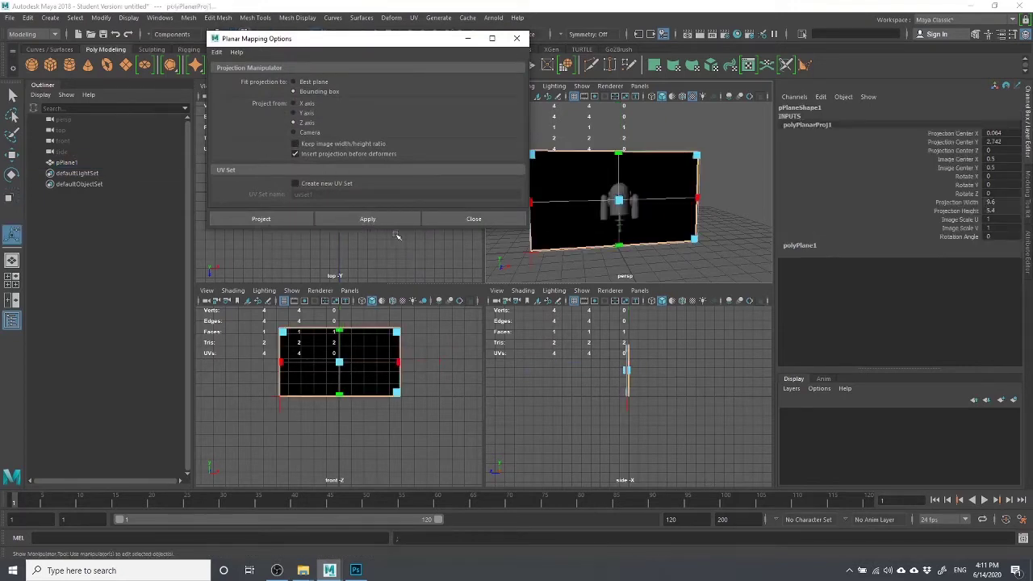
click(474, 219)
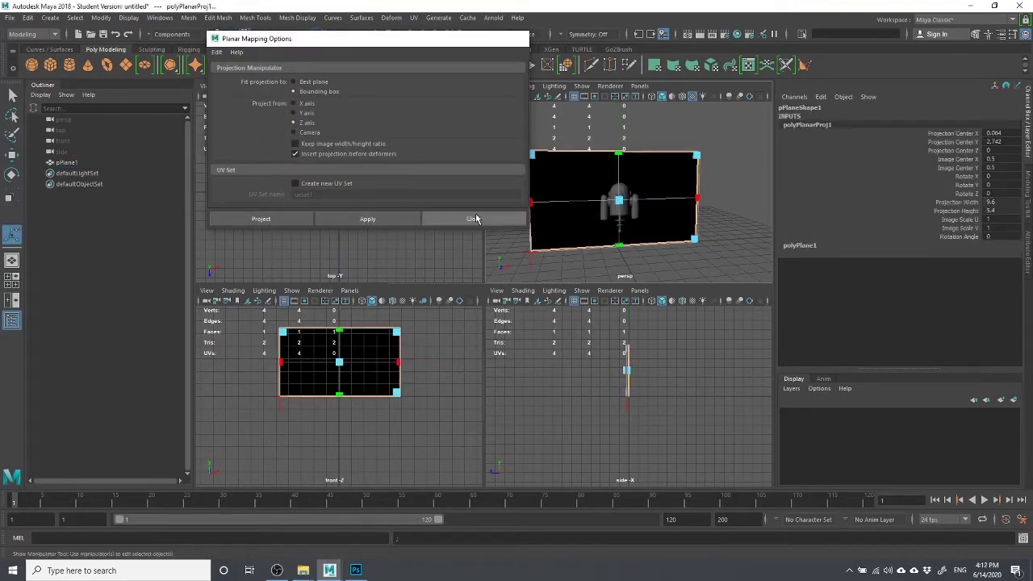
Open the UV Editor and select the upper-right UV point of the plane's shell.
click(414, 17)
click(414, 17)
click(413, 17)
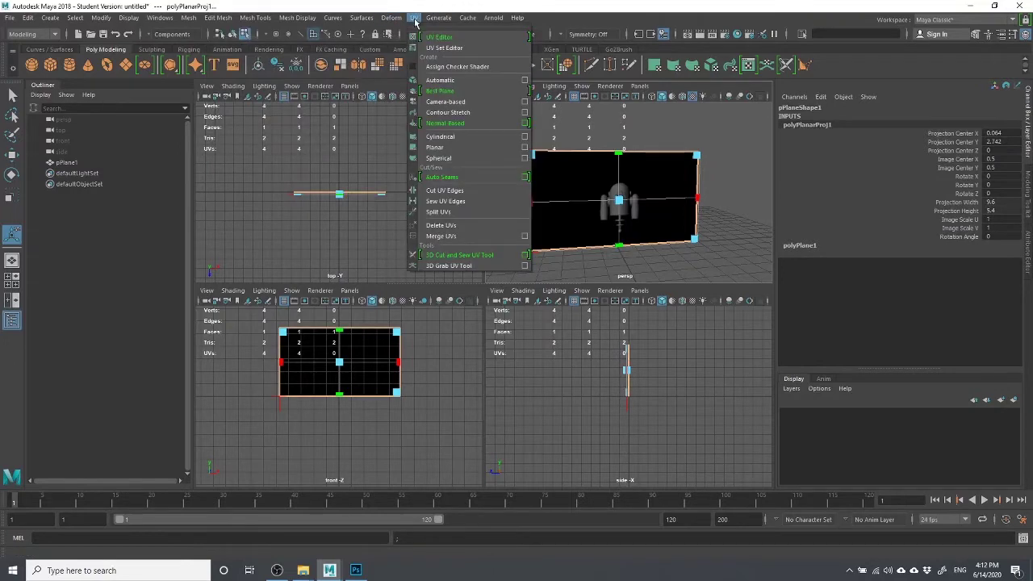
click(469, 38)
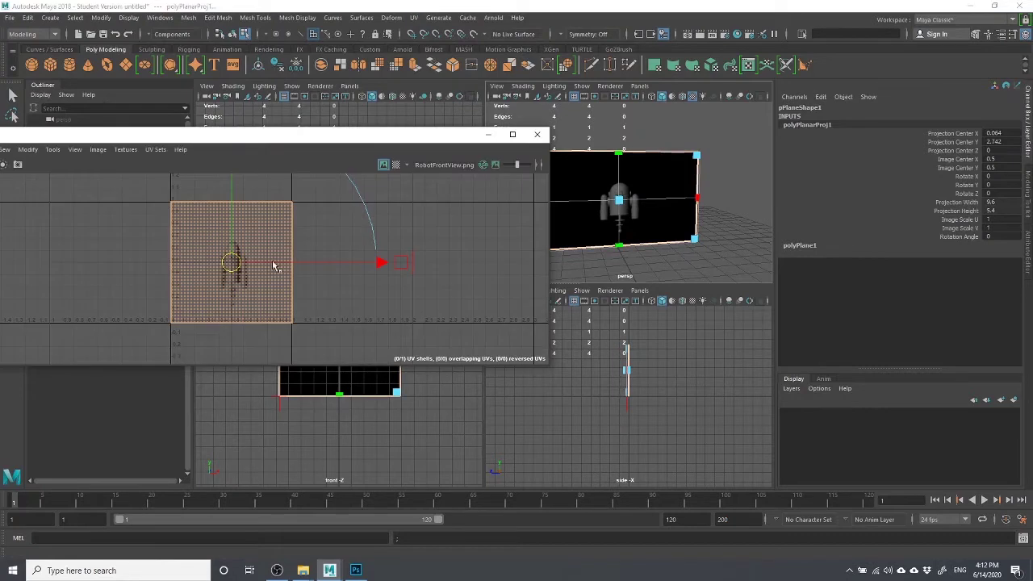
right_drag(290, 232, 339, 230)
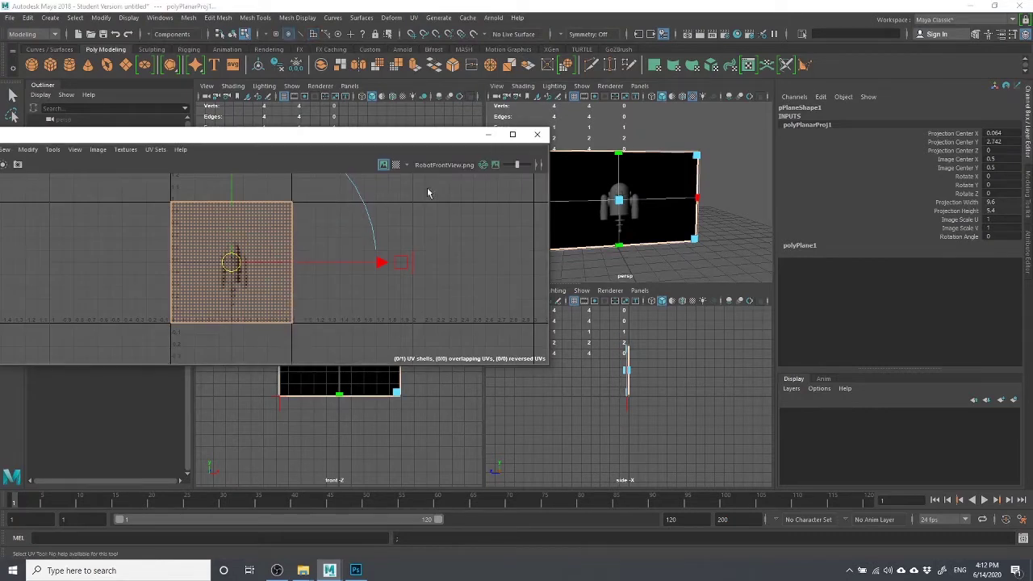
right_drag(469, 189, 499, 192)
right_drag(324, 190, 372, 191)
click(284, 216)
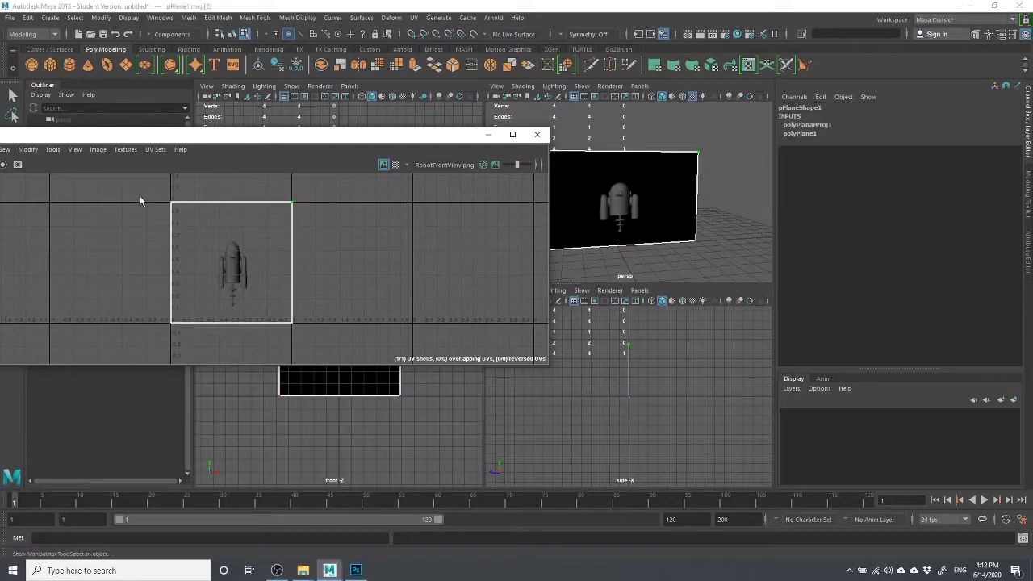
Move the shell's upper-right UV off its corner and inward, and snap it back onto the corner of the 0–1 UV tile.
drag(145, 194, 255, 228)
shift+click(168, 203)
key(w)
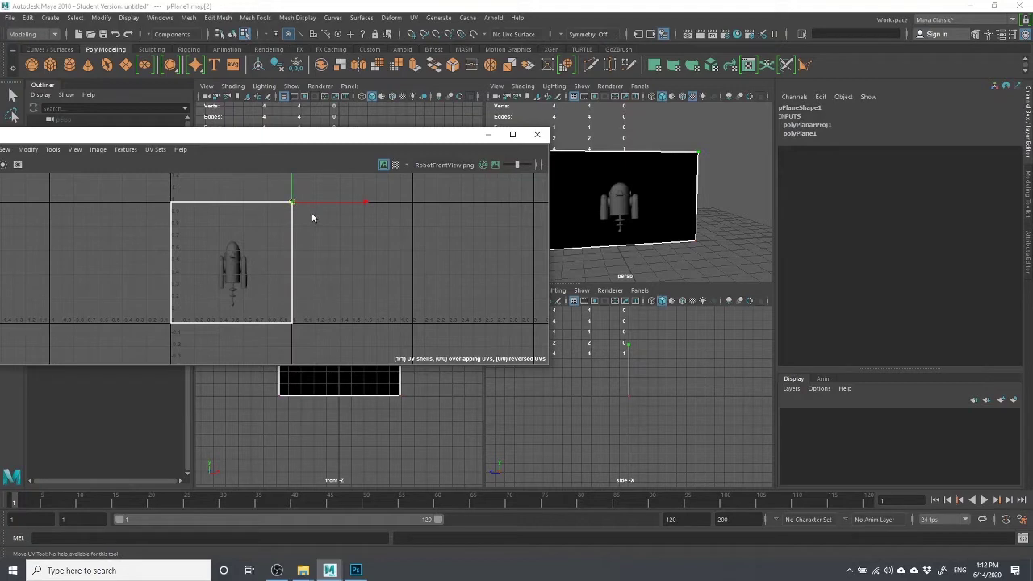
right_drag(314, 218, 345, 212)
drag(330, 239, 297, 206)
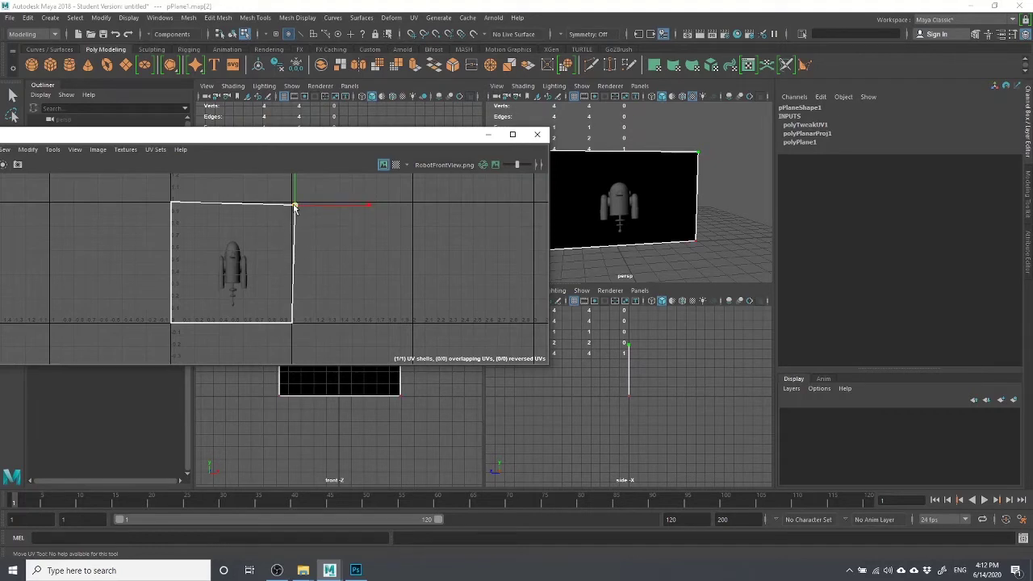
drag(298, 204, 277, 236)
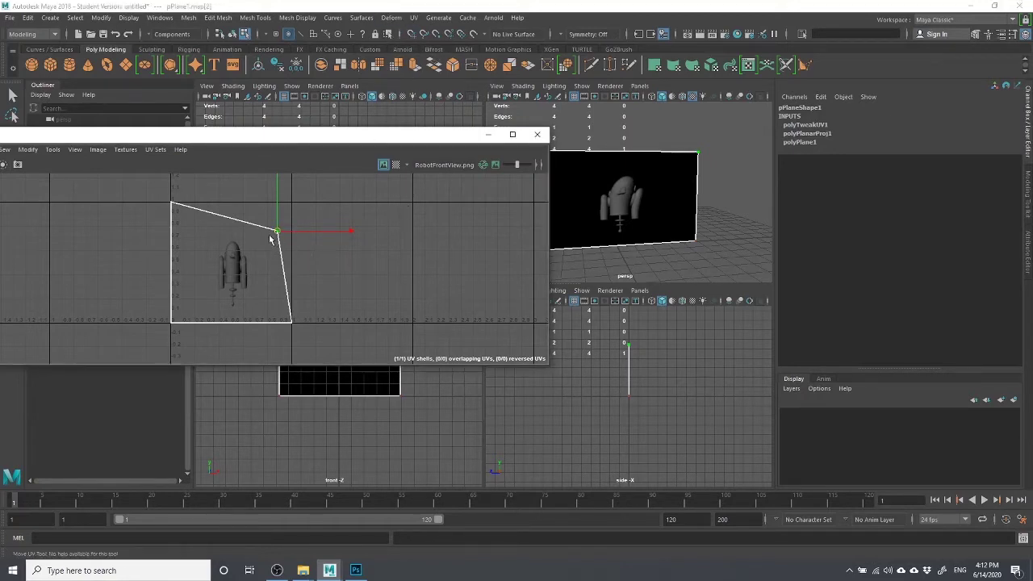
drag(284, 238, 292, 205)
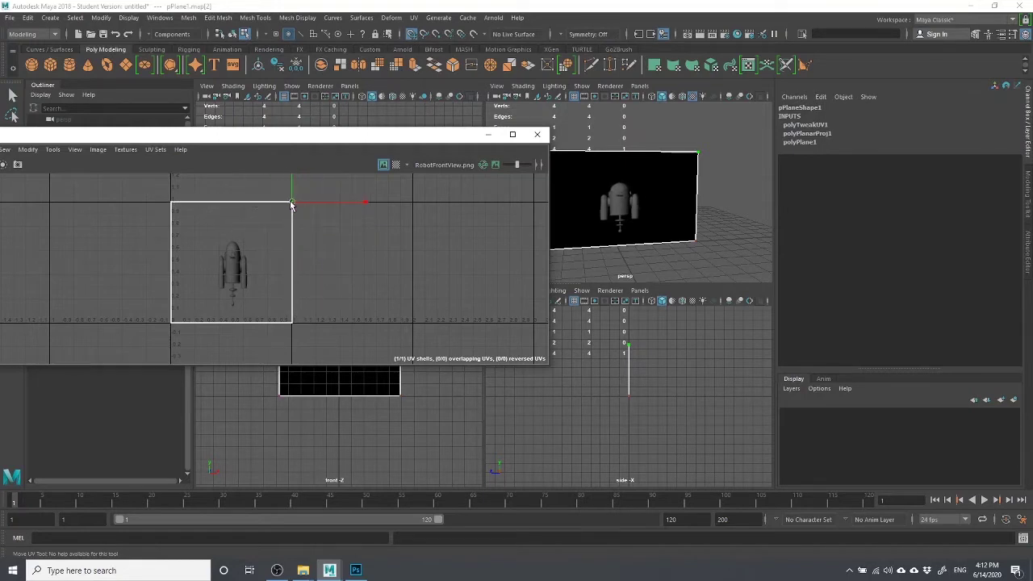
Select the shell's upper-left and upper-right UVs in turn to check them against the tile corners and the textured plane.
drag(152, 197, 182, 217)
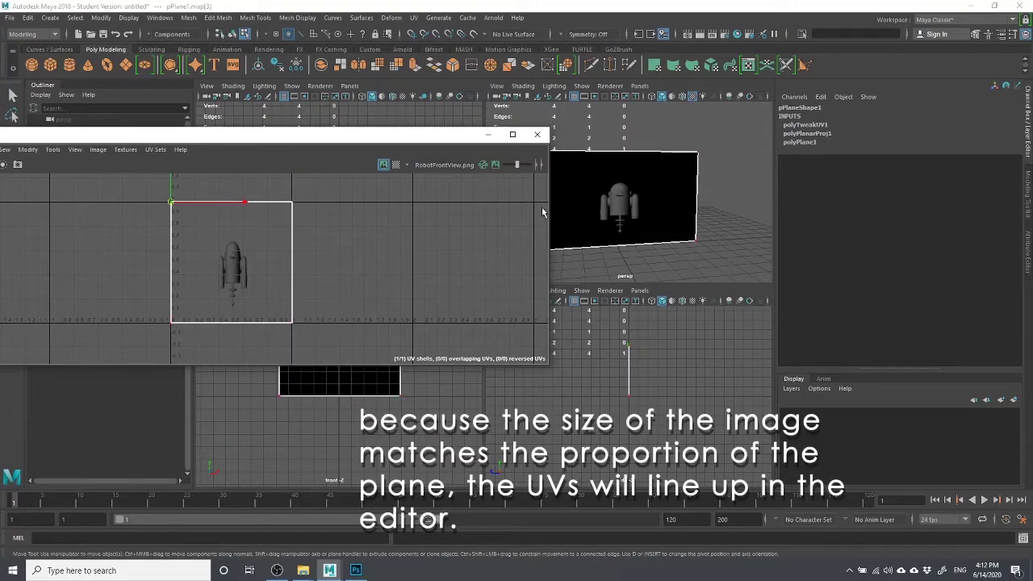
alt+drag(628, 228, 644, 248)
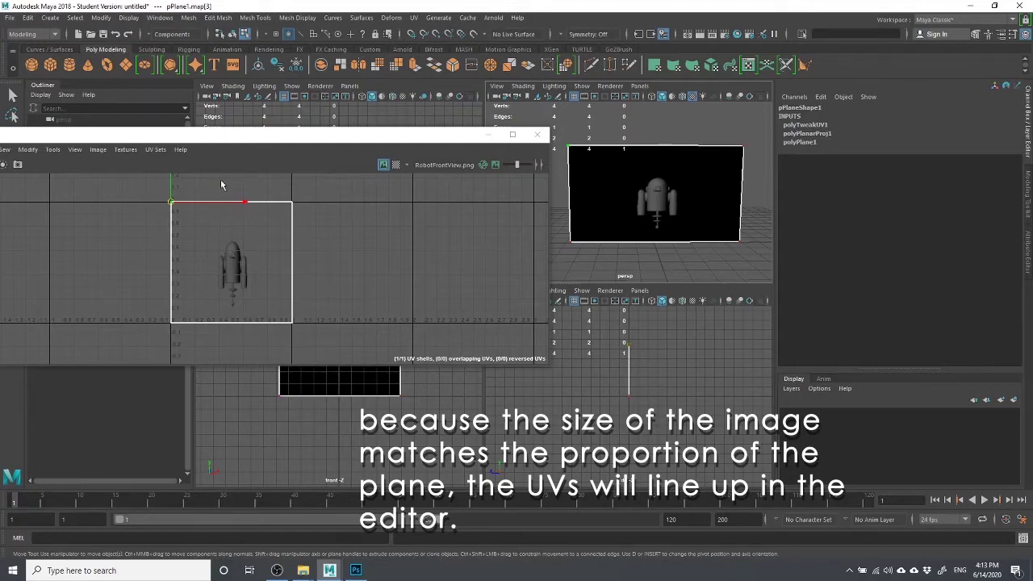
drag(315, 192, 270, 207)
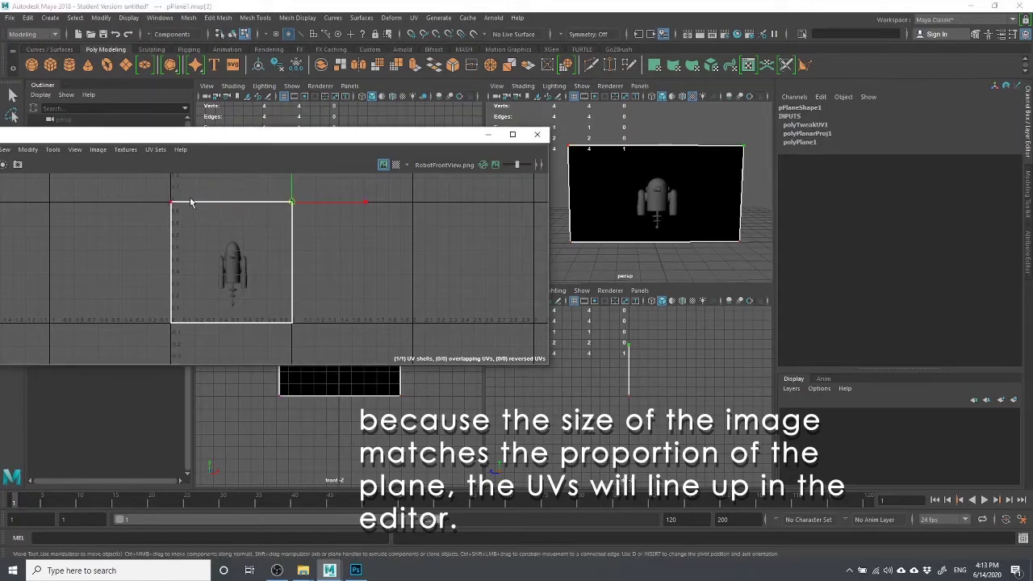
Deselect the UVs, close the UV Editor, and return the plane to object mode, keeping it selected.
click(557, 130)
click(537, 140)
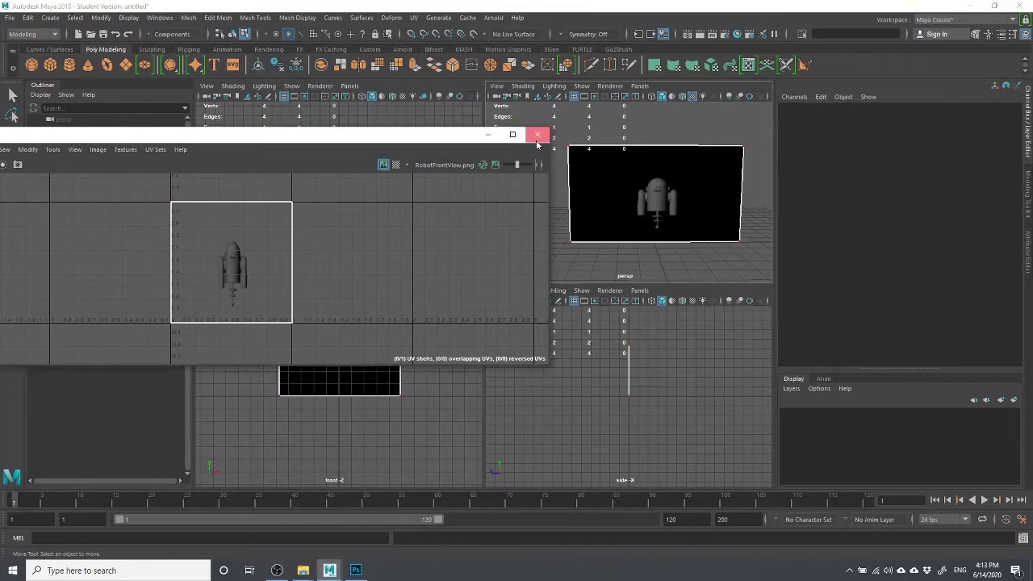
click(537, 134)
key(F8)
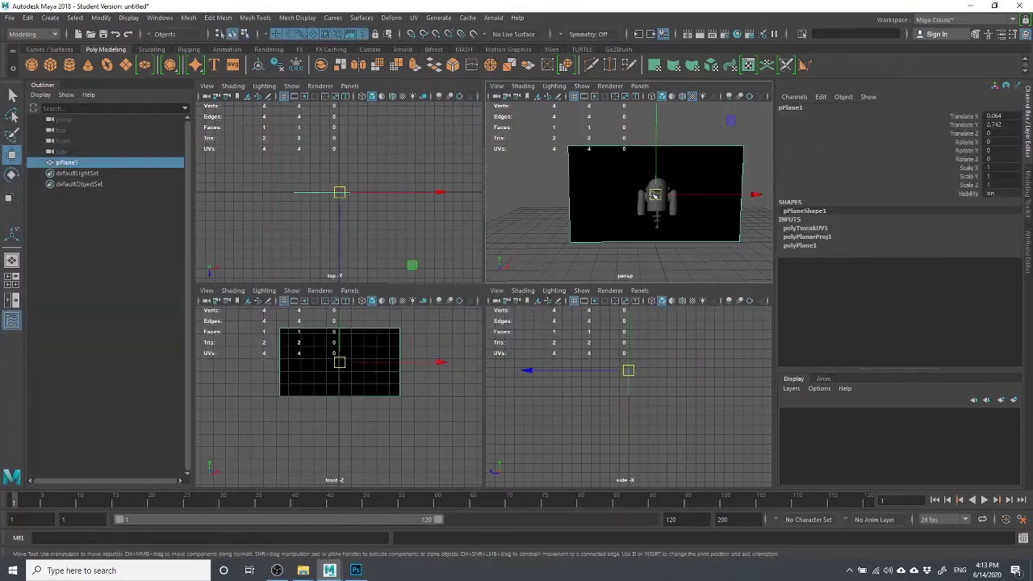
Duplicate the front-view plane and rotate the copy so it stands perpendicular to the original.
key(ctrl+d)
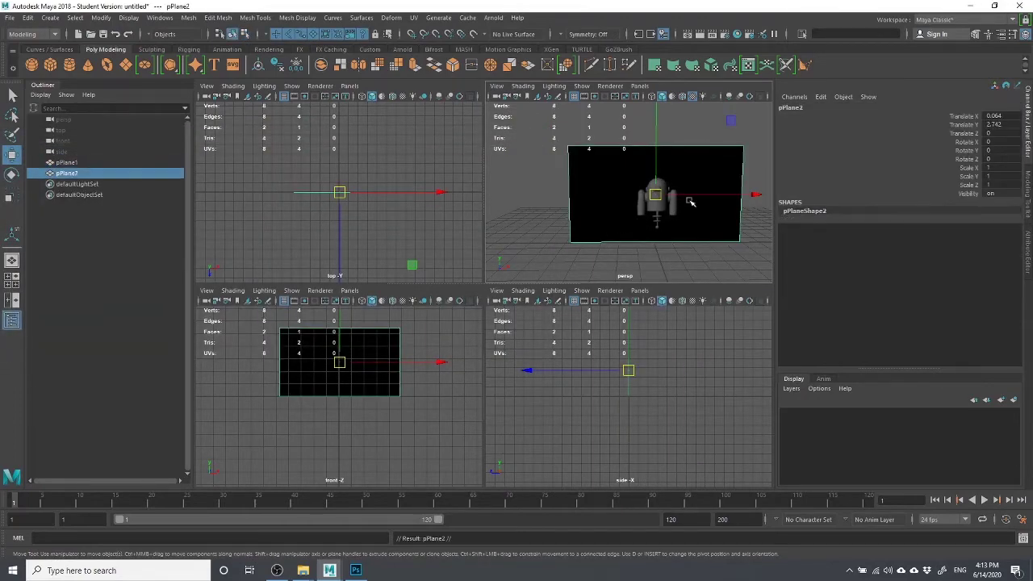
key(e)
drag(635, 219, 834, 191)
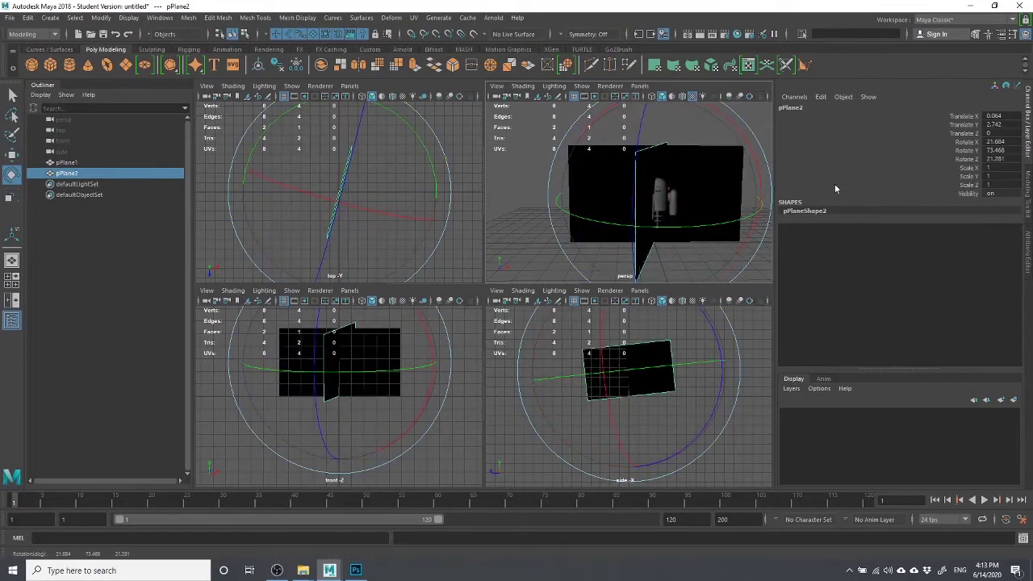
drag(714, 221, 633, 254)
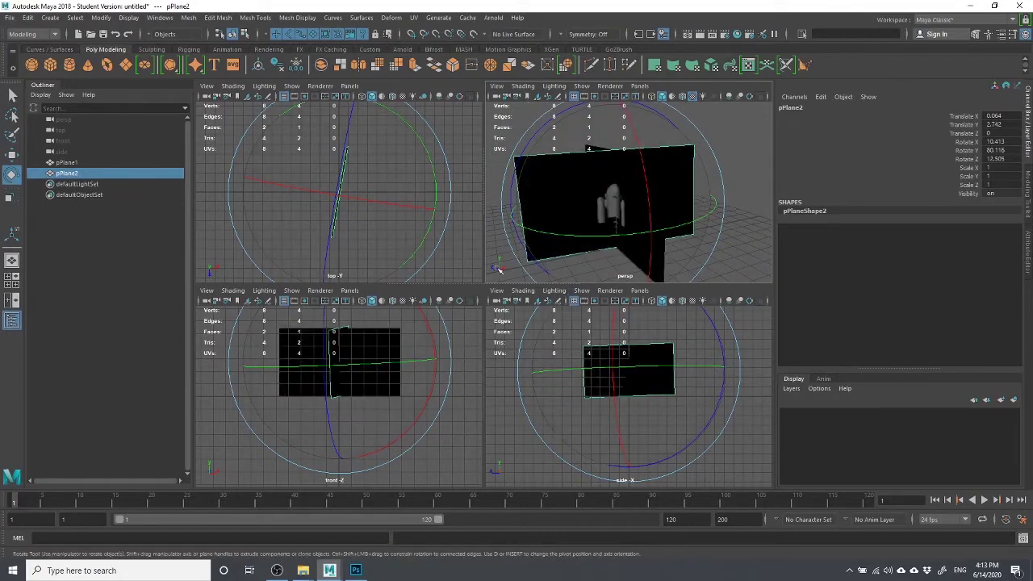
click(502, 269)
click(542, 213)
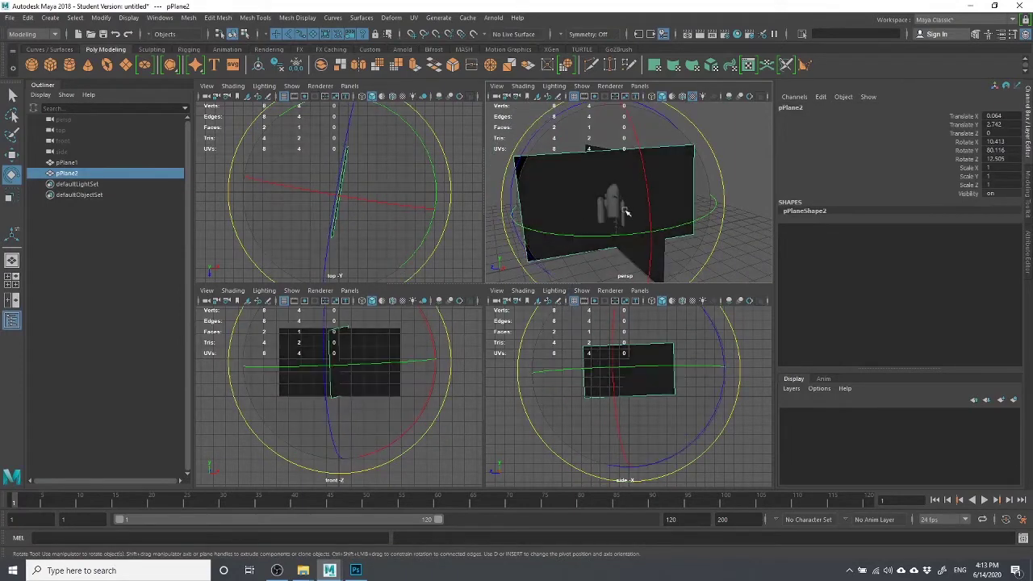
alt+drag(576, 212, 540, 263)
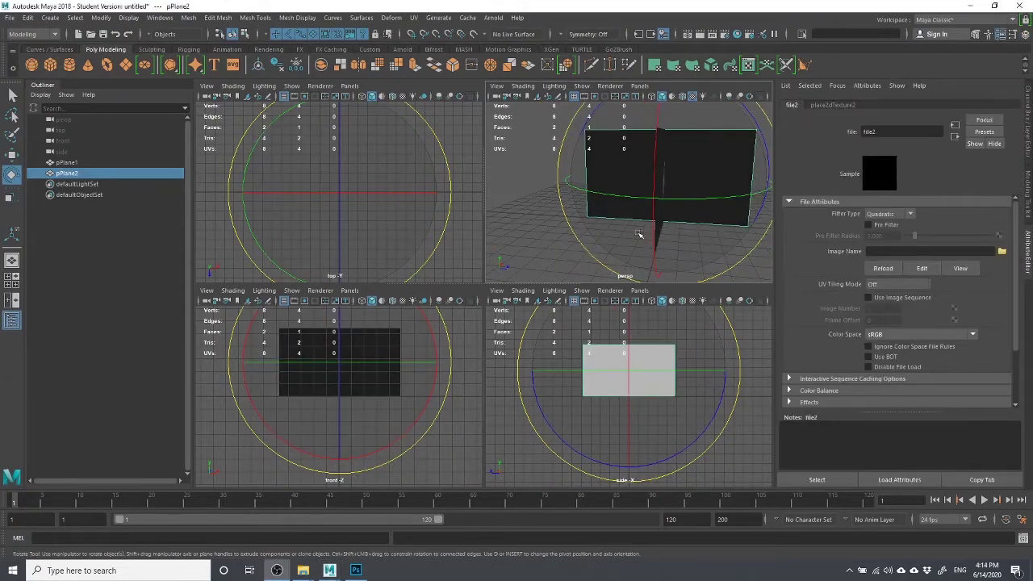
alt+drag(645, 235, 613, 239)
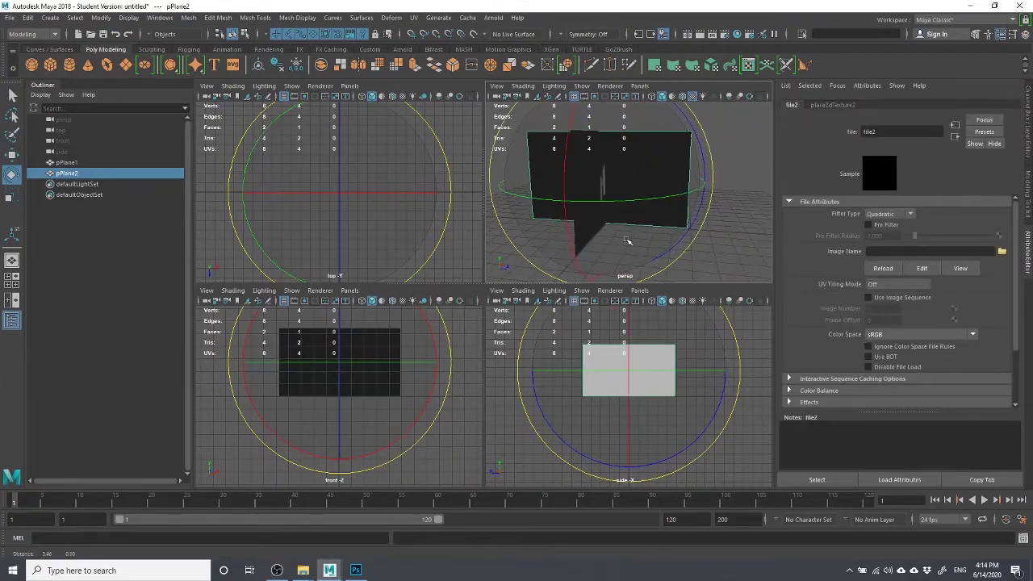
Load RobotSideView.png as the image of the file2 texture for the duplicated plane.
click(1002, 251)
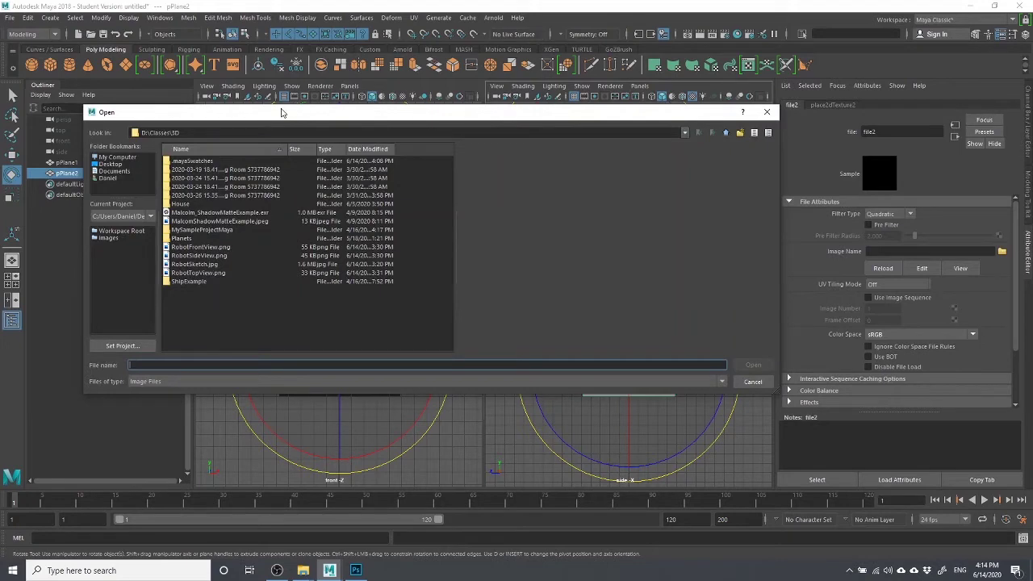
drag(281, 112, 531, 175)
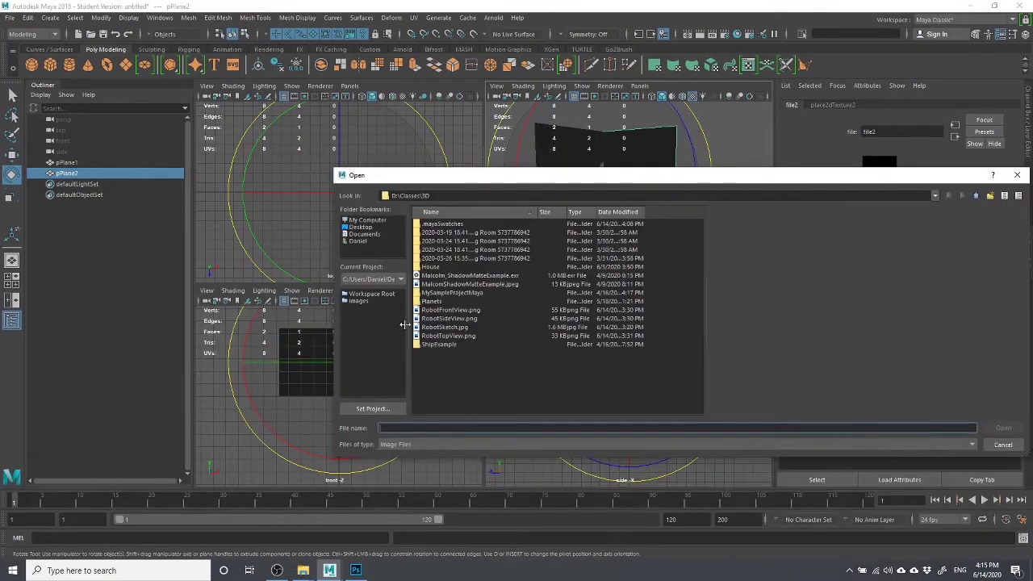
click(449, 320)
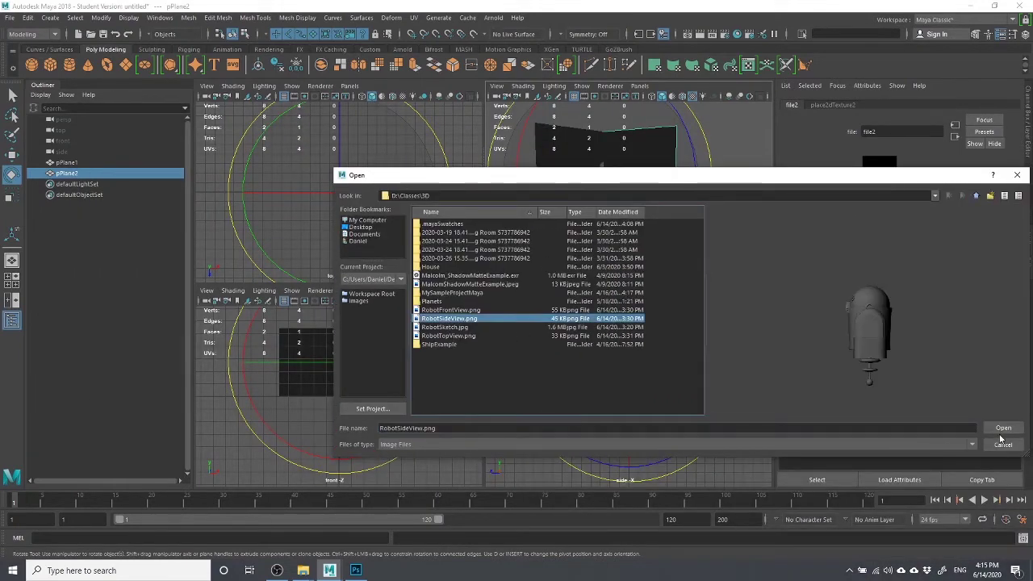
click(1003, 428)
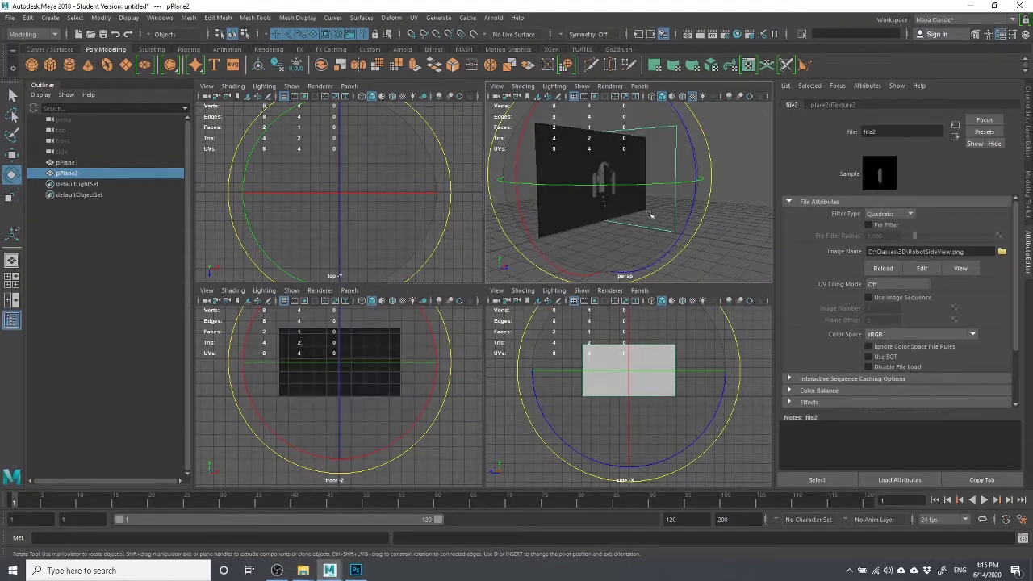
Examine both crossed planes from several angles in the perspective view to check how their textures display.
alt+drag(650, 214, 620, 212)
alt+drag(798, 225, 1021, 216)
alt+right_drag(641, 200, 714, 205)
alt+drag(714, 206, 650, 198)
key(q)
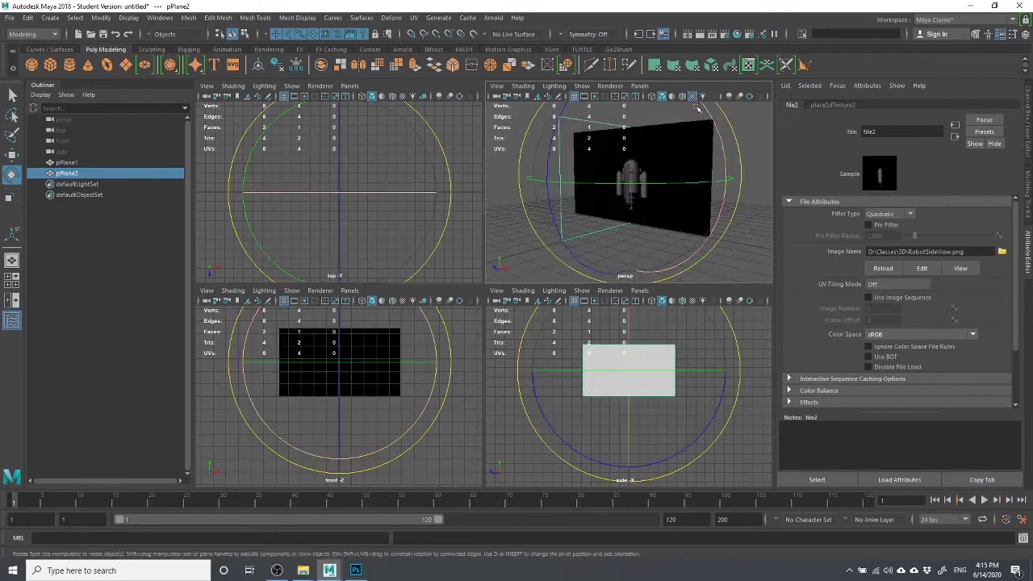
click(663, 112)
click(622, 176)
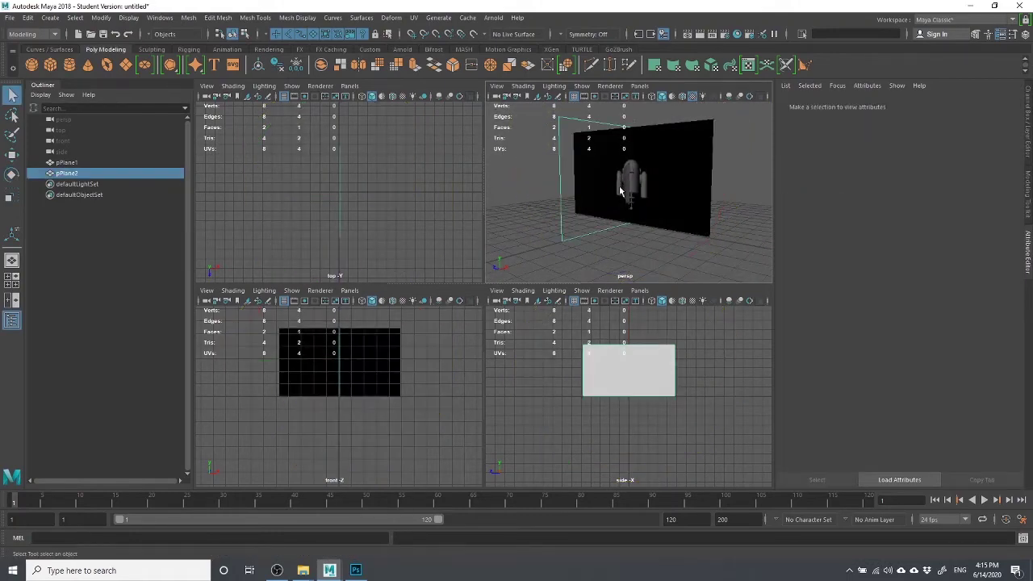
alt+drag(552, 212, 604, 239)
click(604, 239)
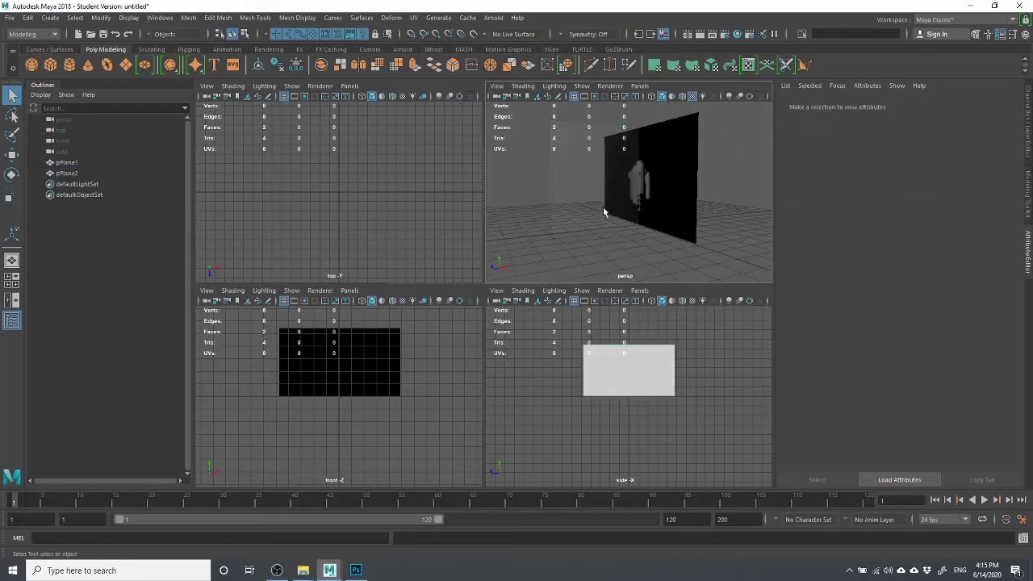
Set the duplicated plane's Blinn eccentricity, specular roll off and reflectivity to 0, and its specular color to black.
click(650, 145)
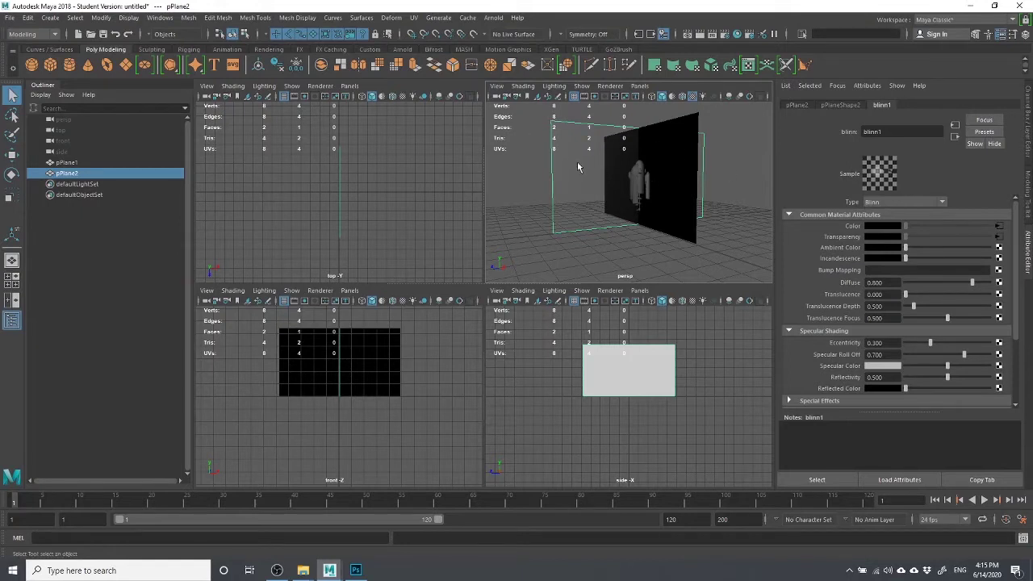
alt+drag(578, 167, 554, 162)
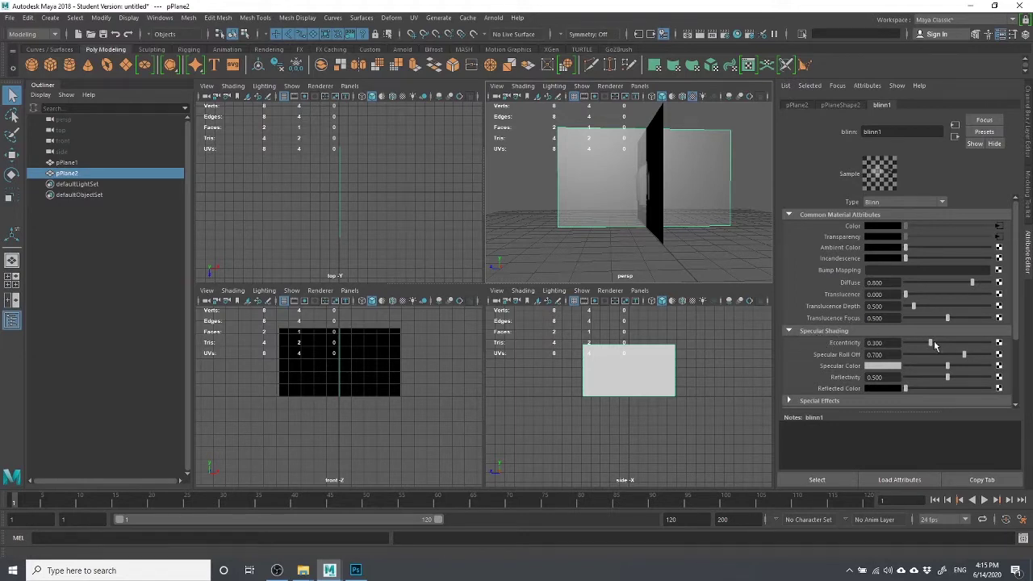
drag(926, 345, 806, 351)
drag(964, 356, 858, 370)
drag(948, 381, 811, 381)
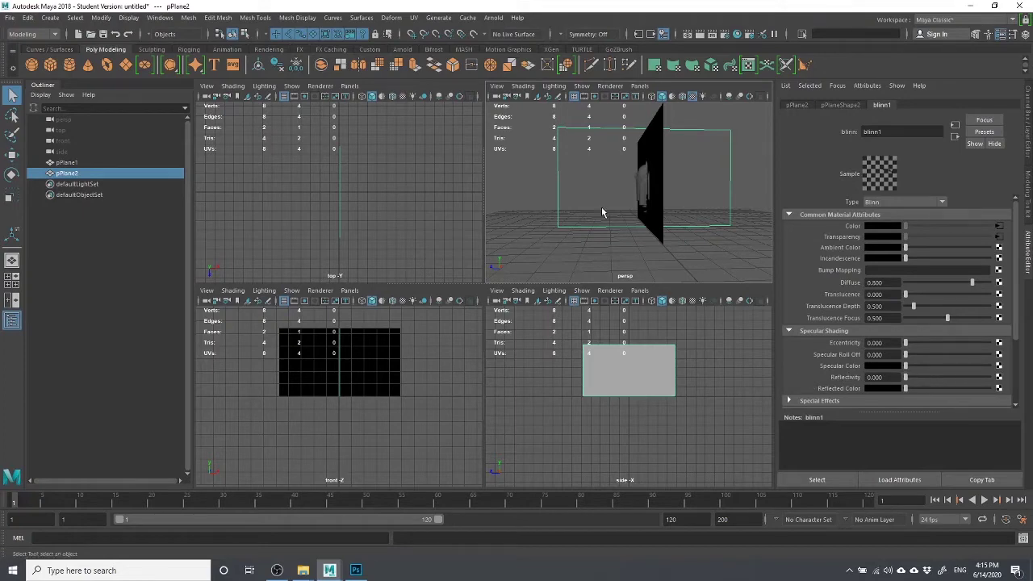
Raise the ambient color of the duplicated plane's Blinn material to its maximum.
alt+drag(604, 215, 636, 239)
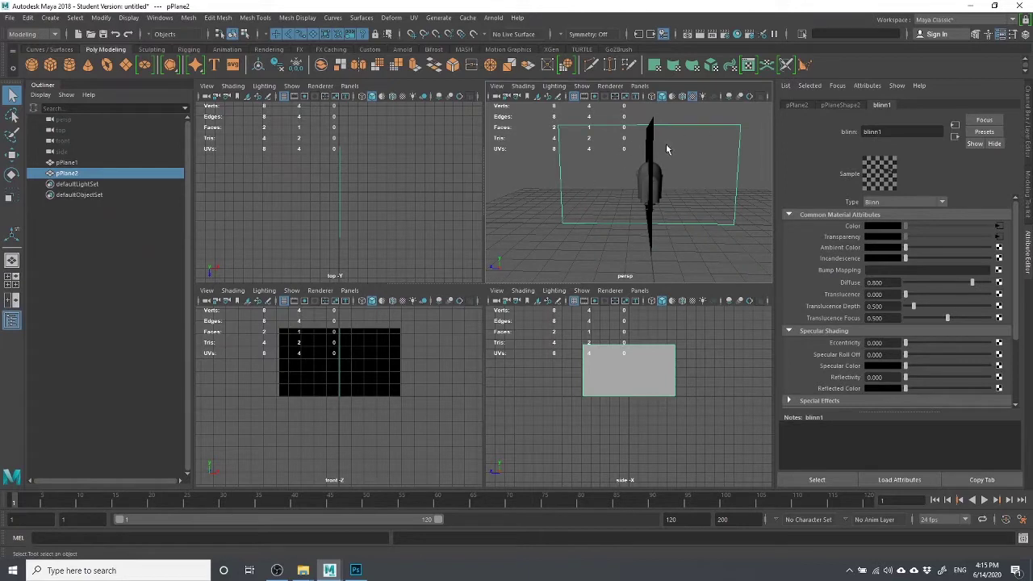
alt+drag(667, 149, 680, 221)
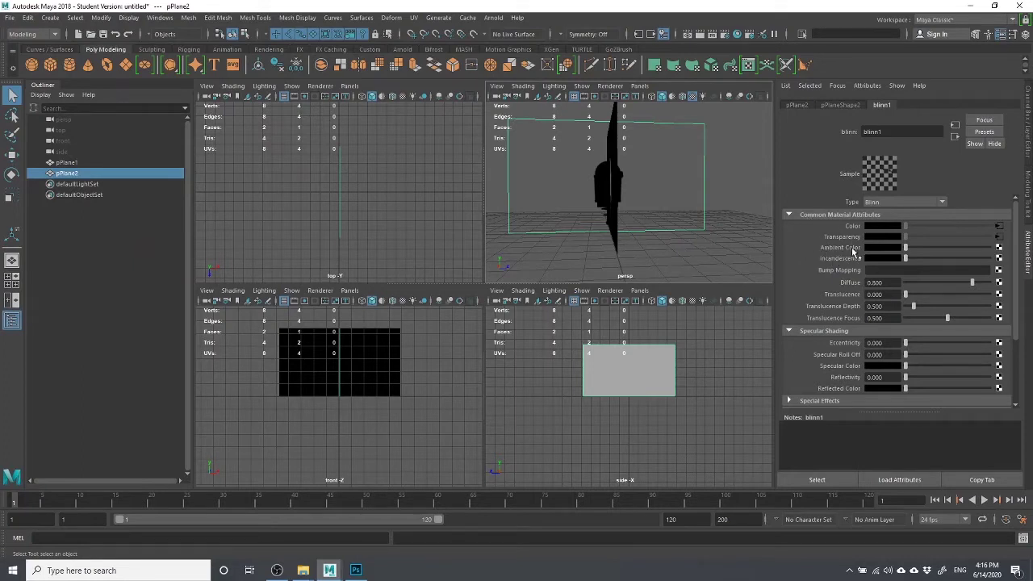
drag(906, 247, 996, 250)
Select both reference planes in the perspective view and delete them.
alt+drag(735, 215, 565, 212)
scroll(640, 218, down, 5)
click(581, 151)
drag(554, 141, 684, 236)
key(Delete)
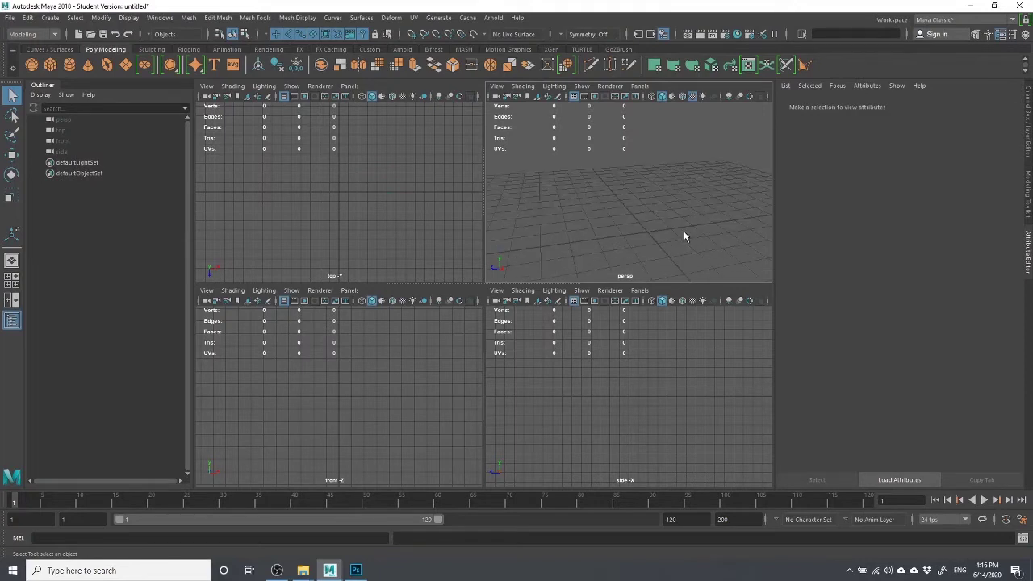
scroll(656, 236, down, 5)
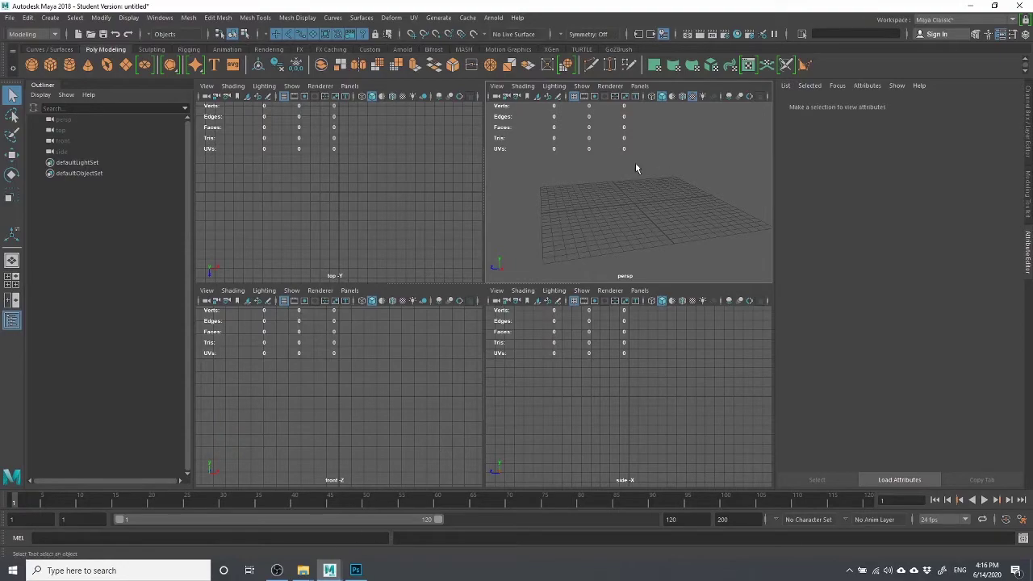
Switch to Photoshop and compare the robot's size and placement across the front, side and top view images.
click(355, 571)
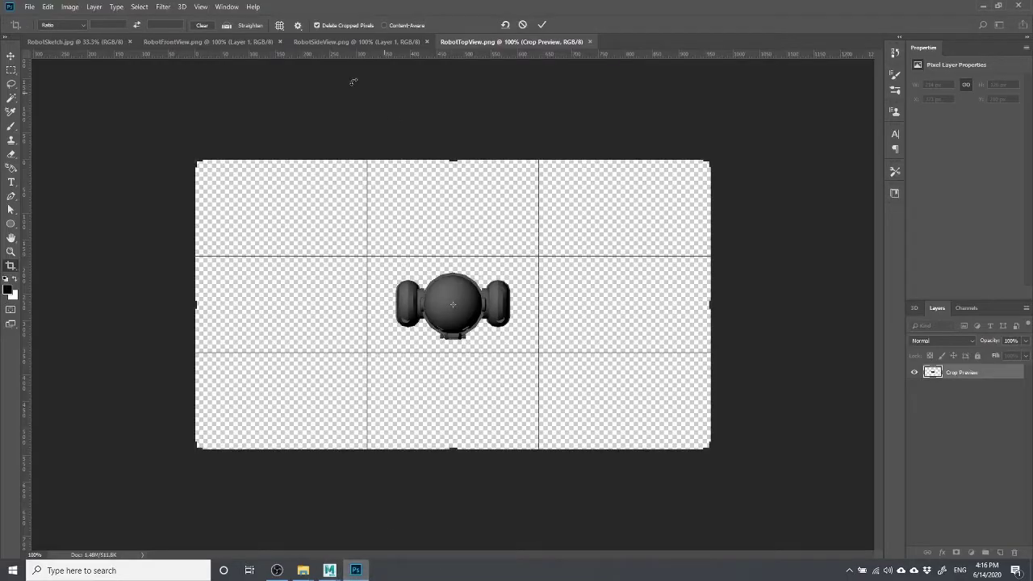
click(355, 41)
click(208, 41)
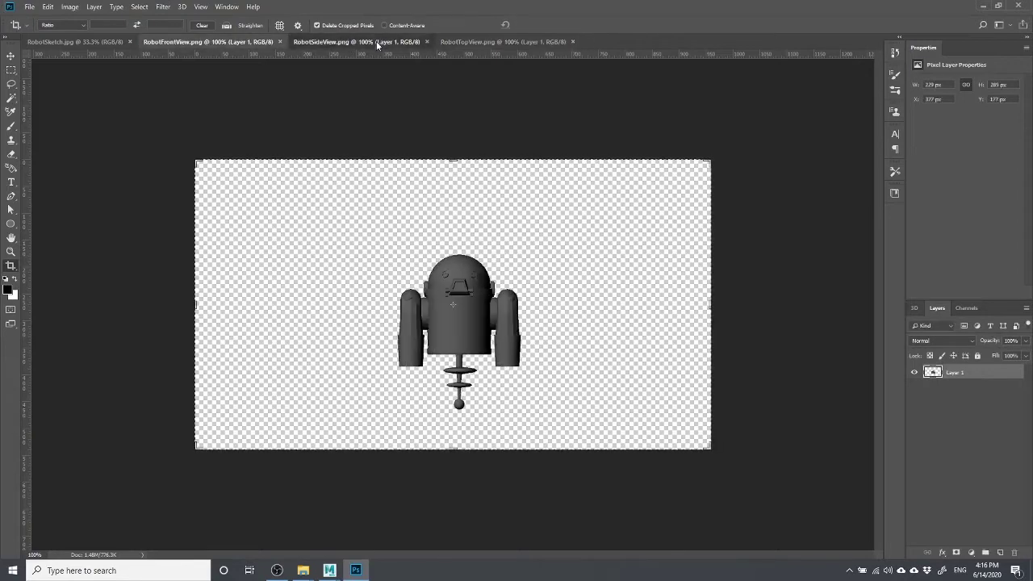
click(377, 43)
click(217, 42)
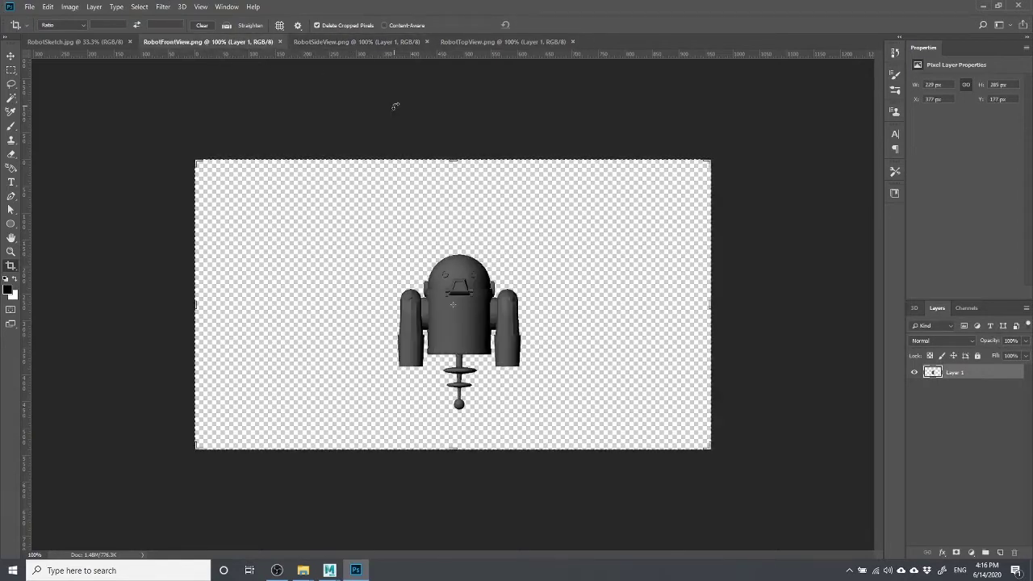
click(368, 42)
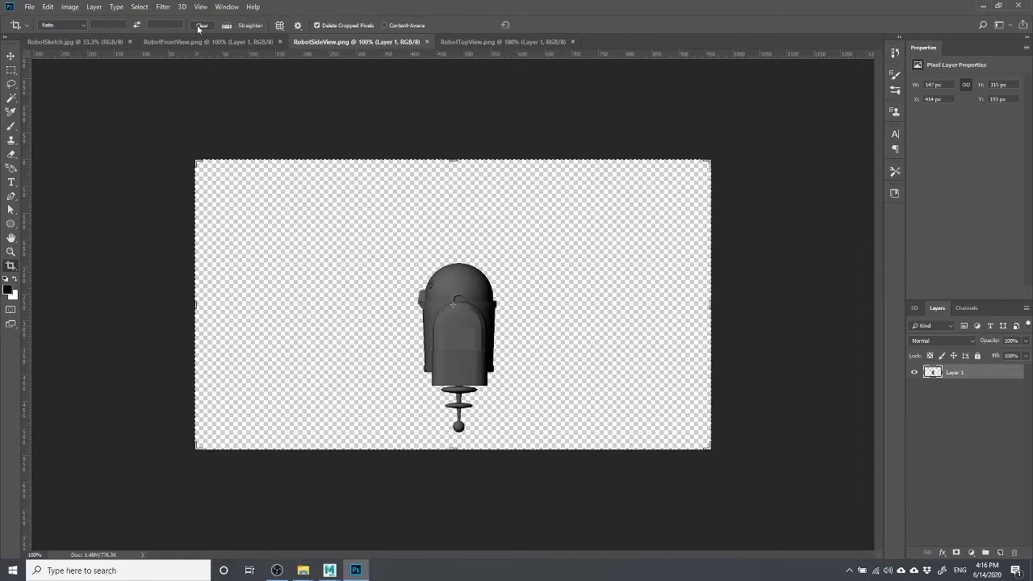
click(194, 41)
click(403, 41)
click(485, 41)
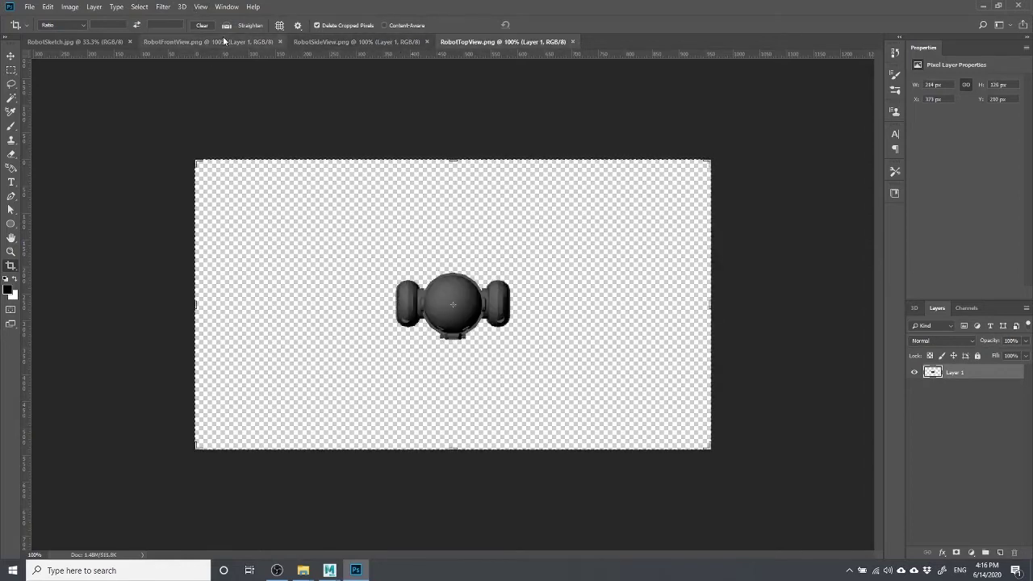
click(222, 41)
Create a new 2048 x 2048 px document at 72 ppi in RGB Color with a white background.
click(29, 6)
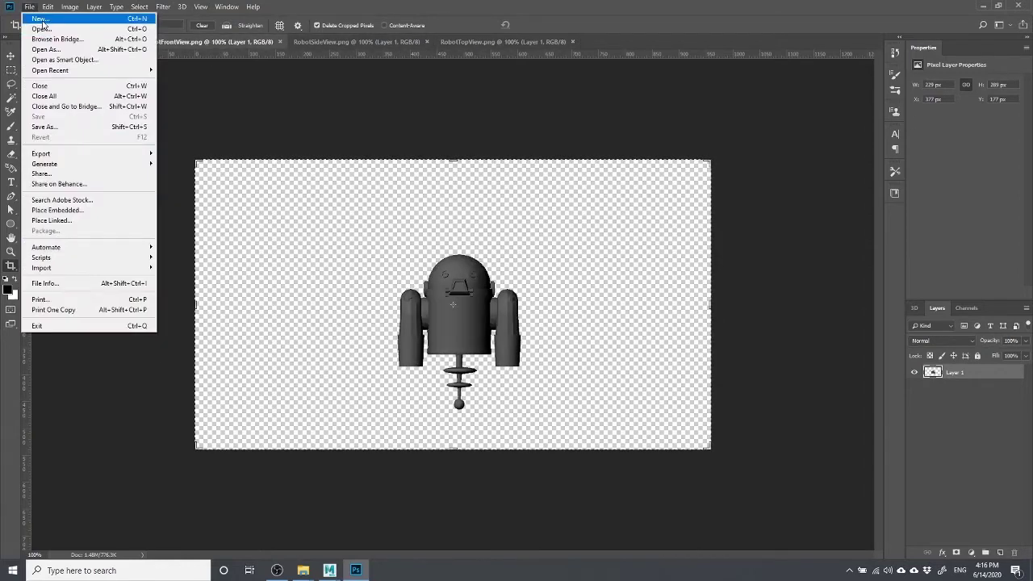
click(45, 19)
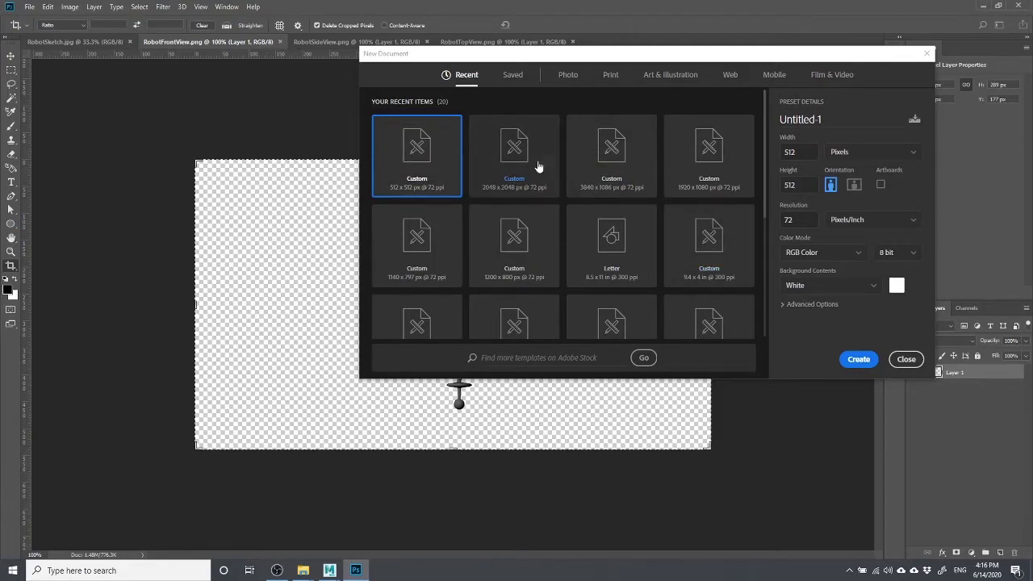
click(503, 166)
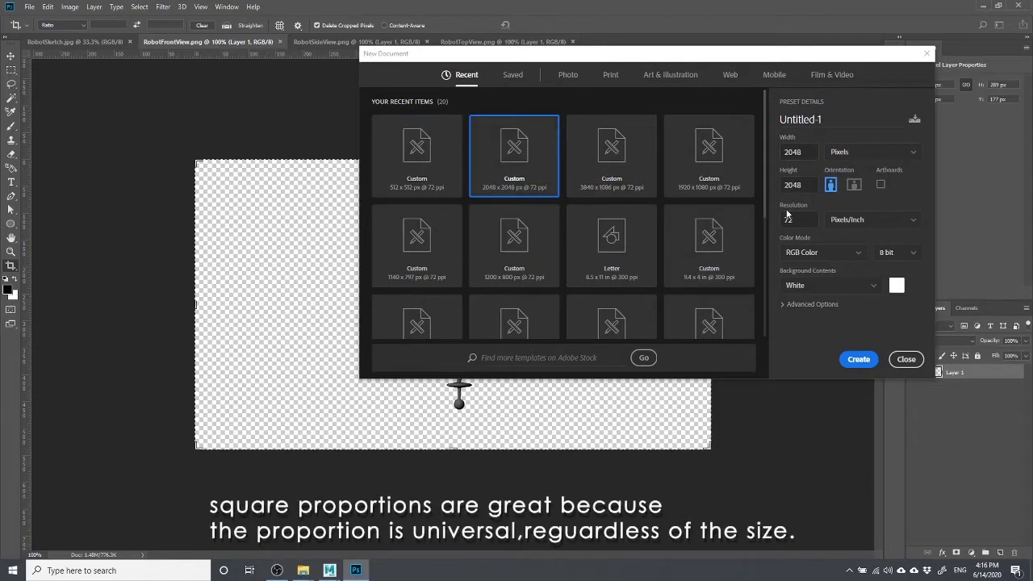
double_click(793, 151)
double_click(807, 184)
click(857, 360)
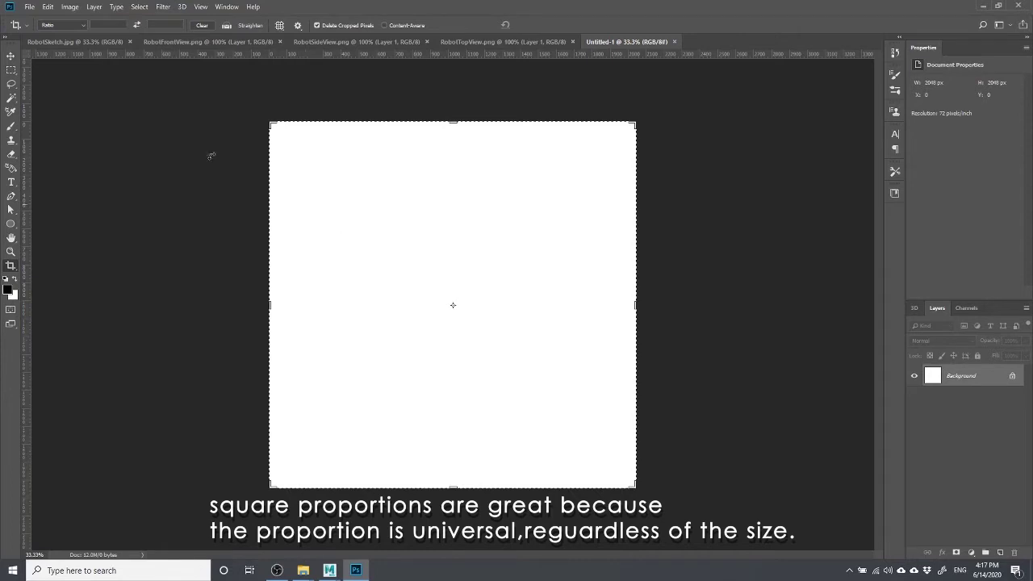
Choose the Move tool and detach the RobotFrontView, RobotTopView and RobotSideView images into separate floating windows.
click(11, 55)
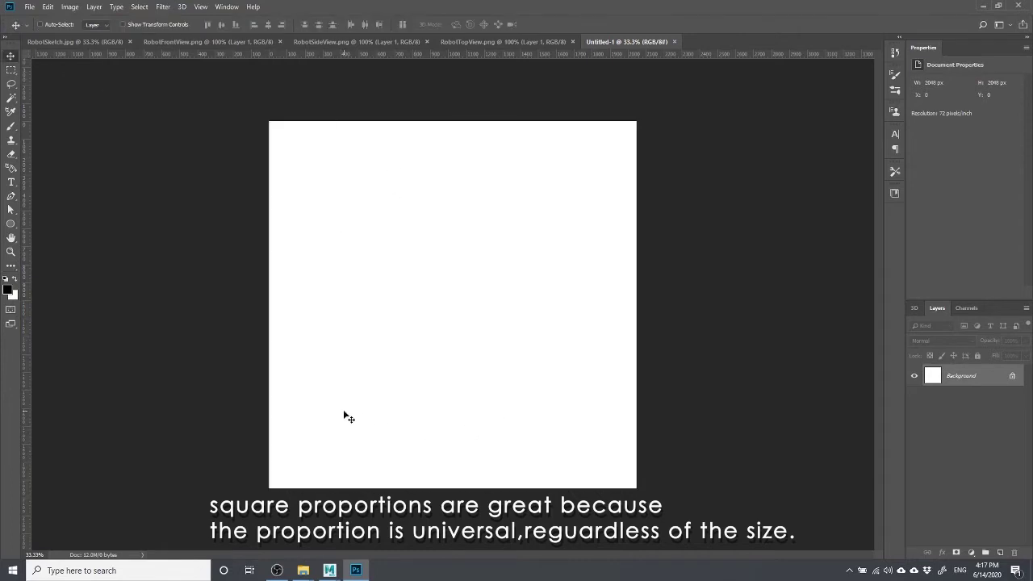
click(339, 41)
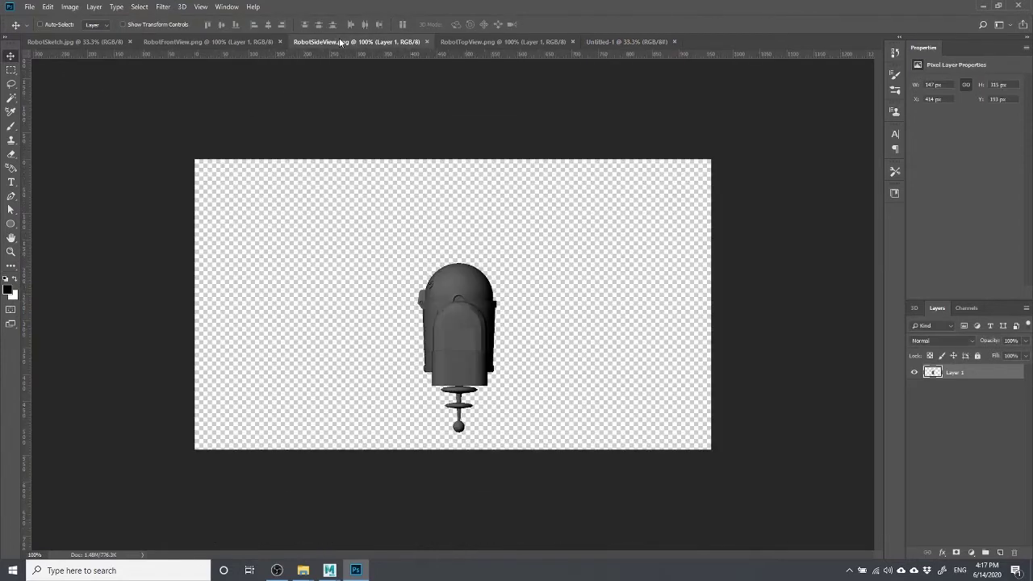
drag(224, 41, 556, 74)
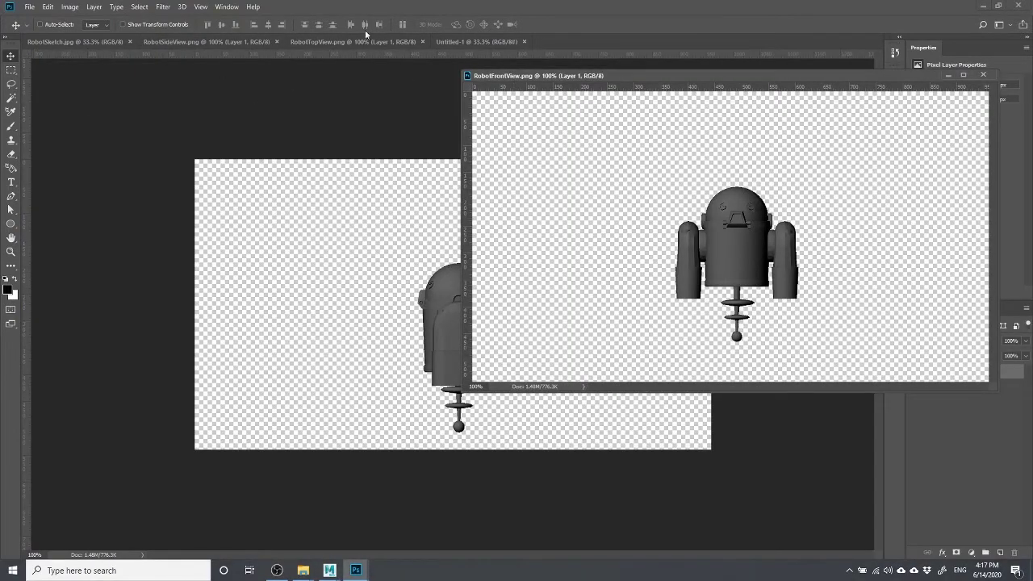
drag(326, 43, 524, 194)
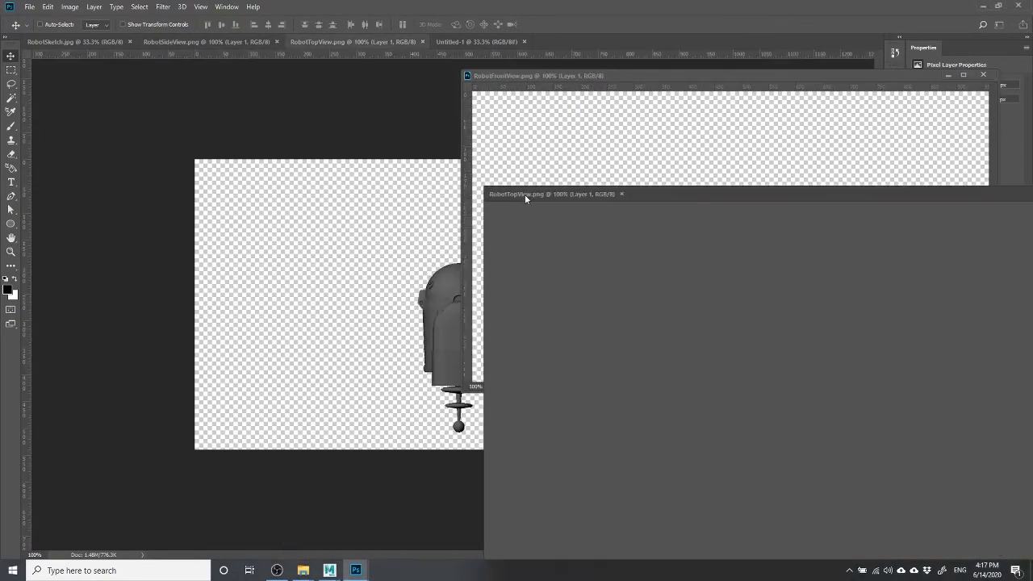
drag(232, 43, 514, 131)
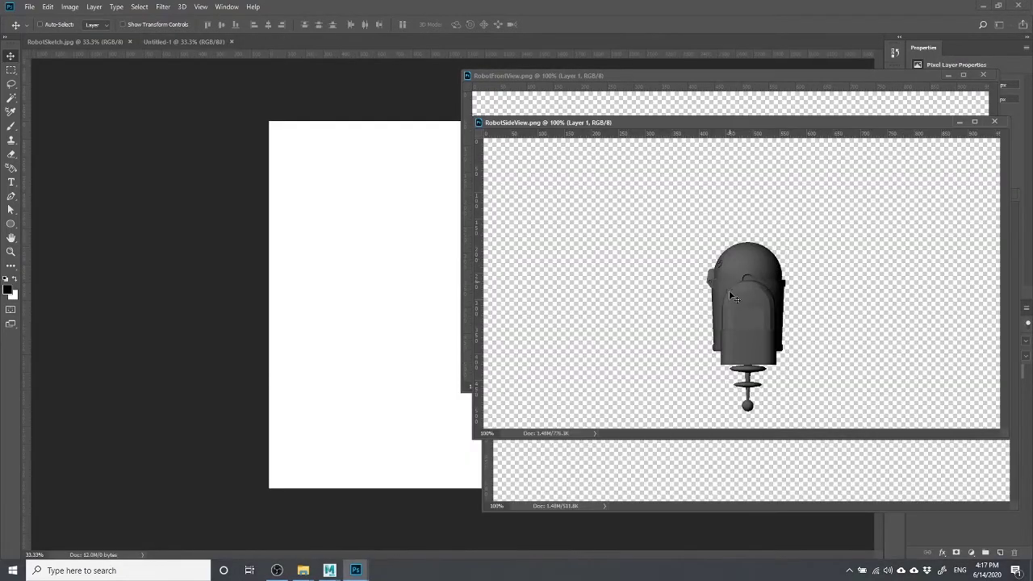
Copy the robot's side, front and top views from their separate image windows onto the new square canvas.
drag(761, 309, 364, 279)
click(548, 79)
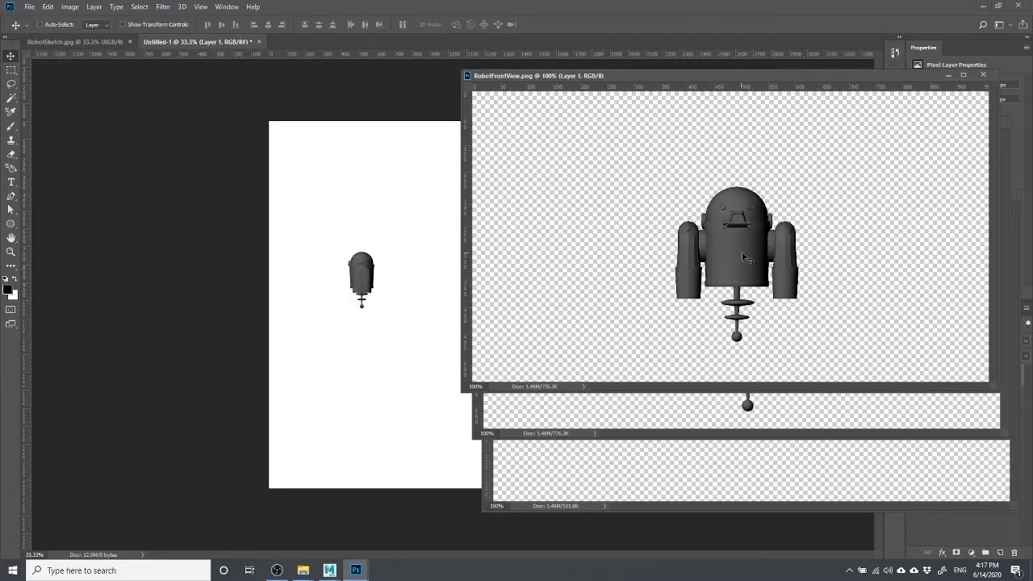
drag(736, 242, 401, 384)
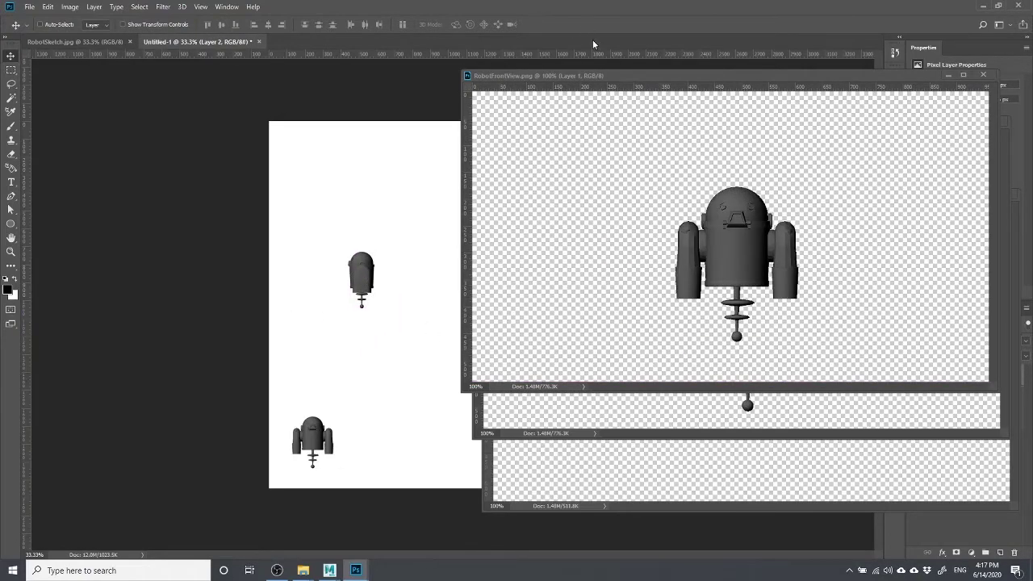
drag(559, 79, 865, 122)
click(709, 320)
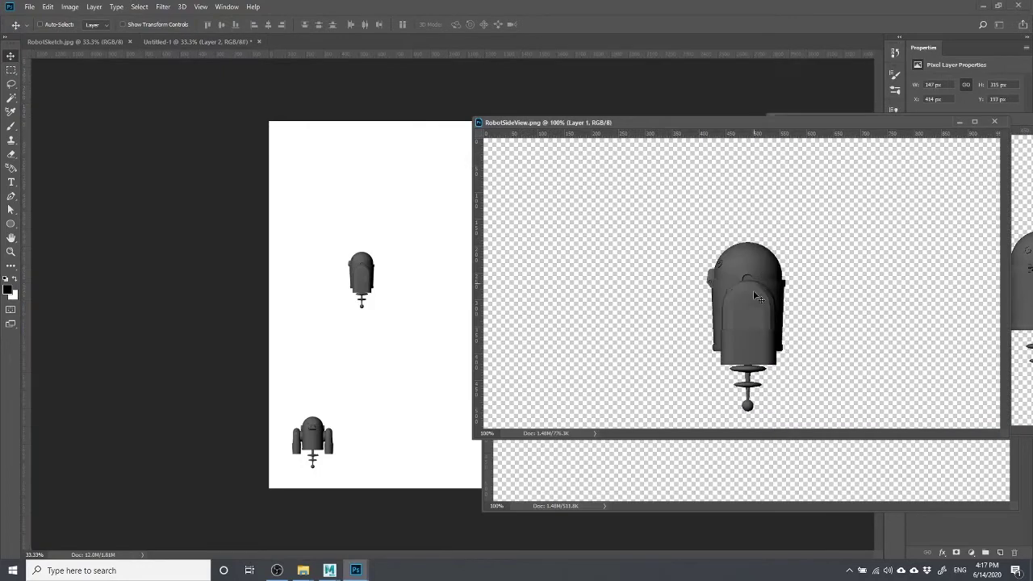
click(742, 473)
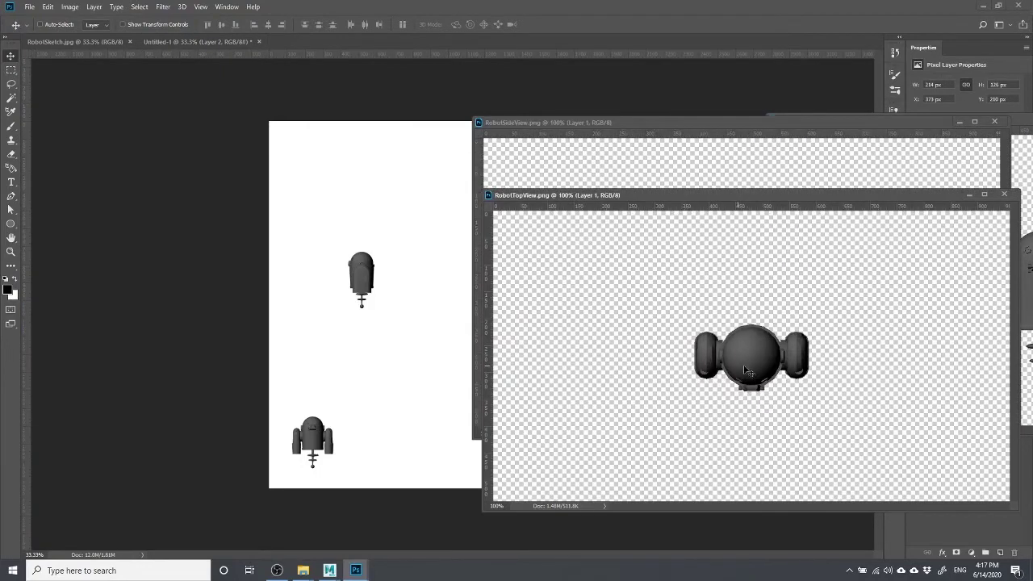
drag(746, 359, 348, 259)
Select the front view's layer and place the robot beside the side view at about the same height.
right_click(312, 464)
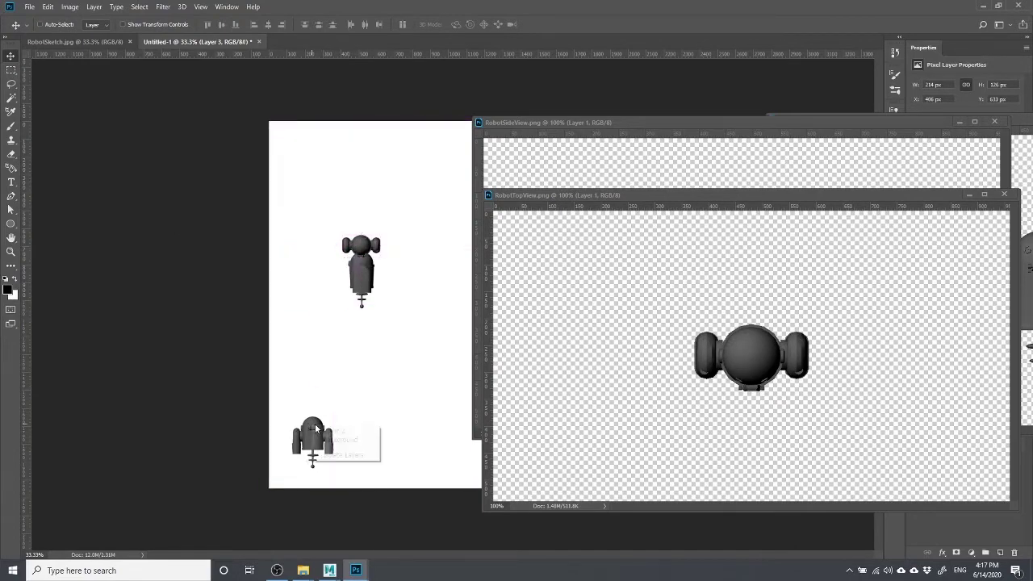
click(347, 428)
drag(321, 456, 389, 443)
key(ctrl+plus)
drag(234, 377, 233, 326)
drag(216, 386, 210, 400)
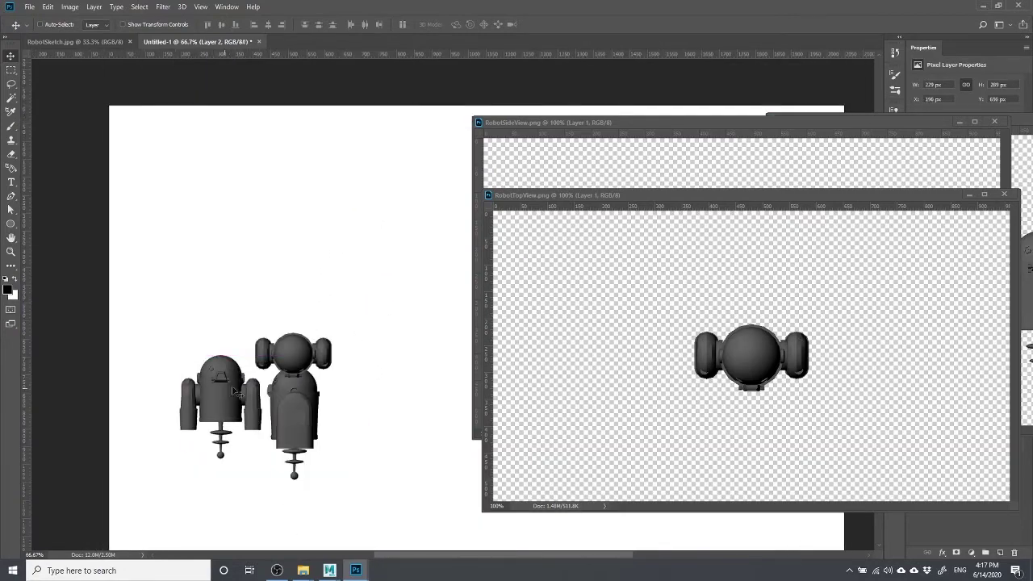
Move the top view layer so it sits just above the side view's head.
mouse_move(294, 347)
ctrl+mouse_down()
mouse_move(294, 321)
mouse_move(301, 340)
mouse_move(288, 366)
ctrl+mouse_up()
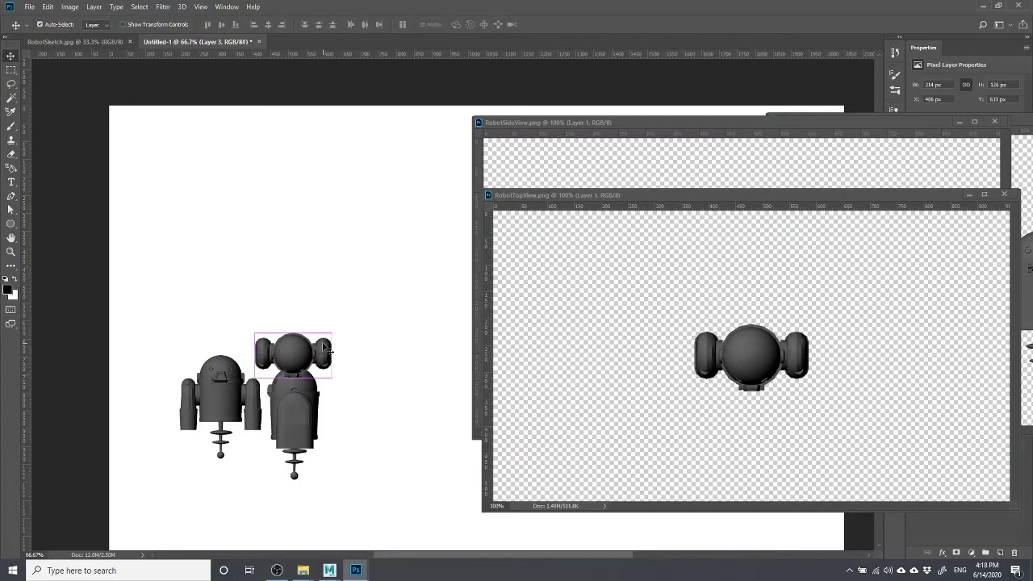
key(ctrl+plus)
key(ctrl+plus)
drag(218, 319, 297, 353)
mouse_move(265, 170)
mouse_down()
mouse_move(271, 233)
mouse_move(267, 162)
mouse_up()
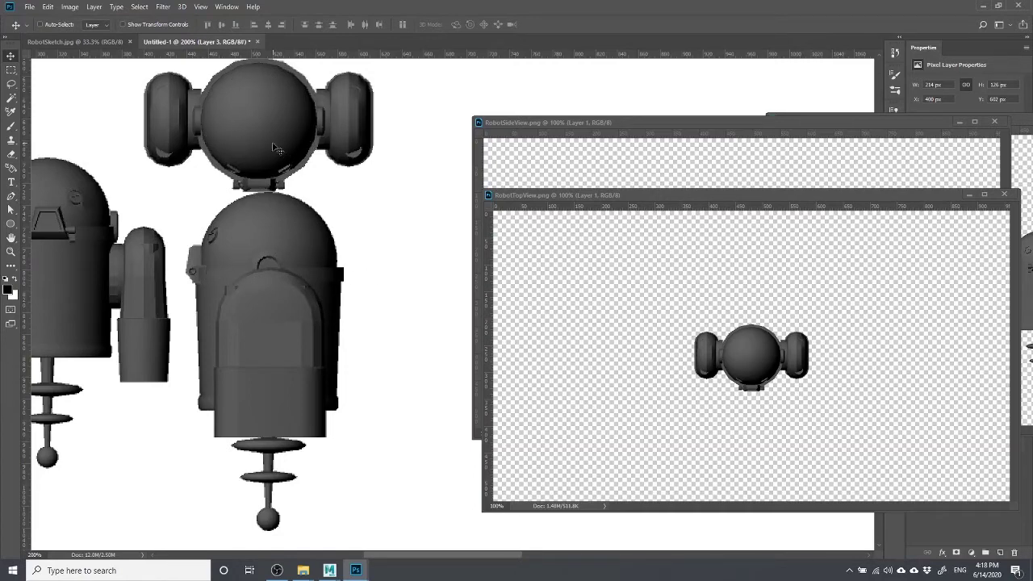
Overlay the top view on the side view's head, scale it to about 120%, and centre it above the side view.
drag(273, 147, 278, 218)
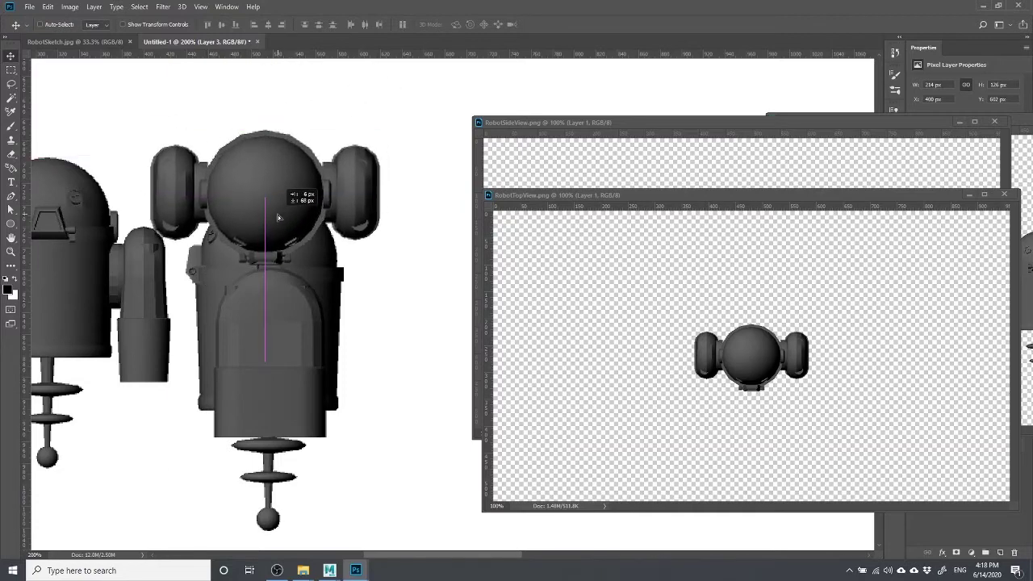
key(ctrl+t)
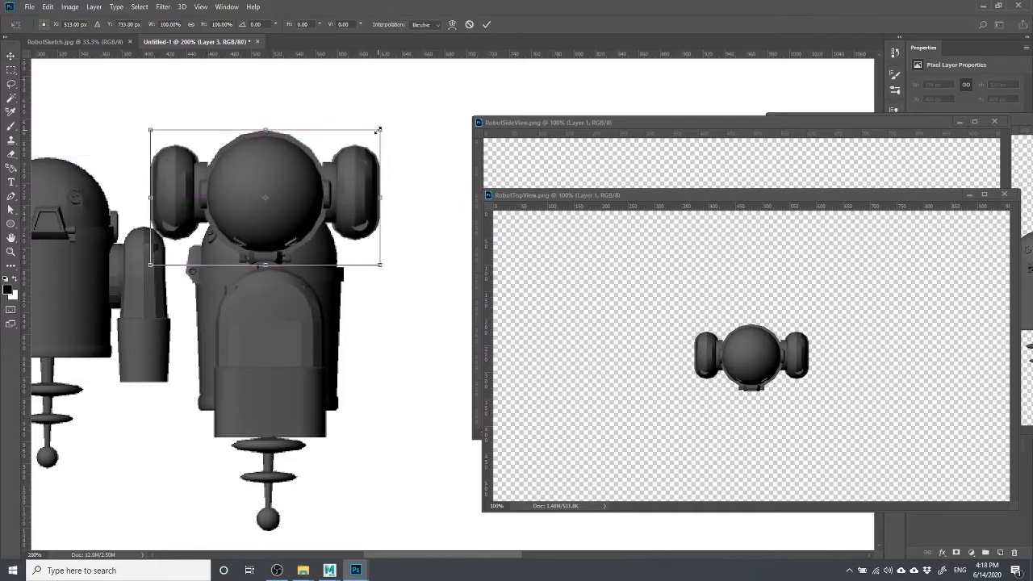
drag(377, 130, 399, 125)
drag(410, 127, 396, 132)
drag(236, 180, 253, 86)
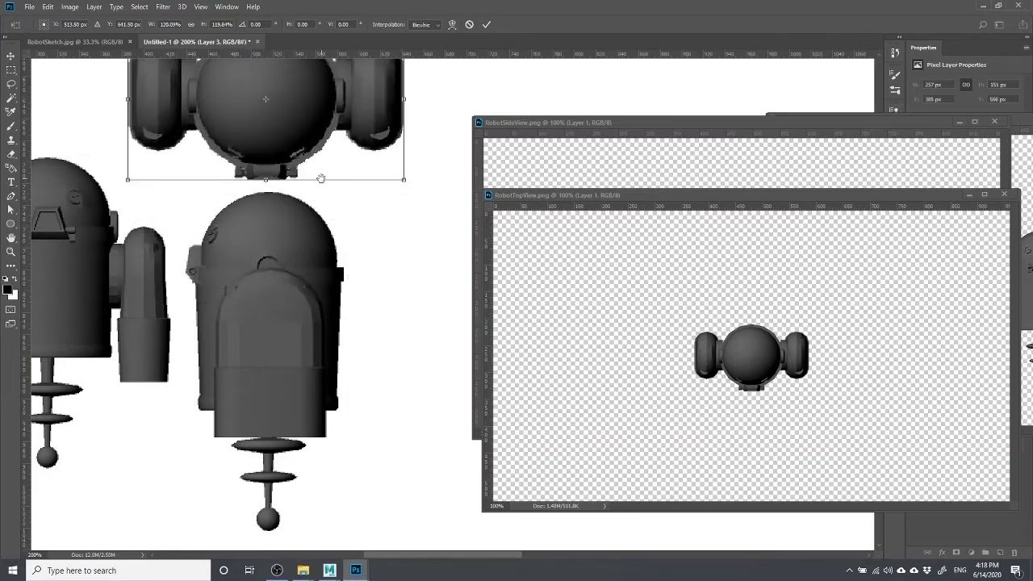
drag(321, 178, 350, 235)
drag(286, 212, 339, 217)
key(Return)
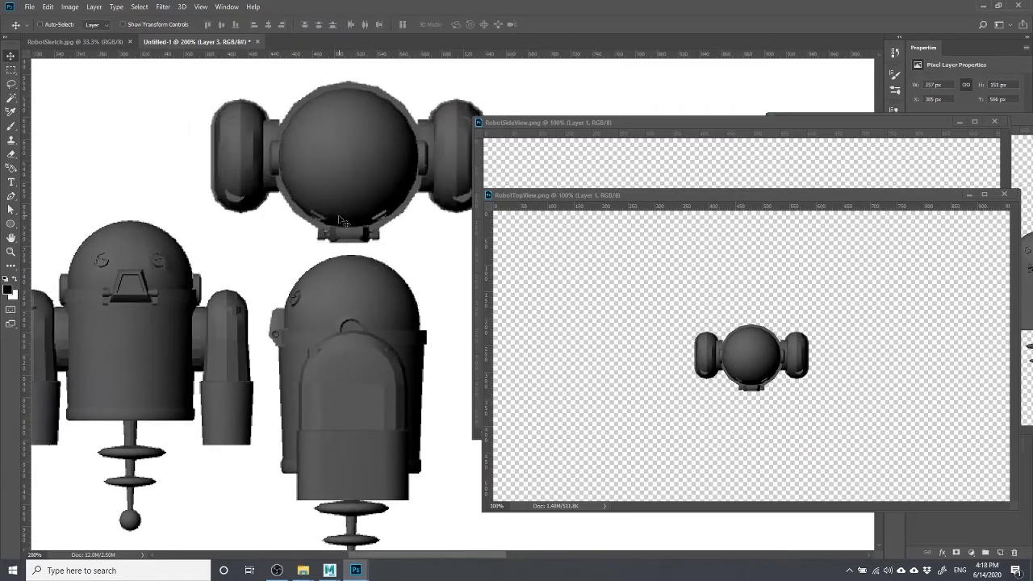
Select the front view layer, lay it over the side view with the domes aligned, and start a free transform.
right_click(95, 252)
click(121, 245)
drag(119, 294, 352, 333)
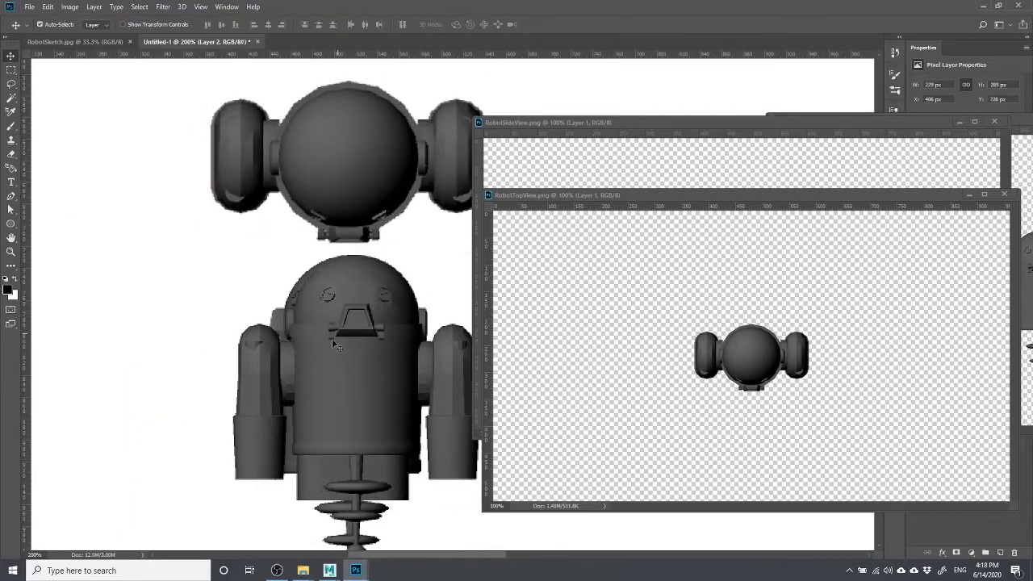
key(ctrl+t)
drag(365, 433, 340, 290)
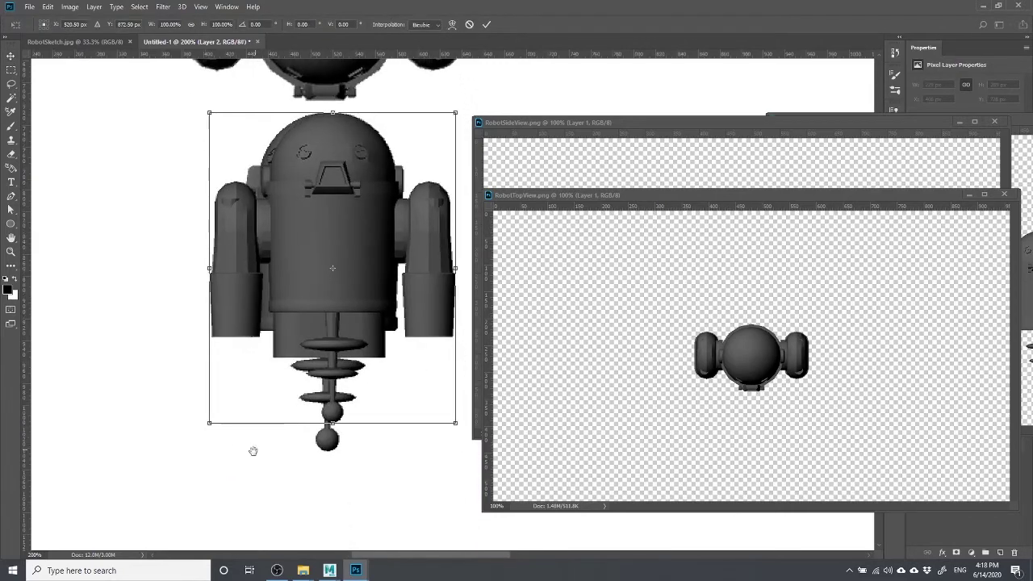
drag(213, 429, 185, 453)
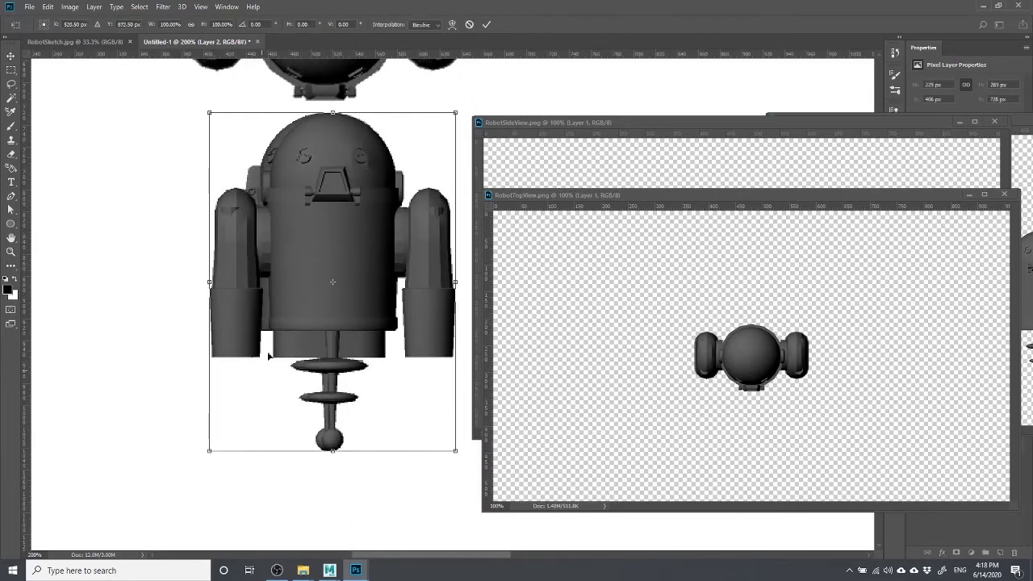
key(ctrl+z)
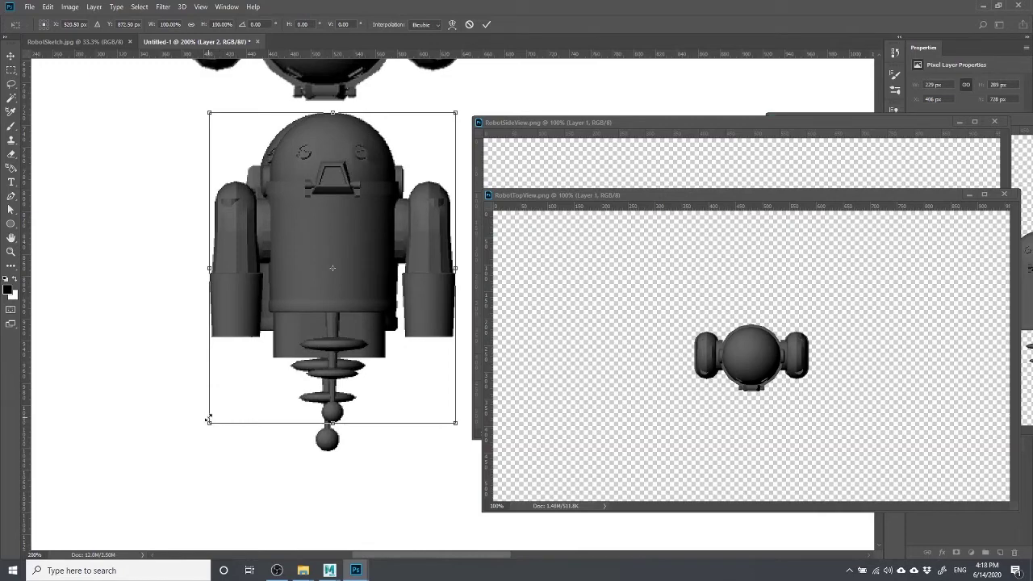
drag(209, 420, 292, 446)
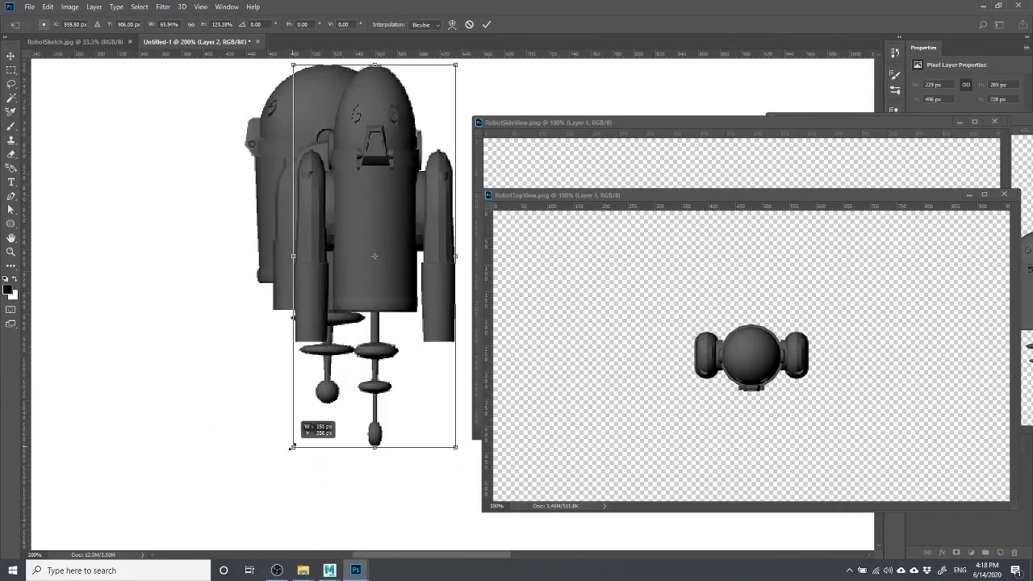
key(ctrl+z)
Scale the front view proportionally to 247 x 312 px and move it back beside the side view.
drag(211, 374, 189, 401)
drag(339, 209, 93, 302)
key(Return)
drag(107, 301, 311, 295)
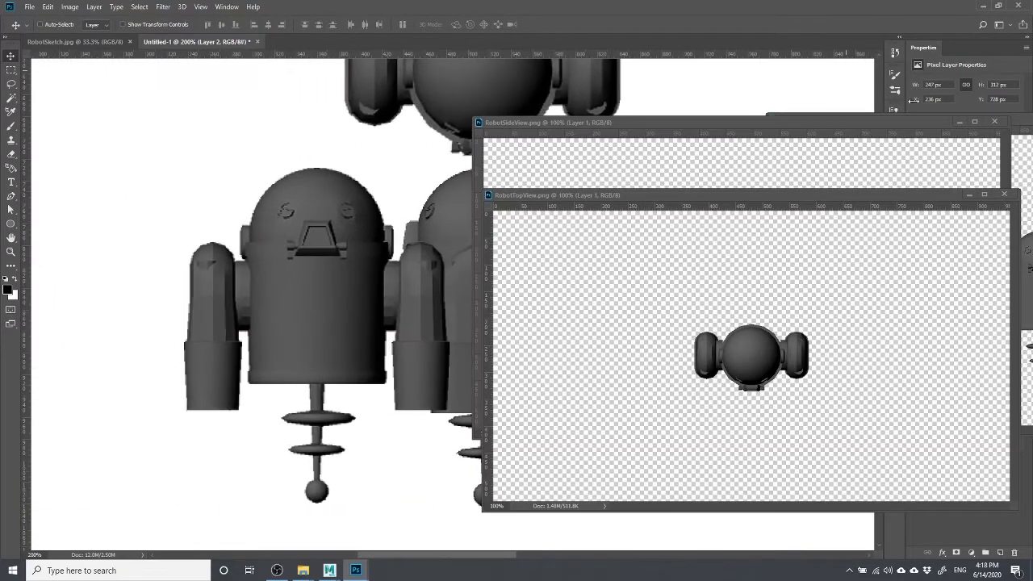
Close the top, side and front view source images and move the front view clear of the side view.
key(ctrl+w)
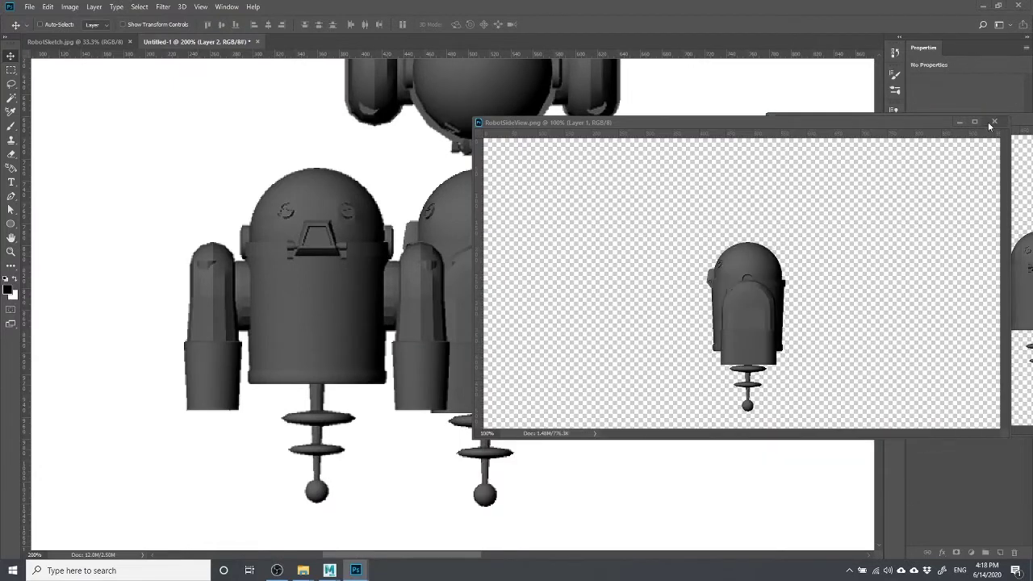
click(997, 123)
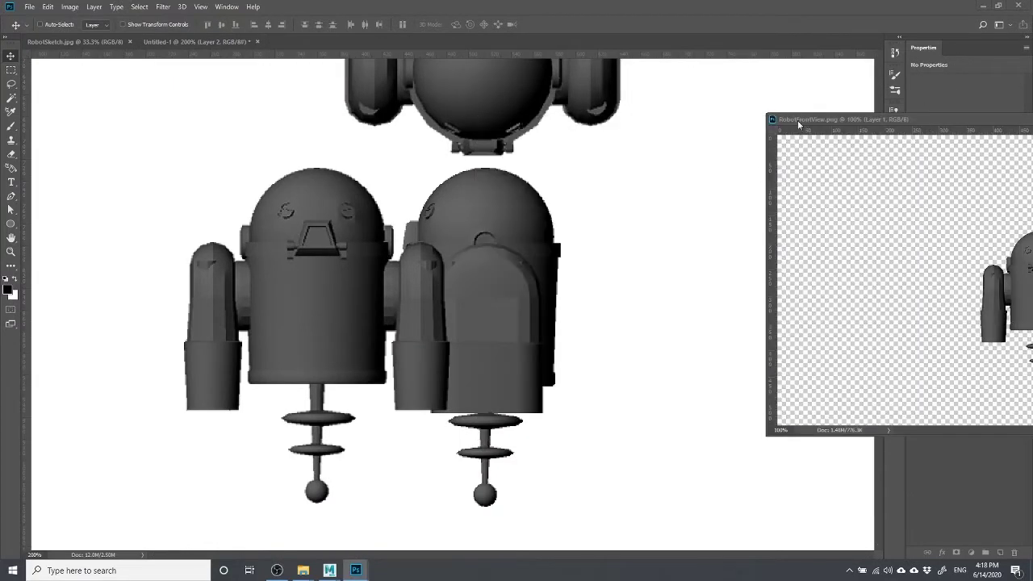
drag(1002, 123, 571, 117)
drag(838, 135, 243, 271)
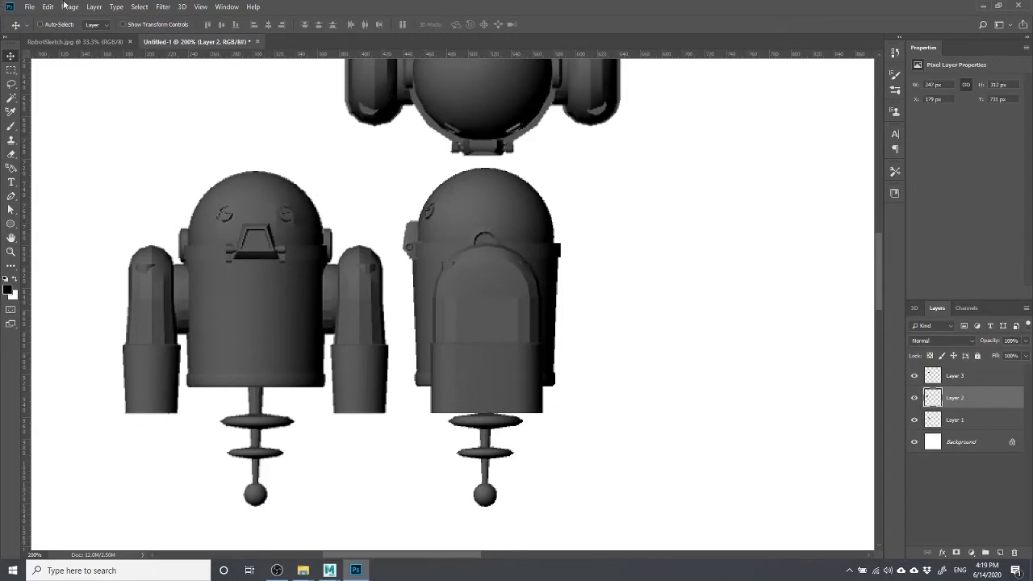
Add horizontal guides at the base and the top of the side view's dome.
click(201, 8)
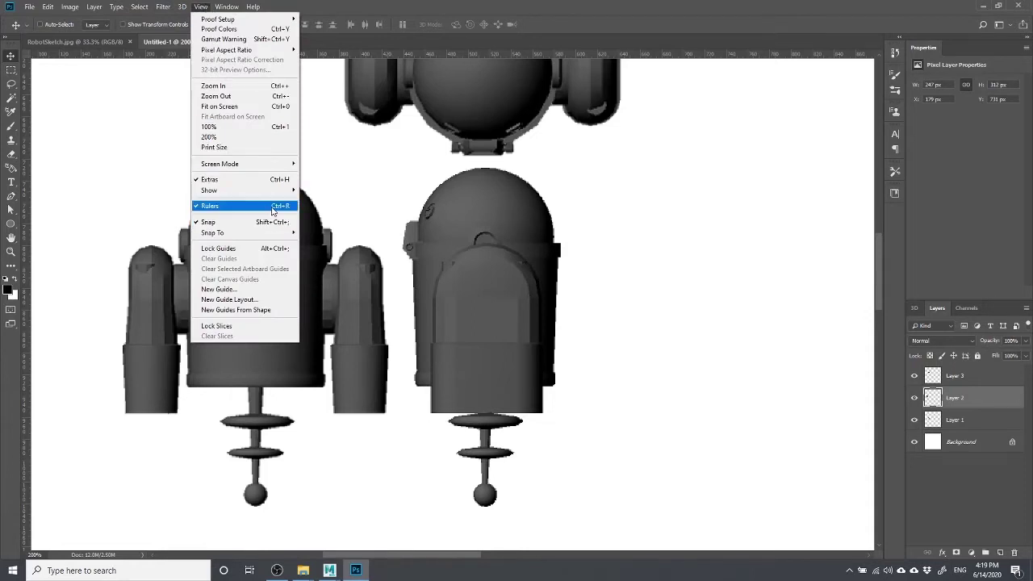
click(475, 61)
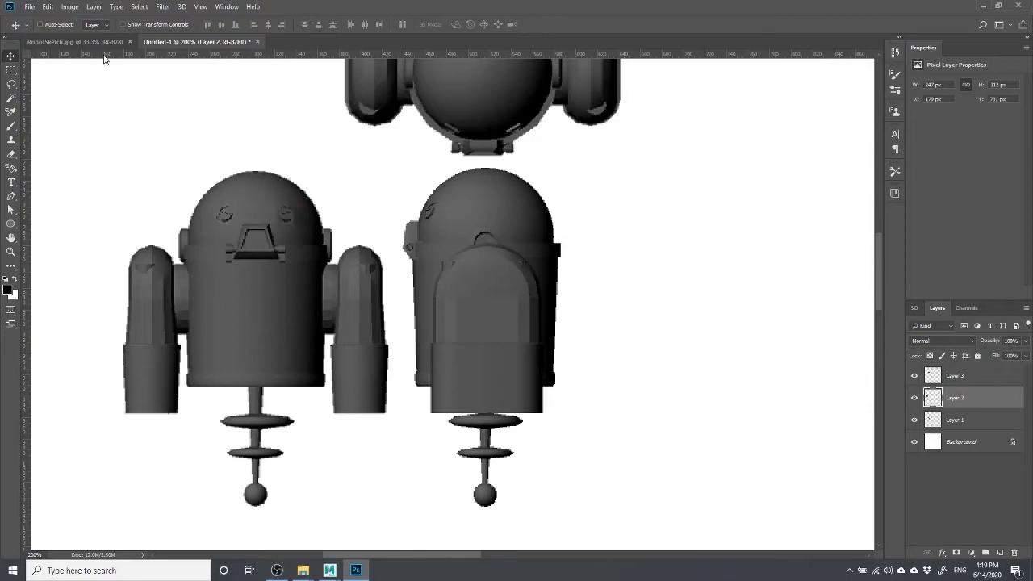
drag(104, 58, 613, 242)
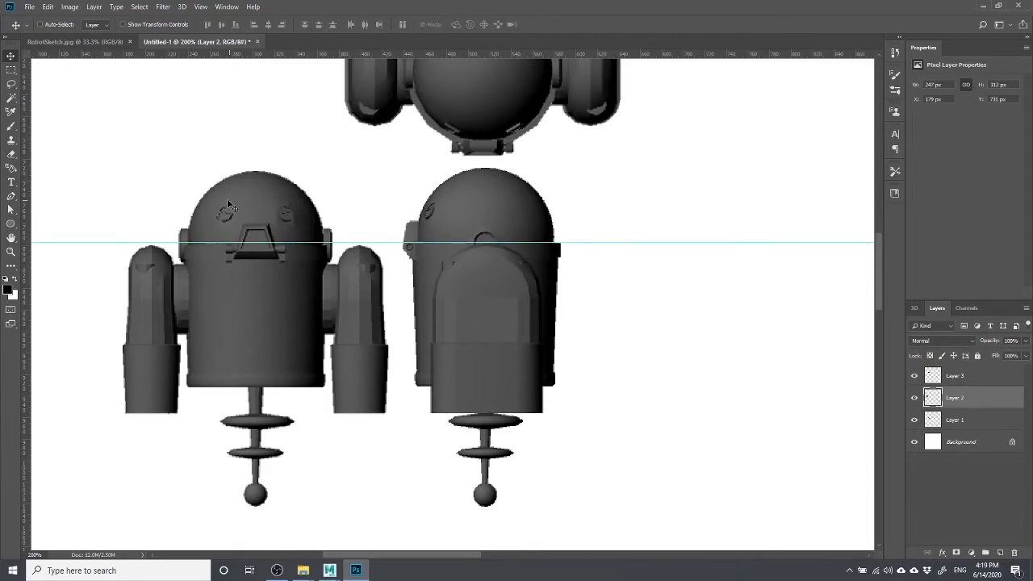
drag(411, 53, 486, 167)
key(ctrl)
key(ctrl+plus)
key(ctrl+plus)
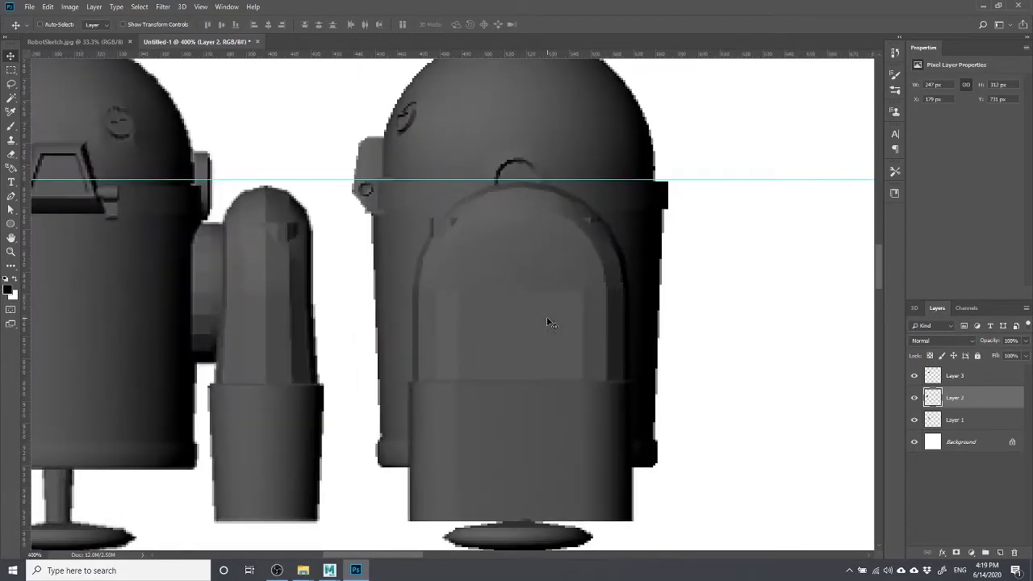
drag(483, 378, 432, 533)
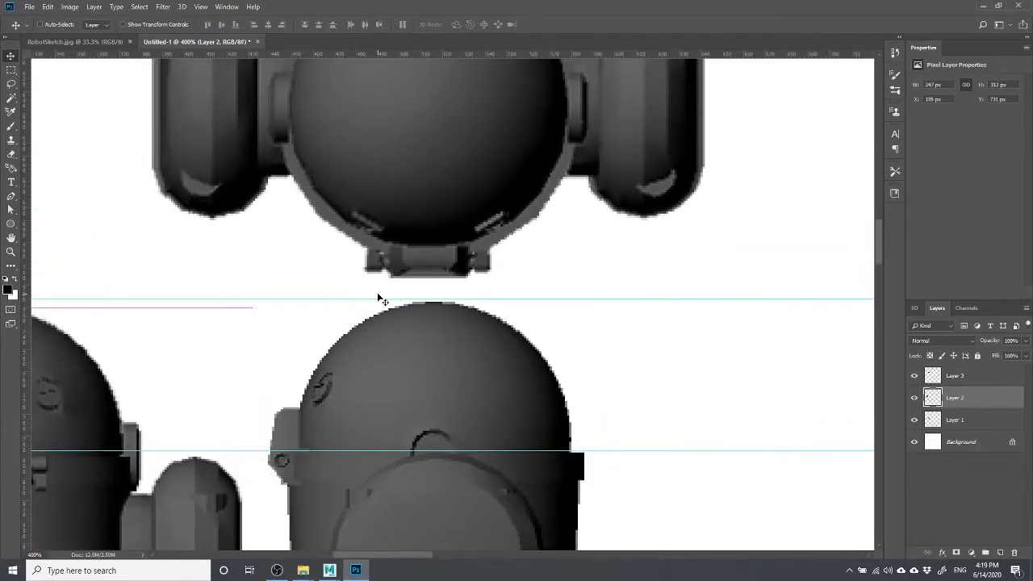
drag(638, 299, 446, 302)
Select Layer 2 and raise the front view until its dome meets the upper guide, at Y 728 px.
drag(131, 345, 390, 334)
right_click(215, 374)
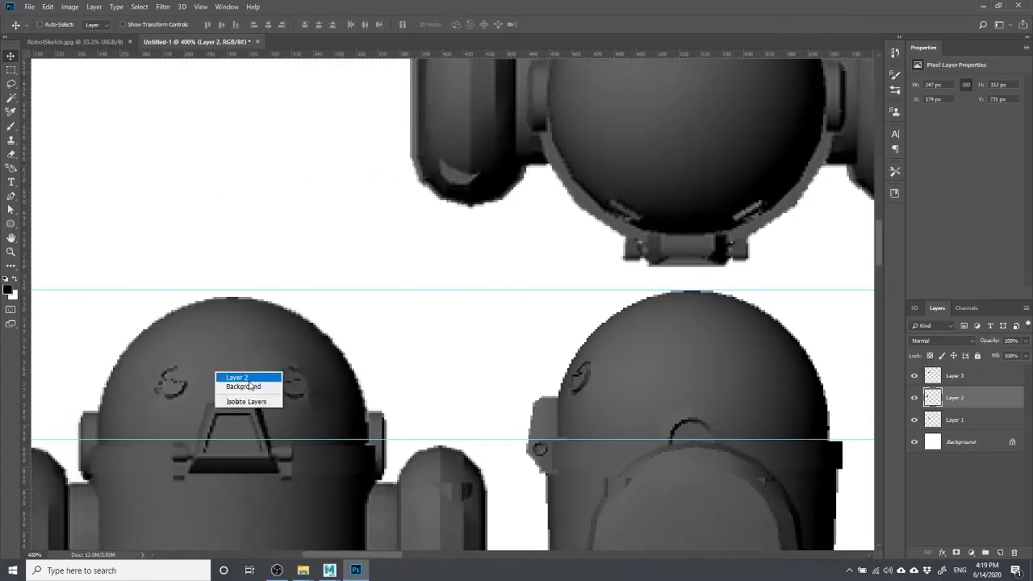
click(236, 377)
drag(220, 495, 217, 489)
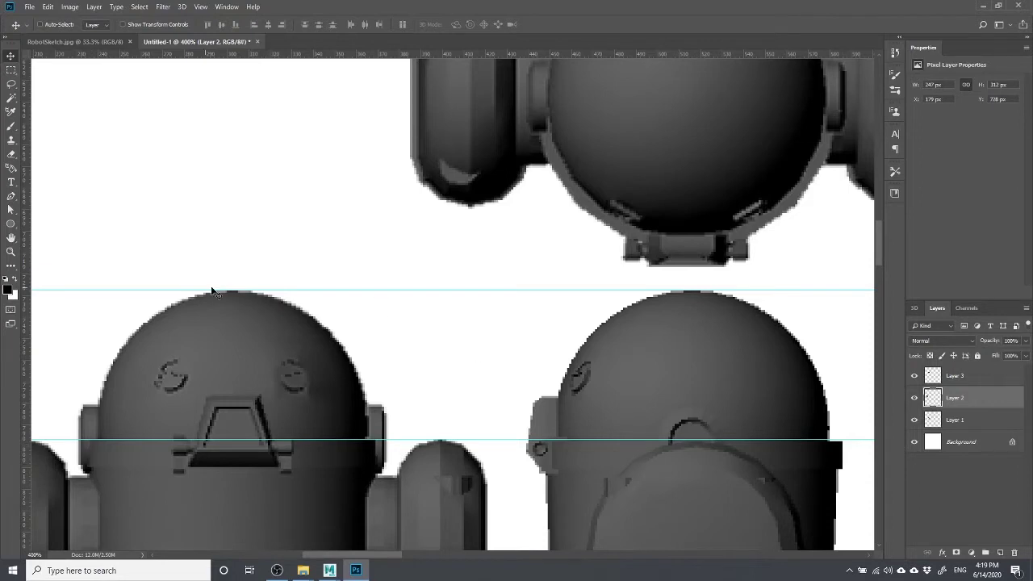
Add another horizontal guide and position it at the bottom edge of the robot's body.
key(ctrl+minus)
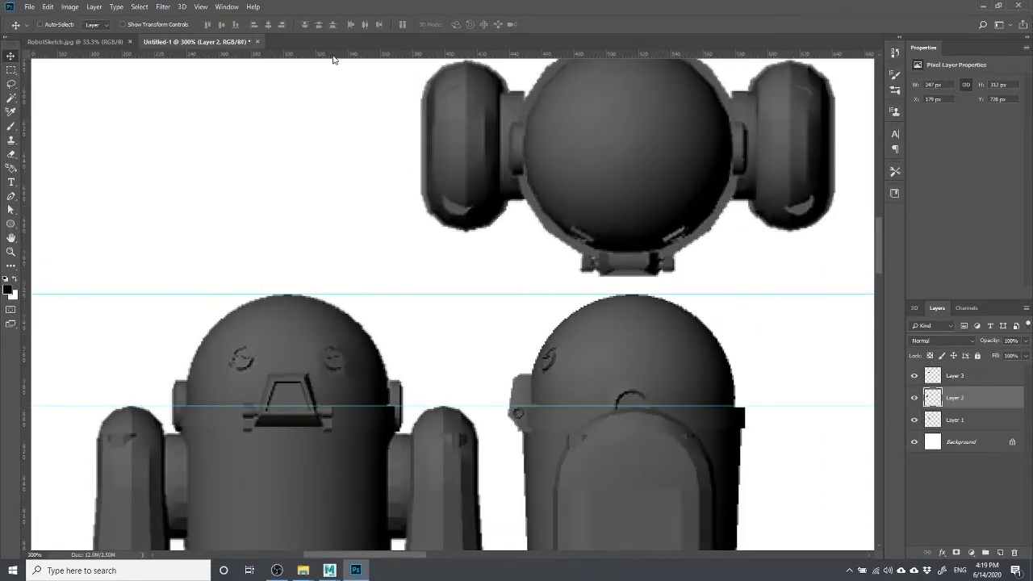
drag(333, 59, 551, 431)
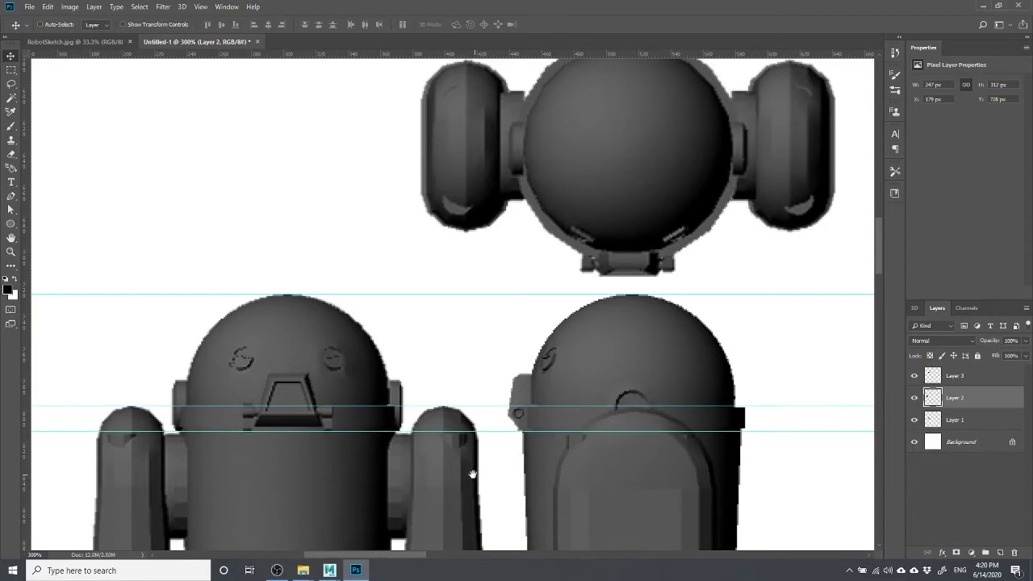
drag(473, 475, 452, 200)
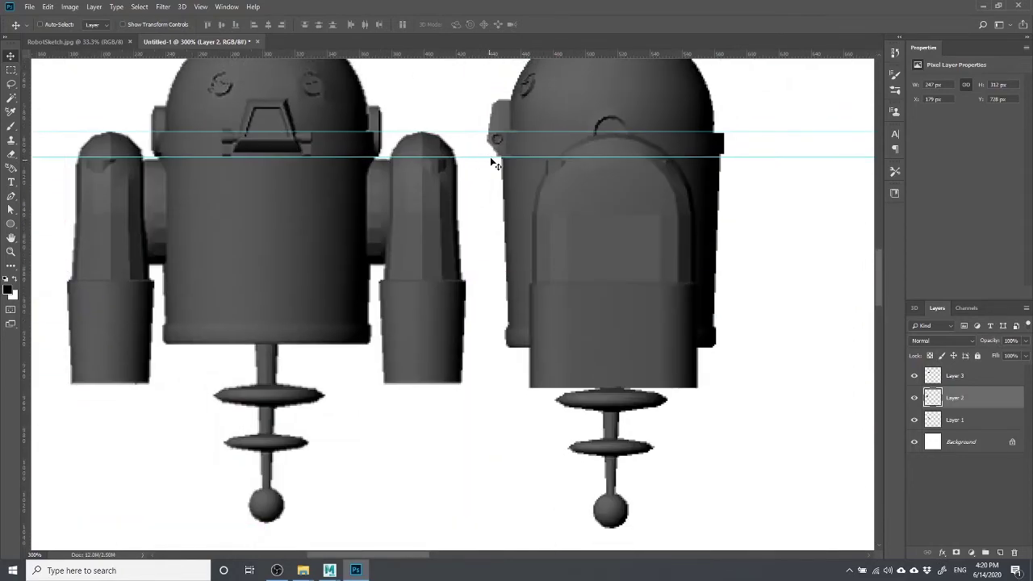
drag(490, 156, 539, 346)
Select Layer 1 and scale the side view to 146 x 312 px to match the front view's height.
right_click(530, 260)
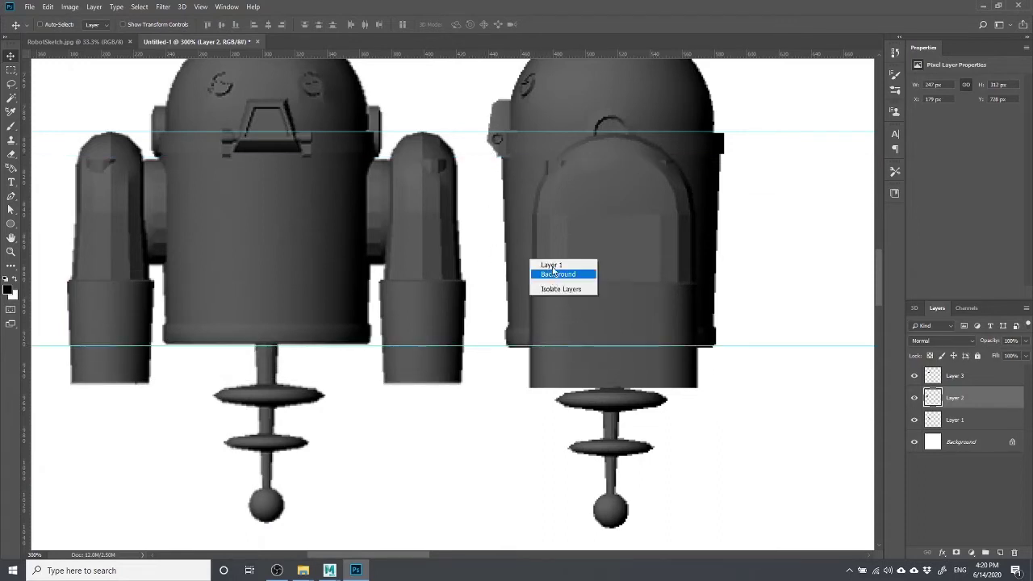
click(552, 258)
right_click(542, 275)
click(559, 281)
key(ctrl+t)
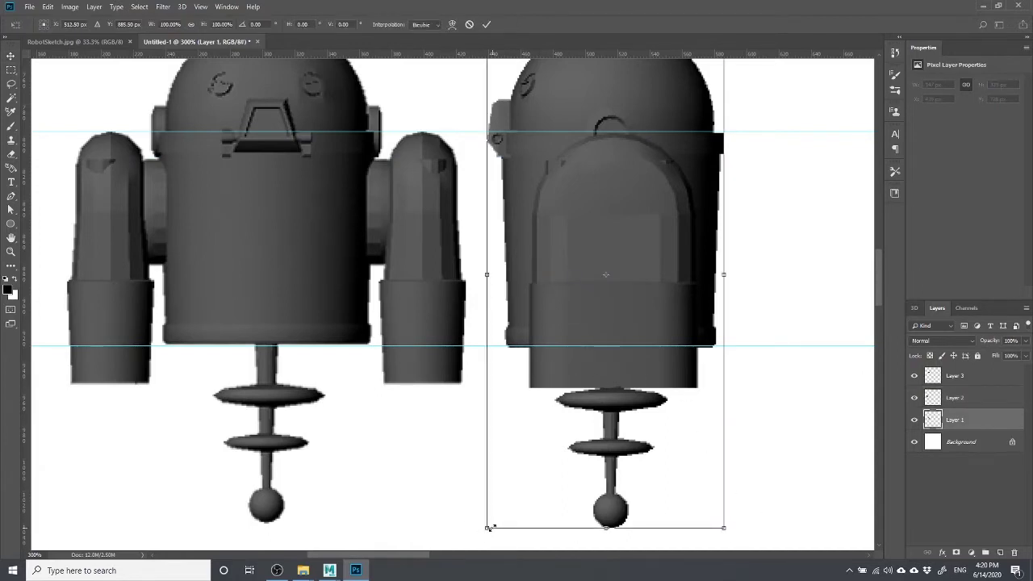
drag(489, 529, 489, 524)
key(Return)
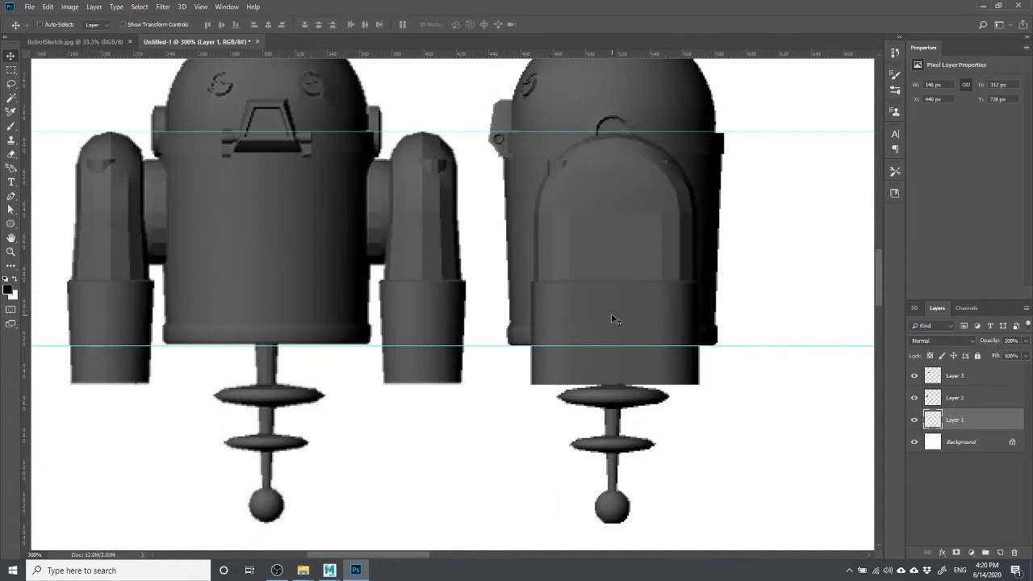
drag(504, 302, 442, 402)
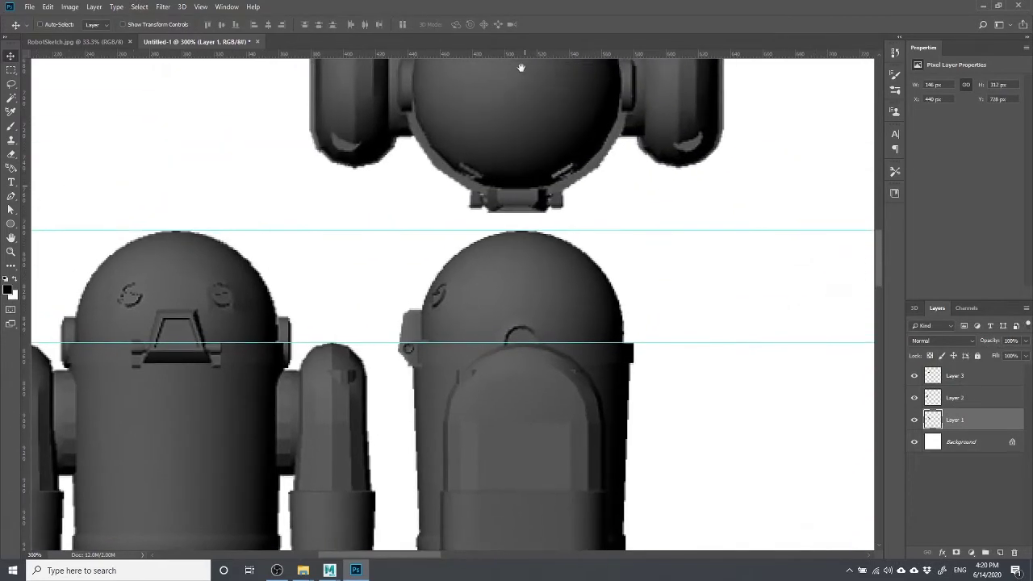
Crop the canvas to a square closely surrounding the robot's top, front and side views.
right_click(523, 71)
click(546, 76)
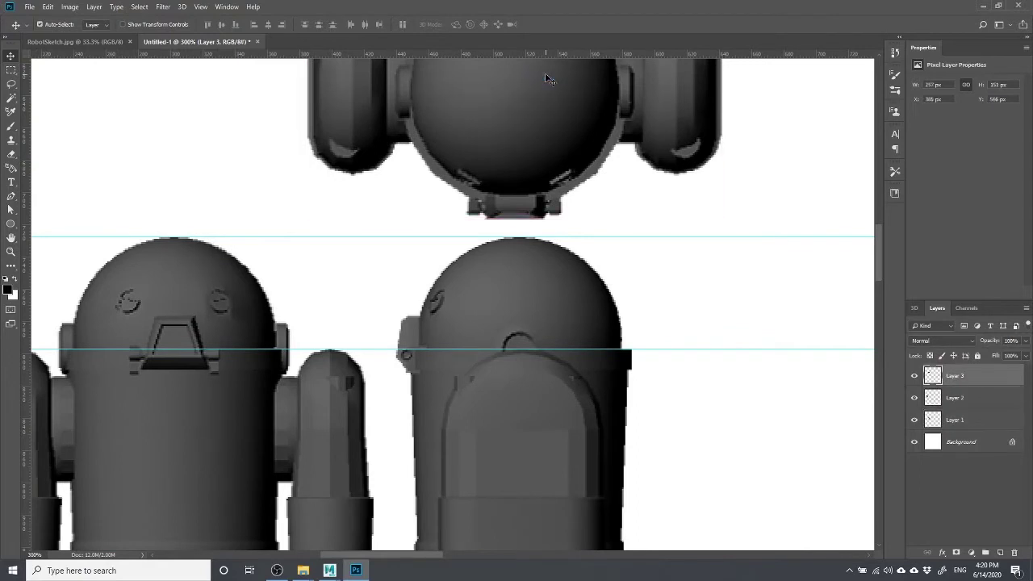
key(ctrl+1)
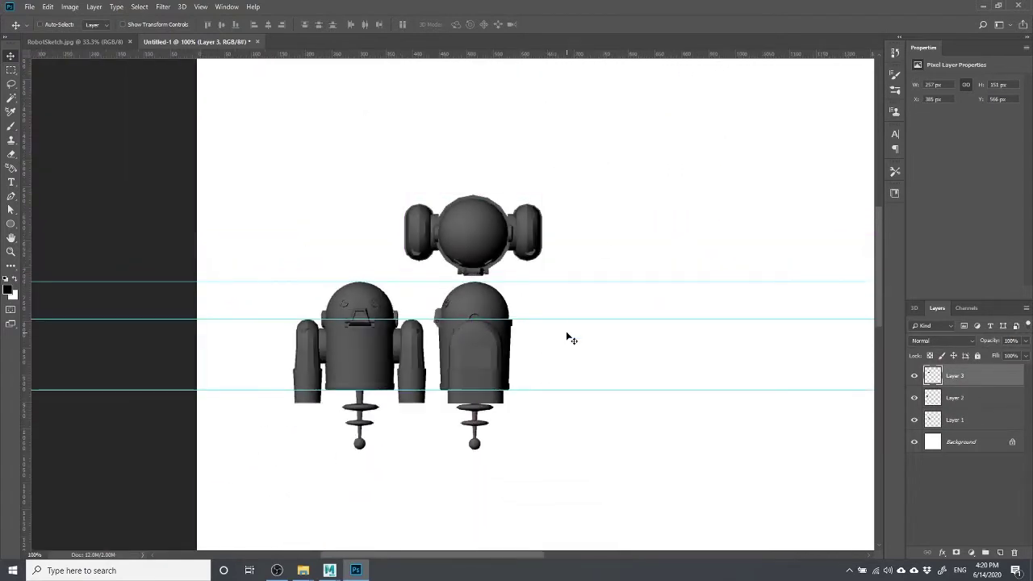
key(c)
key(ctrl+minus)
key(ctrl+minus)
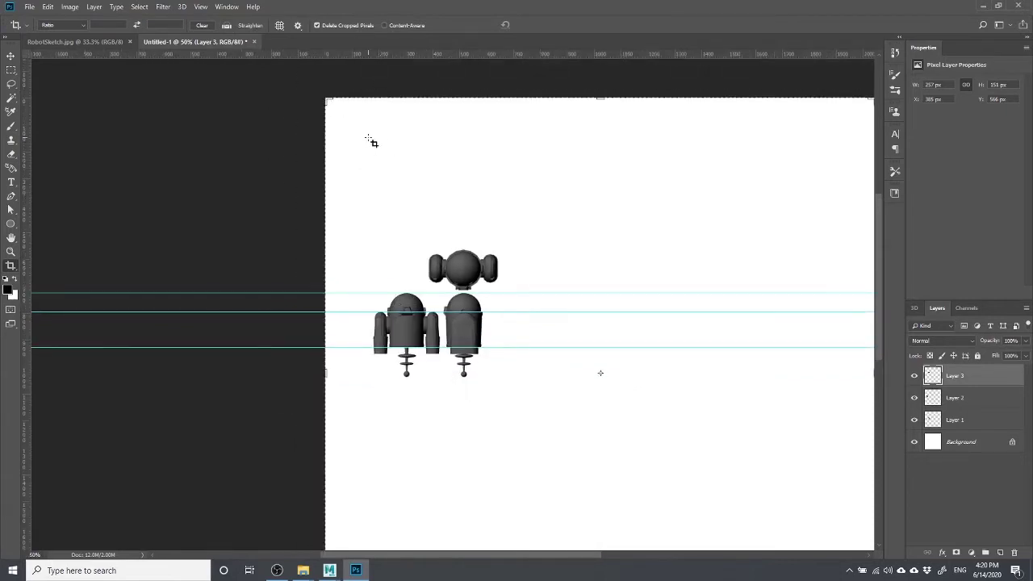
drag(369, 139, 536, 314)
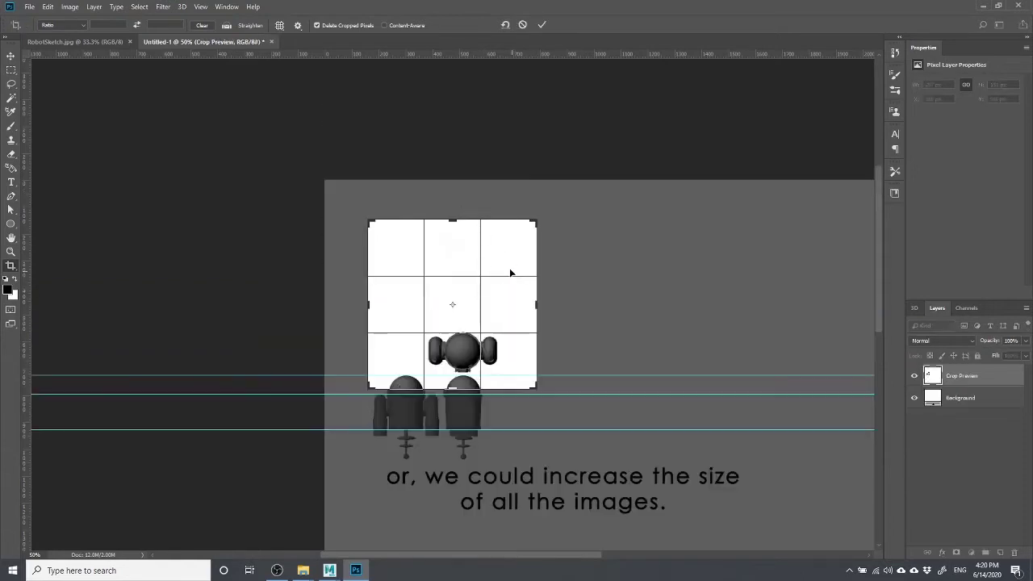
drag(510, 271, 512, 194)
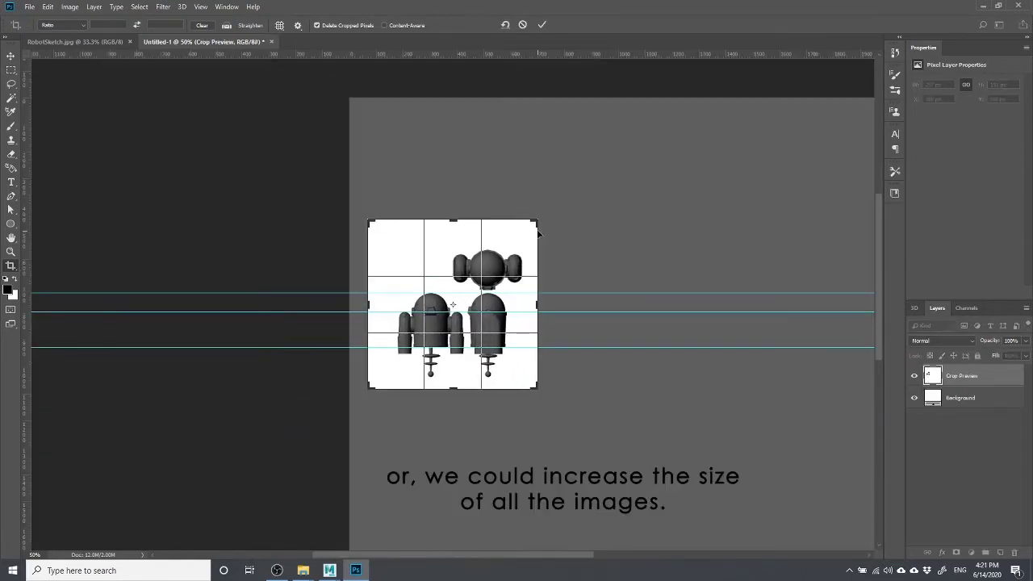
key(Return)
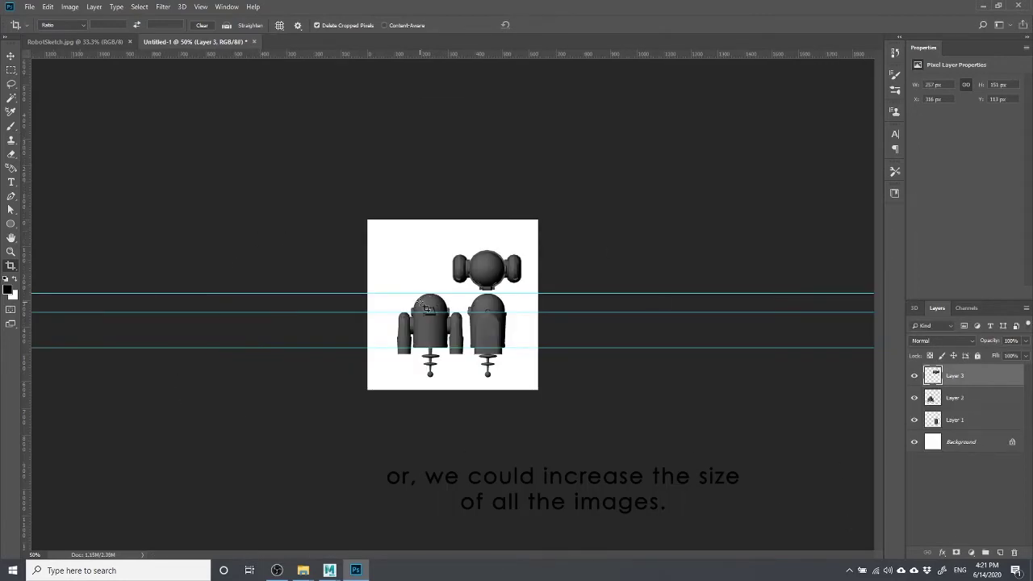
Select Layer 2 and move the front view horizontally away from the side view, to X 44 px.
click(10, 56)
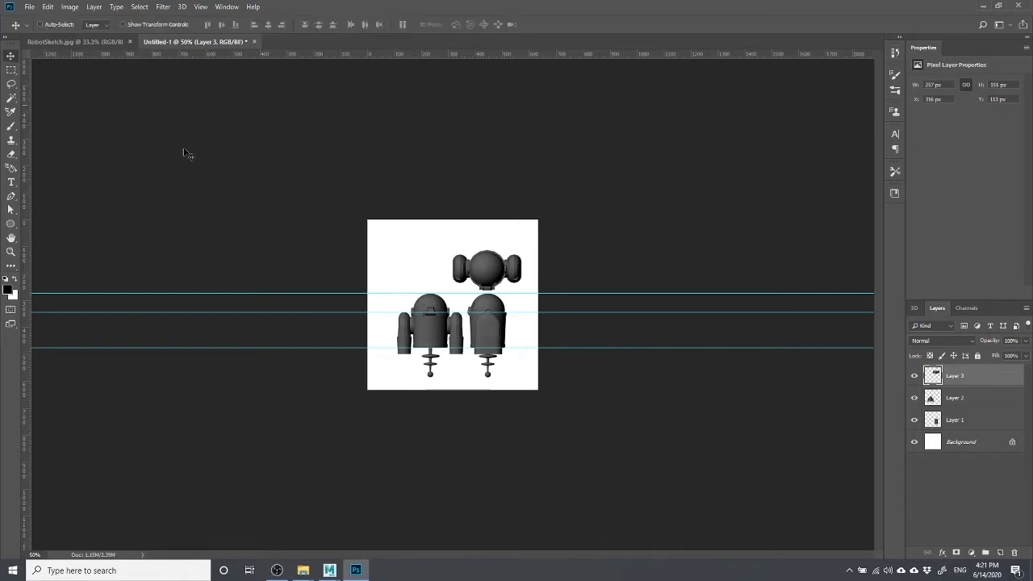
right_click(424, 331)
click(432, 341)
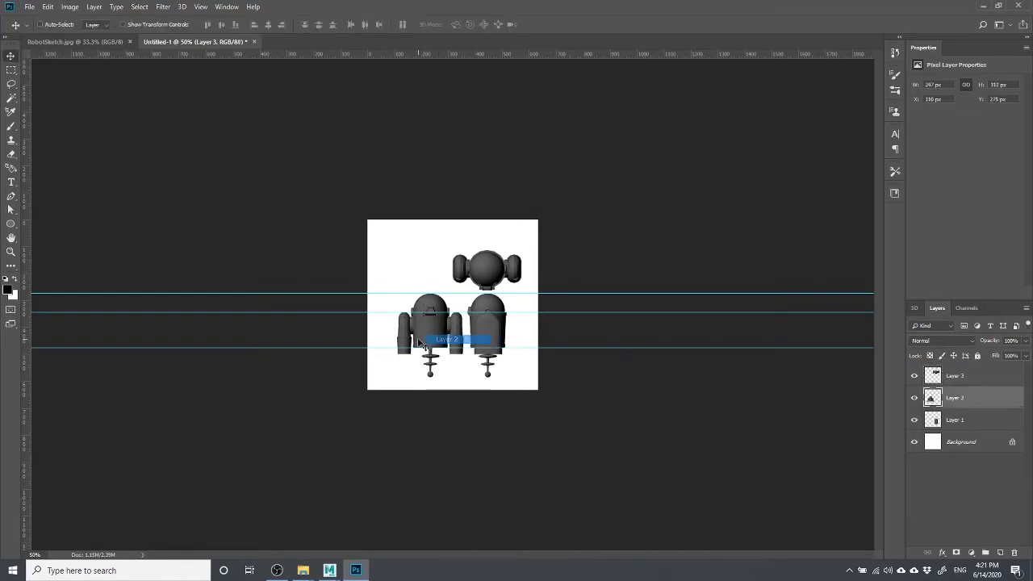
drag(430, 336, 411, 332)
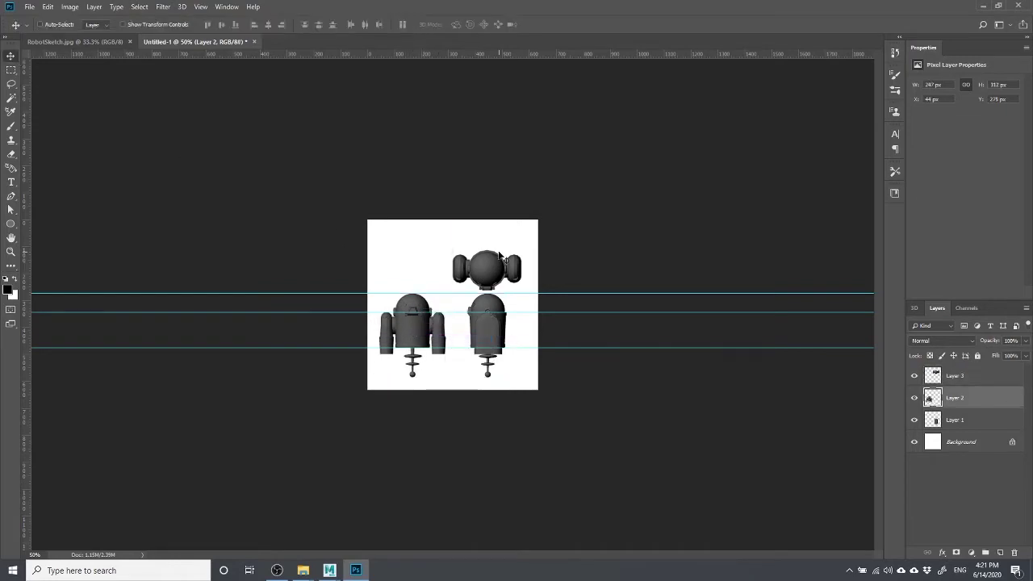
Select Layer 3 and move the top view straight up to Y 38 px, away from the side view.
right_click(480, 264)
click(507, 278)
right_click(490, 264)
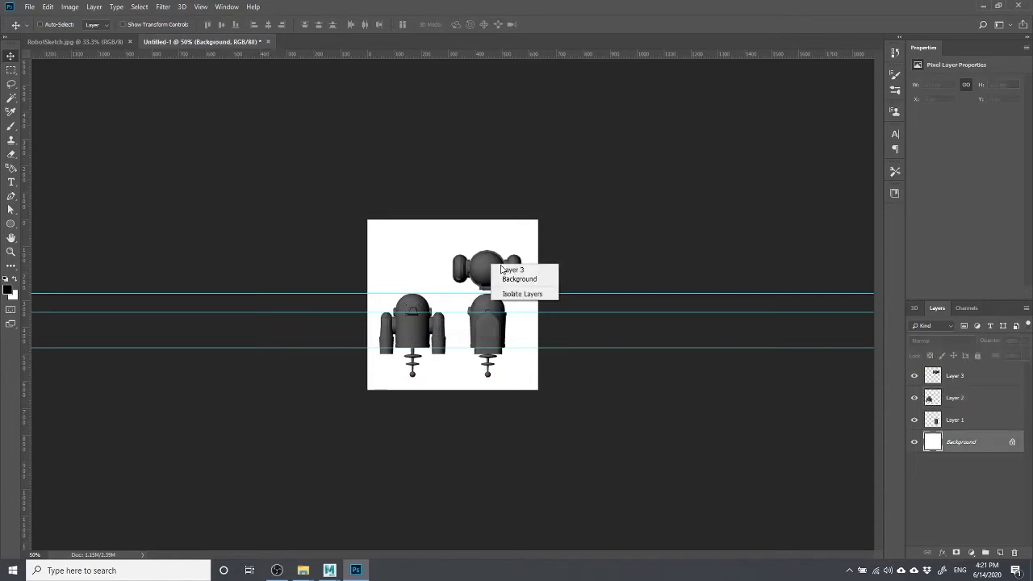
click(502, 269)
drag(485, 267, 486, 247)
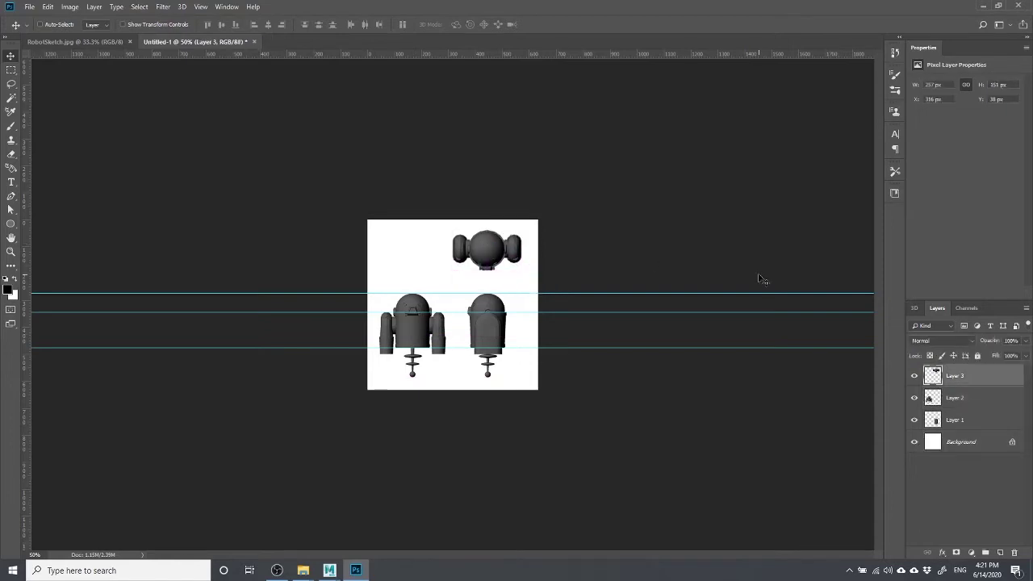
Hide the white Background layer and start saving the image under a new name in PNG format.
click(914, 442)
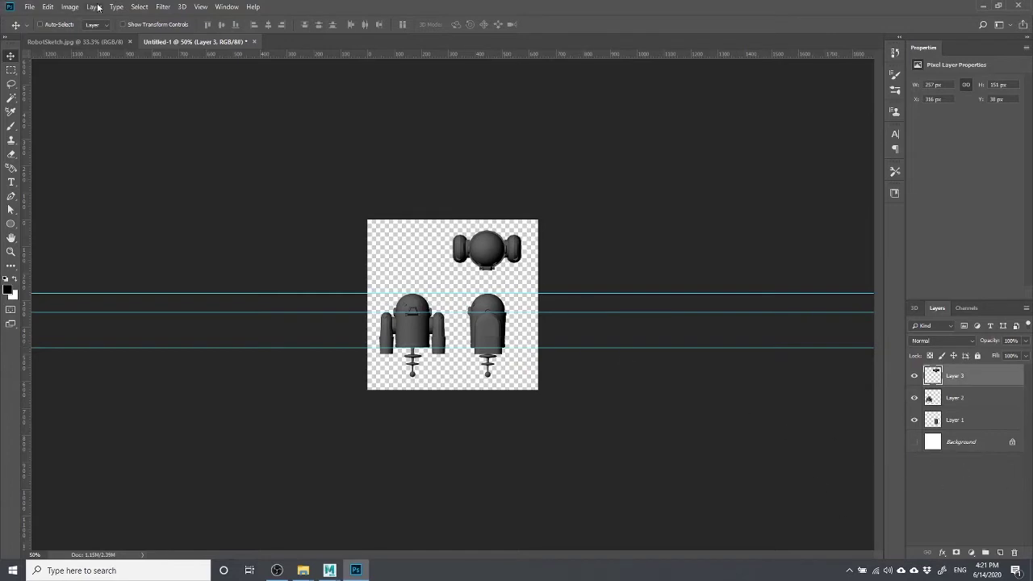
click(28, 7)
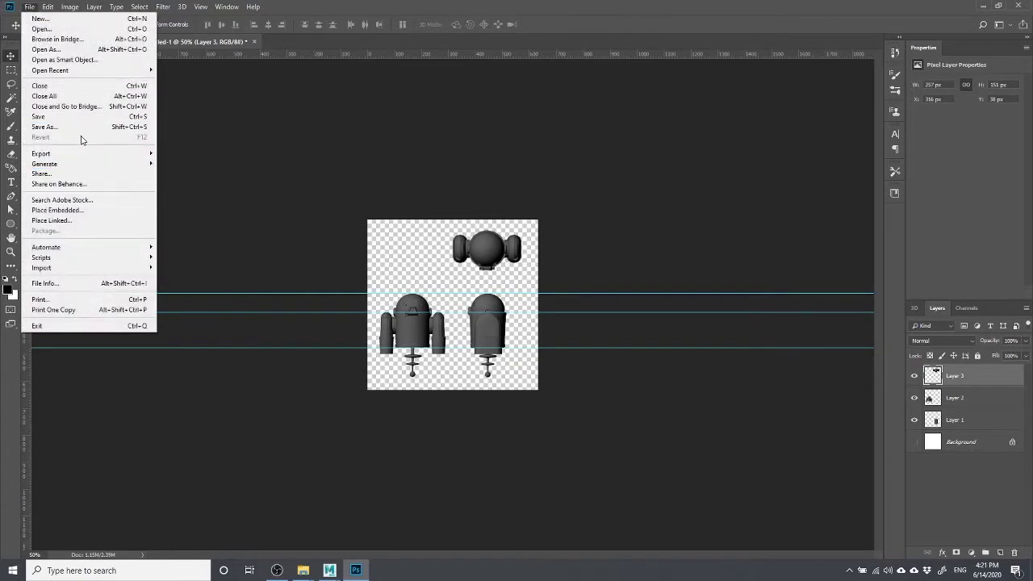
click(71, 129)
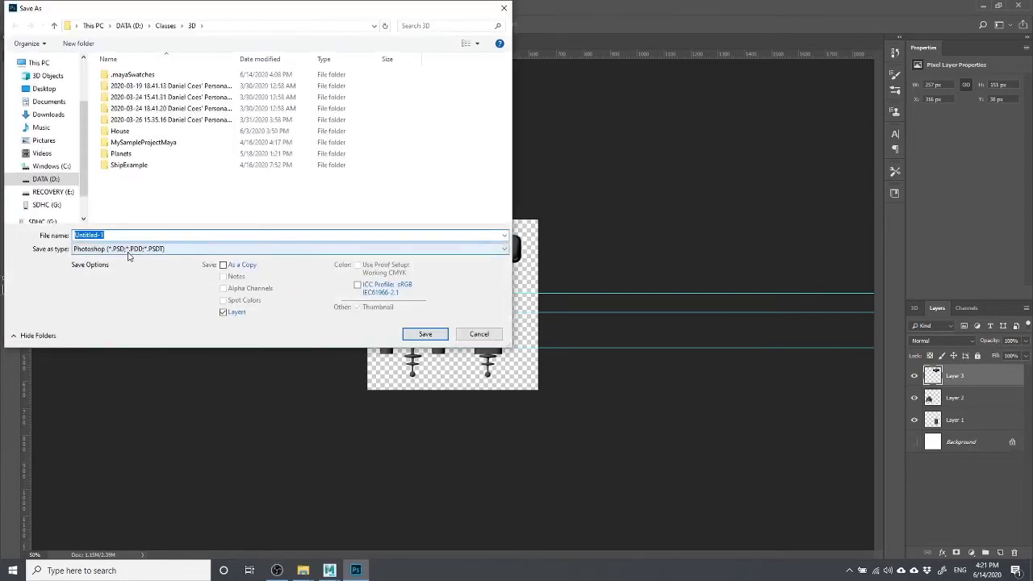
click(127, 249)
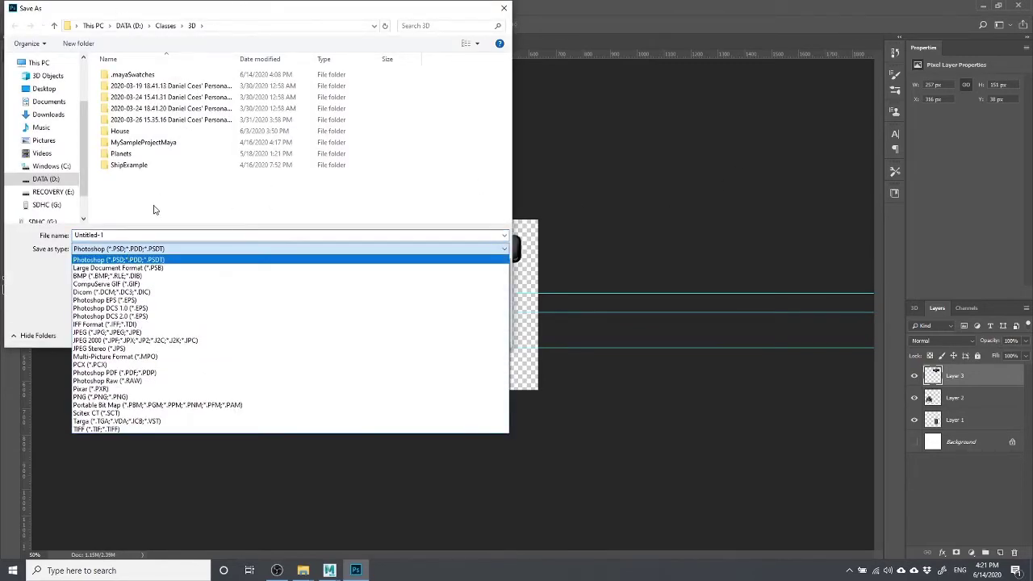
click(108, 193)
click(142, 250)
key(p)
key(p)
key(p)
key(p)
key(p)
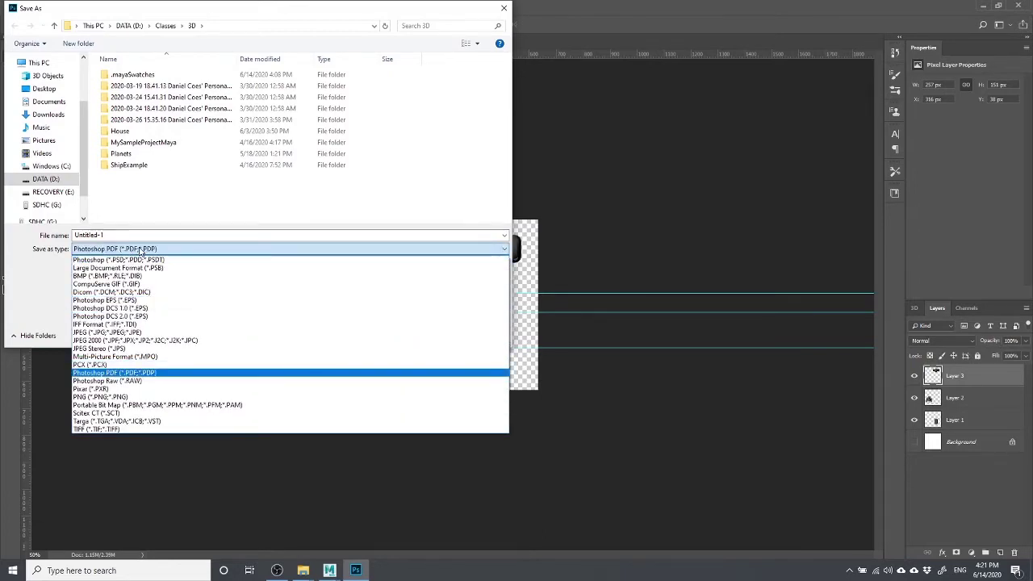
key(p)
key(p)
key(p)
key(Return)
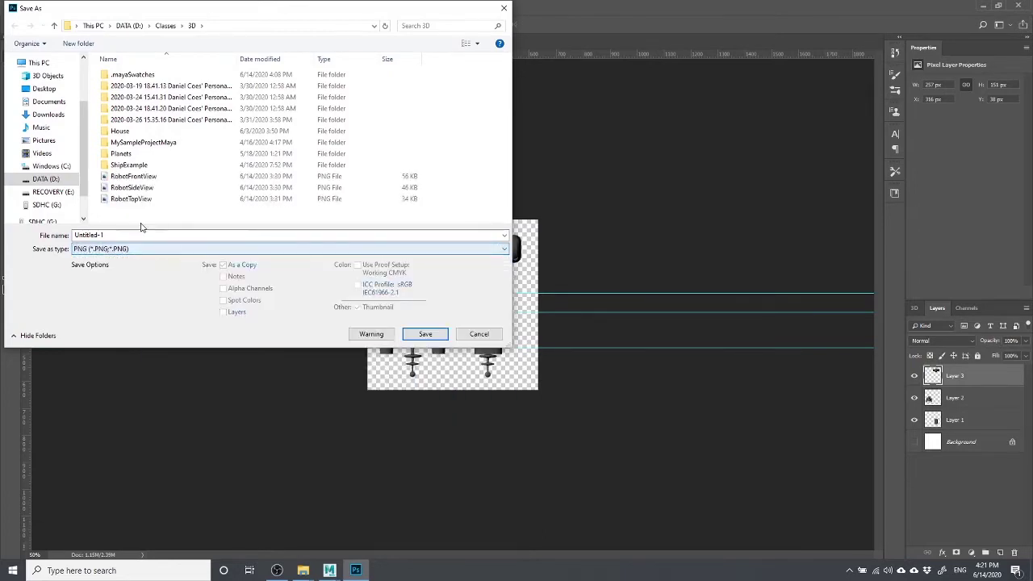
Name the PNG file RobotSqu and save it with the large file size (fastest saving) option.
click(161, 234)
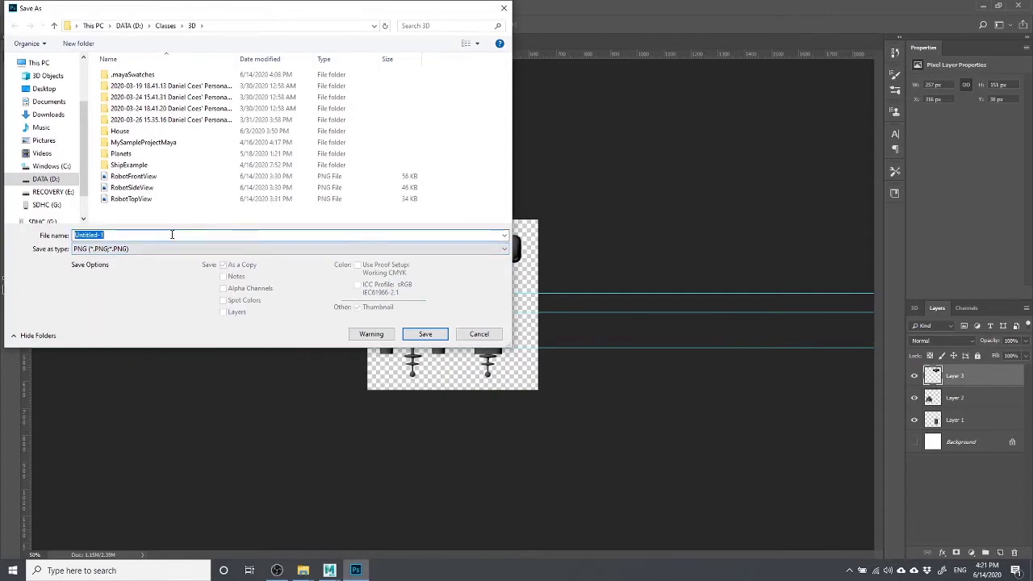
text(RobotSquareReference)
key(Return)
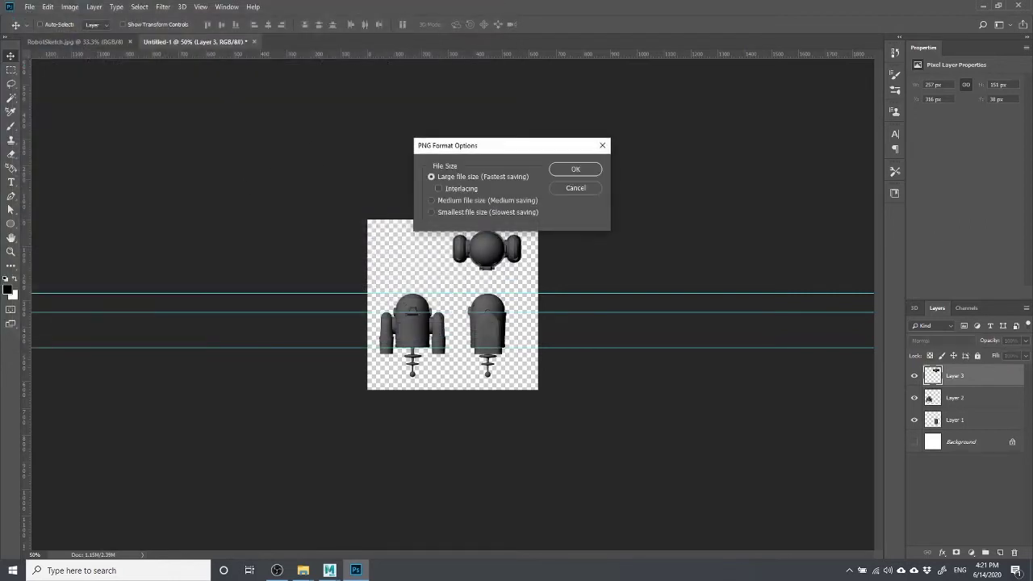
click(576, 171)
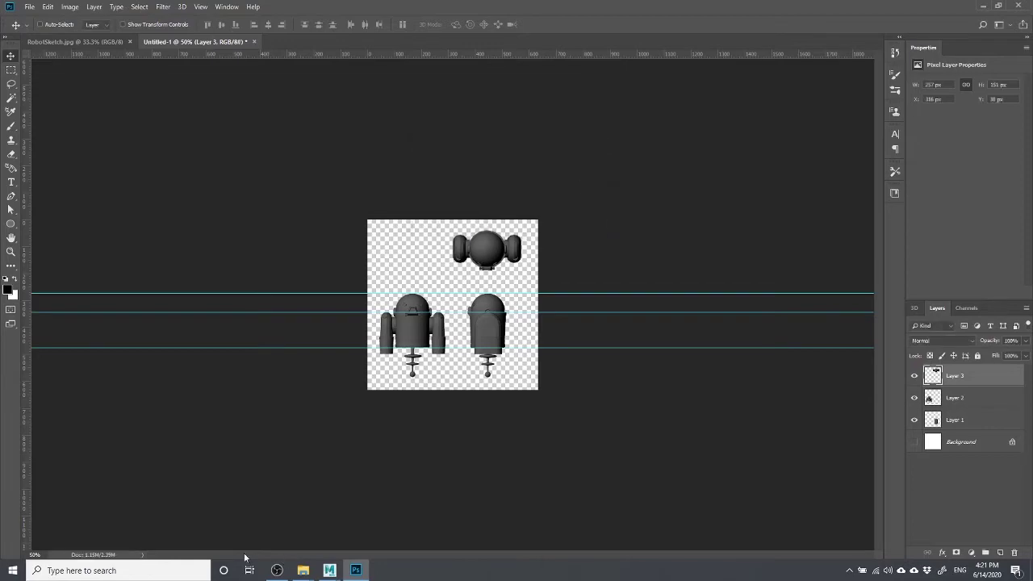
Switch to Maya and draw a polygon plane about 27.6 units square on the perspective view's grid.
mouse_move(330, 573)
click(368, 517)
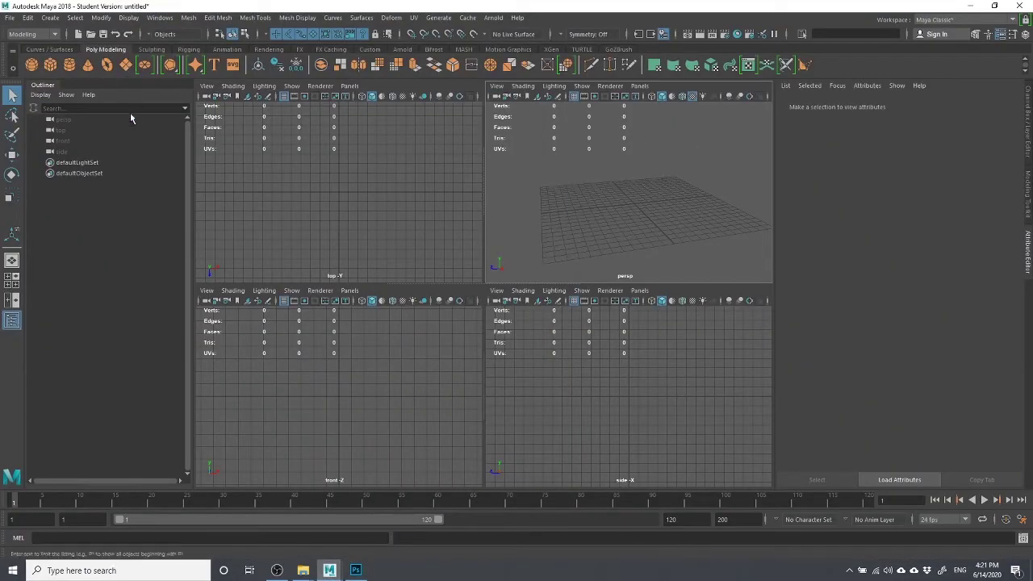
click(125, 65)
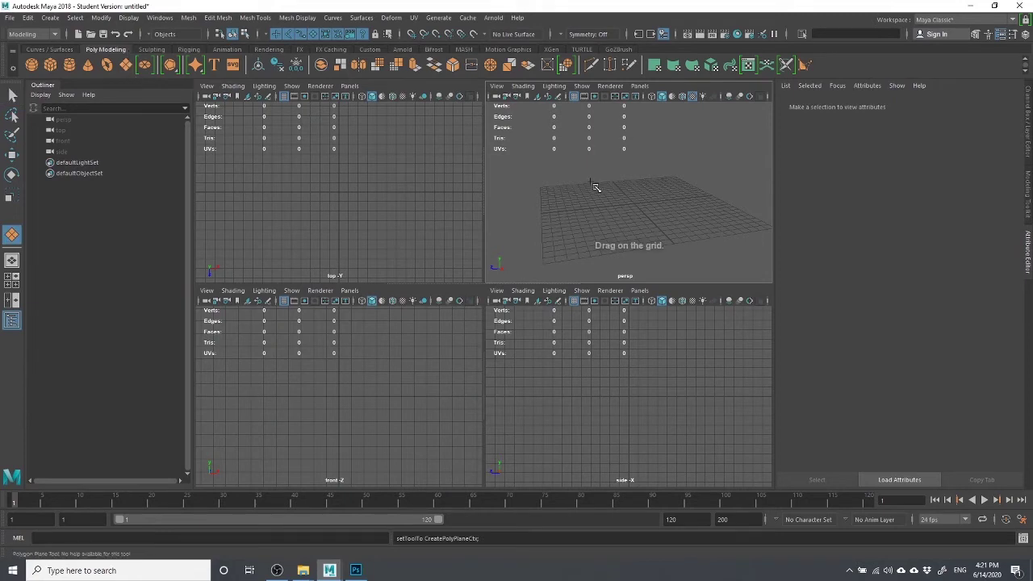
drag(585, 169, 610, 215)
scroll(608, 200, up, 5)
scroll(603, 198, down, 4)
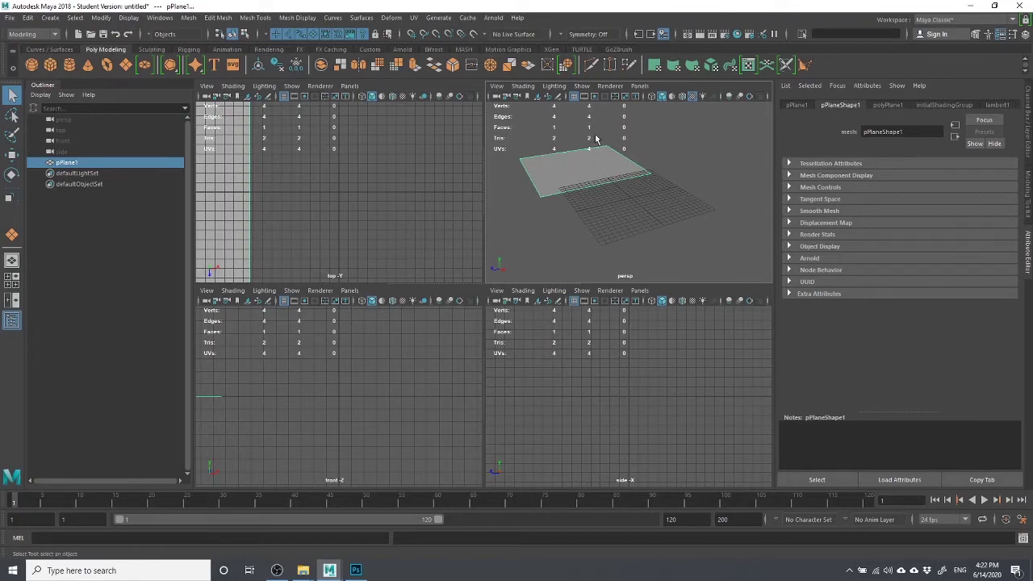
Show the plane's channel attributes and expand its polyPlane1 inputs to reach the width, height and subdivision settings.
click(546, 133)
click(554, 174)
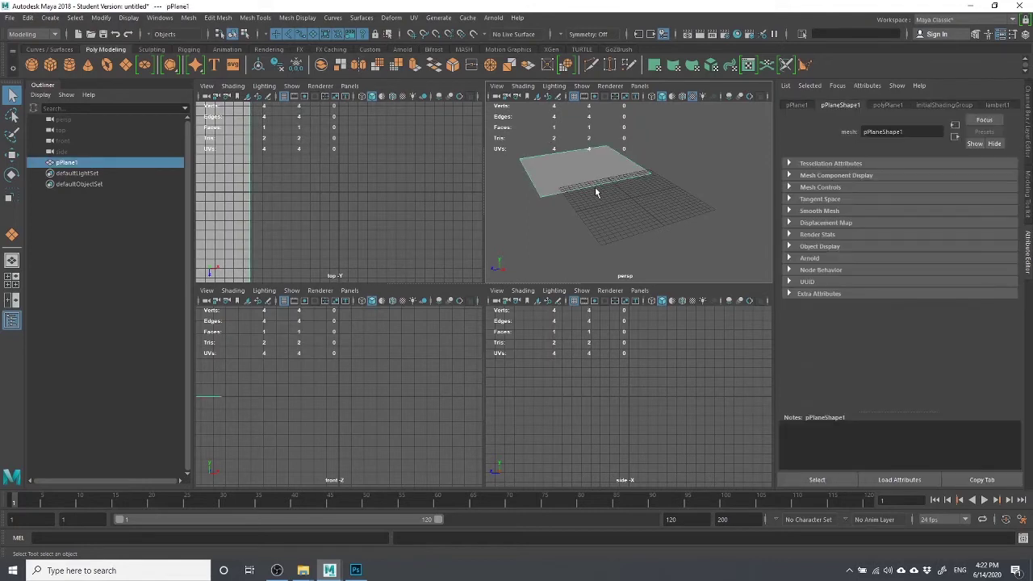
click(1025, 35)
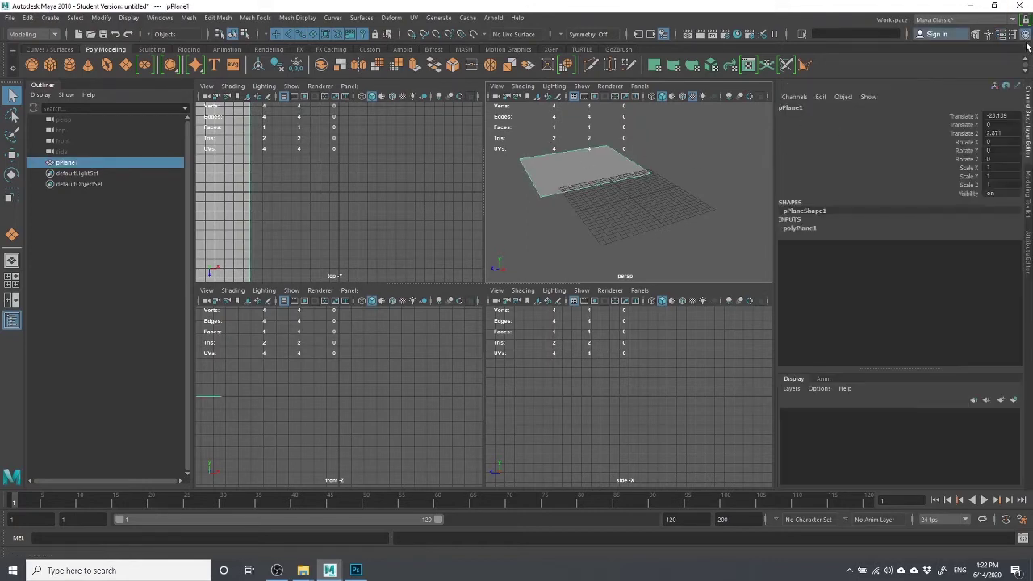
click(804, 230)
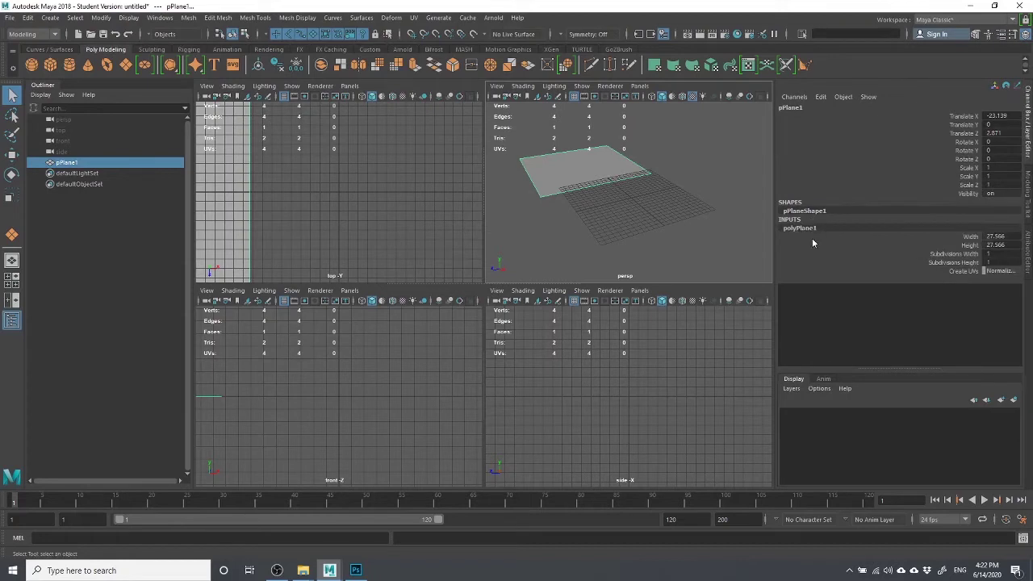
click(971, 237)
click(969, 247)
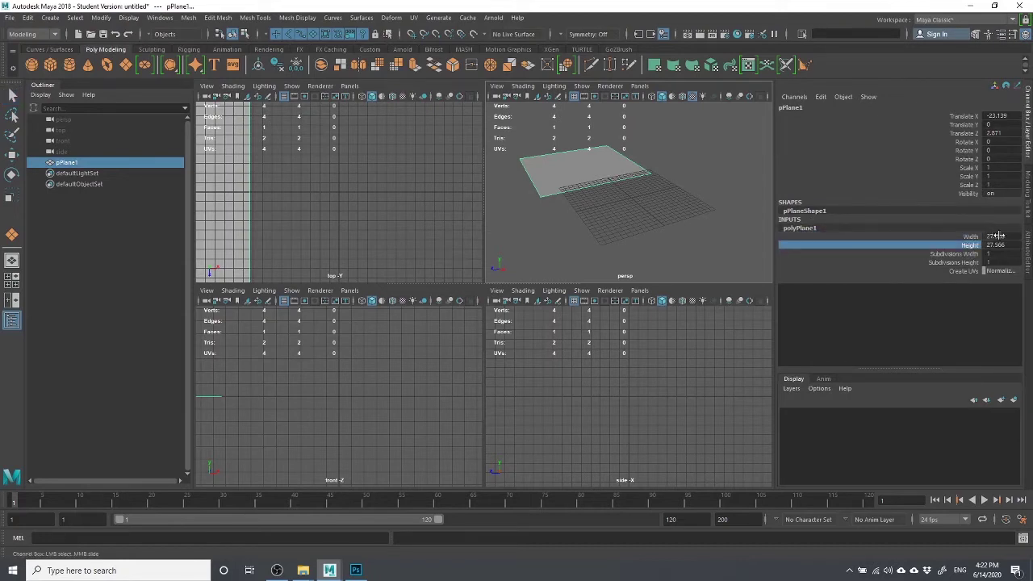
click(974, 238)
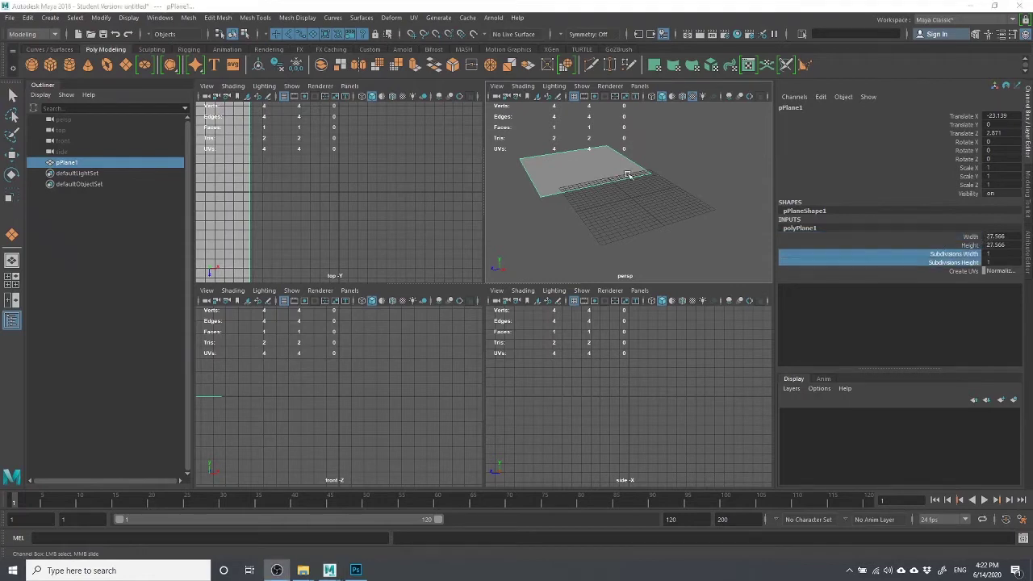
Reselect the plane, expand its polyPlane1 inputs and try adjusting Width and Height together.
click(623, 196)
click(619, 171)
click(653, 194)
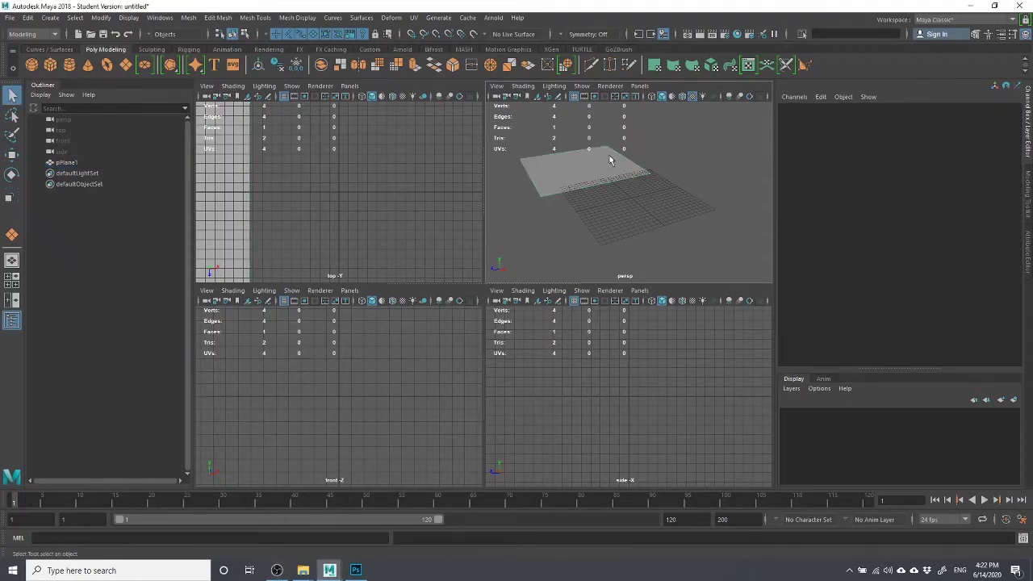
click(647, 176)
click(810, 228)
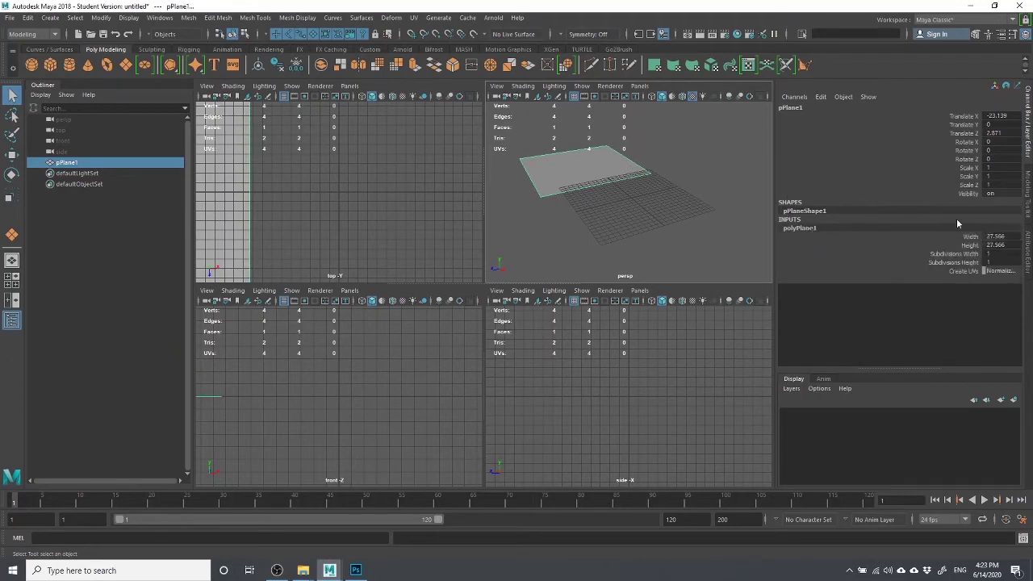
drag(975, 239, 978, 248)
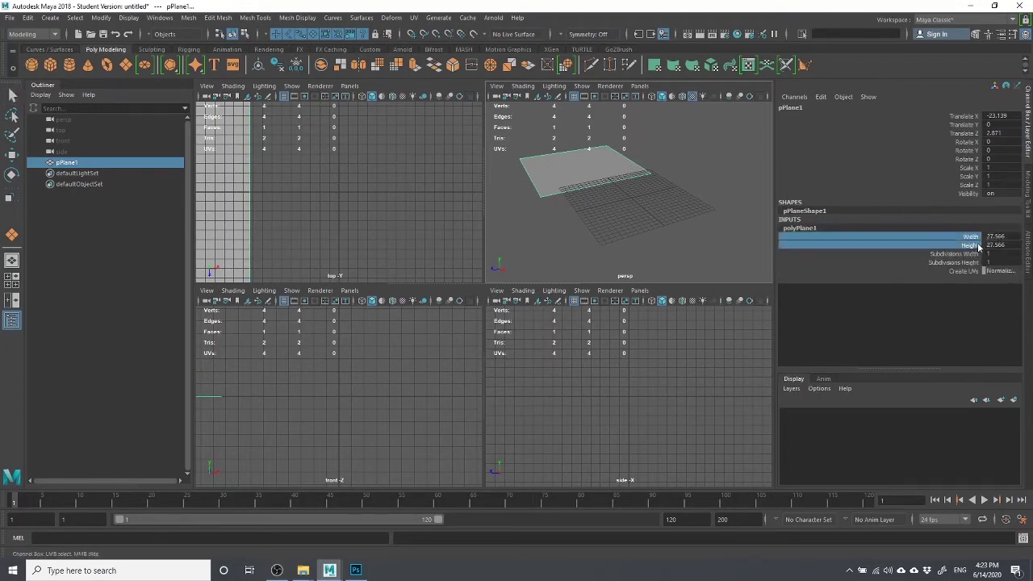
middle_drag(995, 233, 989, 242)
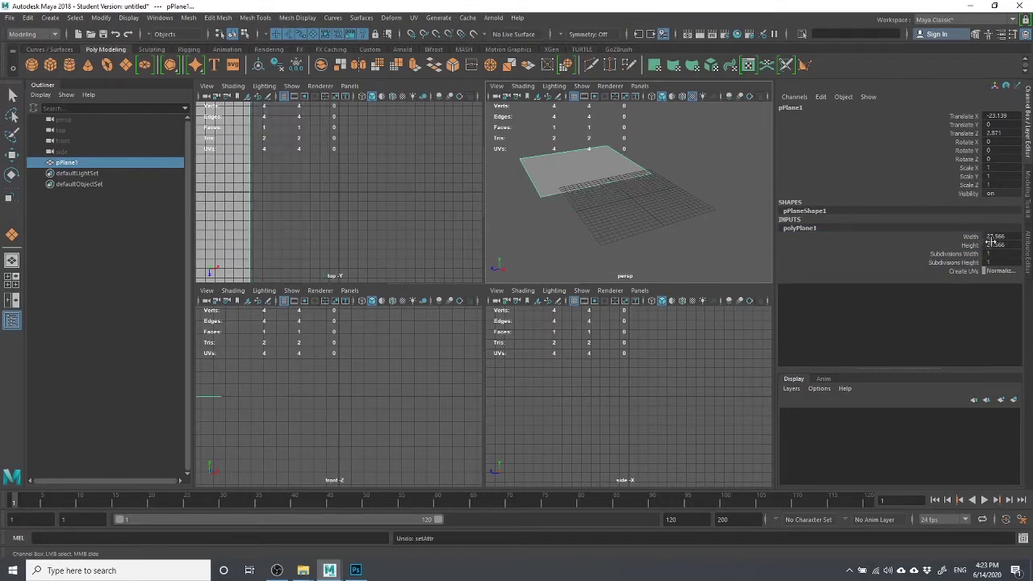
Raise the plane's Subdivisions Width and Subdivisions Height together to 11 each.
drag(976, 254, 999, 254)
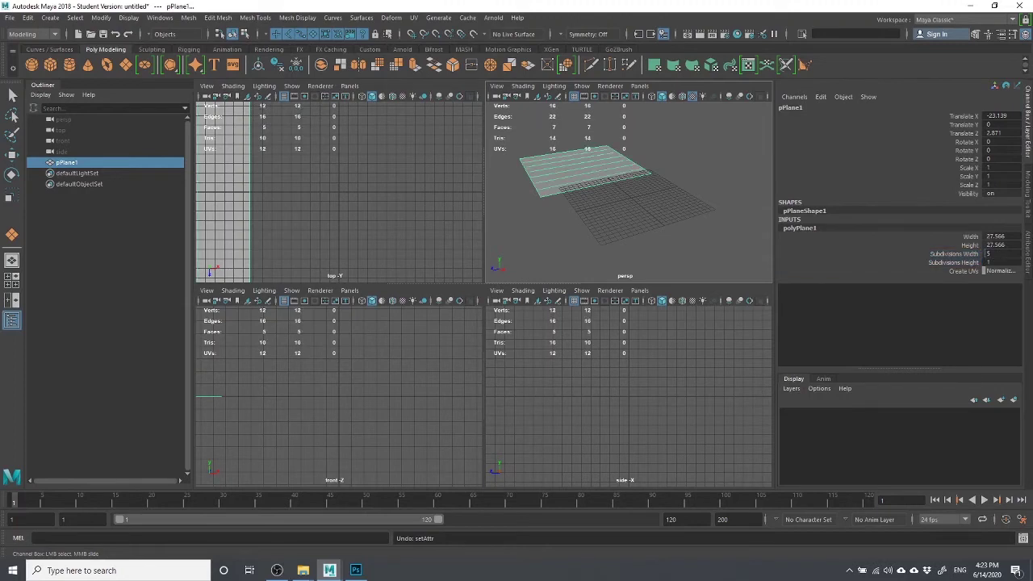
middle_drag(986, 252, 970, 267)
click(974, 263)
drag(988, 252, 986, 264)
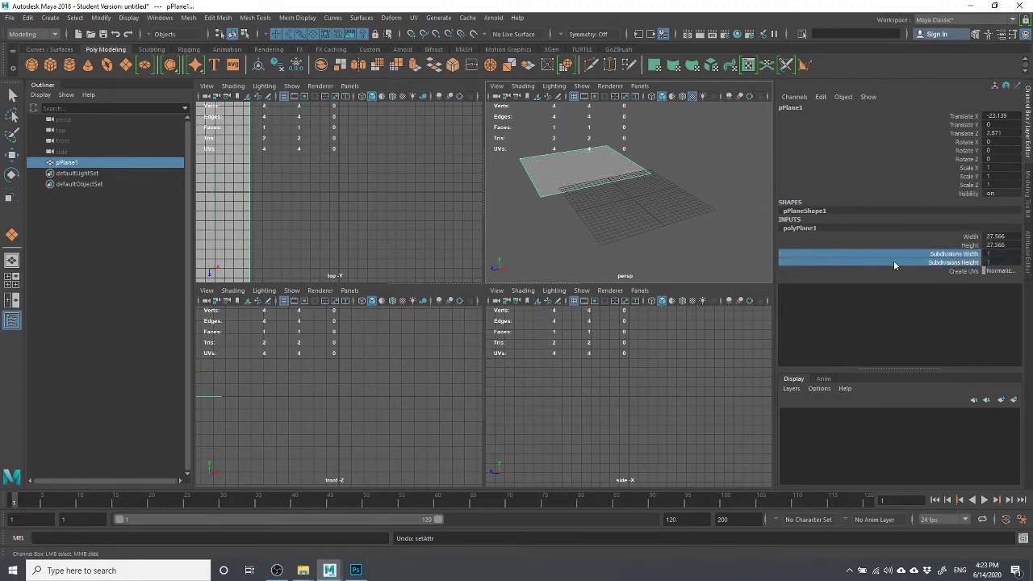
middle_drag(652, 185, 733, 187)
Deselect the plane and turn on wireframe on shaded in the perspective view.
click(715, 185)
scroll(690, 184, up, 5)
scroll(689, 185, down, 2)
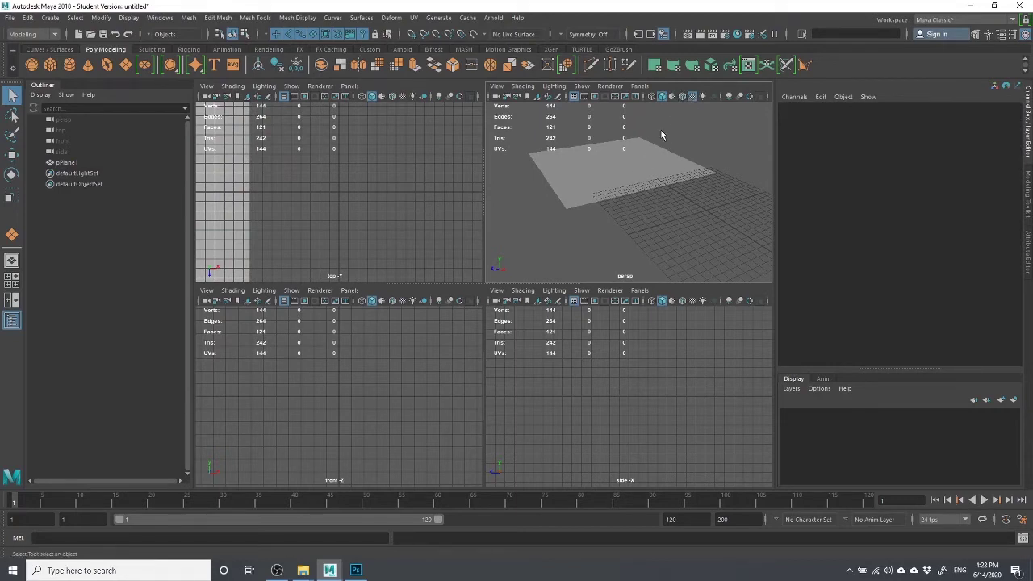
click(682, 96)
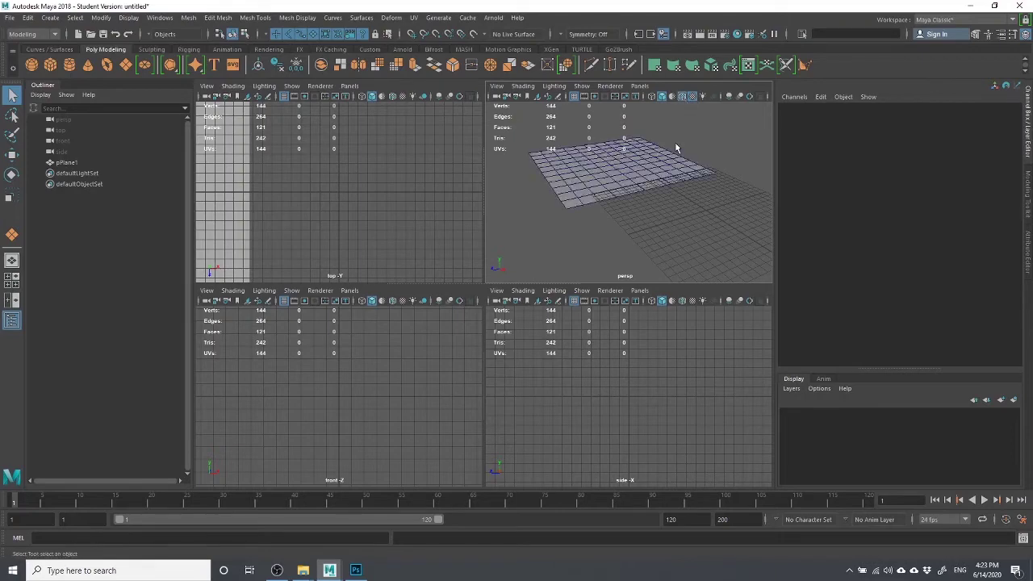
alt+drag(676, 148, 643, 190)
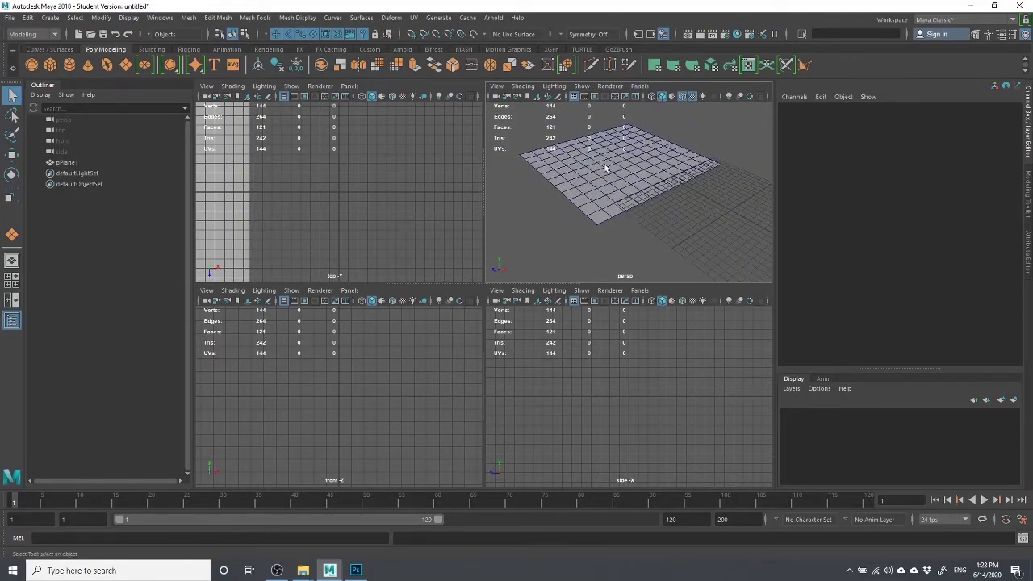
click(573, 189)
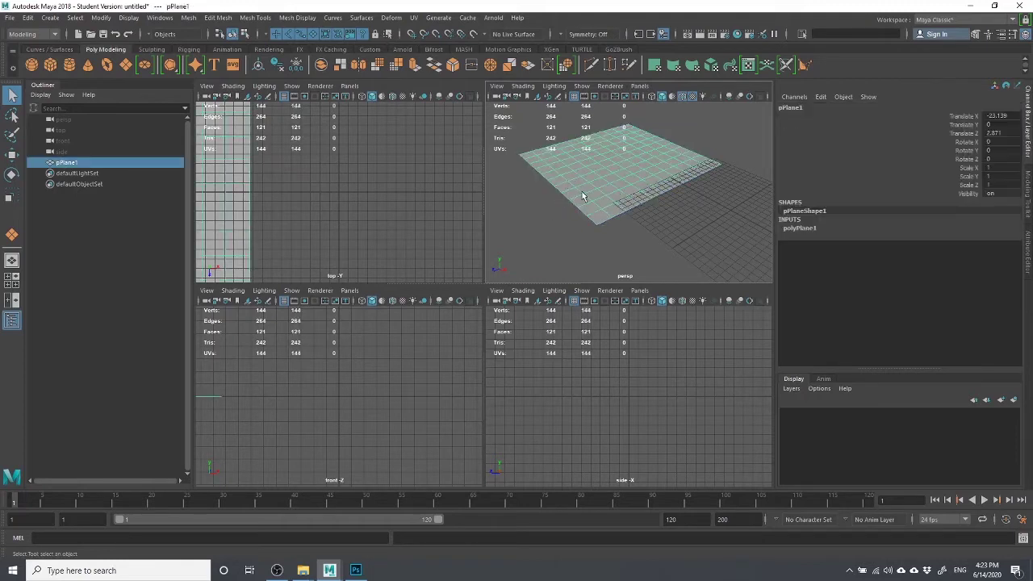
click(663, 233)
click(653, 170)
click(681, 218)
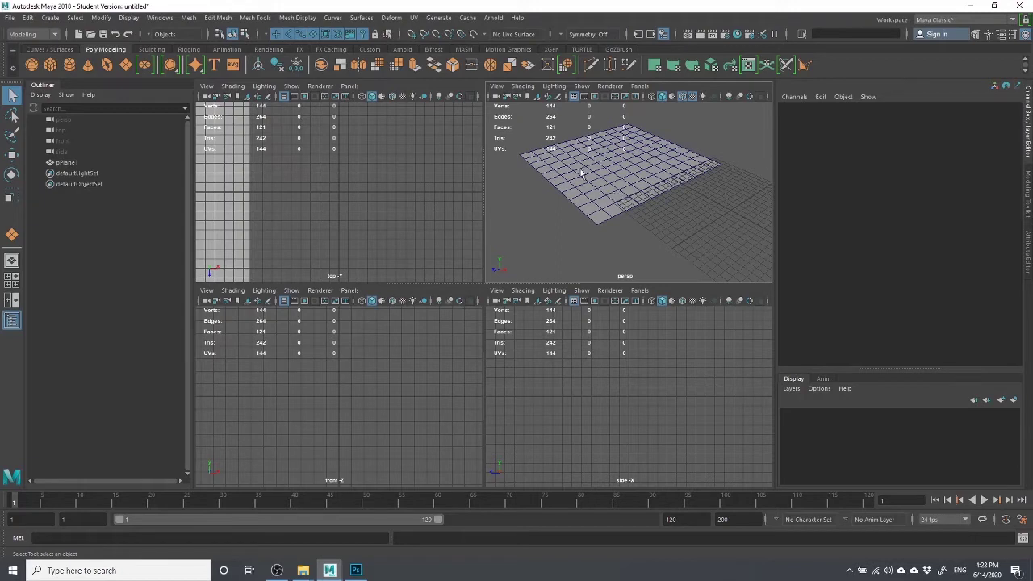
Reduce the plane's Subdivisions Width and Subdivisions Height together to 1 each, then deselect the plane.
click(634, 155)
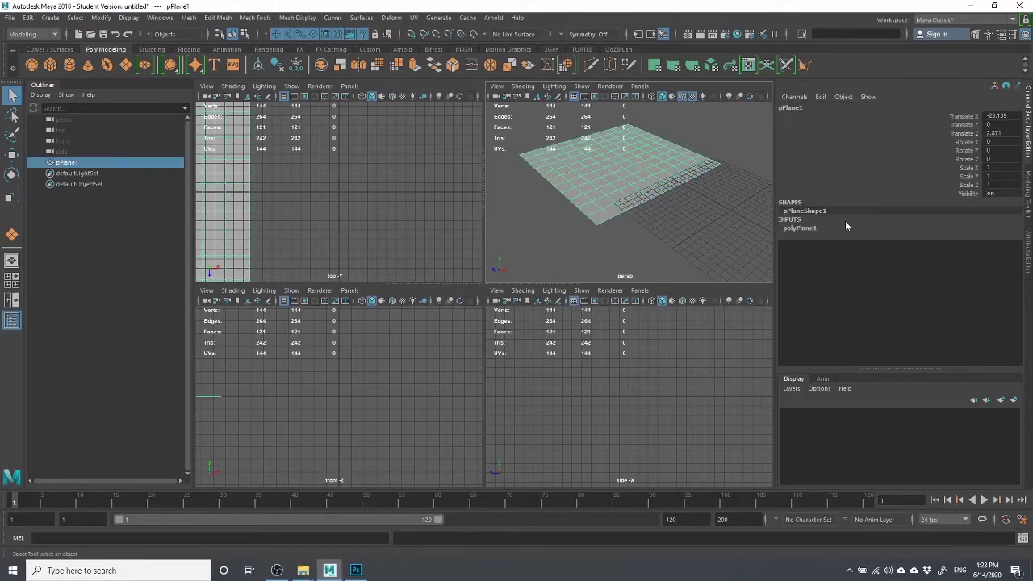
drag(958, 264, 957, 255)
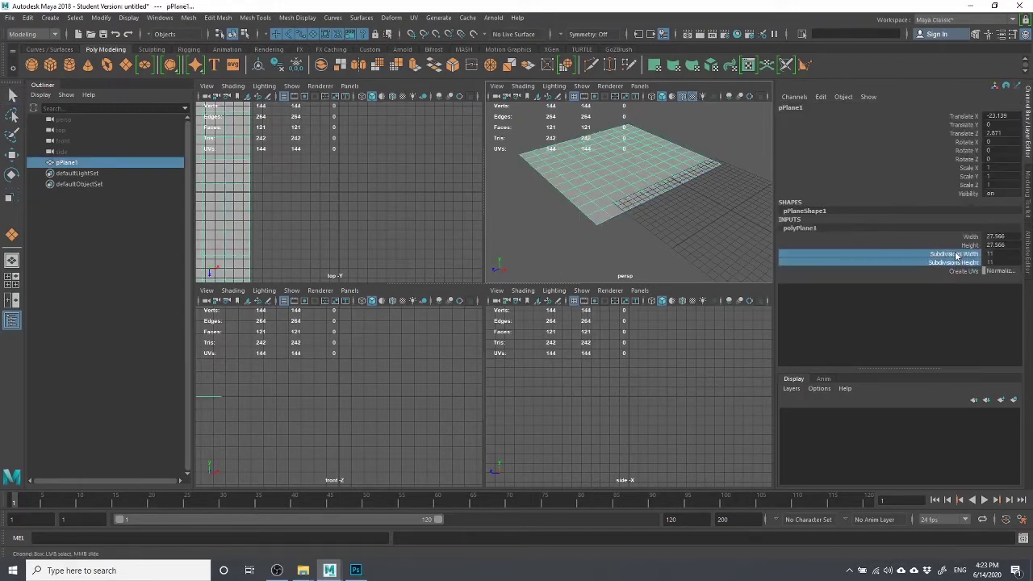
middle_drag(602, 198, 595, 182)
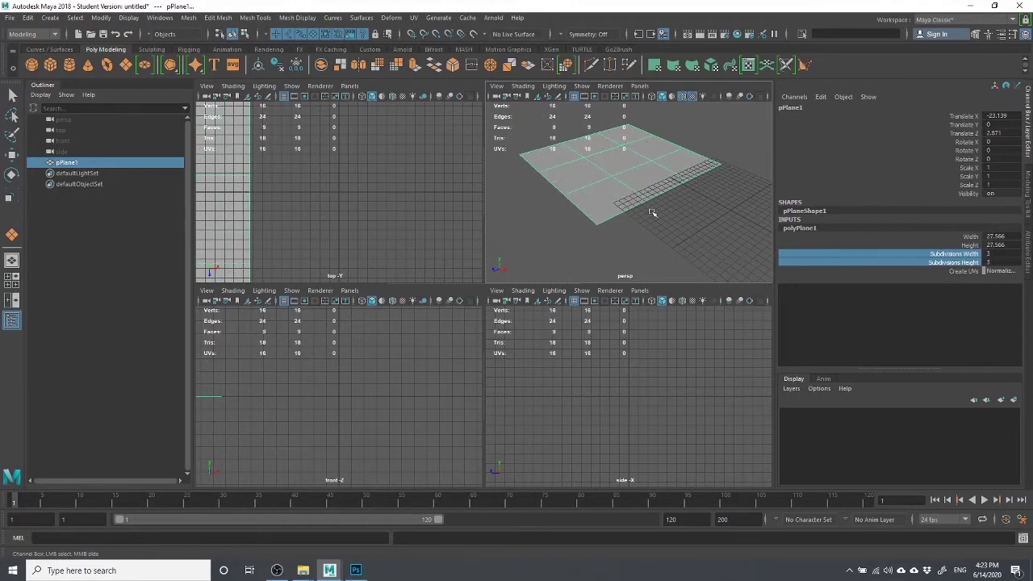
middle_drag(652, 213, 583, 185)
key(q)
click(687, 248)
Reselect the plane and expand its polyPlane1 inputs to check the subdivision settings.
click(630, 182)
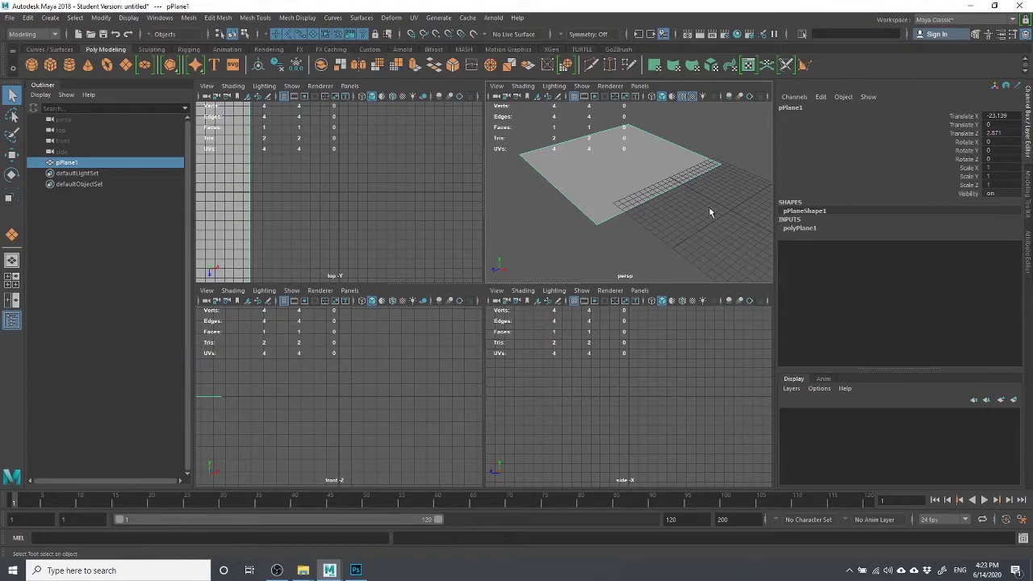
click(690, 235)
click(626, 180)
click(793, 229)
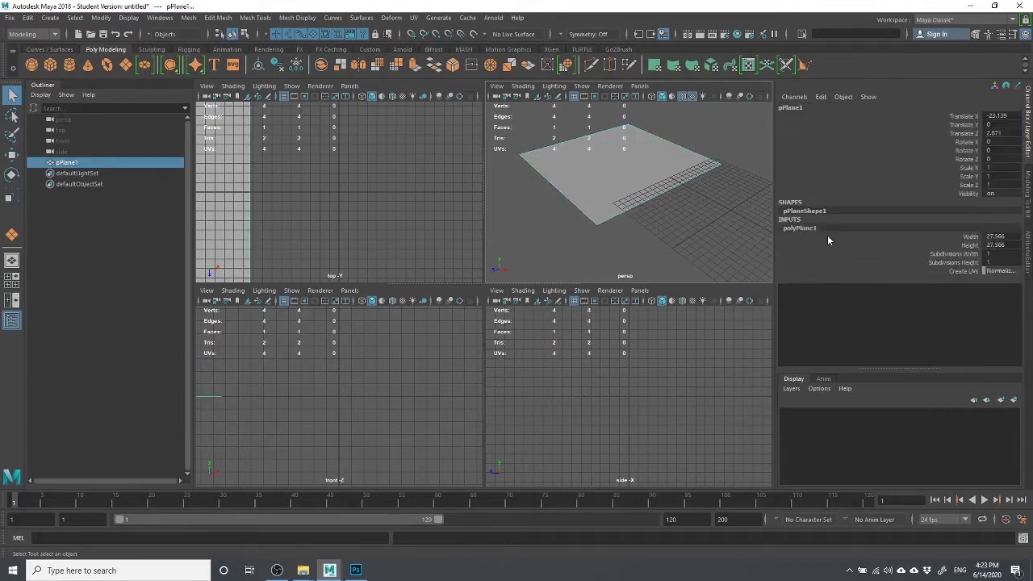
click(723, 254)
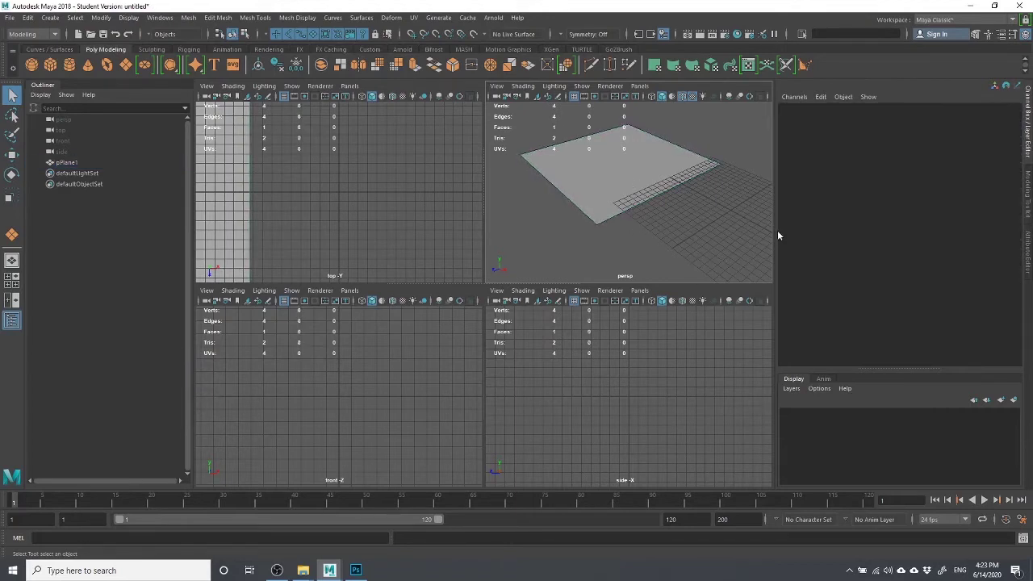
Assign a new Blinn material to the plane.
click(614, 182)
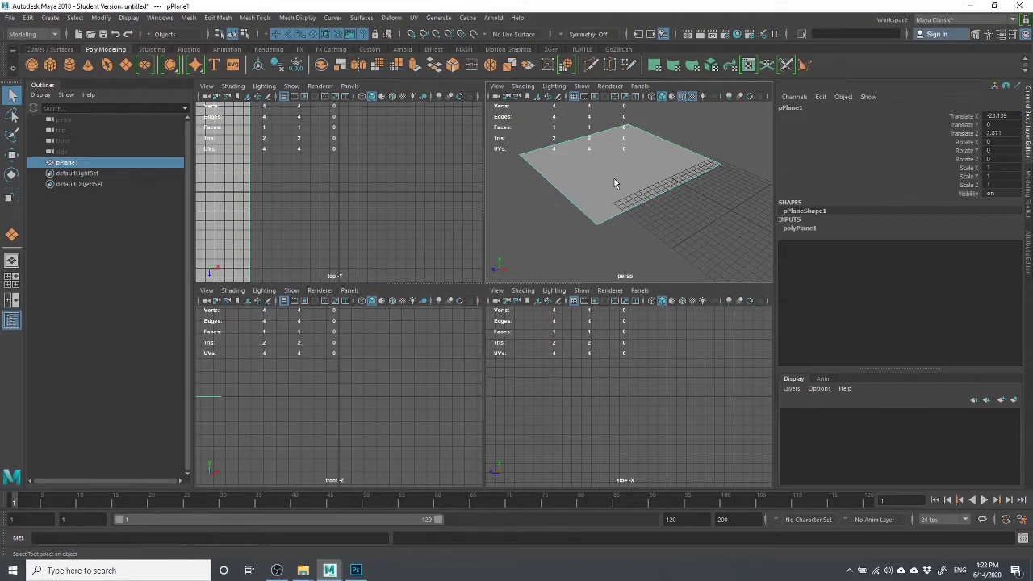
right_click(615, 182)
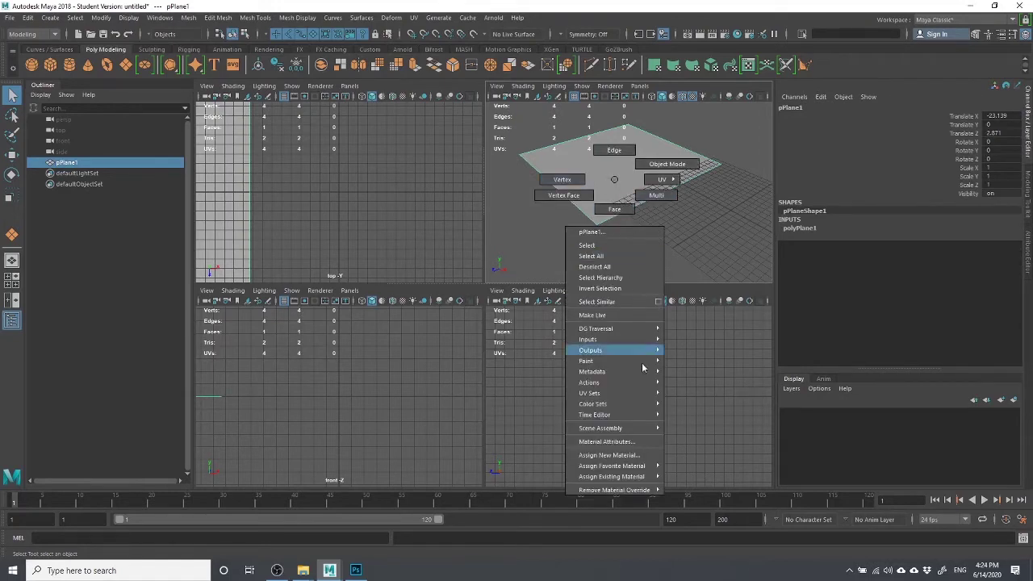
mouse_move(648, 490)
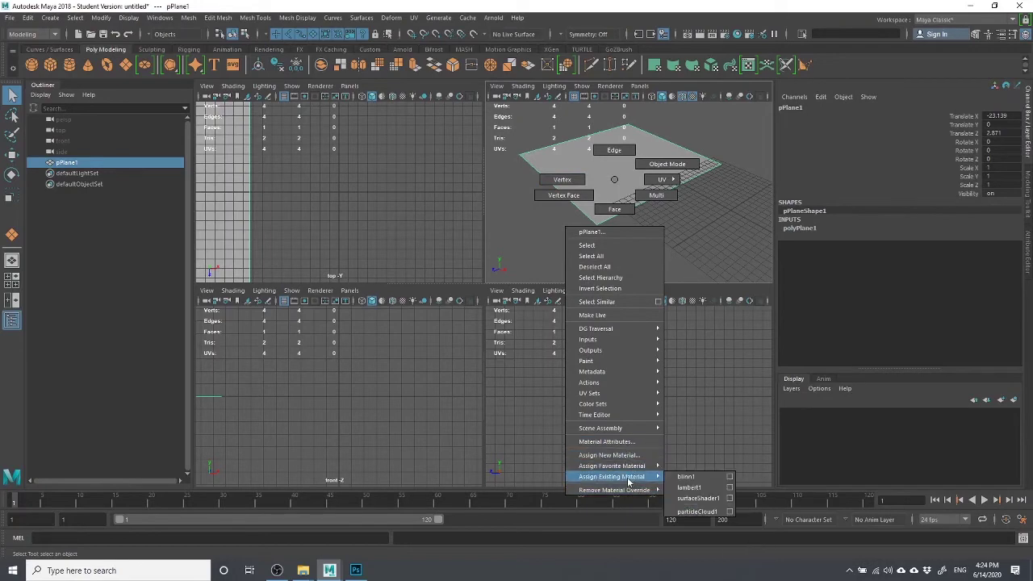
click(622, 457)
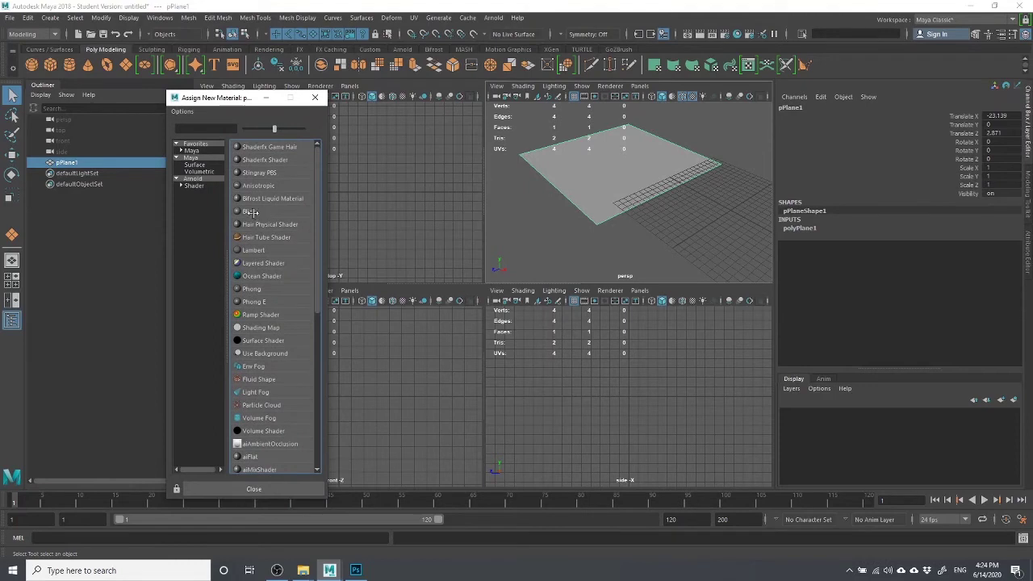
click(251, 212)
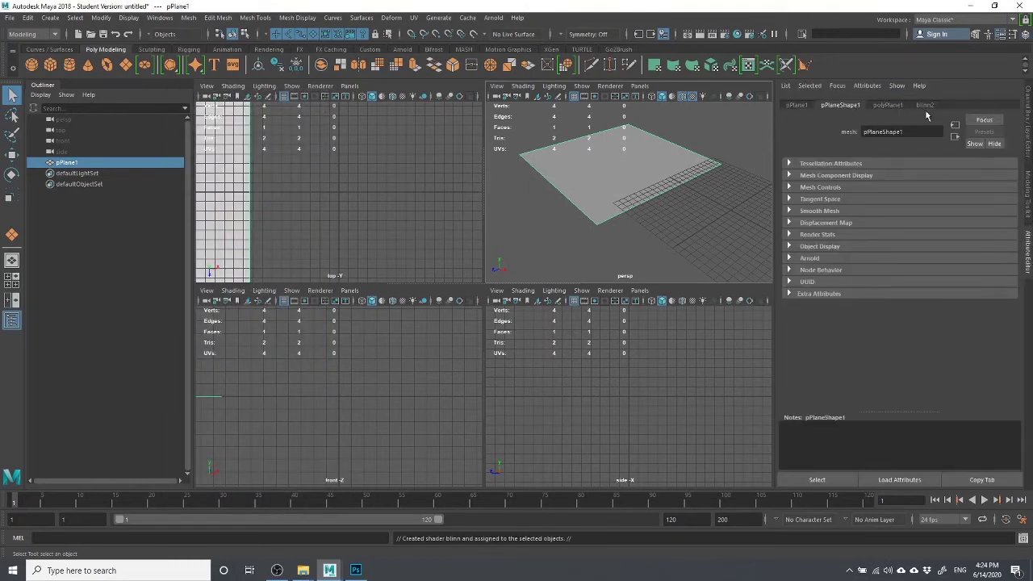
Connect a File texture to the new Blinn's Color and load RobotSquareReference.png as its image.
click(925, 106)
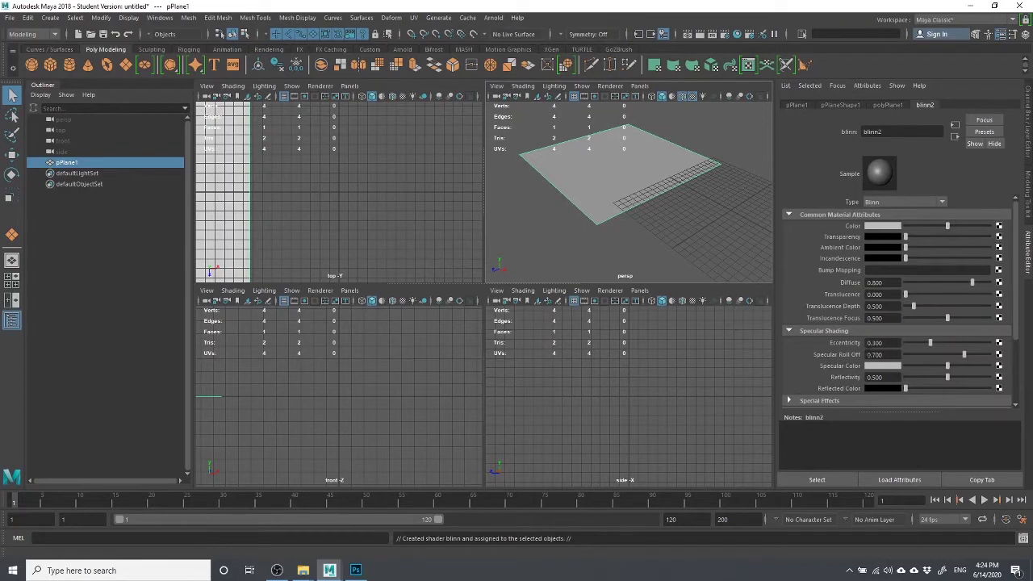
click(998, 228)
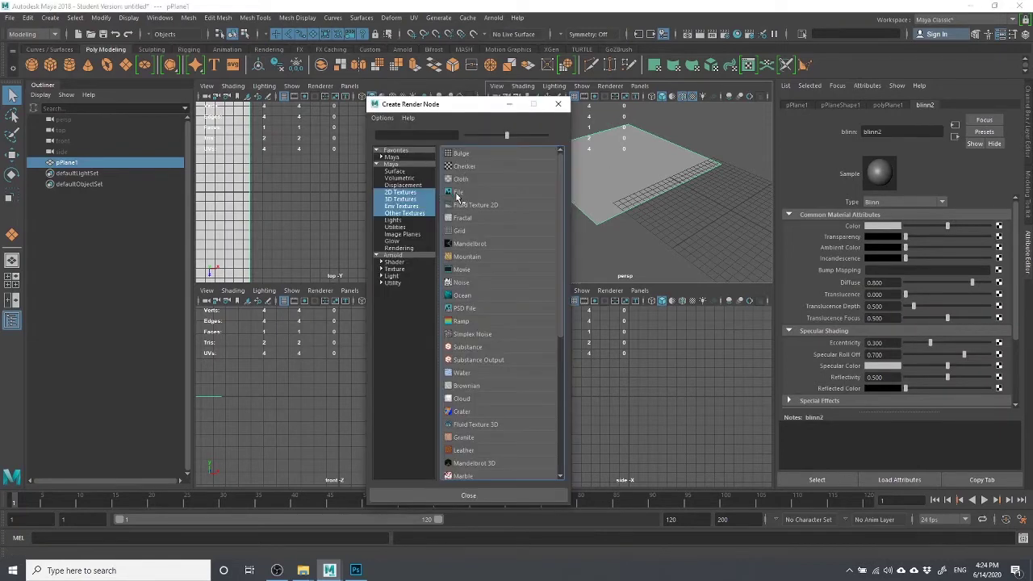
click(457, 193)
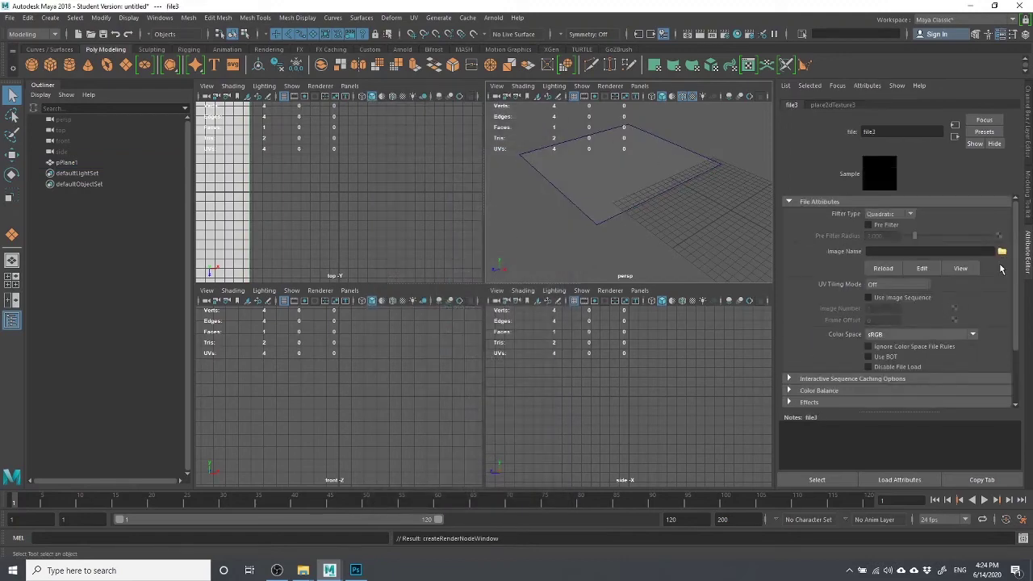
click(1002, 251)
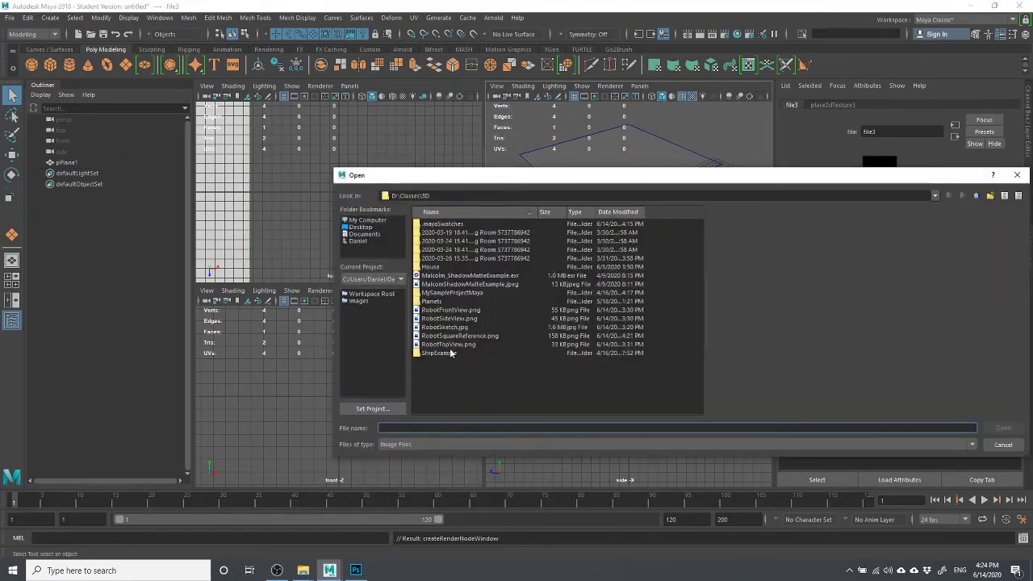
click(450, 344)
click(474, 337)
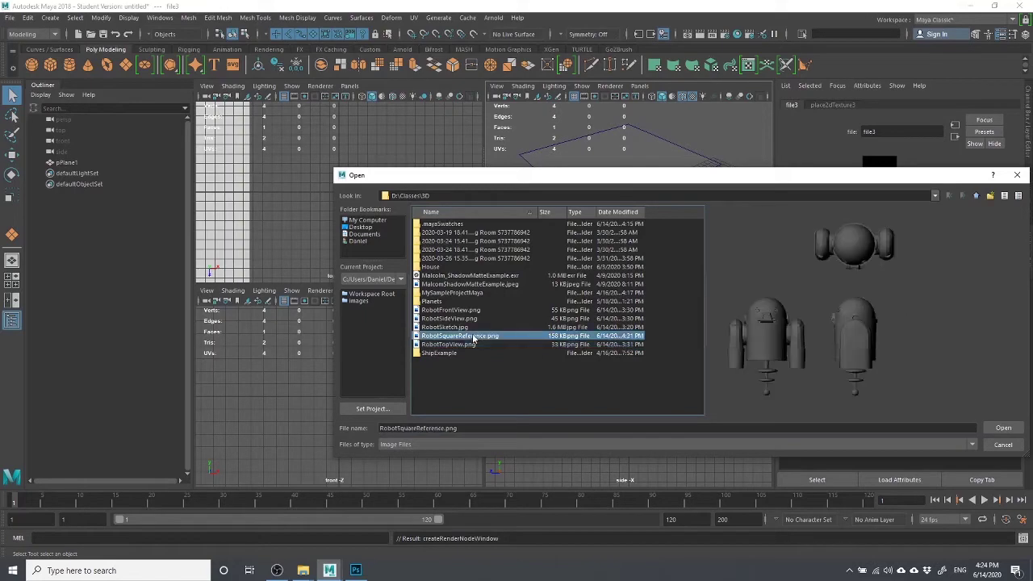
click(1005, 429)
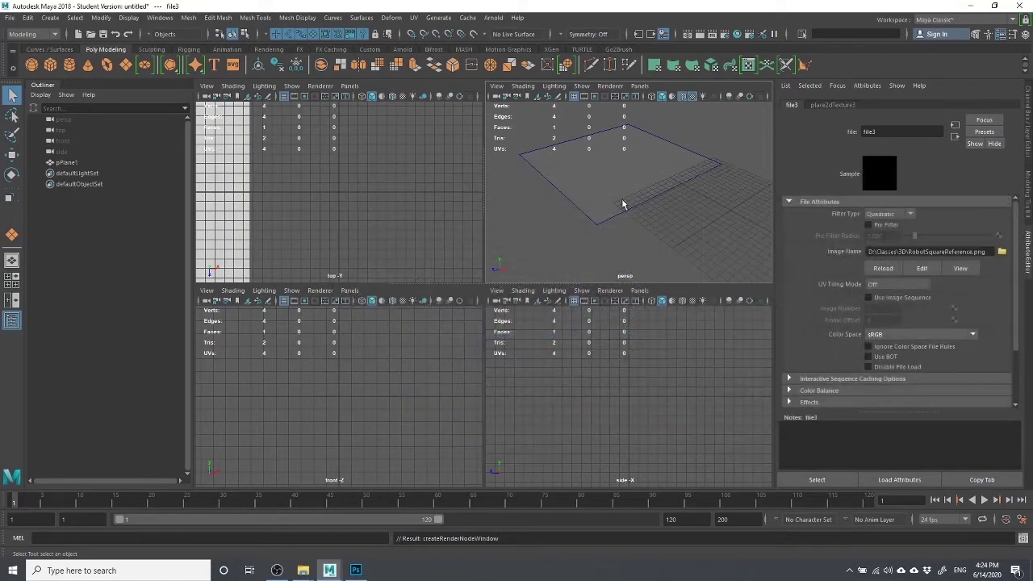
Examine the robot reference image on the plane from several angles, checking for glare from the material.
mouse_move(622, 204)
alt+mouse_down()
mouse_move(597, 208)
mouse_move(588, 196)
mouse_move(632, 260)
mouse_move(626, 193)
mouse_move(633, 202)
mouse_move(619, 205)
alt+mouse_up()
scroll(608, 231, up, 3)
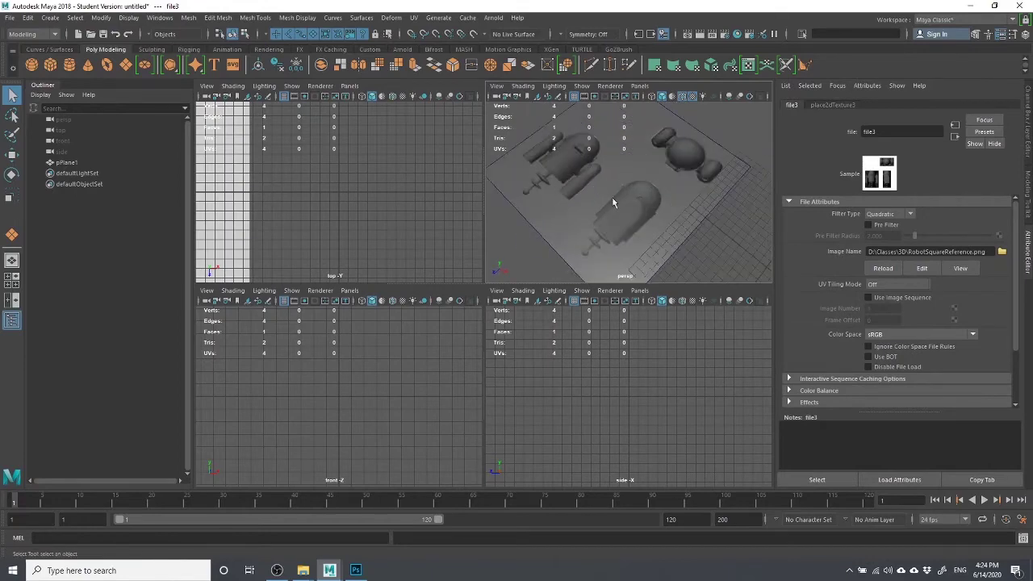
alt+drag(692, 204, 701, 228)
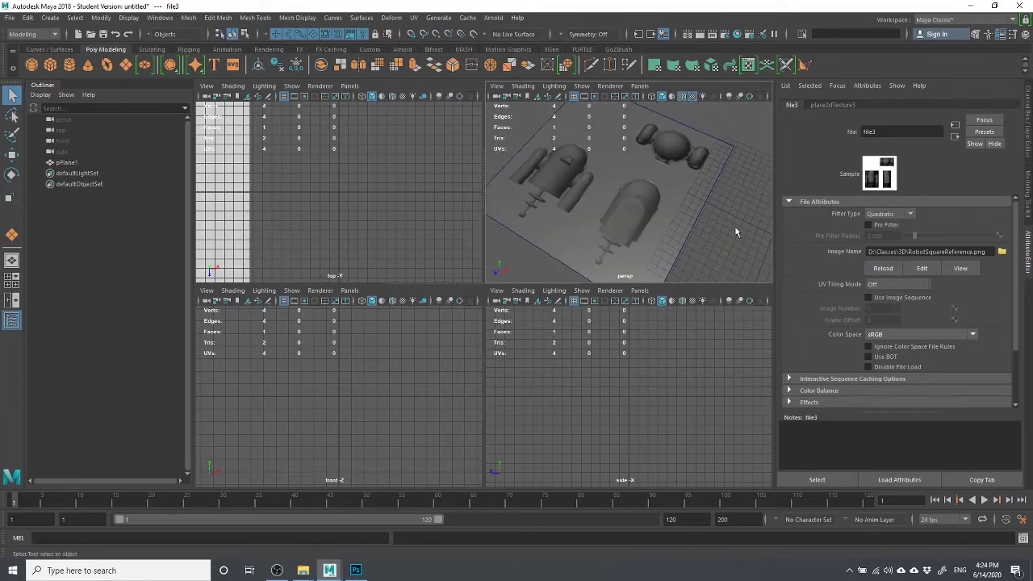
scroll(723, 245, up, 2)
scroll(723, 245, down, 3)
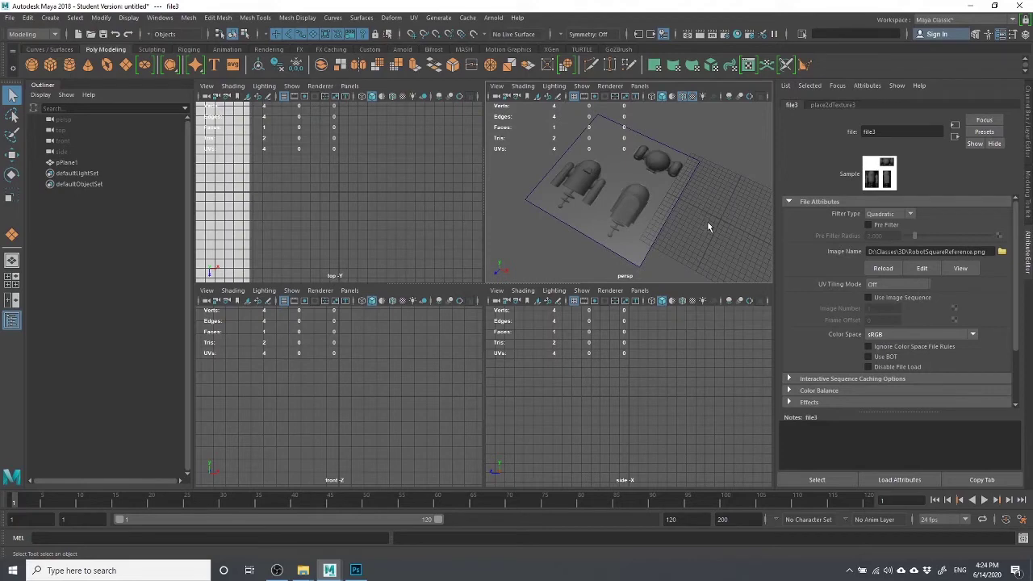
mouse_move(708, 222)
alt+mouse_down()
mouse_move(682, 176)
mouse_move(694, 222)
mouse_move(692, 212)
mouse_move(727, 247)
mouse_move(695, 169)
mouse_move(715, 265)
mouse_move(691, 192)
mouse_move(711, 133)
mouse_move(709, 229)
alt+mouse_up()
click(669, 188)
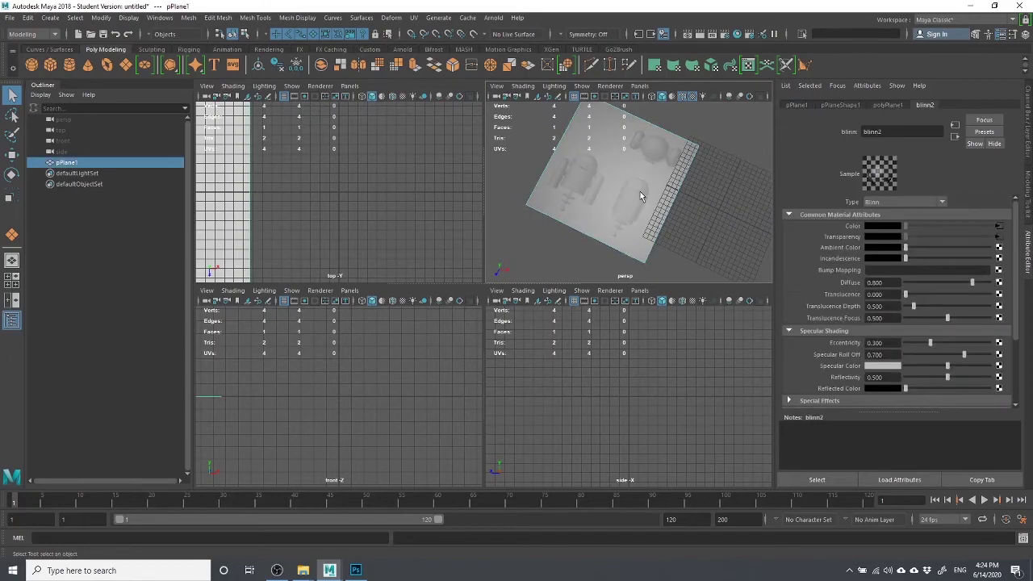
click(699, 208)
Set the plane's Blinn Eccentricity, Specular Roll Off and Reflectivity to 0 and its Specular Color to black.
click(653, 203)
scroll(607, 163, up, 2)
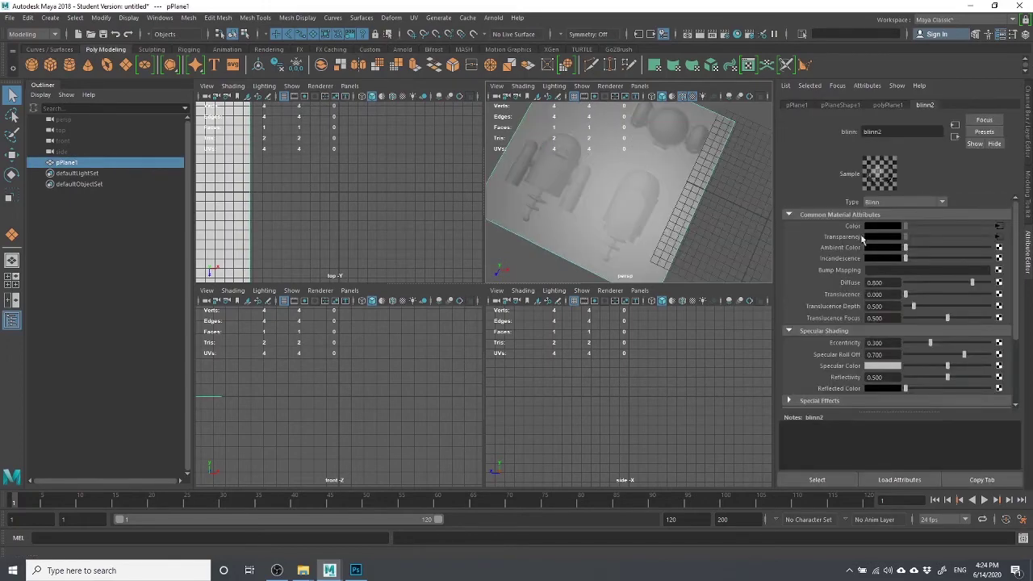
drag(929, 343, 900, 345)
drag(963, 355, 905, 377)
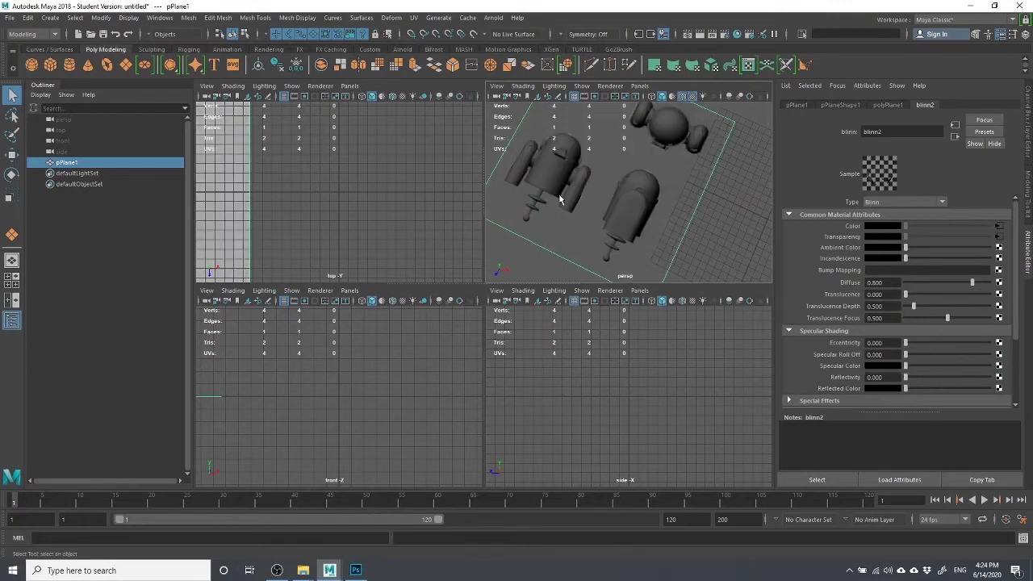
Raise the Ambient Color of the plane's Blinn material to full white.
click(744, 240)
click(683, 196)
scroll(682, 197, down, 5)
alt+drag(679, 206, 659, 126)
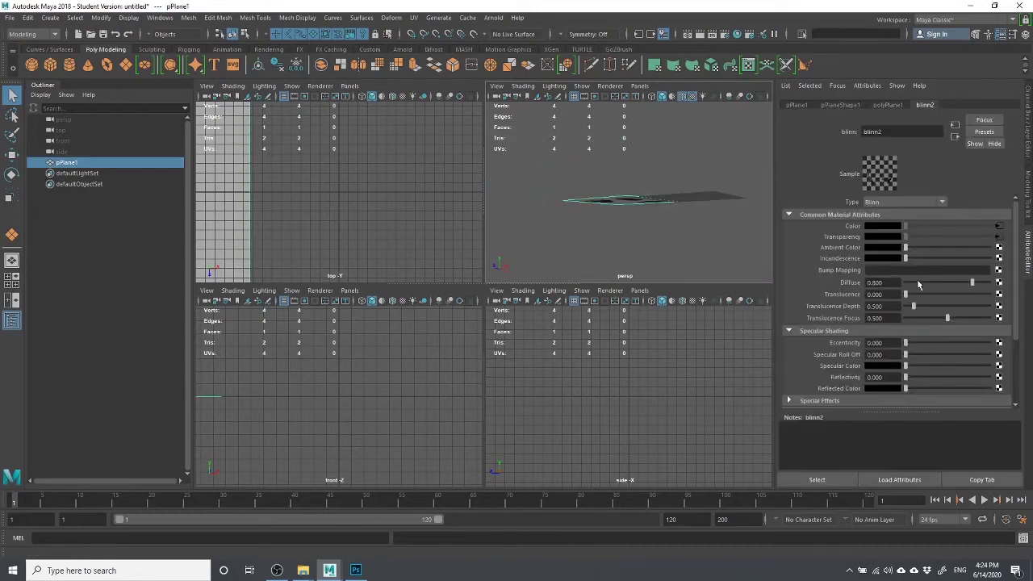
drag(906, 248, 990, 247)
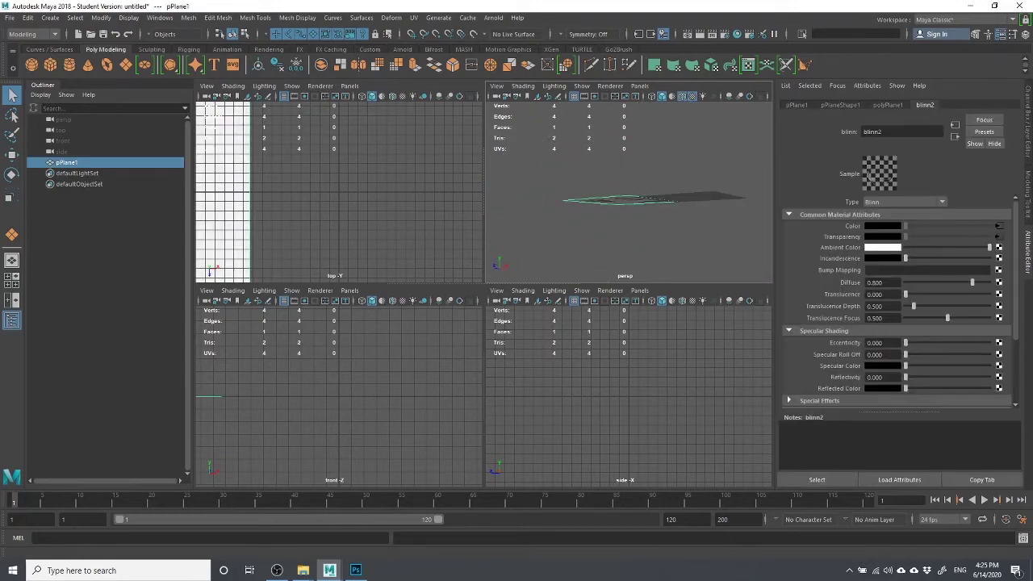
Examine the robot views on the brightened plane, both selected and deselected, from different distances and angles.
alt+drag(711, 219, 695, 266)
scroll(652, 189, up, 6)
click(693, 206)
scroll(679, 208, down, 6)
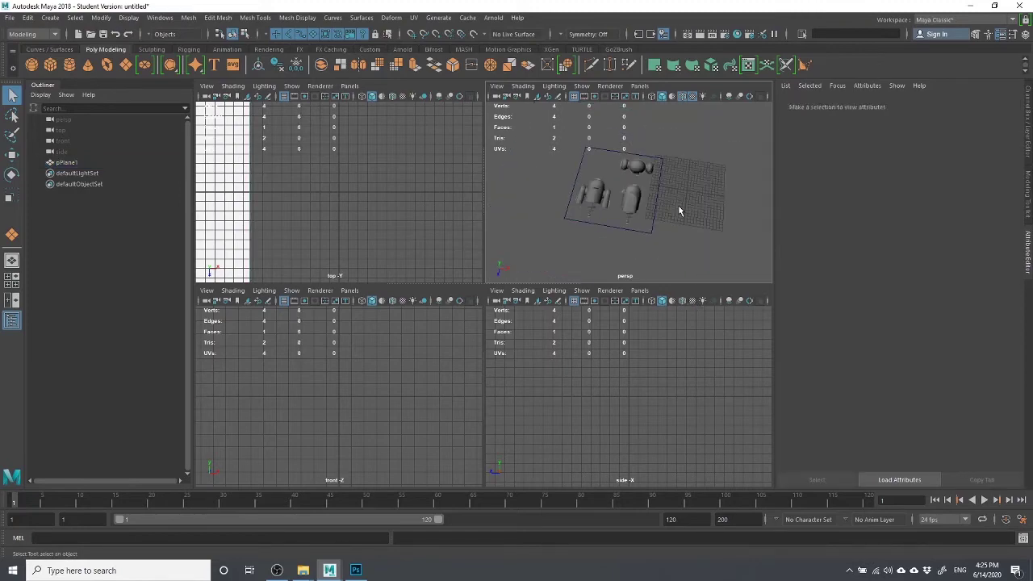
drag(688, 184, 687, 185)
scroll(648, 175, up, 3)
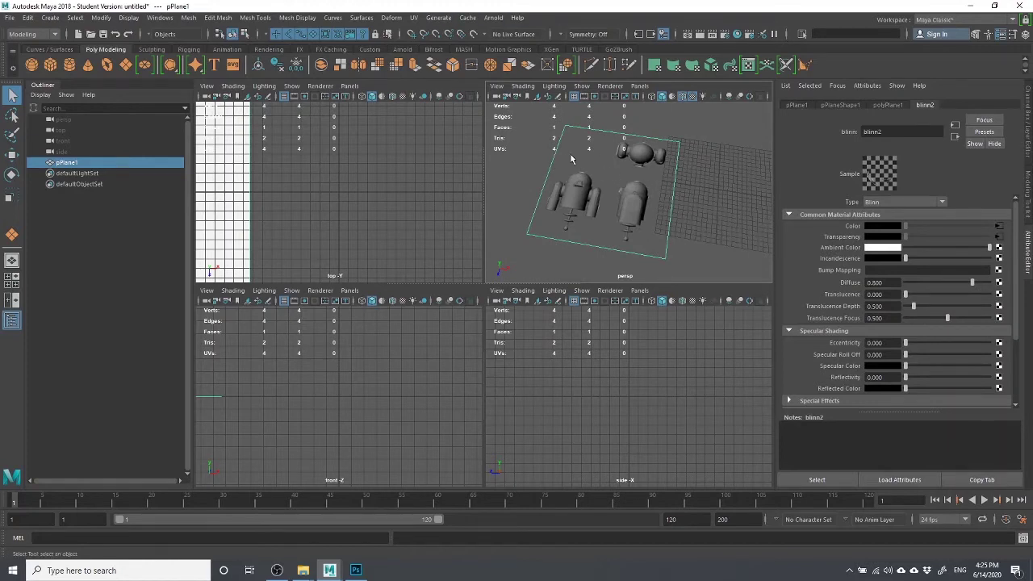
click(525, 157)
click(565, 175)
Maximize the perspective view and deselect the plane.
key(space)
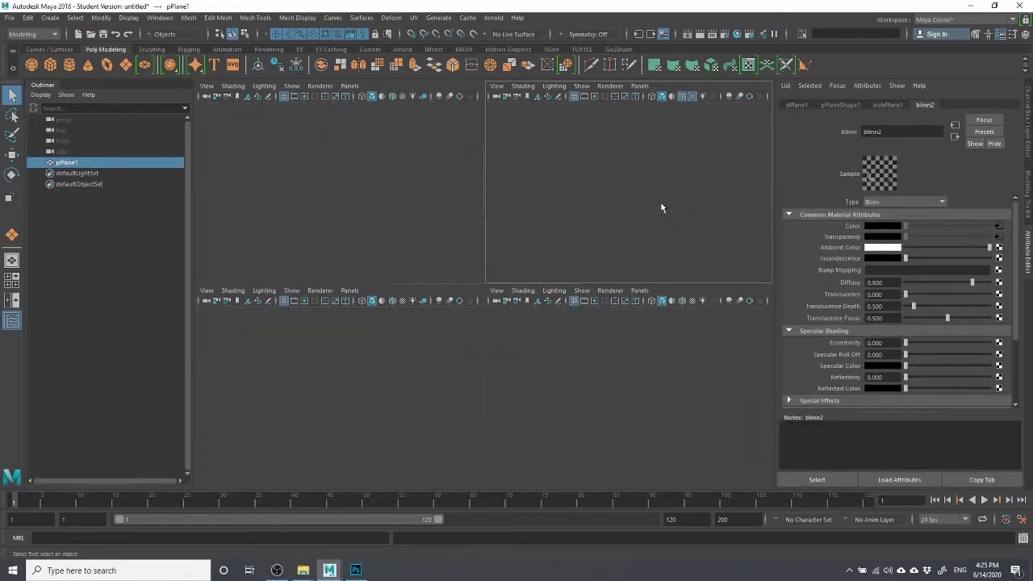
click(653, 253)
scroll(485, 259, down, 5)
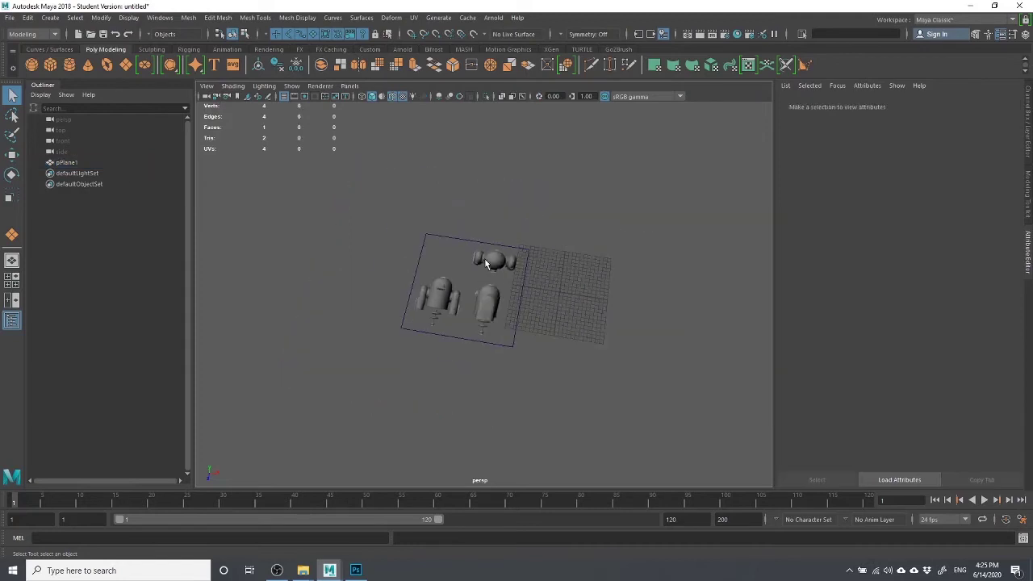
Select the textured plane and stand it upright by setting its Rotate X to 90.
click(486, 313)
scroll(608, 322, up, 3)
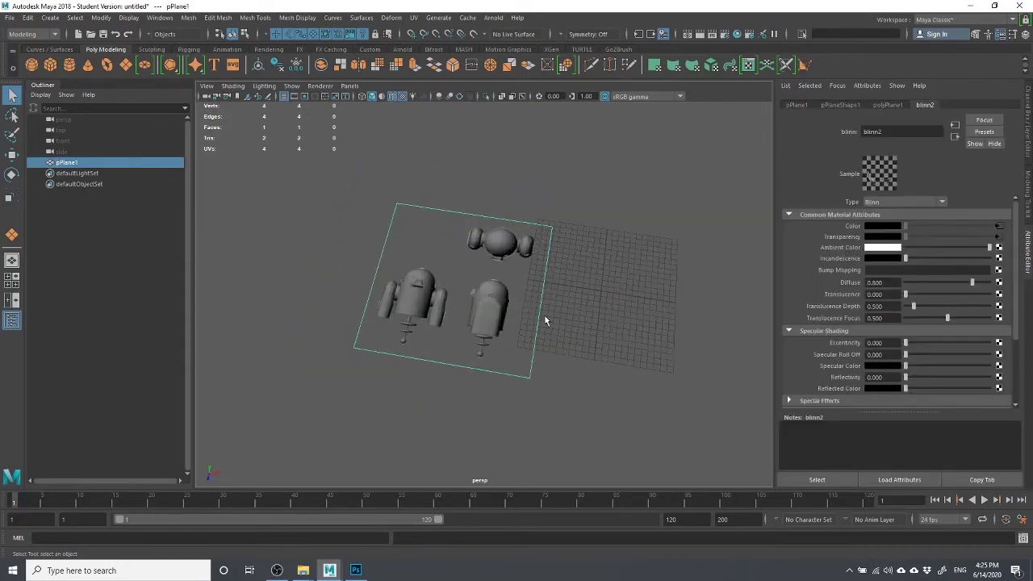
key(e)
drag(476, 339, 466, 372)
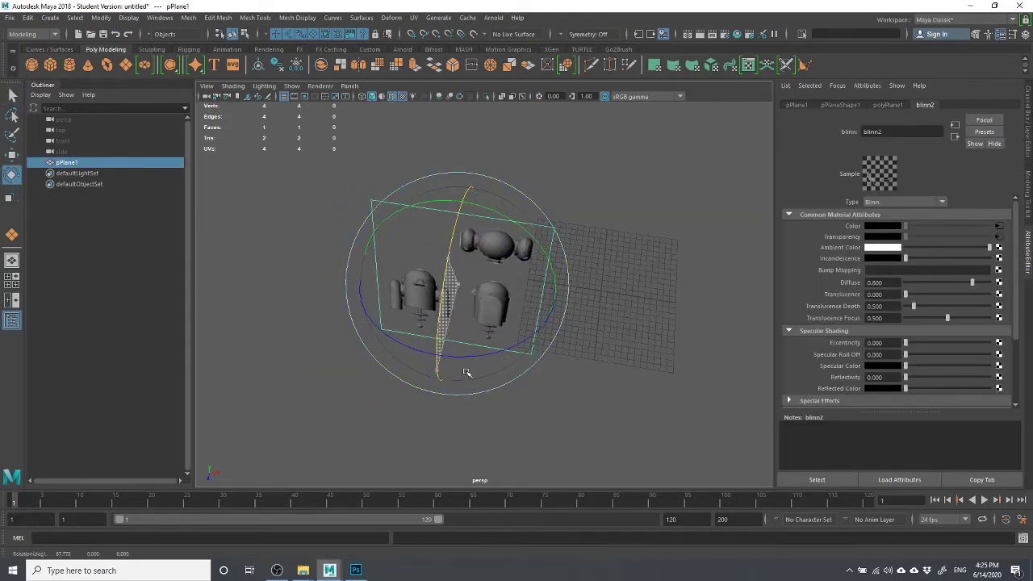
drag(448, 250, 444, 277)
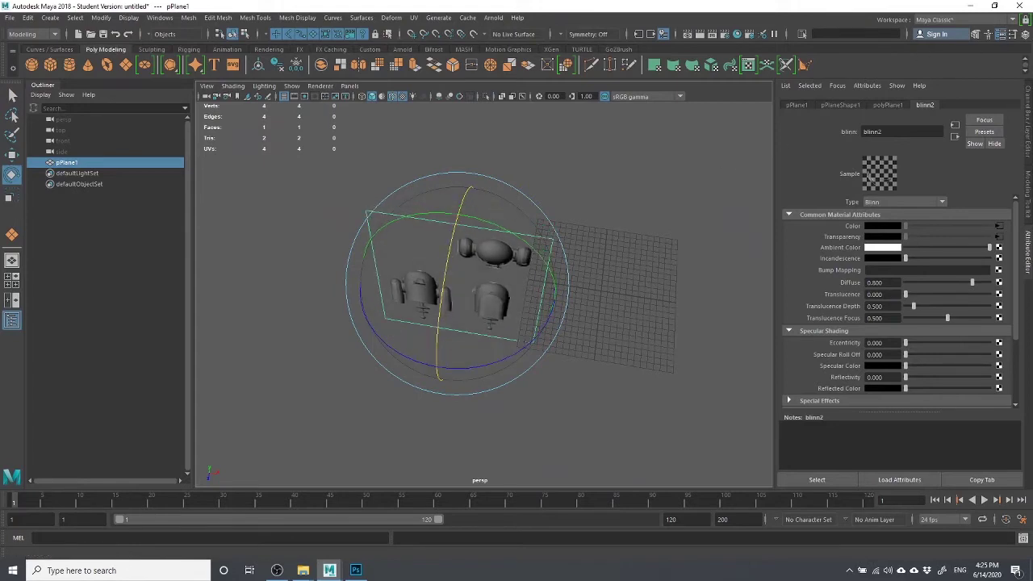
click(1025, 35)
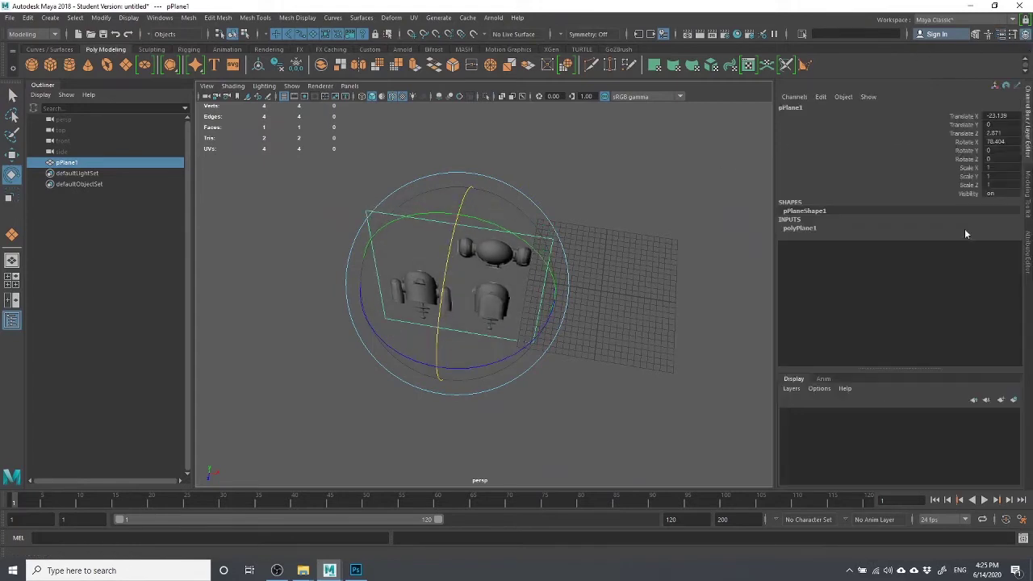
double_click(1016, 142)
text(90)
key(Tab)
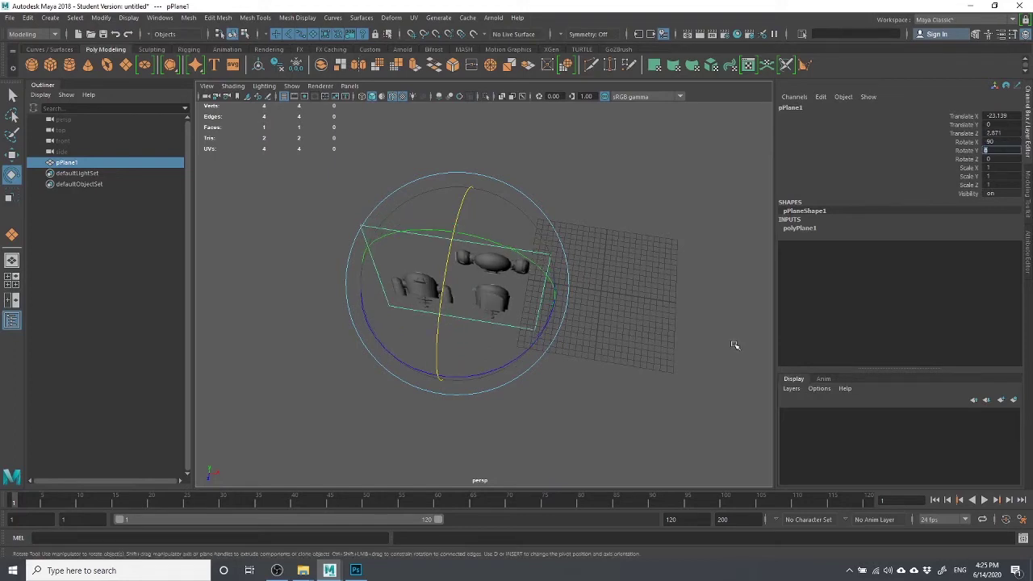
Move the upright plane over the grid, to about X 6.6, Y 5.1 and Z -2.6.
alt+drag(669, 383, 646, 265)
key(w)
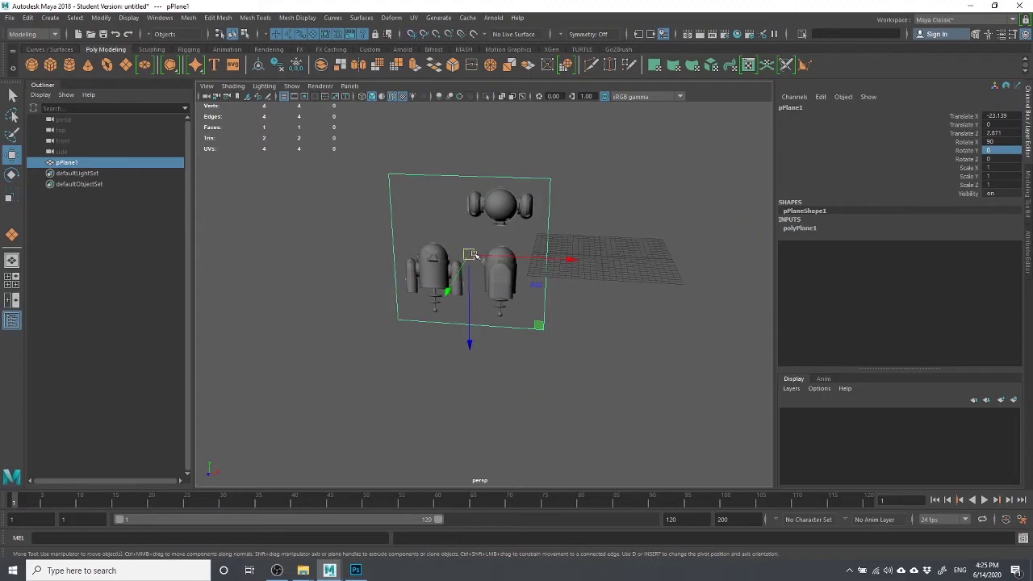
drag(469, 254, 683, 301)
alt+middle_drag(729, 331, 519, 226)
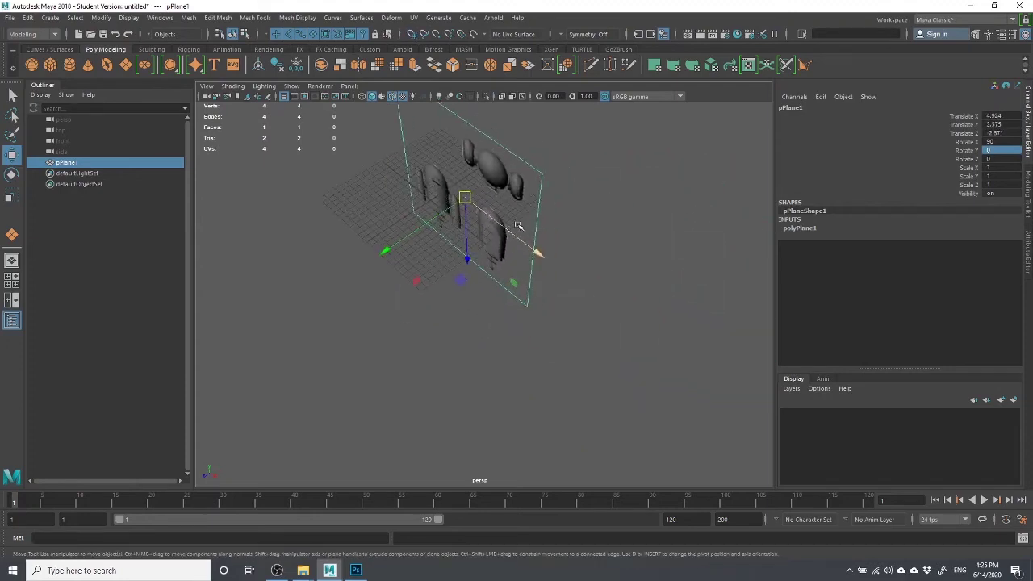
alt+drag(519, 226, 539, 211)
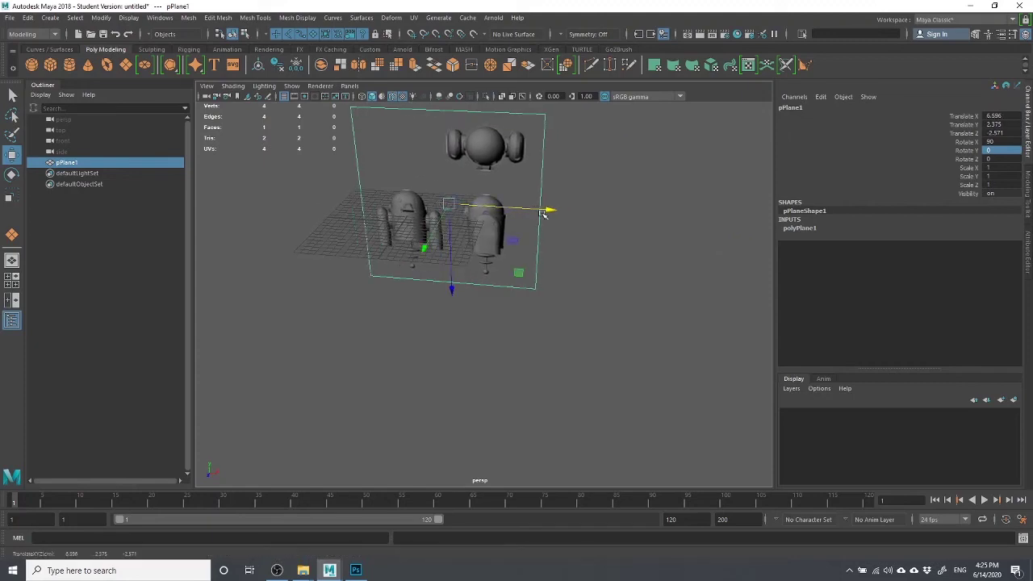
drag(454, 288, 452, 270)
Turn on textured shading in the front view and maximize that view.
key(space)
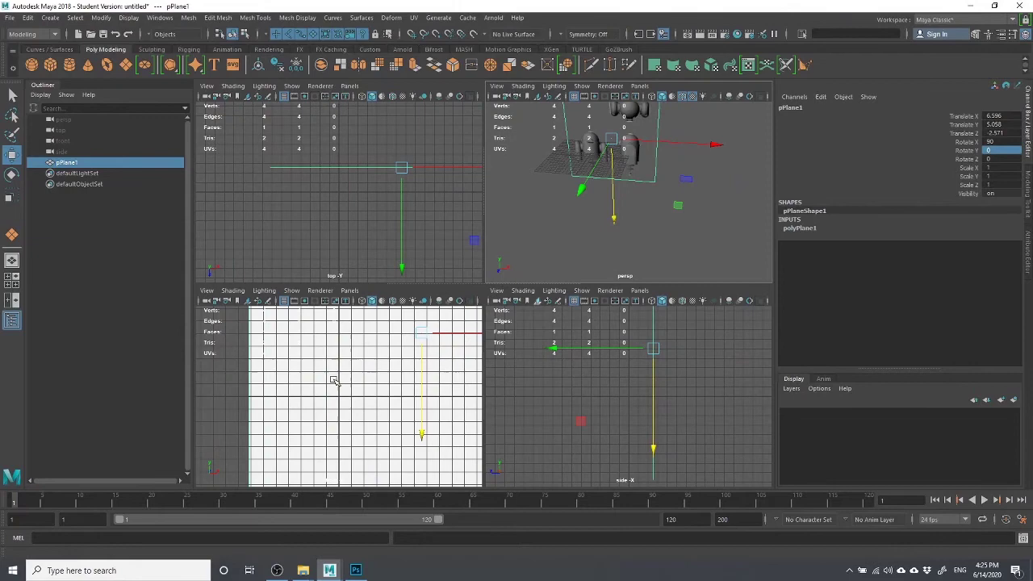
click(334, 380)
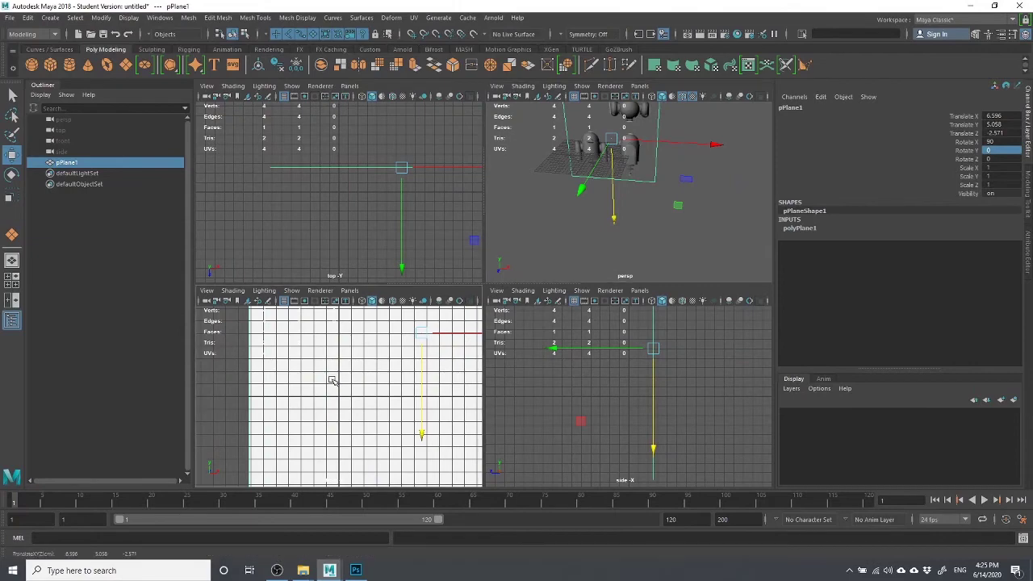
key(6)
scroll(339, 379, down, 5)
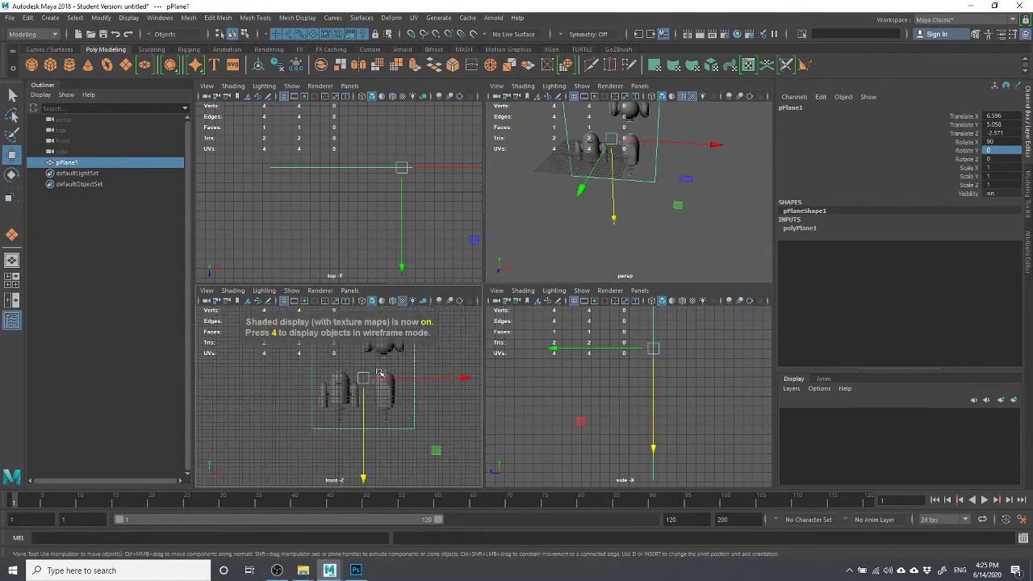
scroll(364, 369, up, 5)
key(space)
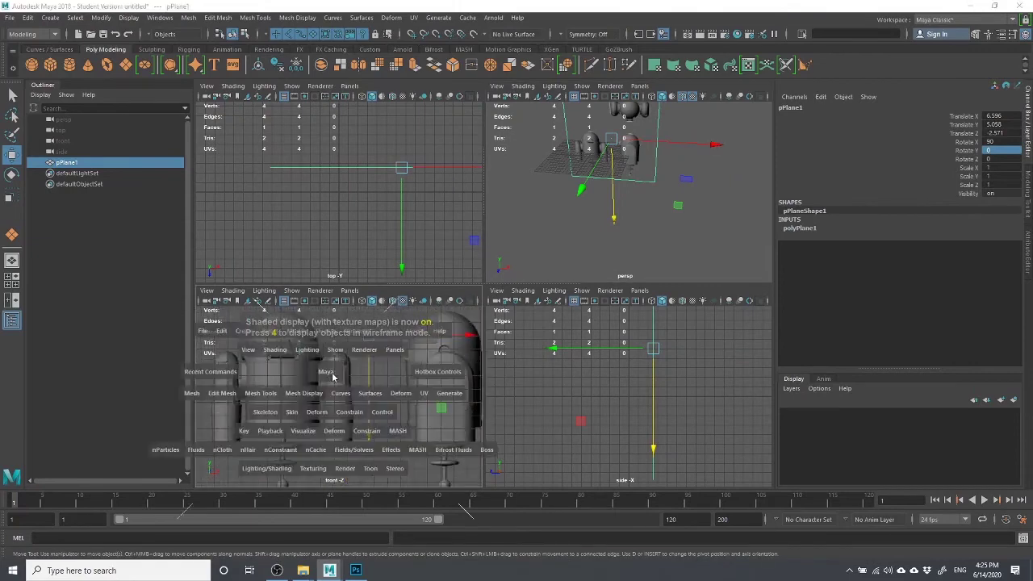
Raise the plane in the front view to about X 6.4, Y 12 so the robots' bases sit on the horizontal grid axis.
scroll(445, 217, down, 4)
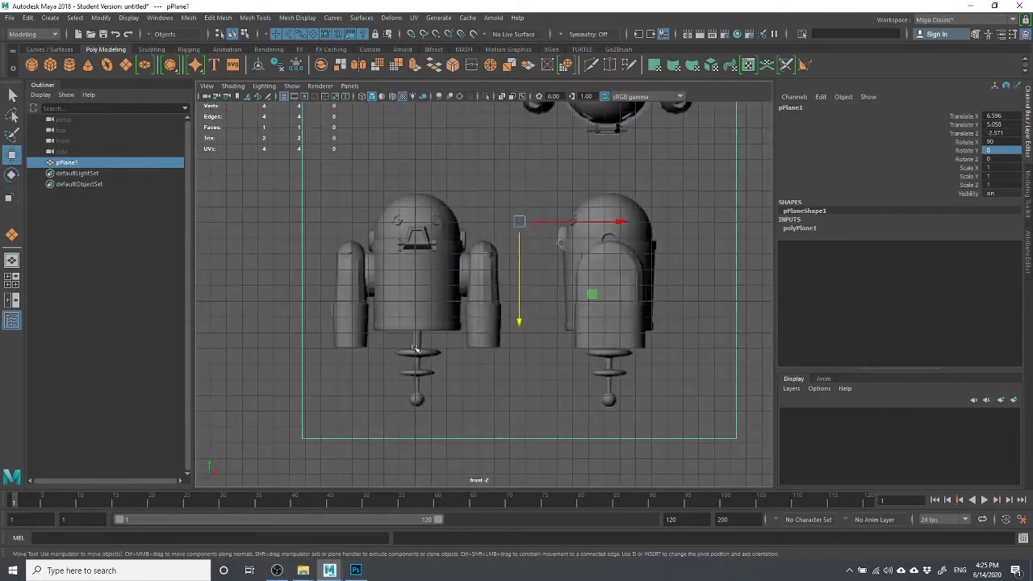
drag(505, 255, 500, 195)
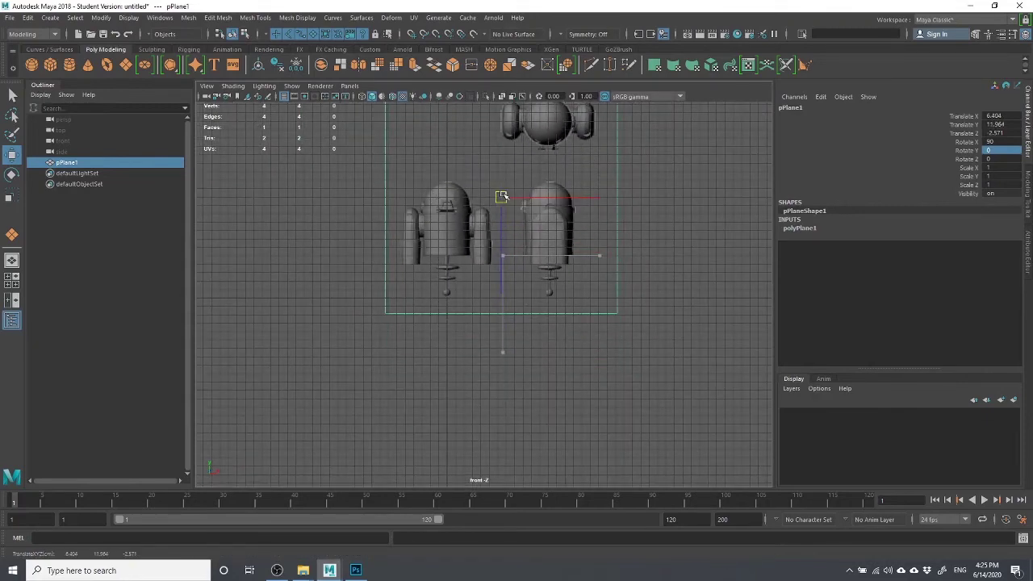
scroll(502, 192, up, 2)
scroll(411, 316, up, 1)
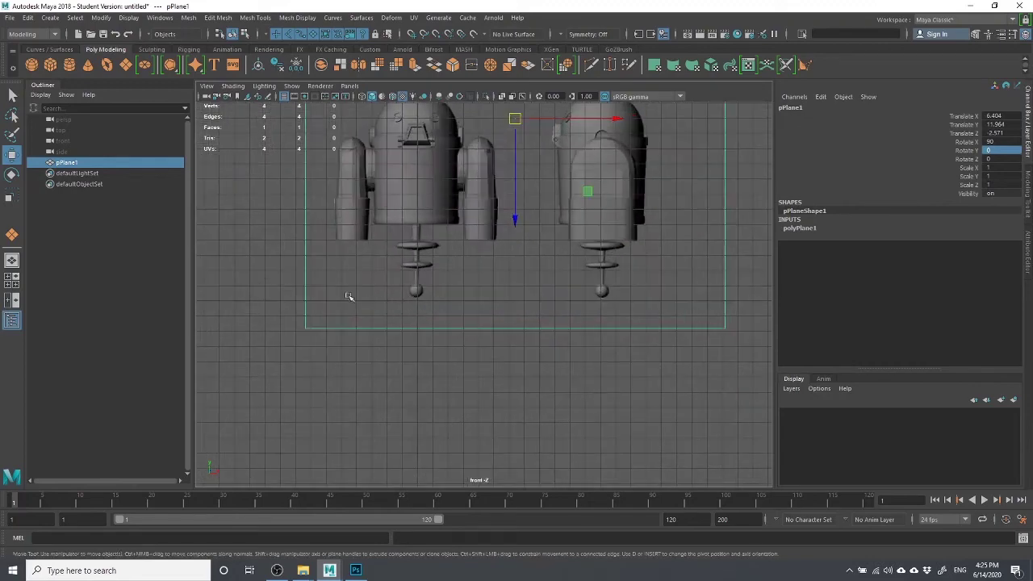
scroll(231, 299, down, 2)
drag(271, 309, 279, 299)
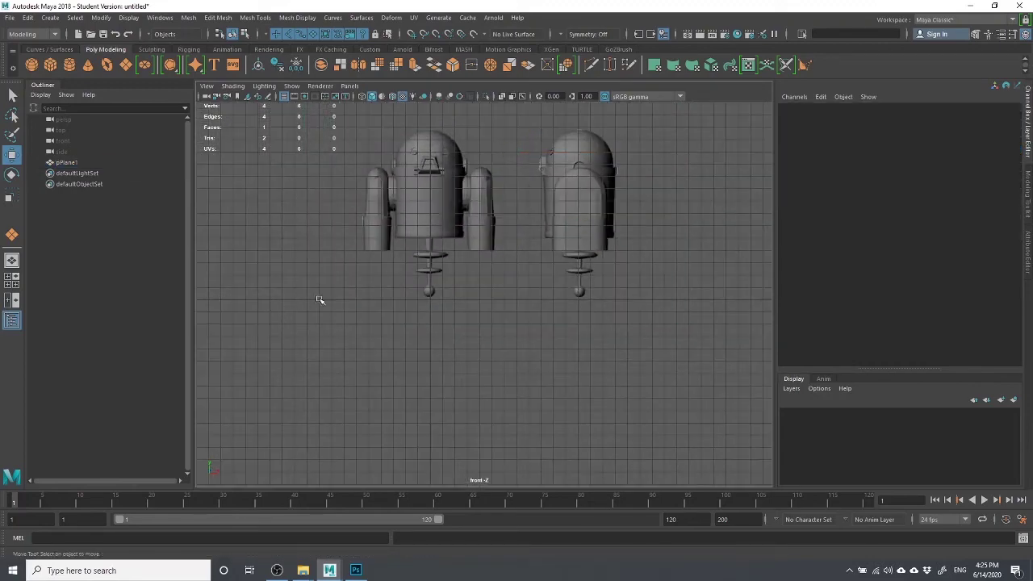
click(414, 291)
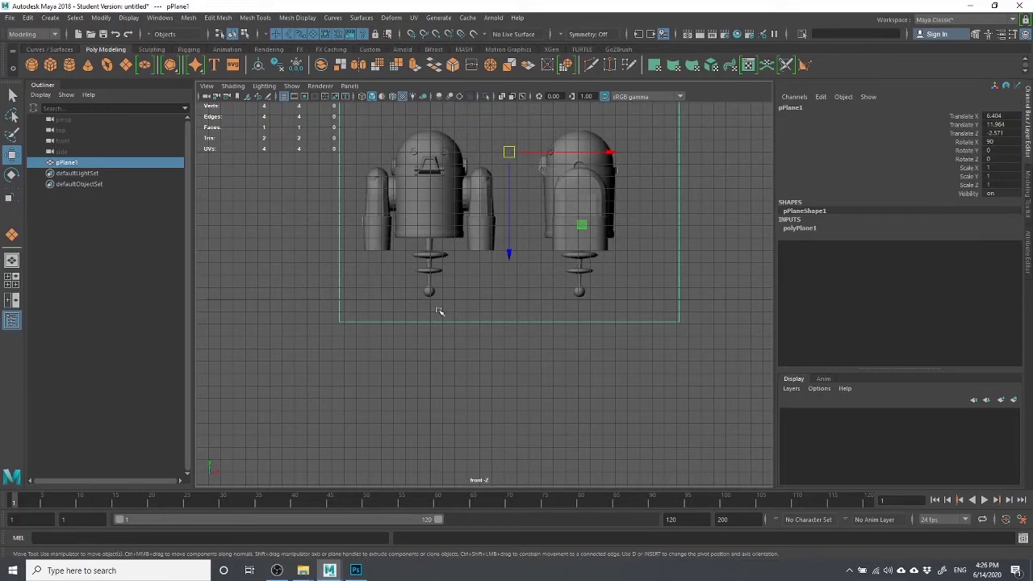
click(252, 301)
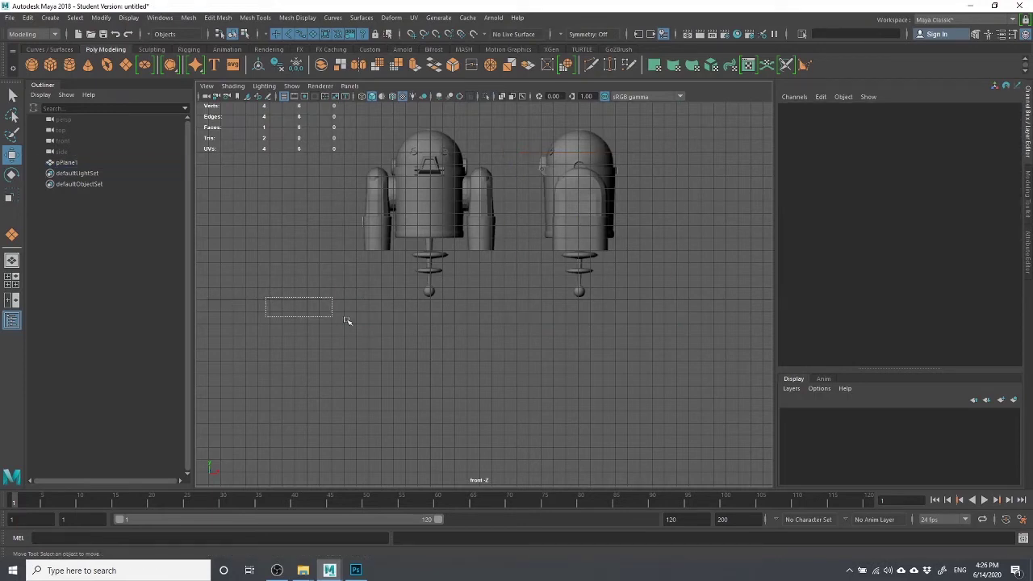
drag(347, 321, 405, 295)
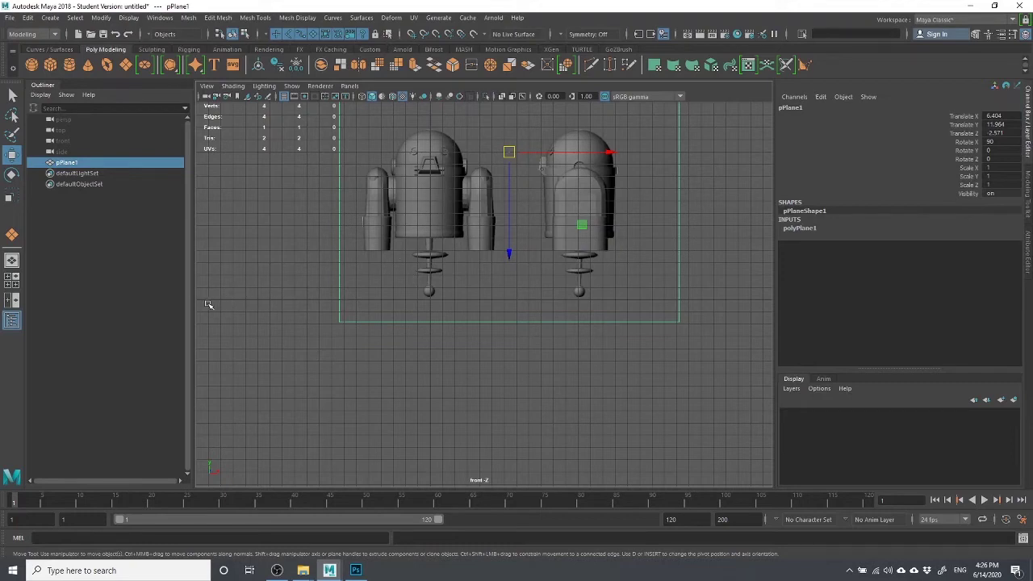
Move the reference plane in the front view to about X 6.5, Y 12.7, lifting the robots' bases slightly above the horizontal grid axis.
click(238, 301)
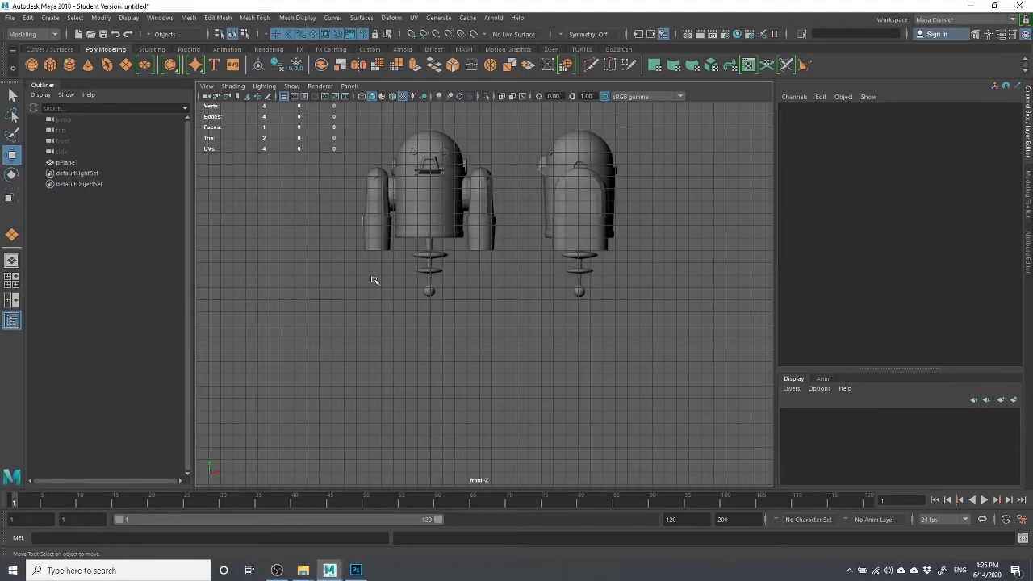
click(434, 232)
scroll(435, 273, up, 2)
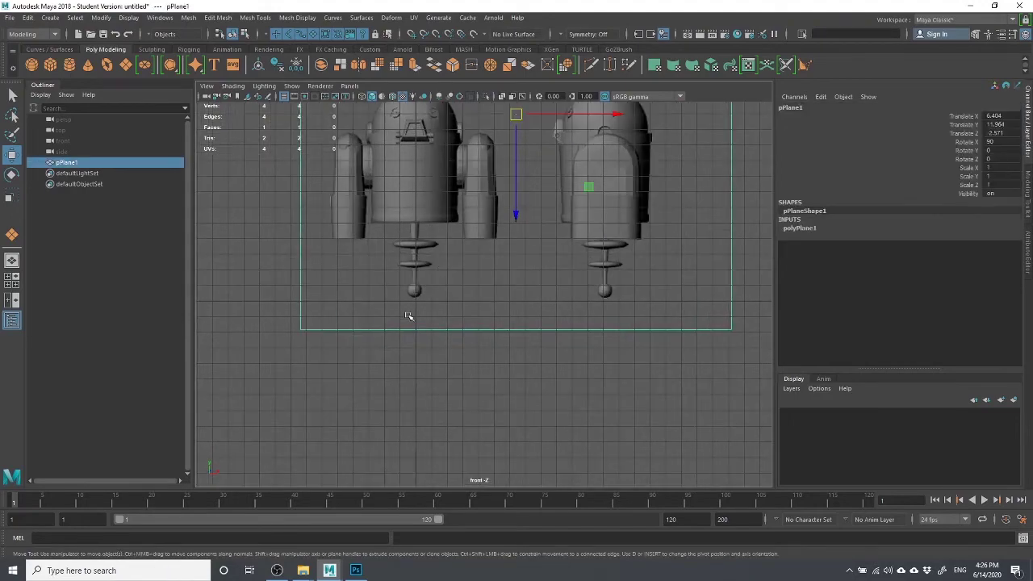
scroll(431, 262, up, 4)
scroll(388, 305, down, 5)
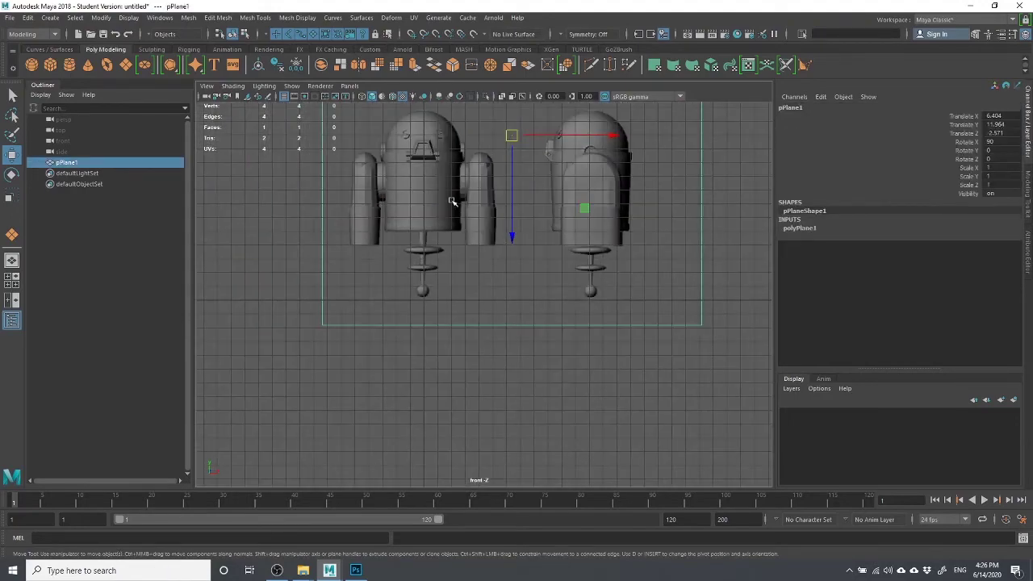
scroll(452, 201, down, 1)
mouse_move(508, 166)
mouse_down()
mouse_move(507, 142)
mouse_move(509, 156)
mouse_up()
scroll(436, 248, up, 3)
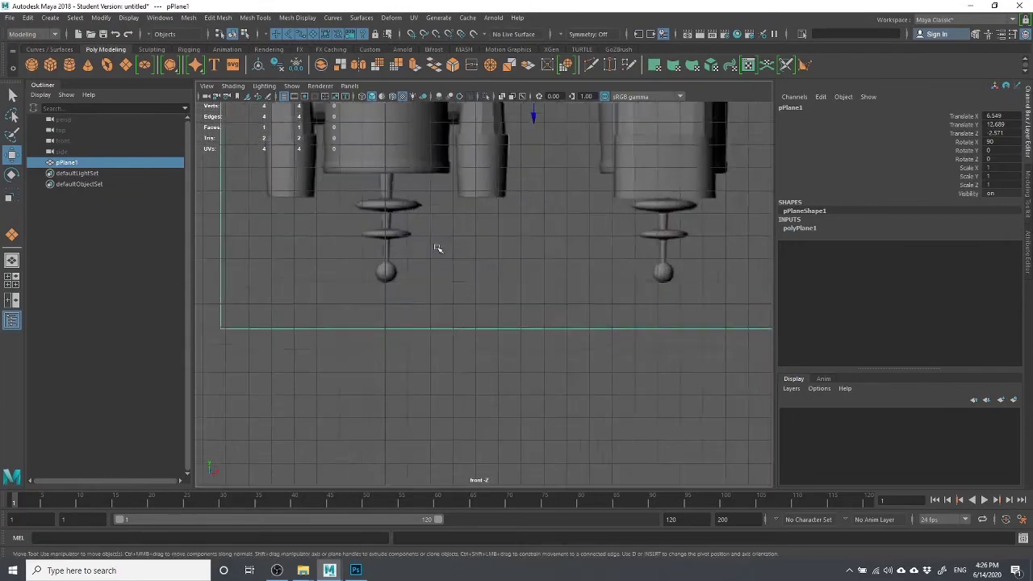
scroll(438, 248, up, 3)
alt+middle_drag(323, 321, 438, 287)
scroll(439, 220, up, 3)
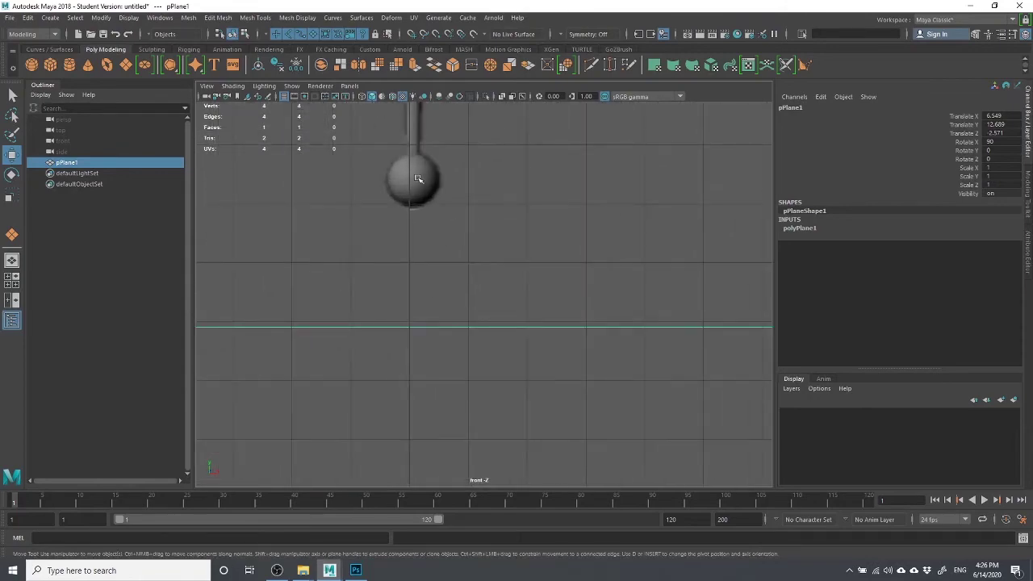
scroll(369, 236, down, 6)
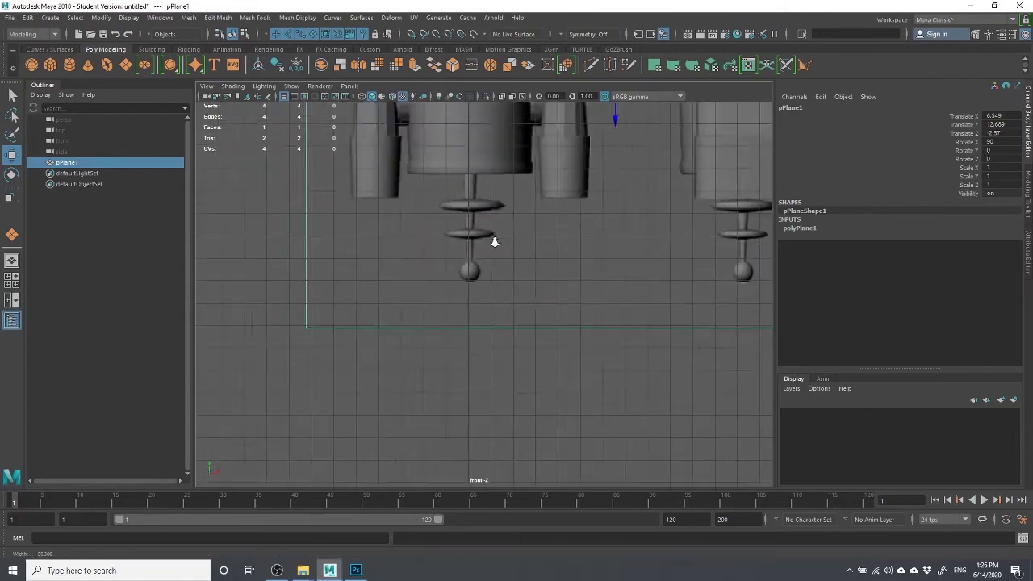
drag(654, 141, 658, 145)
scroll(584, 229, up, 4)
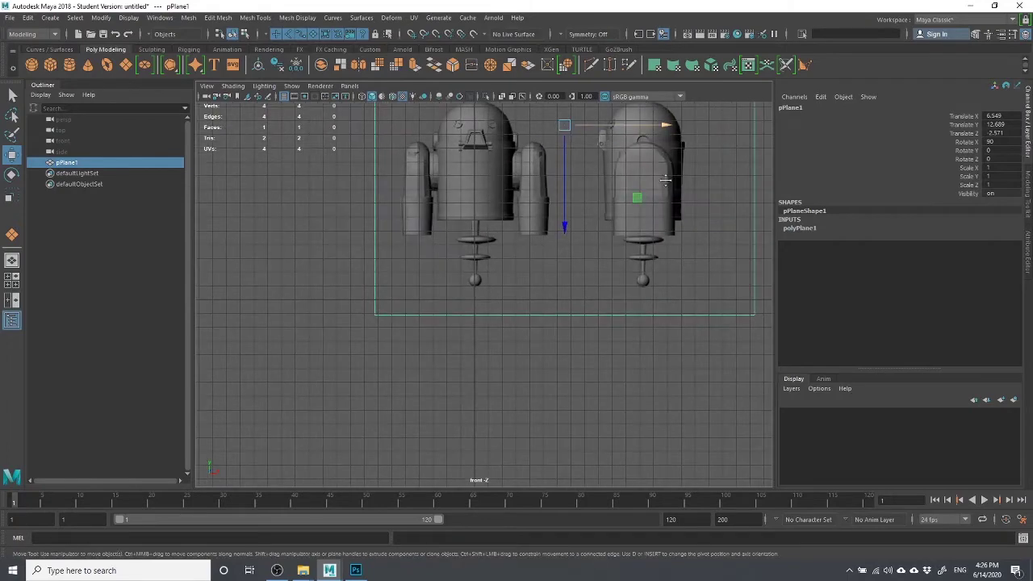
scroll(585, 230, down, 5)
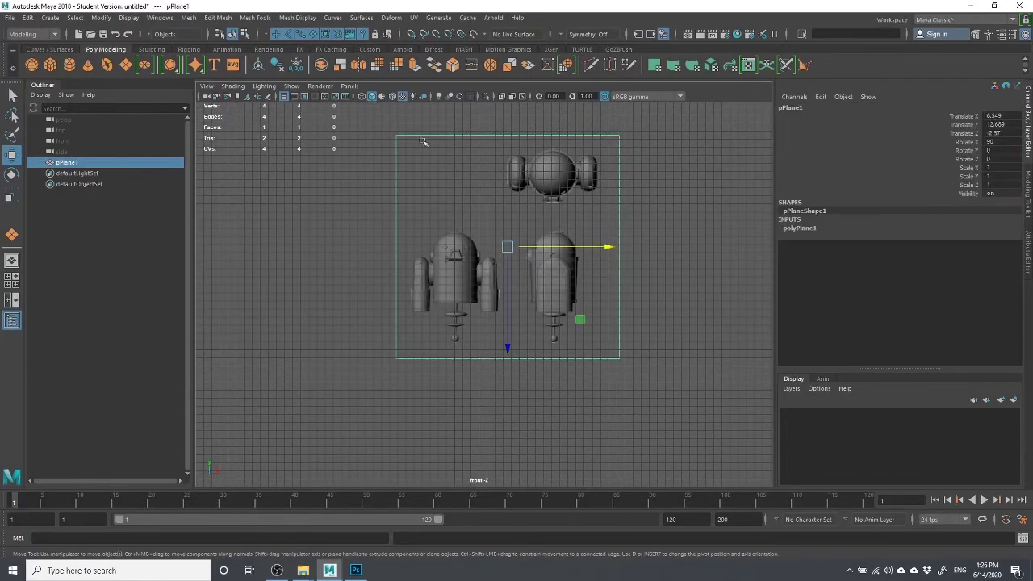
Duplicate the reference plane and set the copy's Rotate Y to 90 so it stands perpendicular to the original.
key(space)
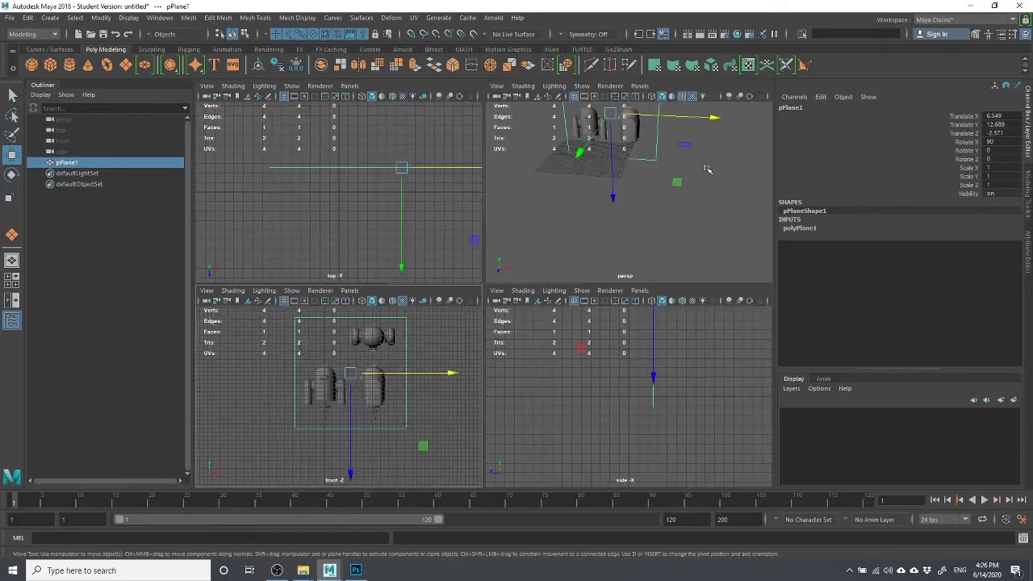
key(ctrl+d)
key(e)
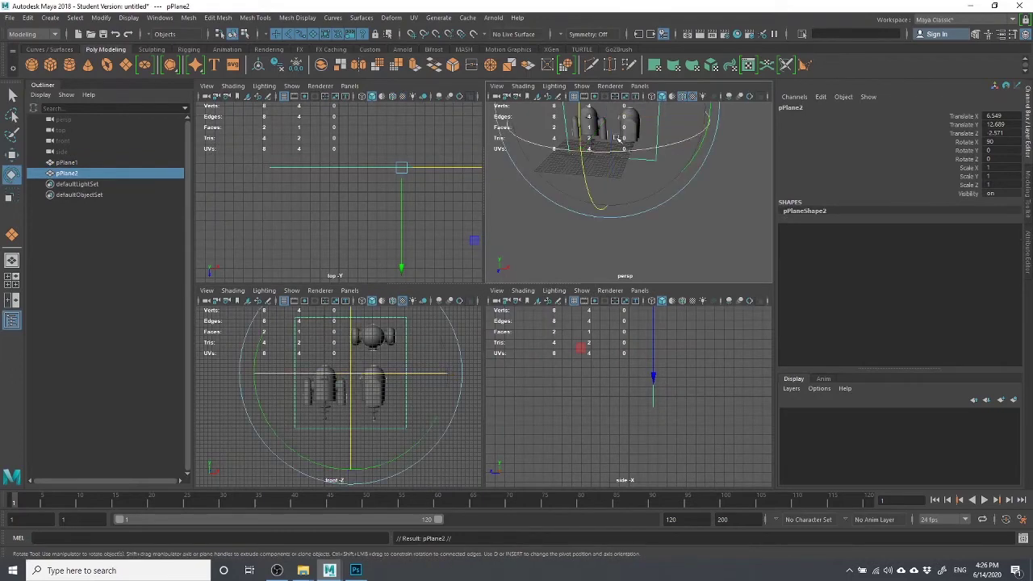
alt+drag(597, 134, 597, 207)
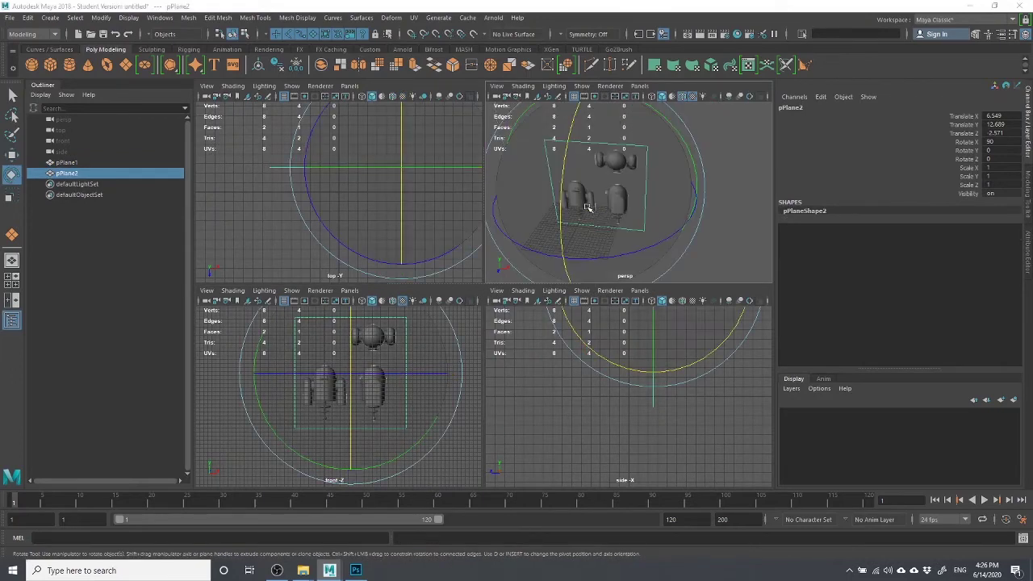
key(space)
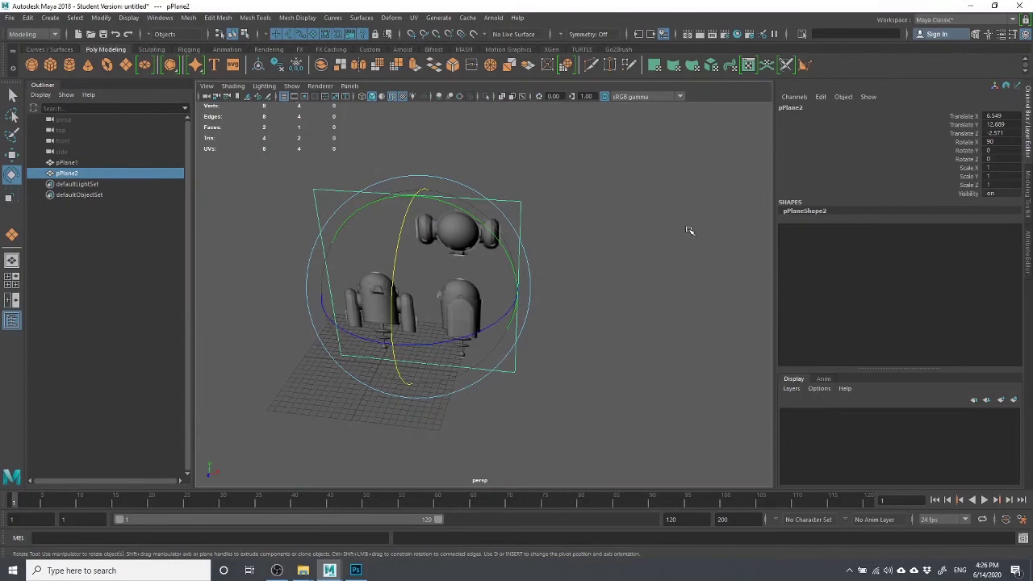
drag(493, 361, 583, 262)
drag(458, 343, 505, 299)
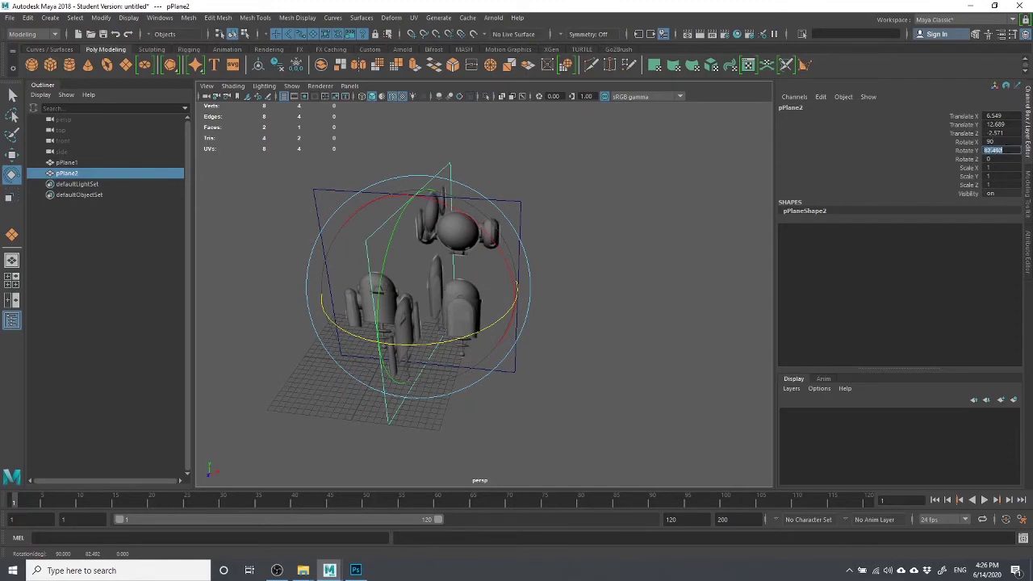
text(90)
key(Return)
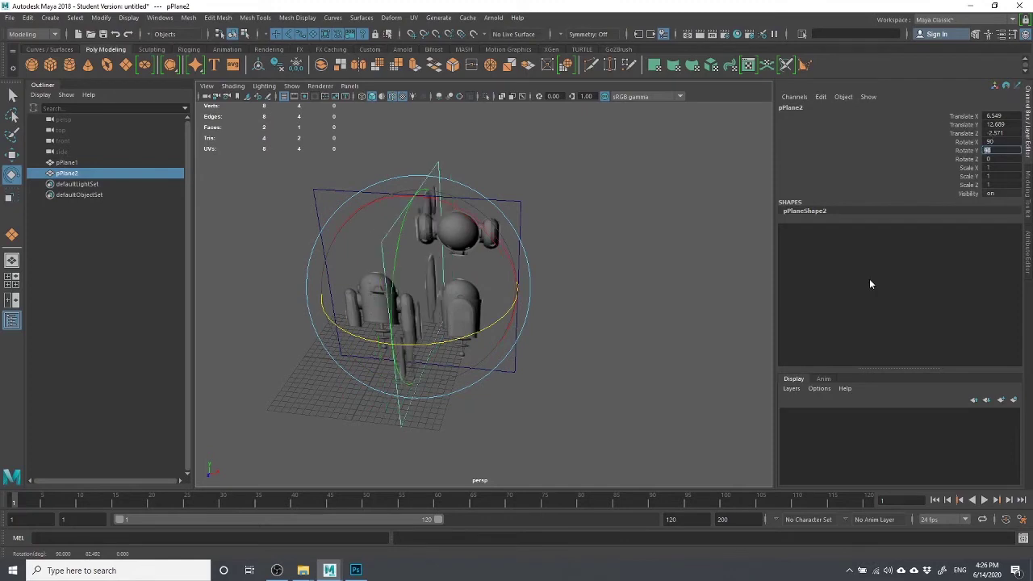
Move the rotated copy to about Z 3.0 and set its Translate X to 0.
alt+drag(523, 367, 466, 342)
key(w)
drag(526, 253, 488, 248)
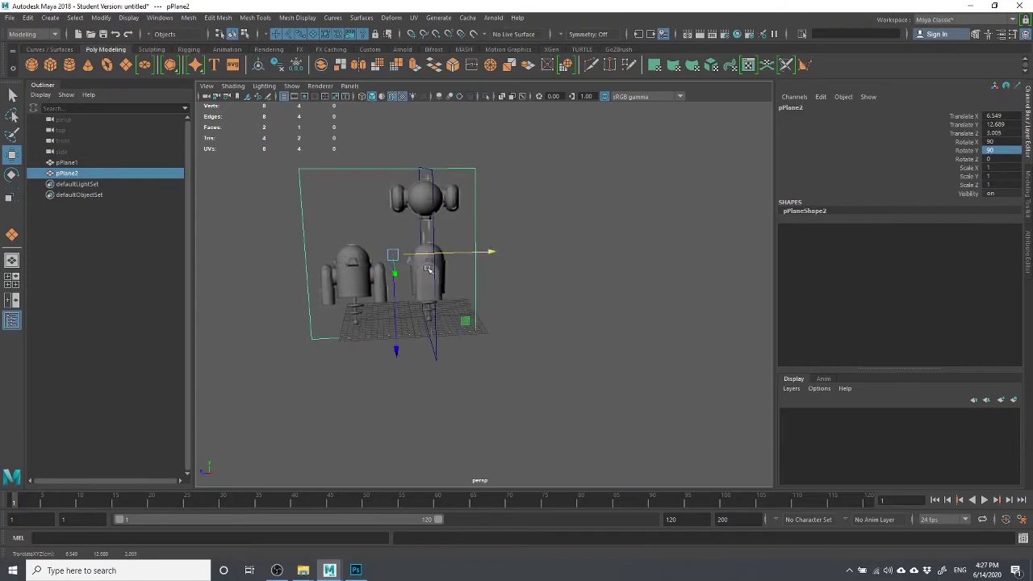
alt+drag(428, 269, 507, 256)
alt+right_drag(366, 169, 431, 231)
alt+drag(431, 230, 418, 237)
alt+middle_drag(417, 237, 515, 202)
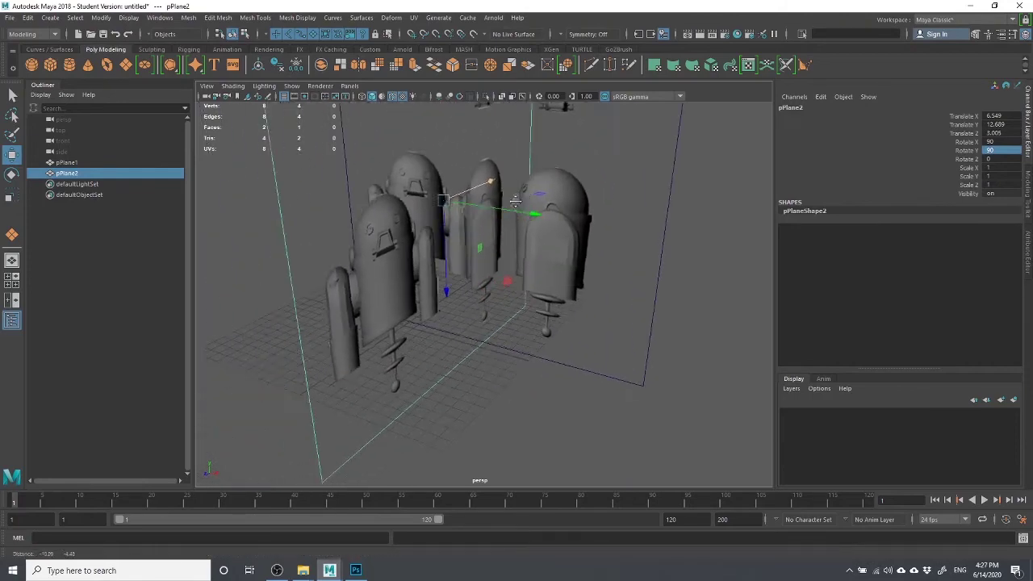
mouse_move(515, 200)
alt+mouse_down()
mouse_move(399, 199)
mouse_move(557, 196)
mouse_move(540, 189)
mouse_move(646, 202)
mouse_move(528, 204)
alt+mouse_up()
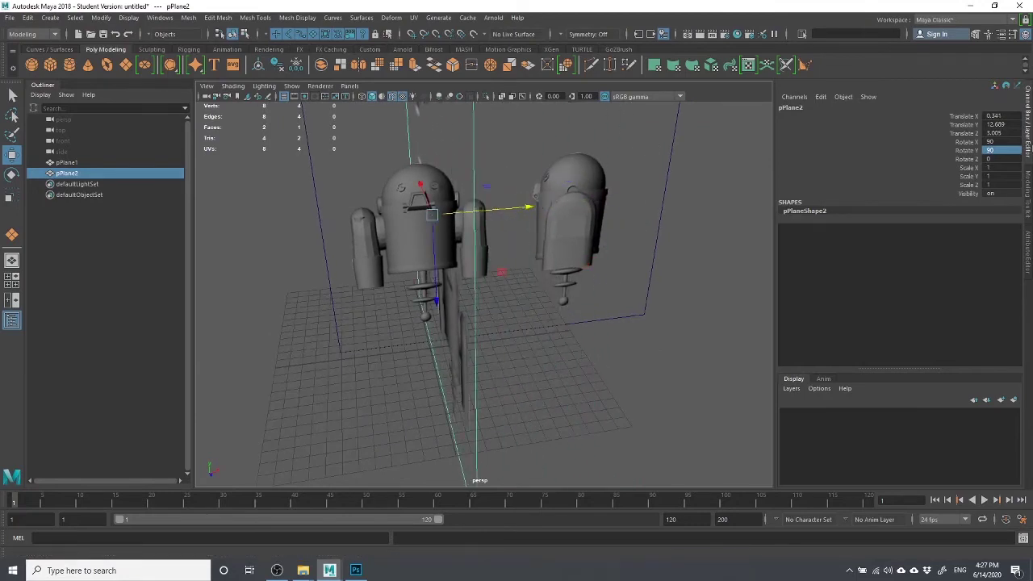
double_click(993, 115)
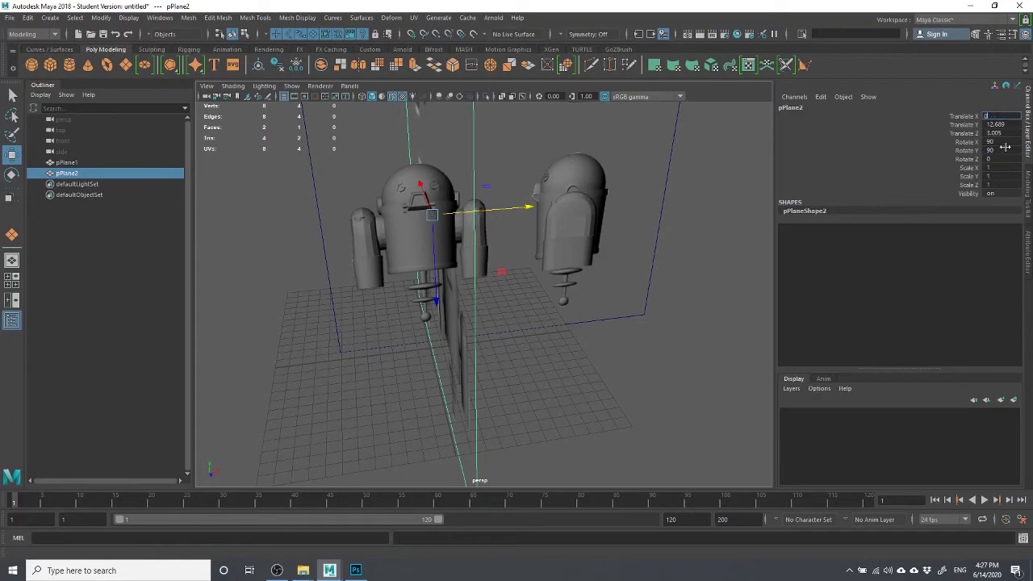
key(Return)
Examine the two crossed reference planes from several angles in the perspective view.
alt+drag(696, 263, 614, 234)
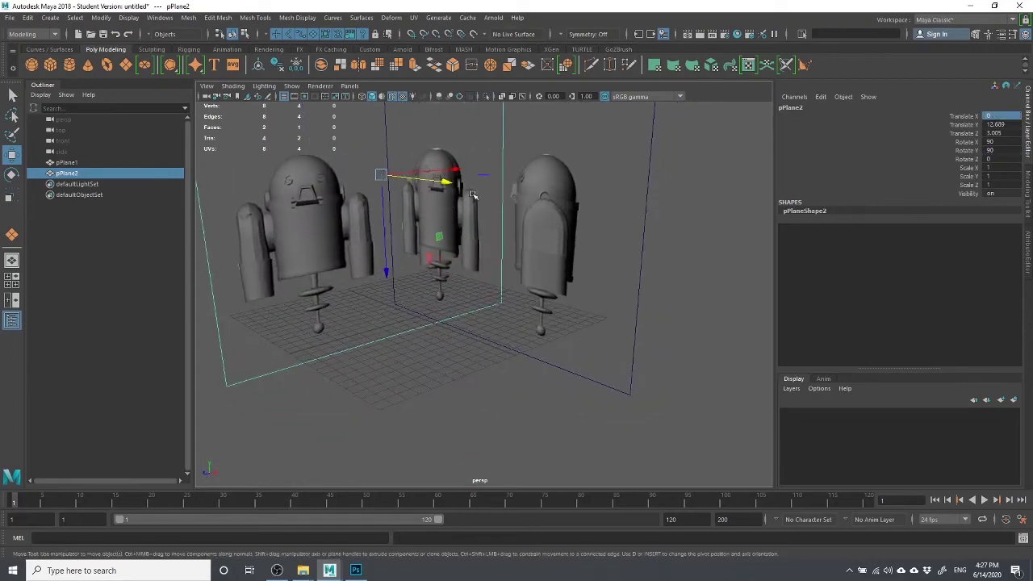
alt+drag(474, 196, 536, 242)
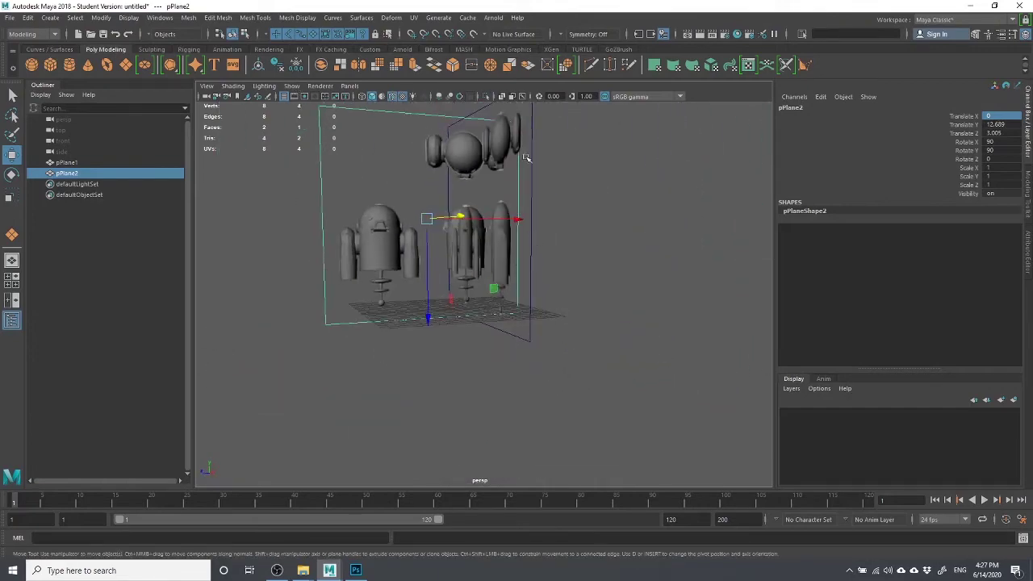
alt+right_drag(425, 256, 528, 279)
alt+middle_drag(655, 327, 656, 334)
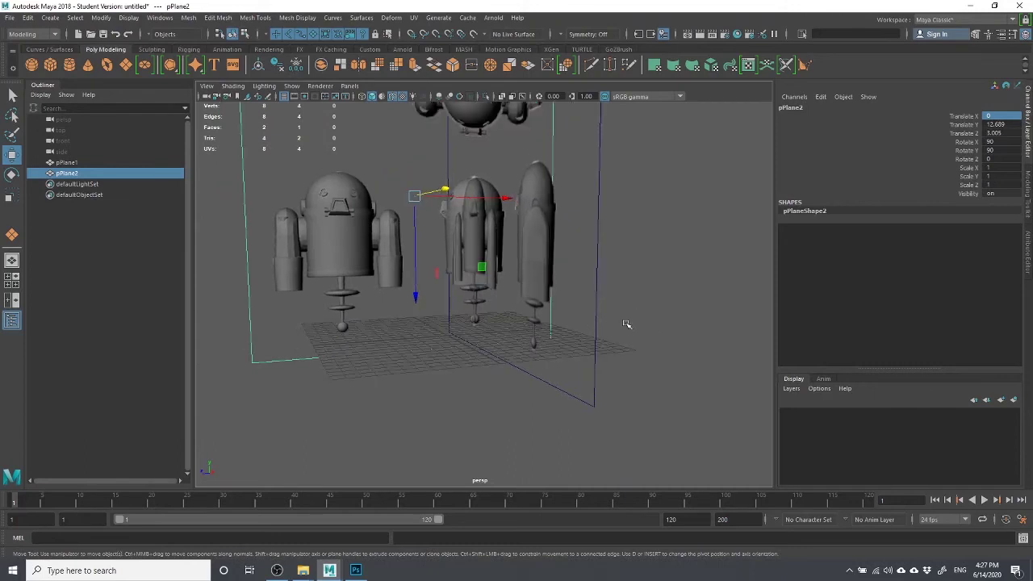
alt+drag(626, 323, 568, 311)
scroll(575, 345, down, 5)
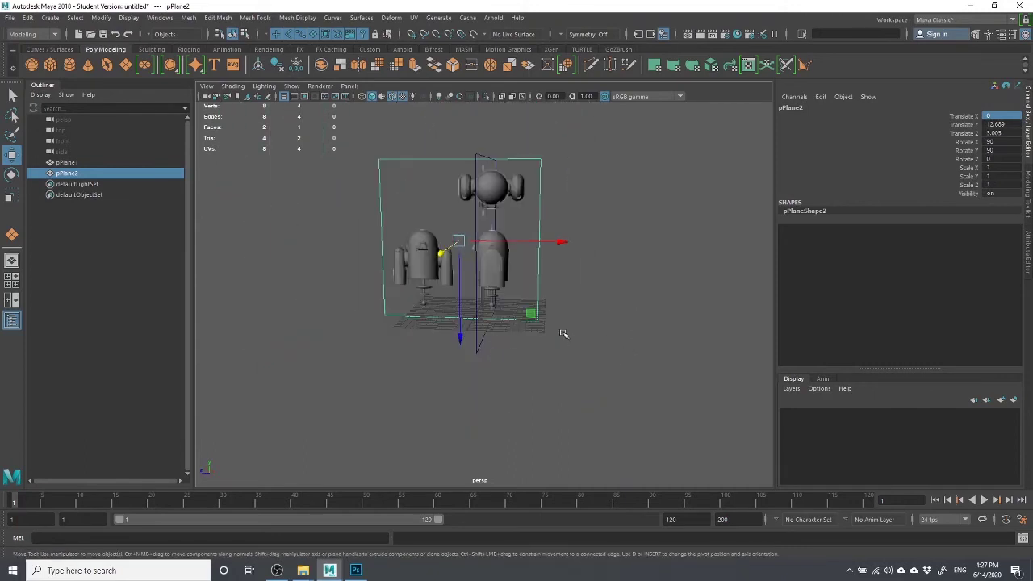
alt+drag(611, 346, 547, 335)
click(641, 351)
scroll(641, 351, up, 4)
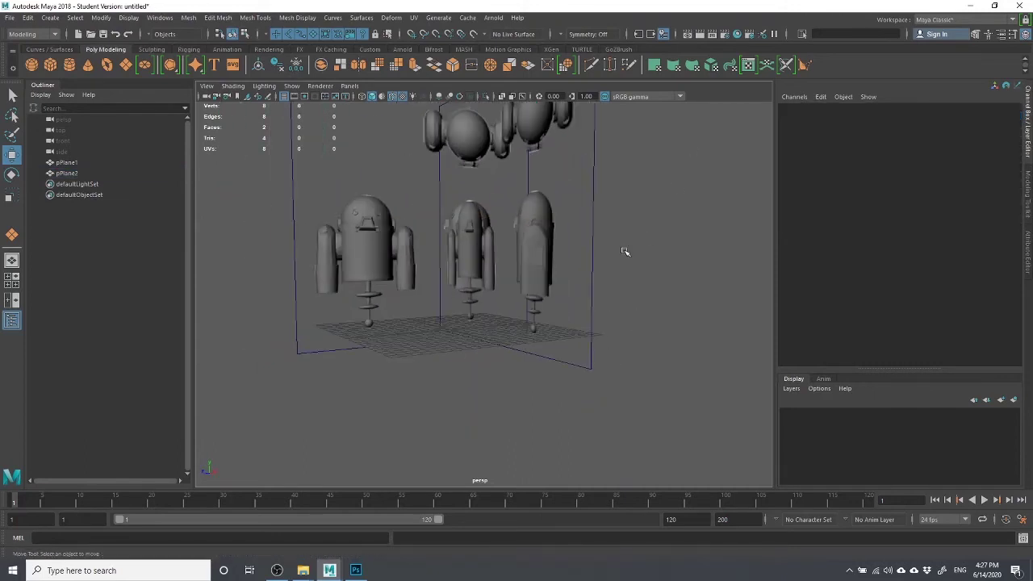
alt+drag(625, 251, 549, 288)
mouse_move(605, 357)
alt+mouse_down()
mouse_move(630, 353)
mouse_move(593, 358)
alt+mouse_up()
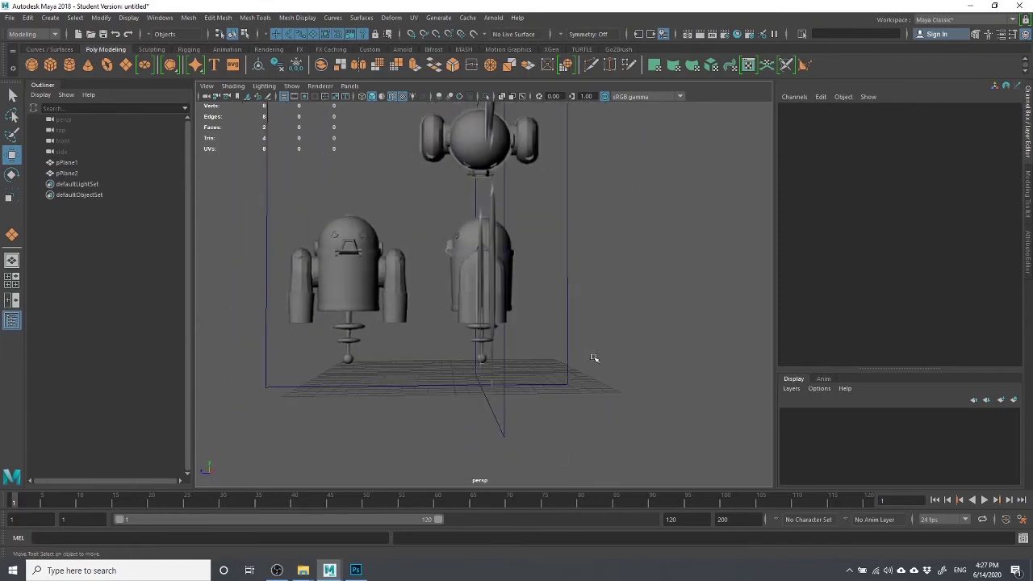
Multi-Cut the rotated plane with a vertical edge between the front and side robots and a horizontal edge beneath the top view.
click(325, 277)
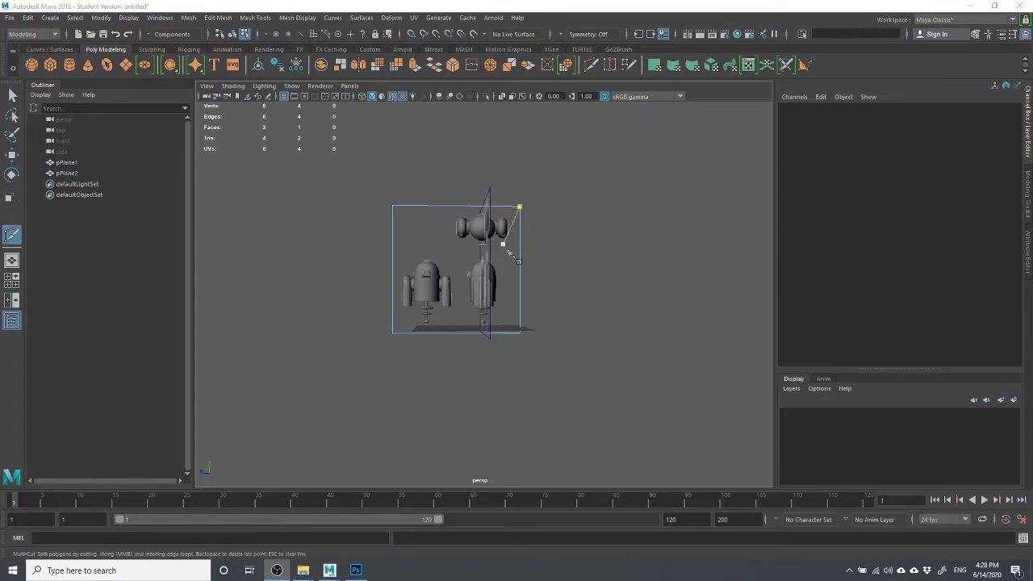
scroll(502, 243, up, 4)
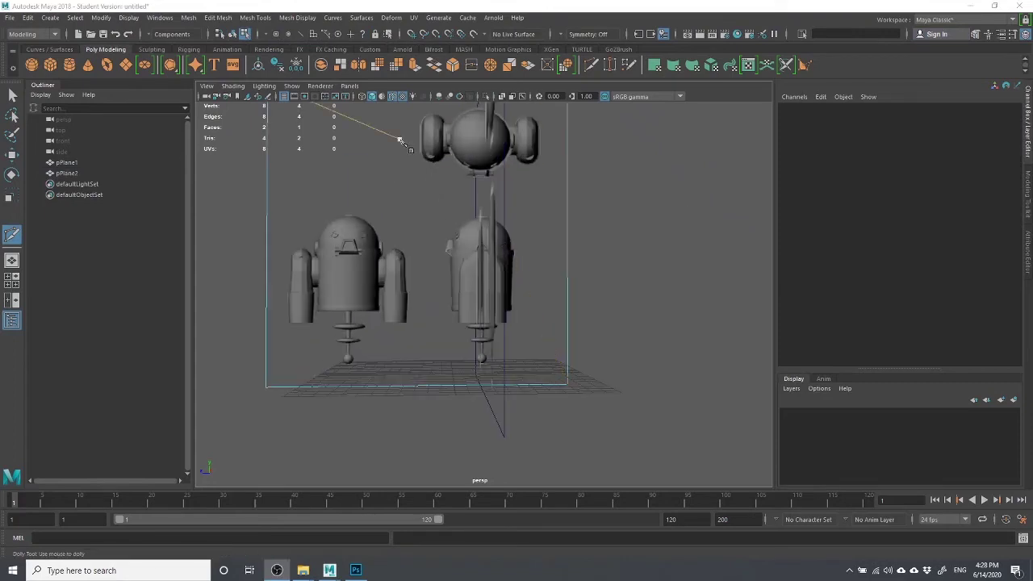
scroll(415, 210, down, 2)
mouse_move(484, 224)
alt+mouse_down()
mouse_move(451, 226)
mouse_move(525, 253)
mouse_move(485, 235)
alt+mouse_up()
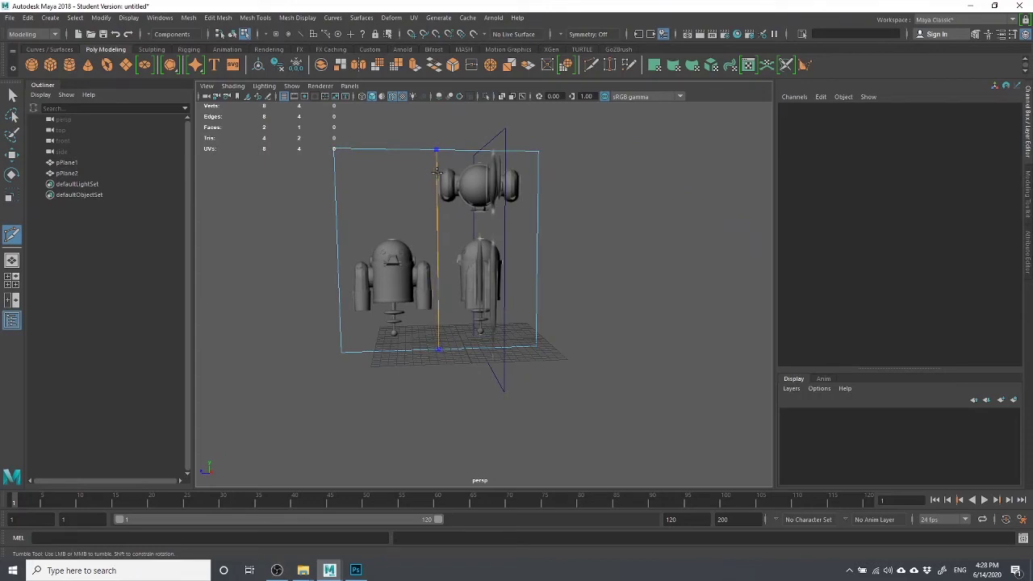
click(437, 171)
alt+right_drag(438, 151, 516, 201)
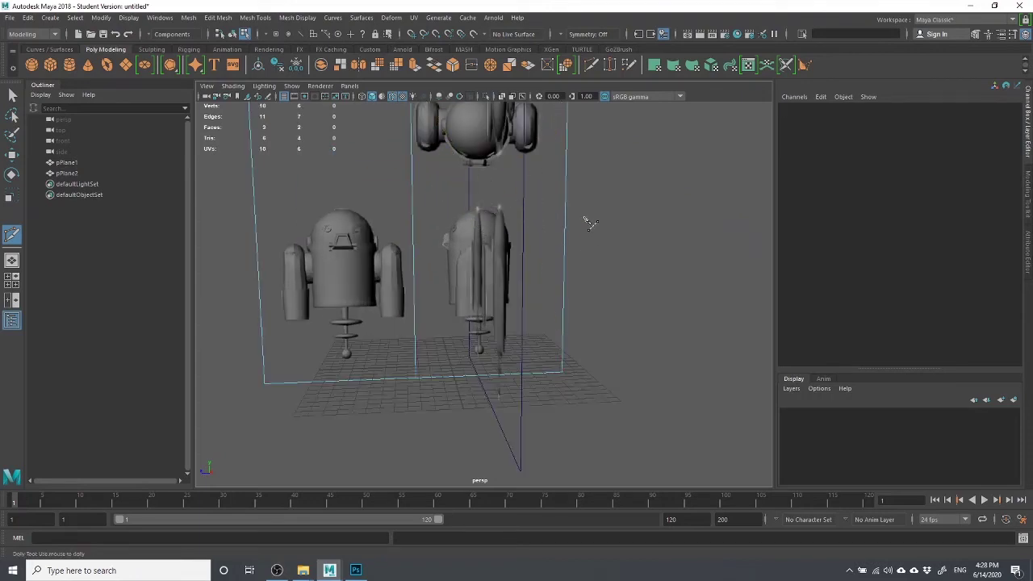
click(533, 192)
alt+drag(452, 271, 410, 259)
right_drag(217, 158, 209, 192)
Delete the rotated plane's faces with the front robot, the top view and the empty corner, leaving only the side-view face.
key(w)
scroll(291, 161, down, 5)
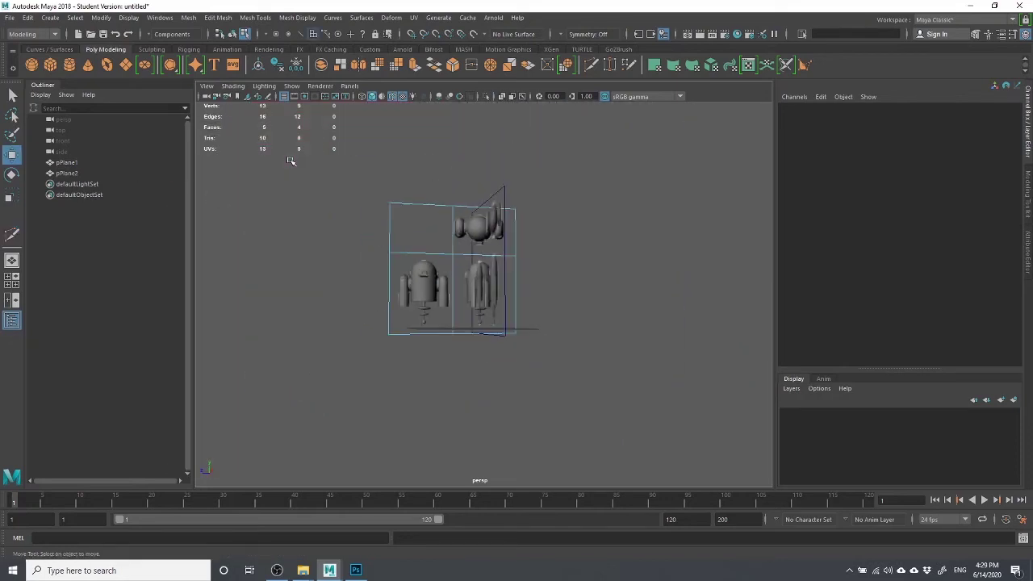
drag(376, 225, 385, 275)
key(Delete)
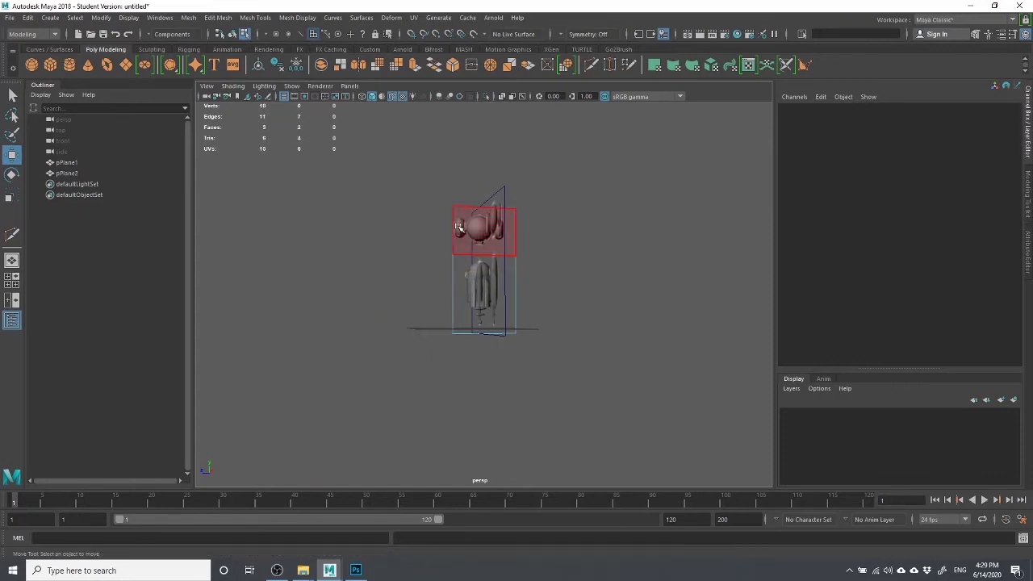
click(480, 240)
key(Delete)
scroll(475, 314, up, 4)
Return to object selection, duplicate the uncut reference plane and move the copy along X until it stands beside the original.
alt+drag(481, 230, 547, 175)
right_click(545, 175)
click(598, 158)
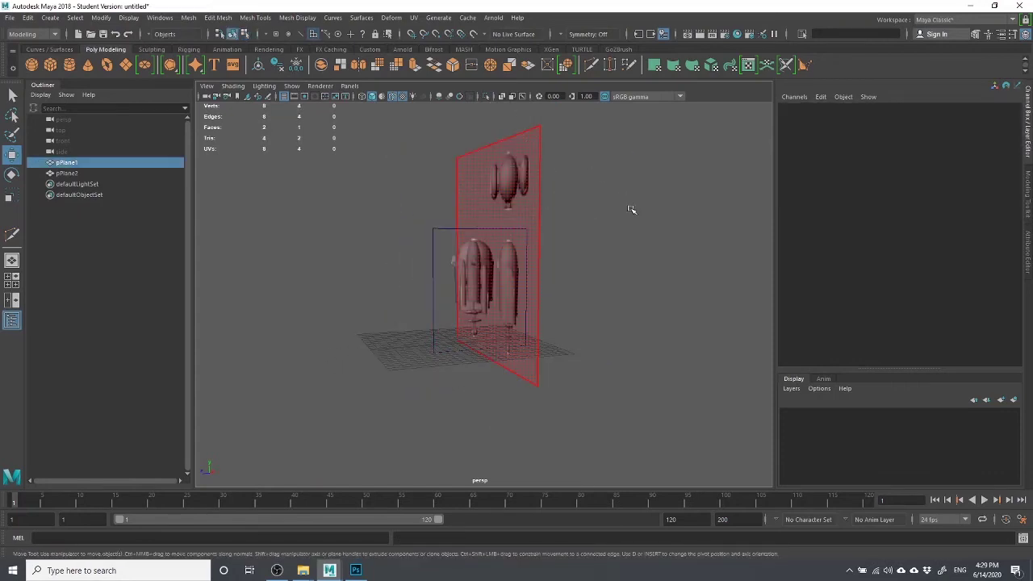
click(494, 226)
alt+drag(495, 192, 500, 153)
click(488, 199)
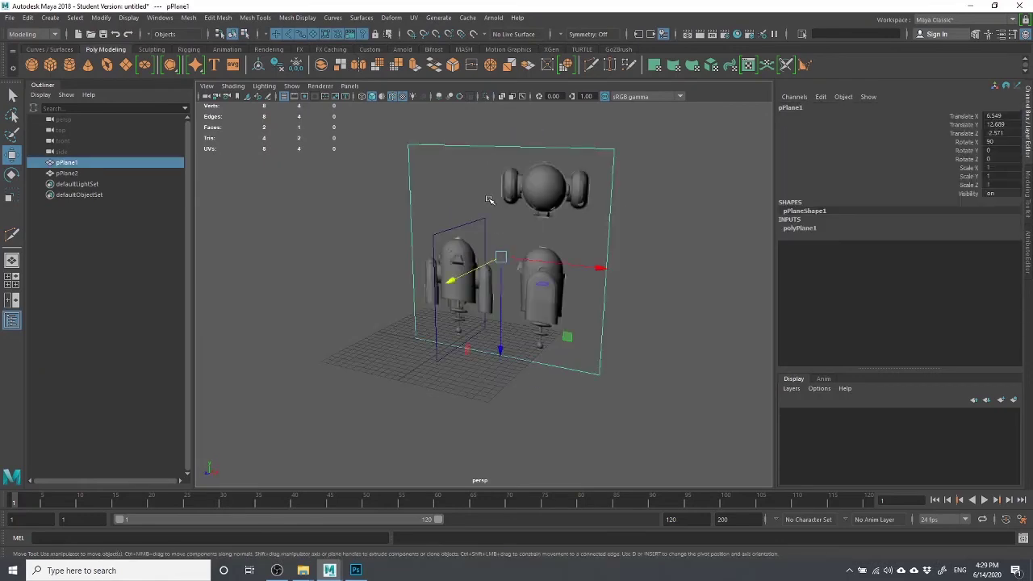
key(ctrl+d)
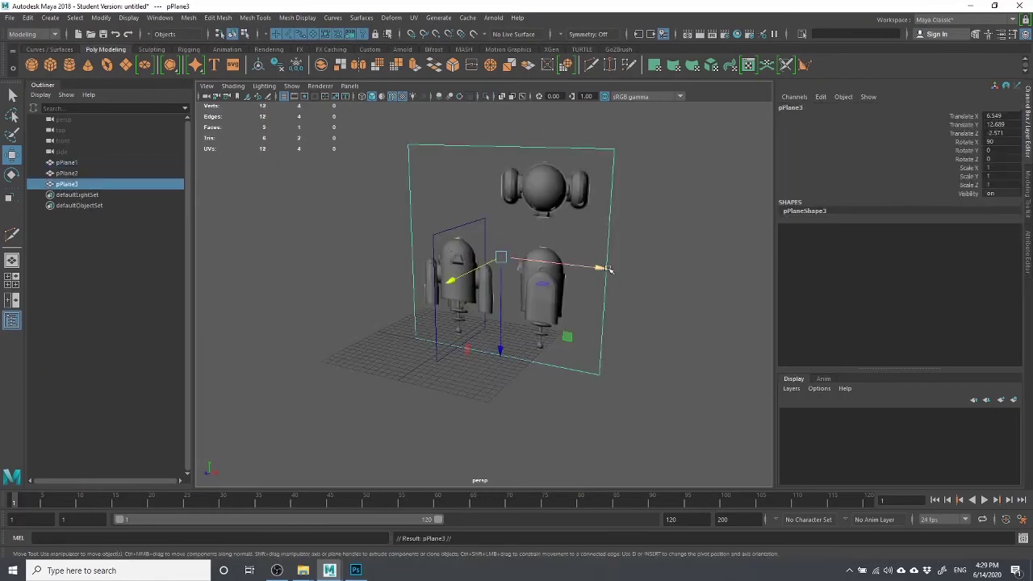
drag(610, 269, 879, 302)
Multi-Cut the original reference plane vertically between the front and side robots and delete the face holding the side and top views.
click(498, 133)
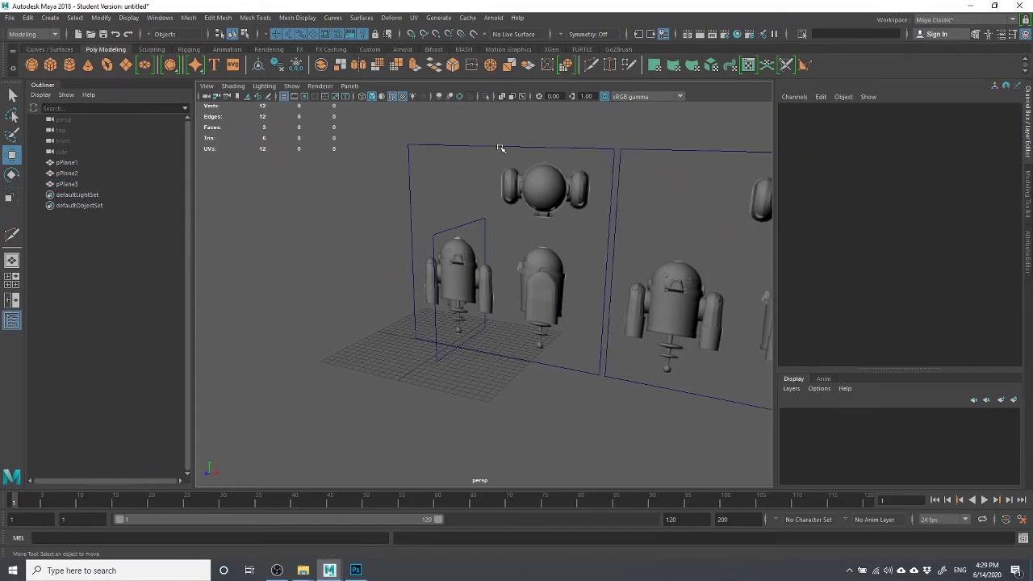
click(502, 148)
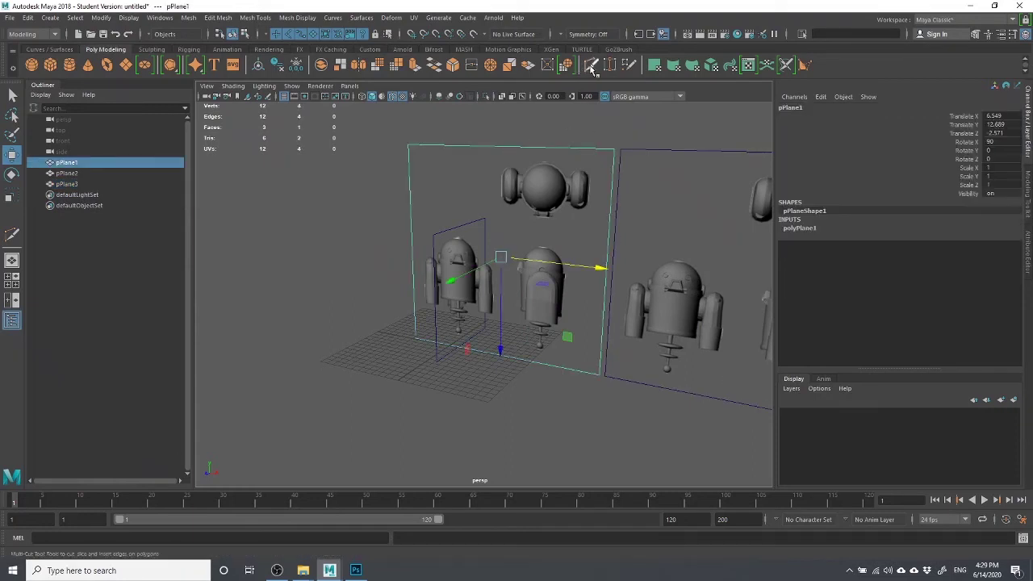
click(592, 66)
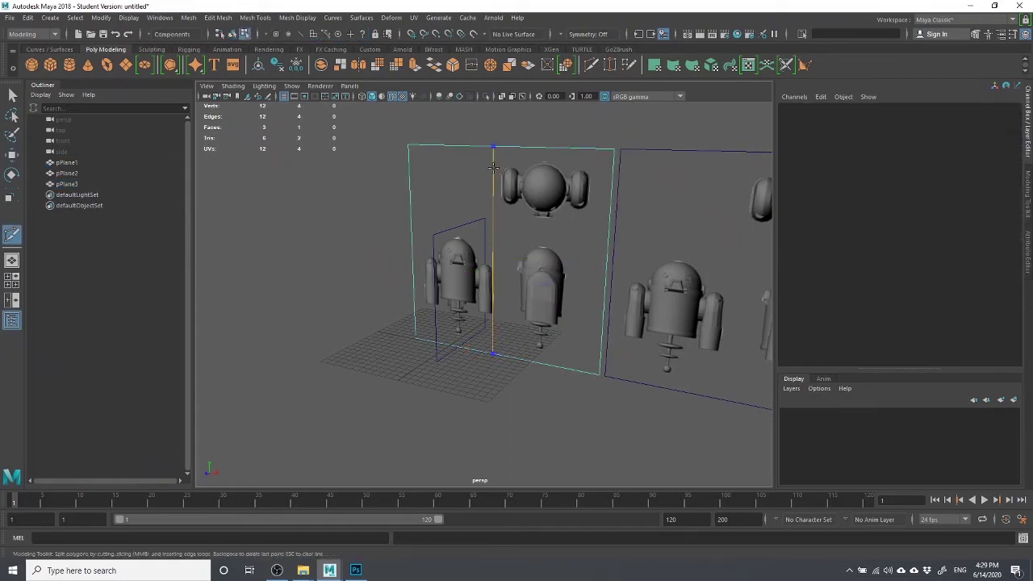
ctrl+click(493, 168)
key(w)
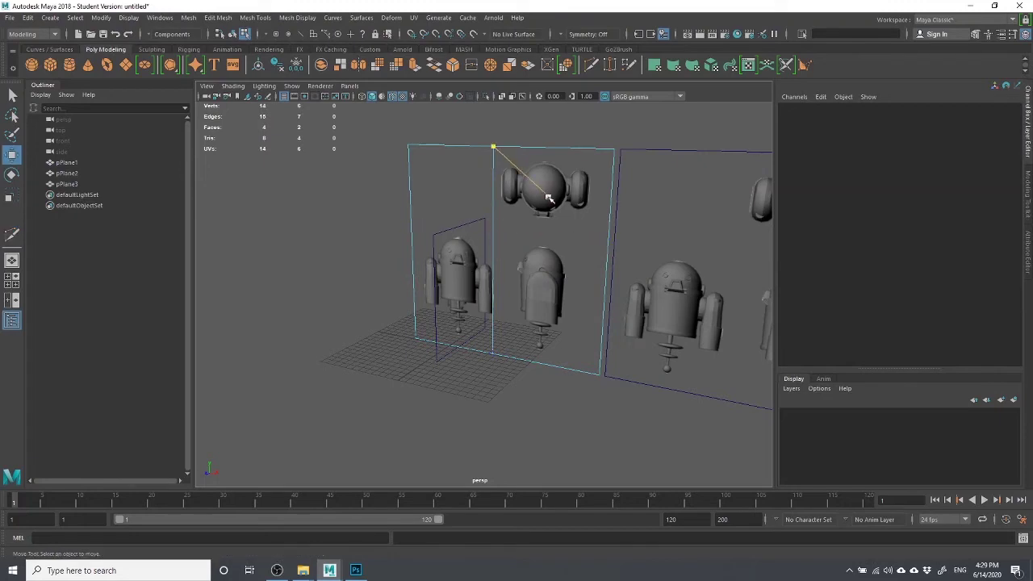
click(548, 198)
key(Delete)
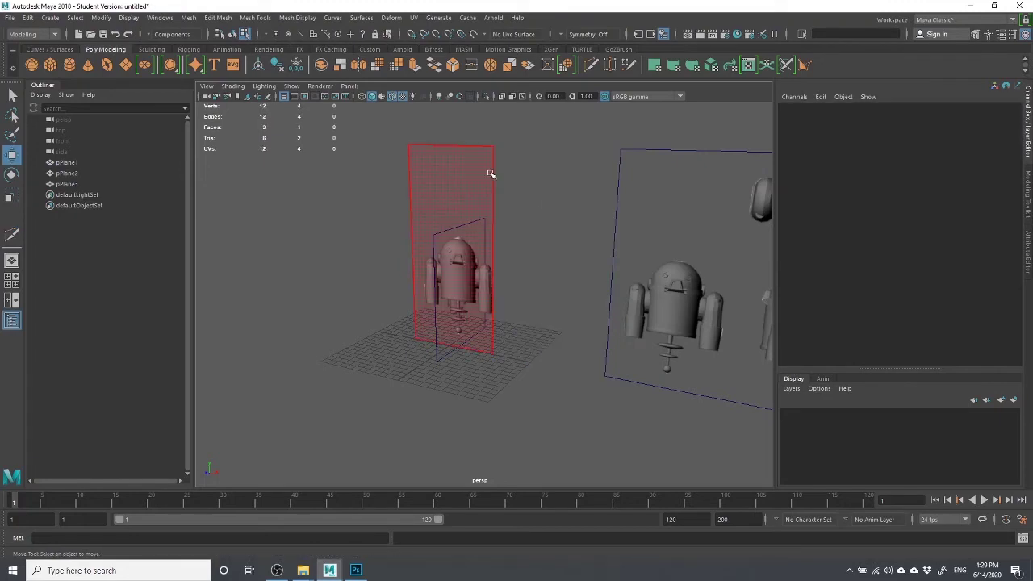
click(592, 68)
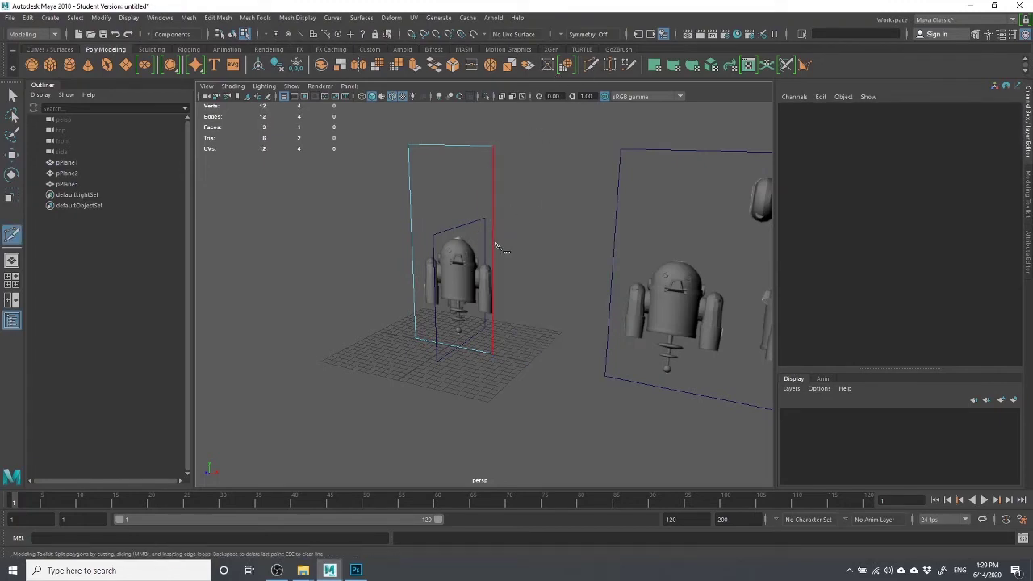
alt+drag(485, 241, 544, 229)
key(w)
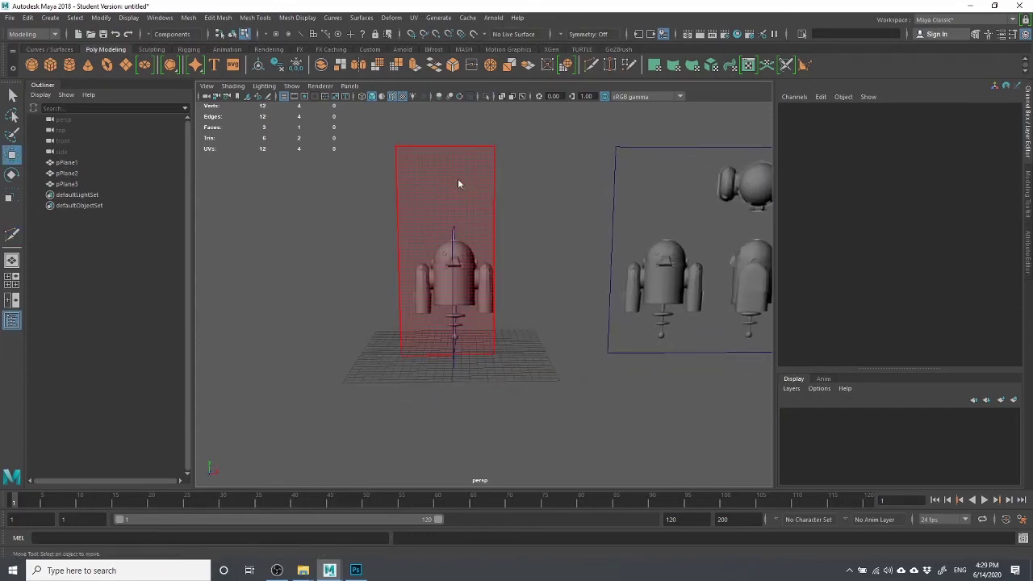
Try to lower the front-view plane's two top vertices toward the robot's head.
right_drag(457, 179, 413, 168)
drag(342, 126, 573, 167)
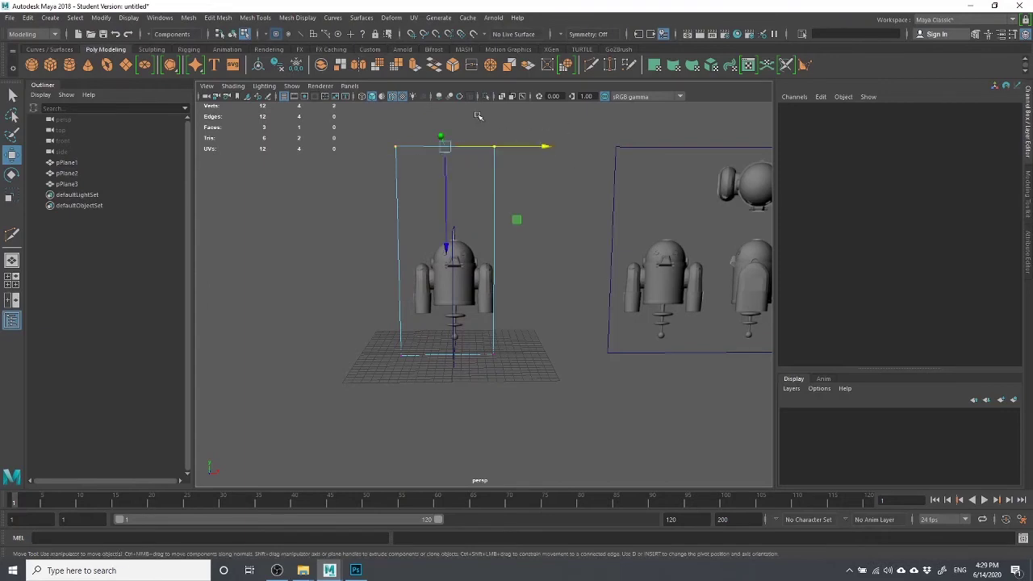
alt+drag(460, 171, 481, 286)
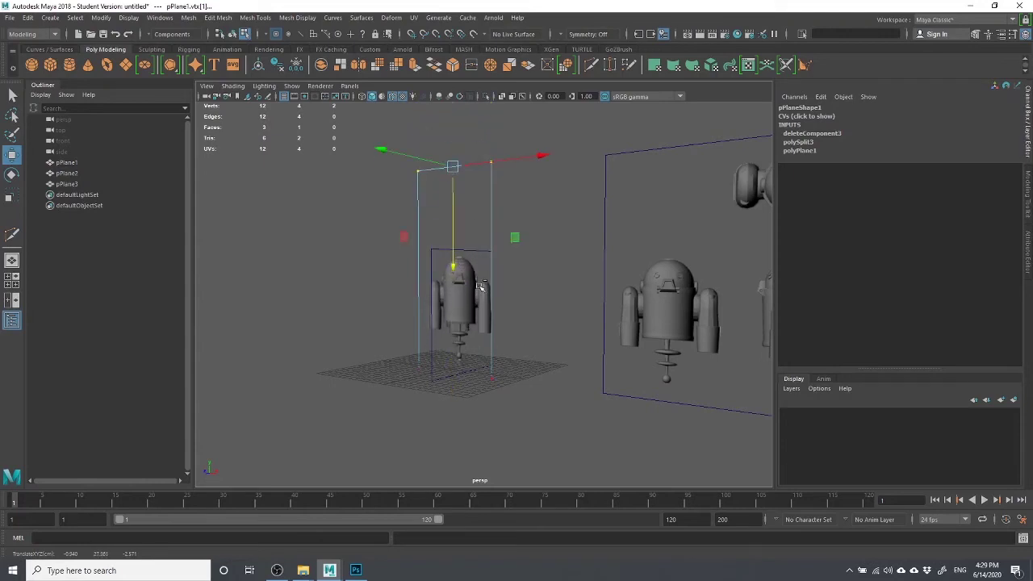
Show the Move tool's settings and turn on Preserve UVs.
click(1023, 37)
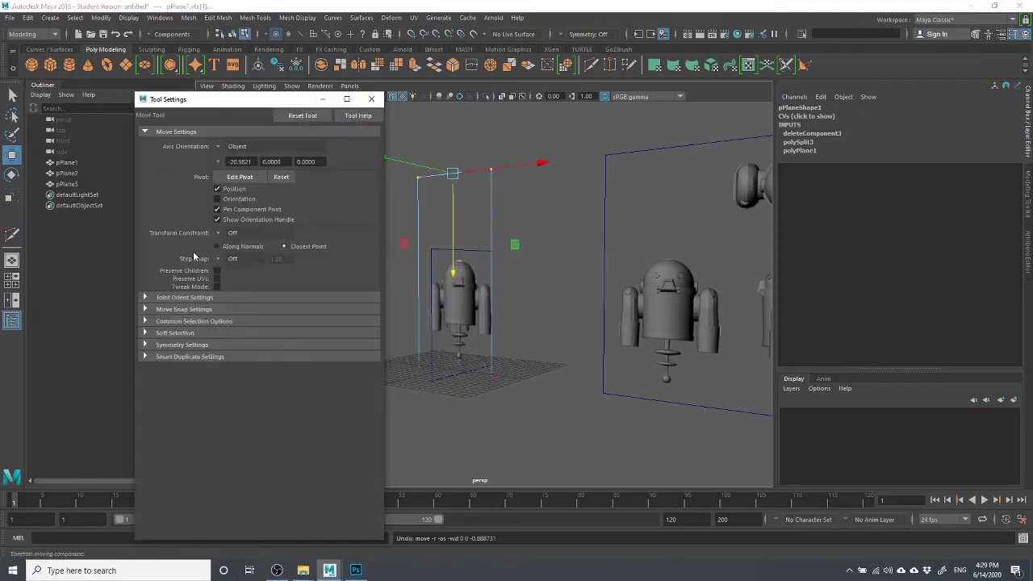
scroll(505, 326, up, 4)
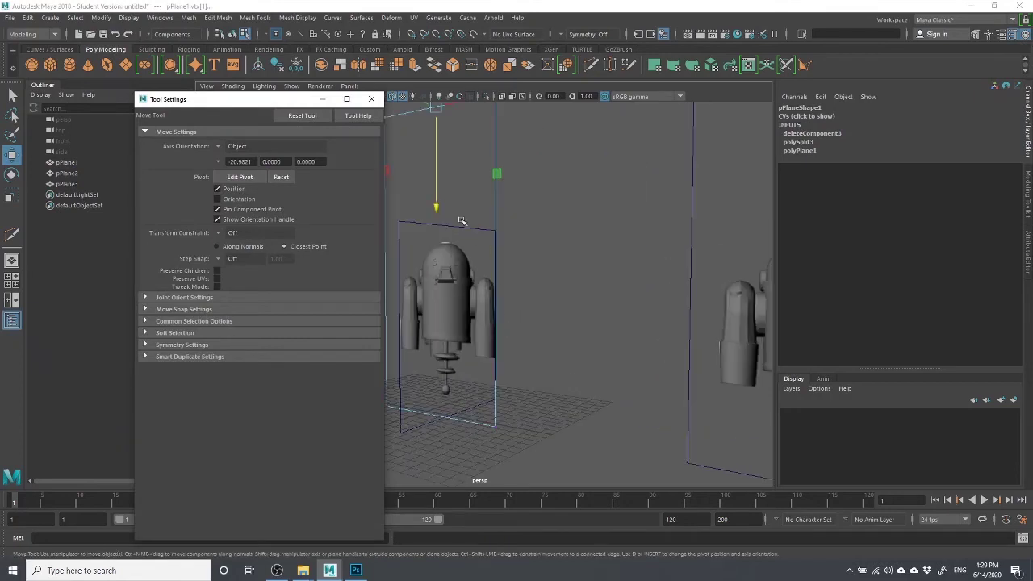
alt+middle_drag(486, 248, 656, 267)
mouse_move(593, 263)
alt+mouse_down()
mouse_move(638, 265)
mouse_move(593, 281)
alt+mouse_up()
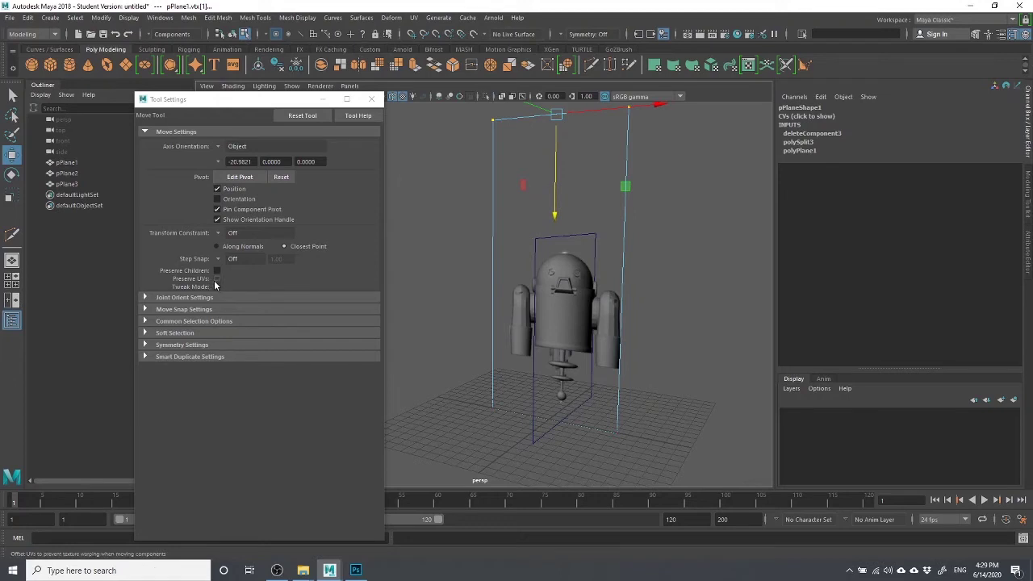
click(371, 99)
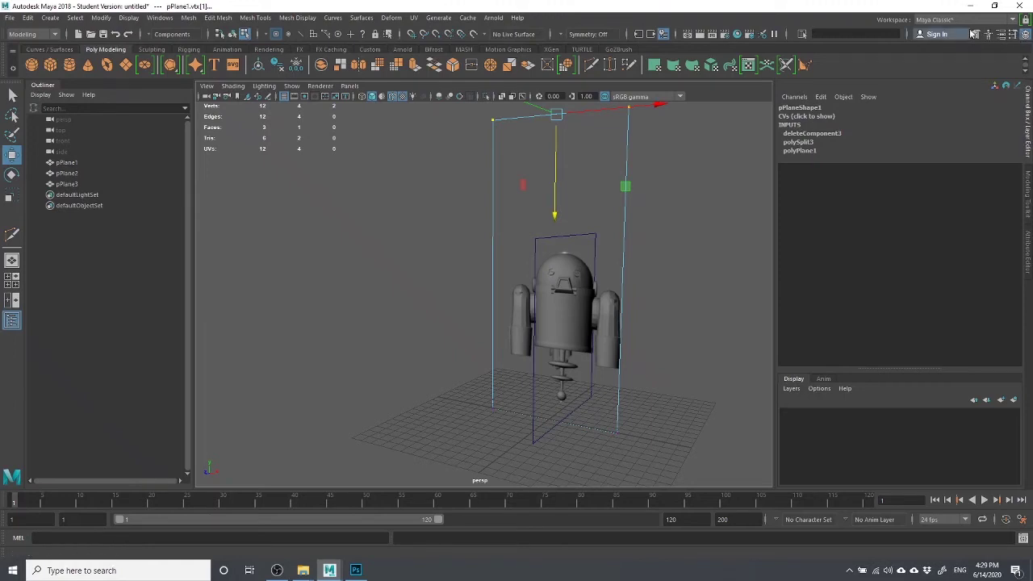
click(1013, 35)
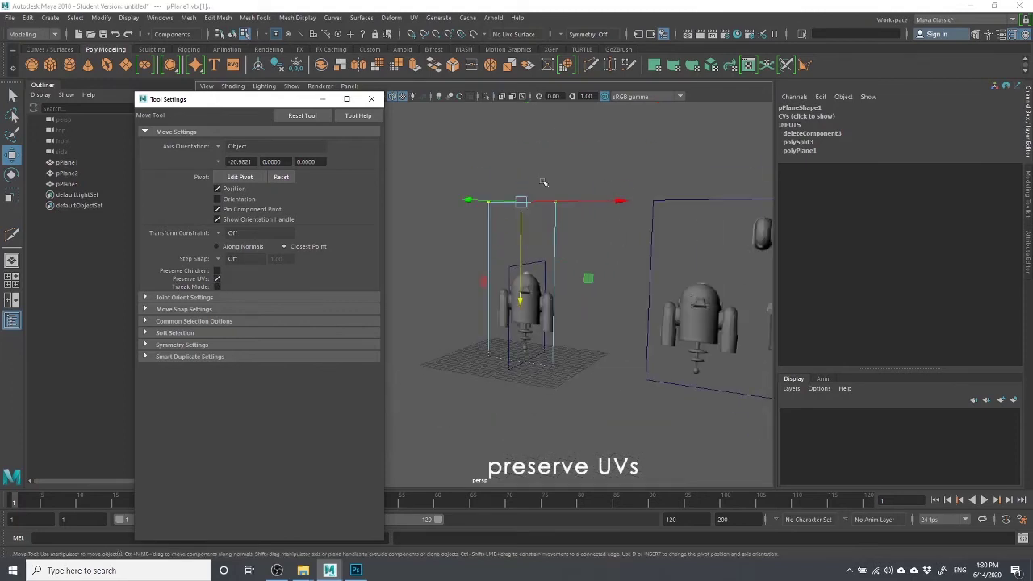
Try lowering the front-view plane's top vertices near the robot's head, undoing the move and turning Preserve UVs off.
alt+right_drag(544, 182, 578, 224)
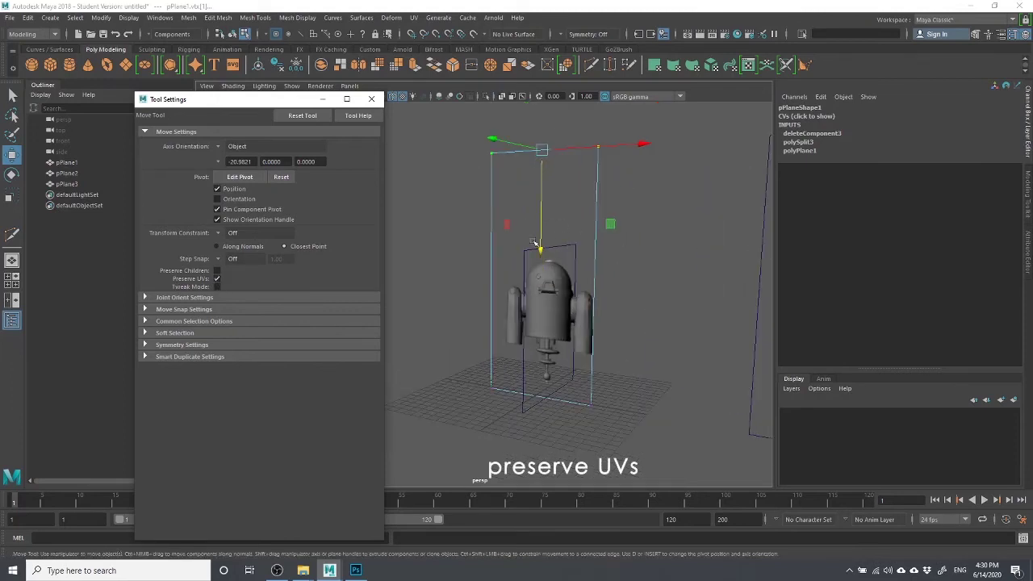
drag(540, 244, 613, 325)
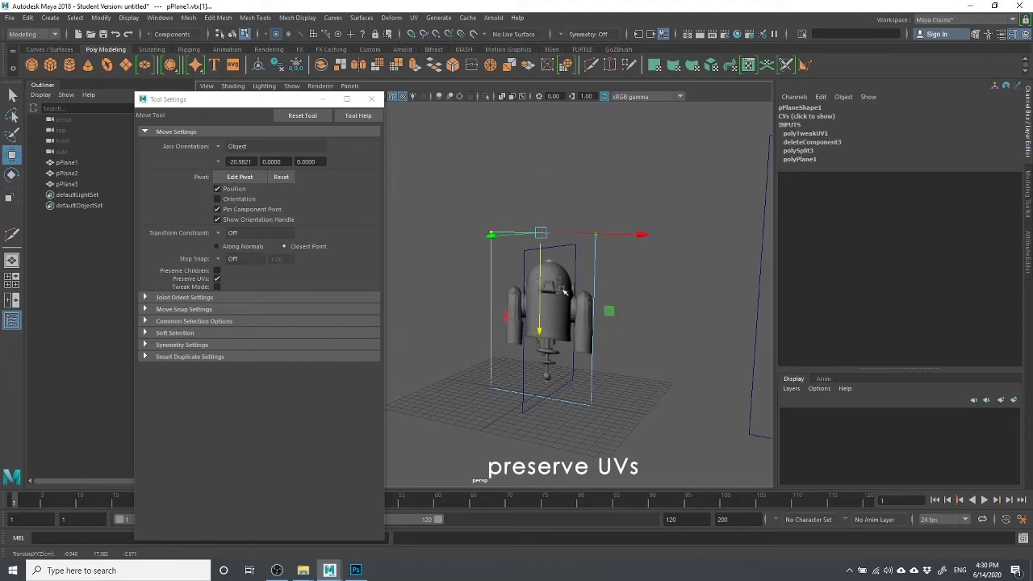
scroll(564, 291, up, 3)
alt+drag(642, 280, 615, 273)
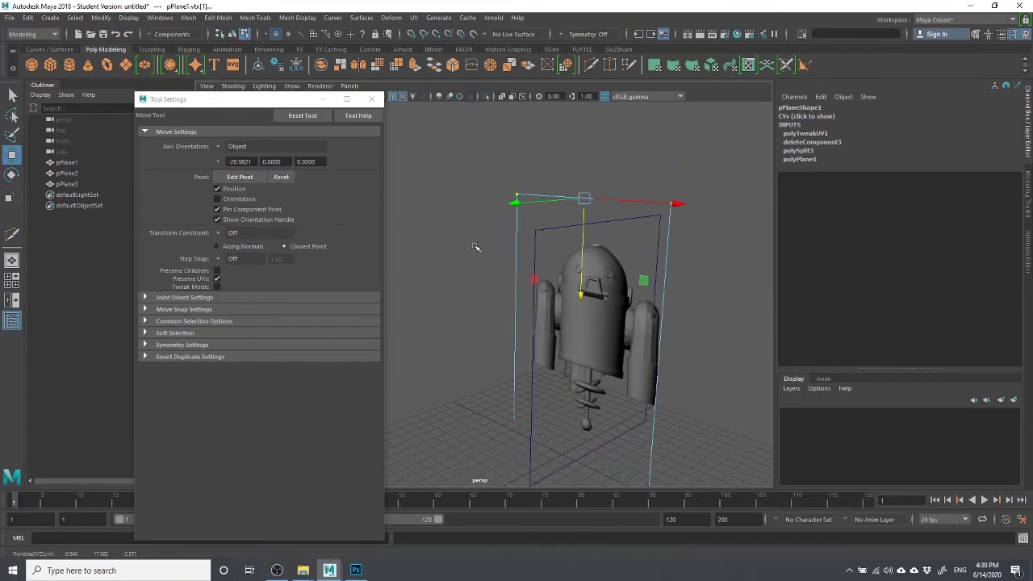
key(ctrl+z)
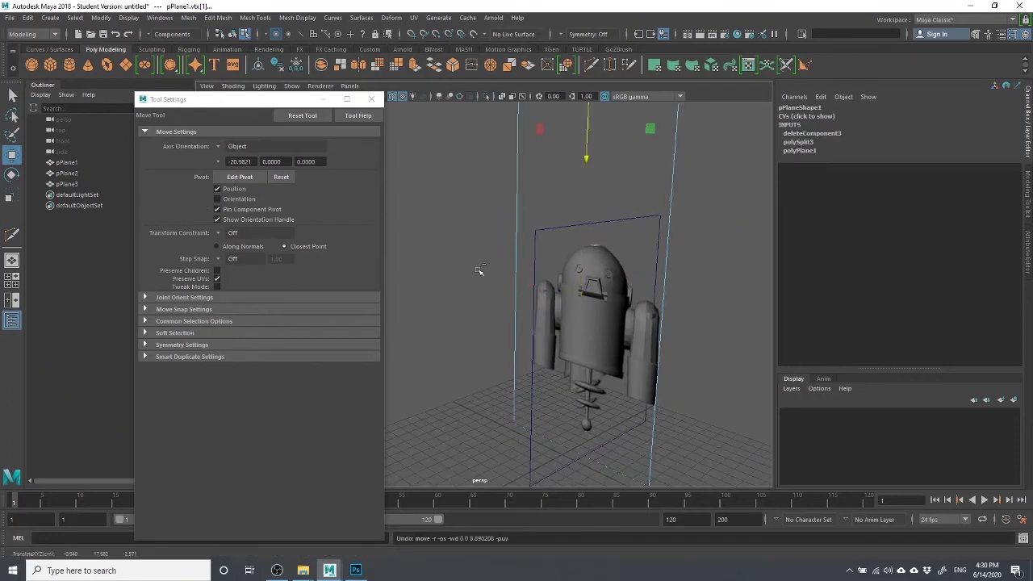
click(217, 278)
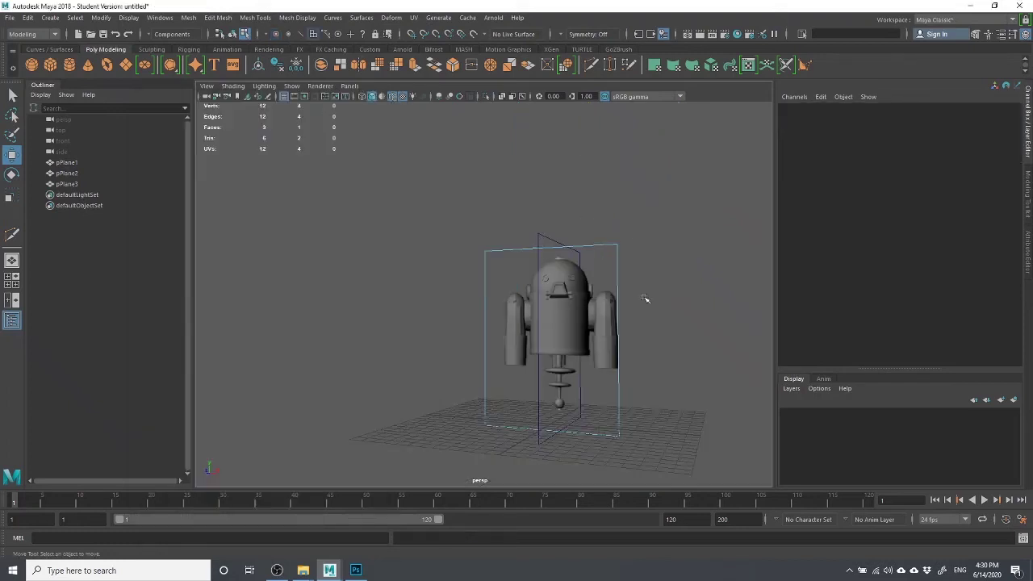
Return to object selection and hide the uncut duplicate plane that stands beside the crossed planes.
right_drag(637, 249, 664, 242)
click(474, 250)
click(498, 251)
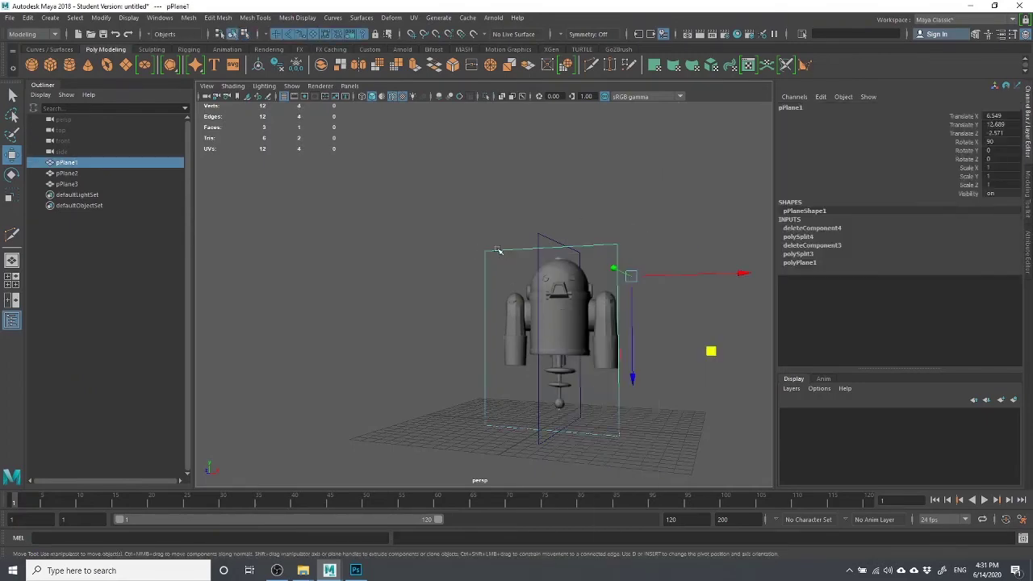
alt+drag(603, 305, 594, 257)
scroll(600, 283, down, 8)
click(607, 315)
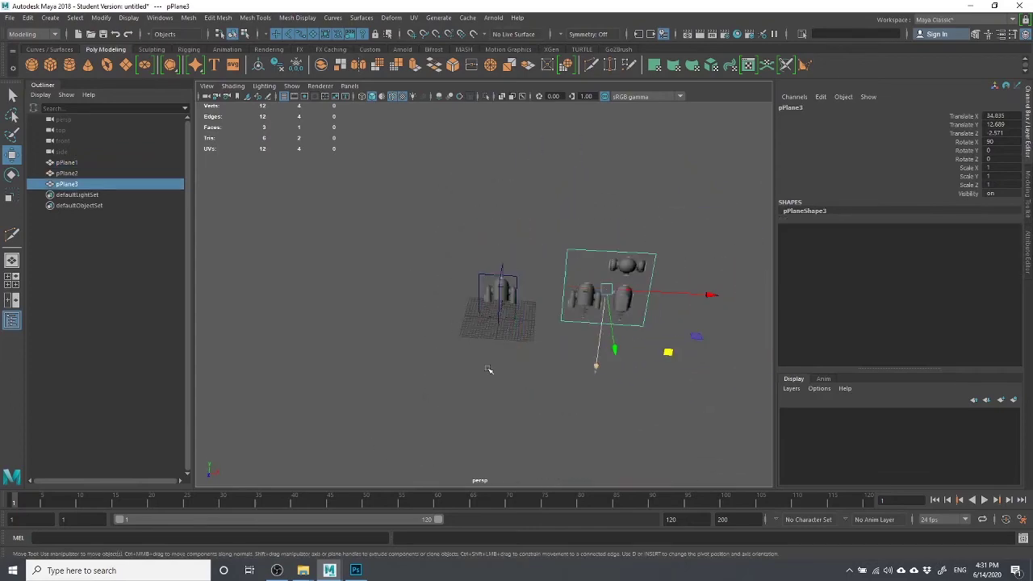
alt+drag(488, 369, 393, 265)
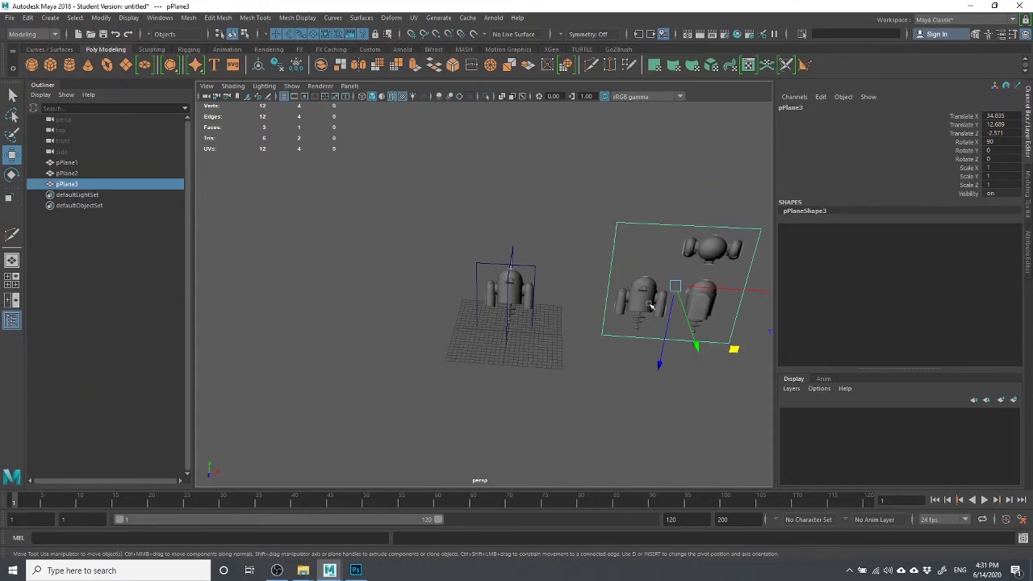
key(ctrl+h)
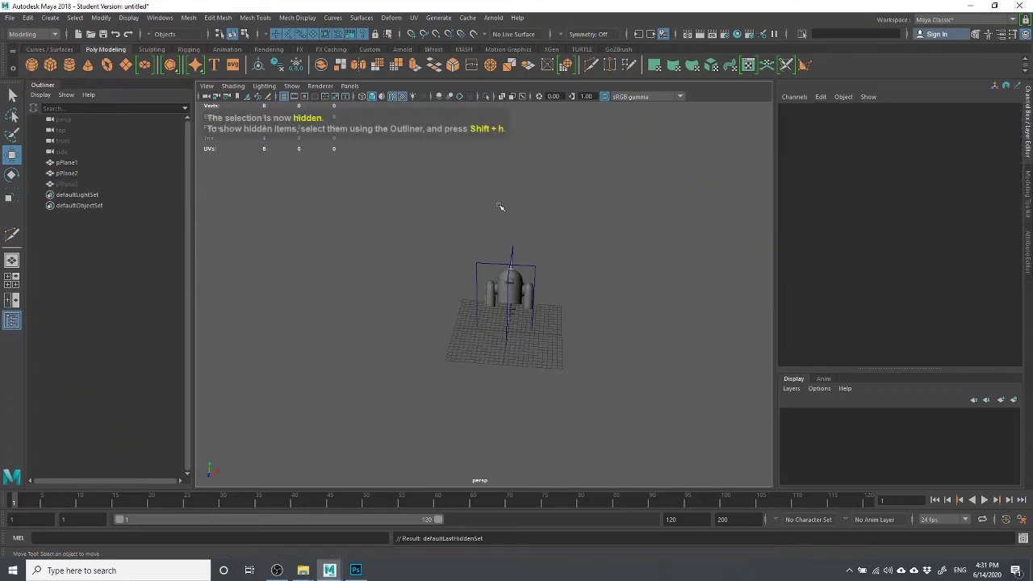
Select both crossed reference planes and center their pivots.
drag(475, 229, 552, 307)
scroll(604, 328, up, 6)
mouse_move(604, 327)
alt+mouse_down()
mouse_move(565, 327)
mouse_move(614, 323)
alt+mouse_up()
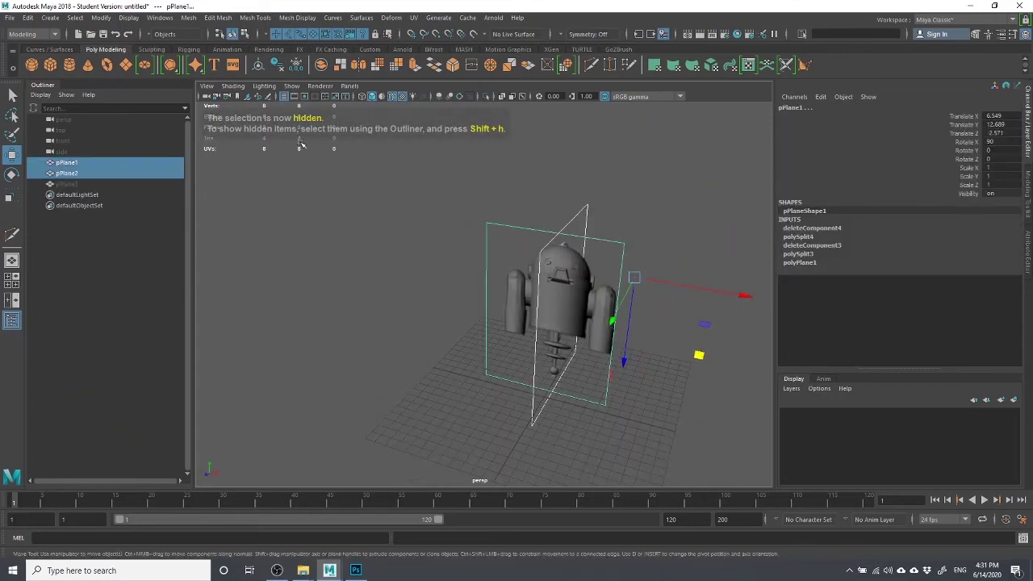
click(100, 18)
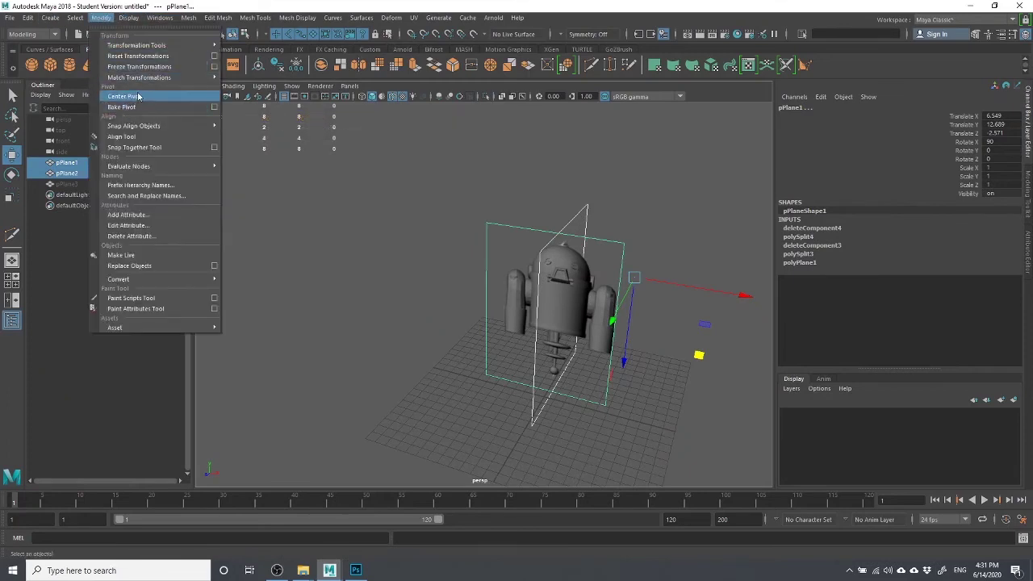
click(125, 96)
alt+drag(611, 249, 545, 331)
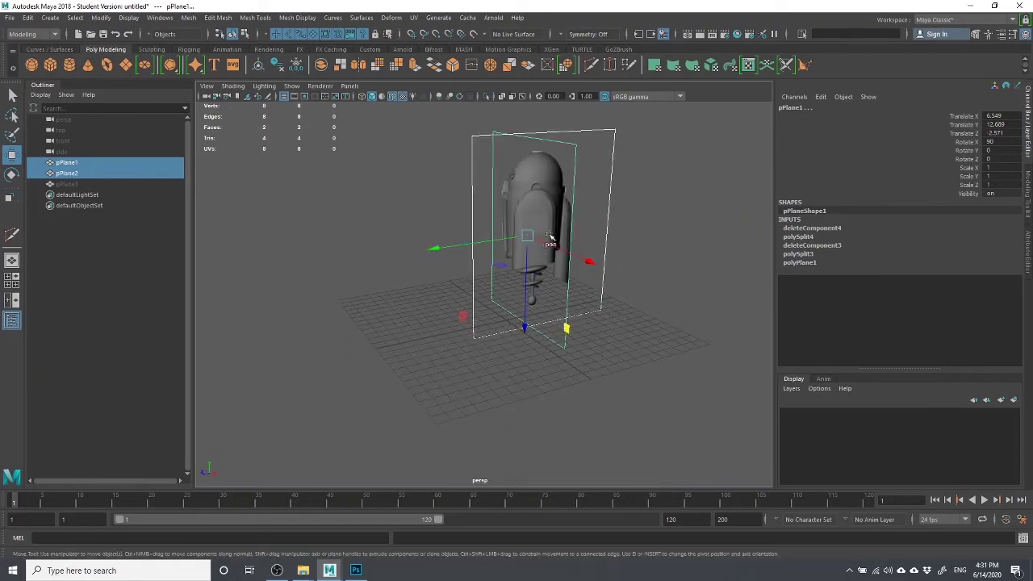
key(d)
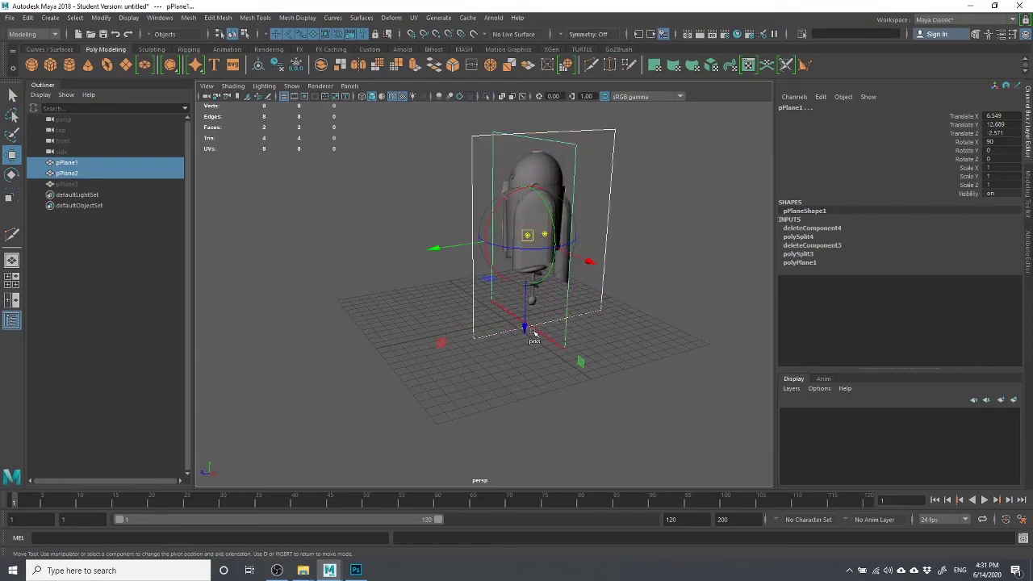
alt+drag(571, 357, 530, 371)
key(d)
Select only the front-view plane.
right_drag(521, 129, 591, 111)
click(528, 127)
click(545, 134)
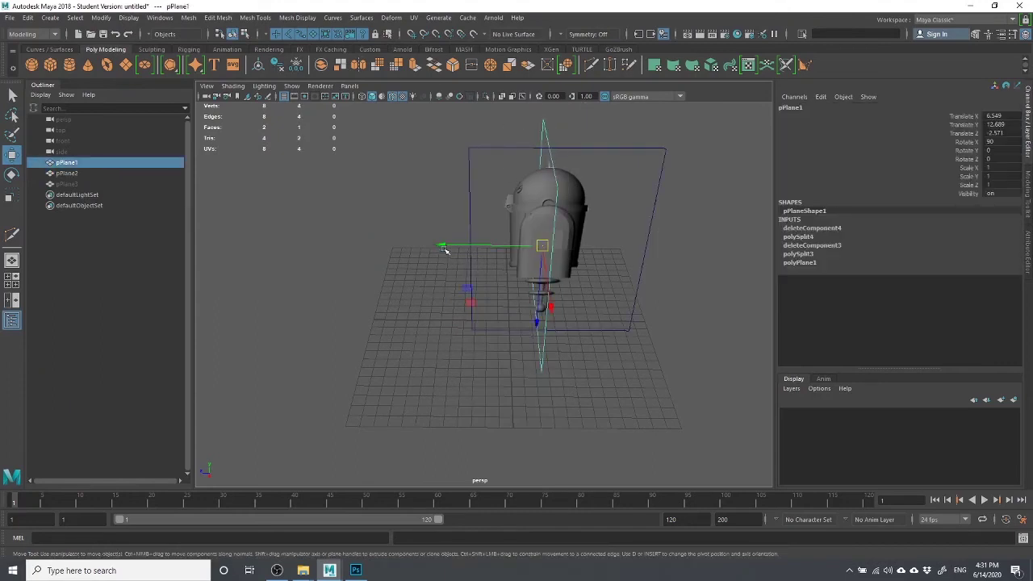
Try sliding the front-view plane along Z toward the grid's center line, then undo the move.
drag(446, 246, 414, 244)
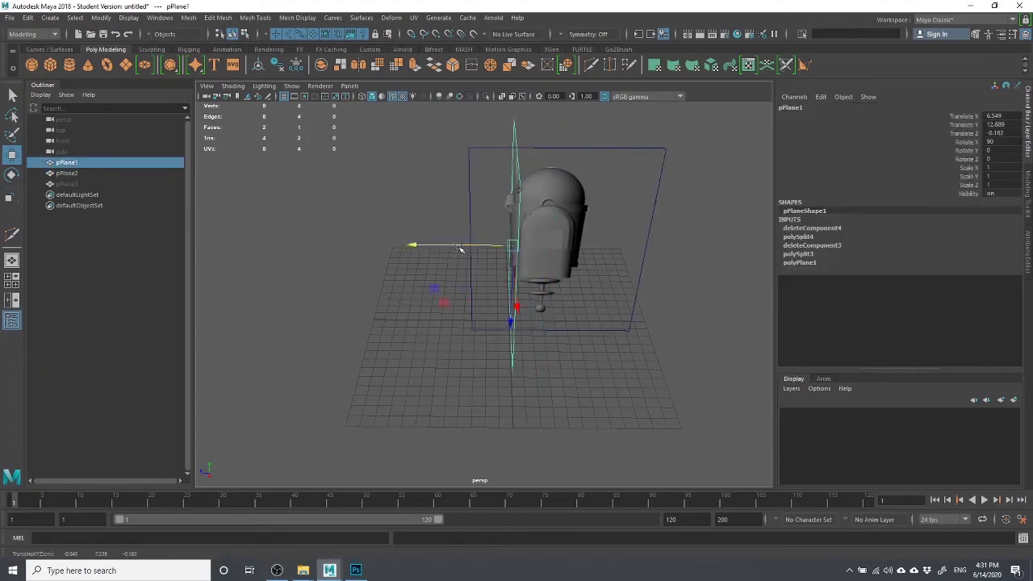
key(ctrl+z)
key(shift+z)
key(ctrl+z)
Set the front-view plane's Translate Z to 0.
click(994, 133)
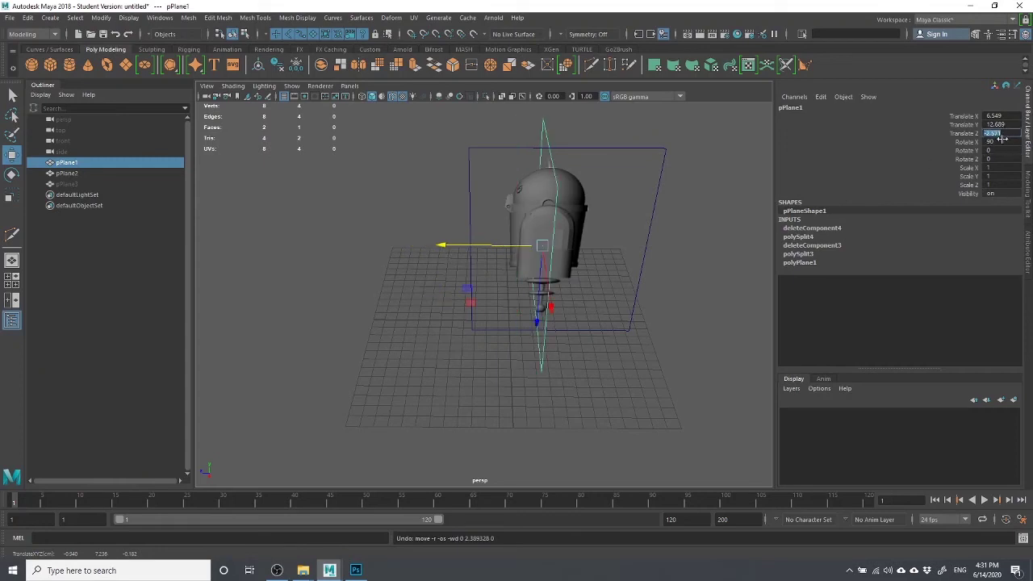
text(8)
key(Return)
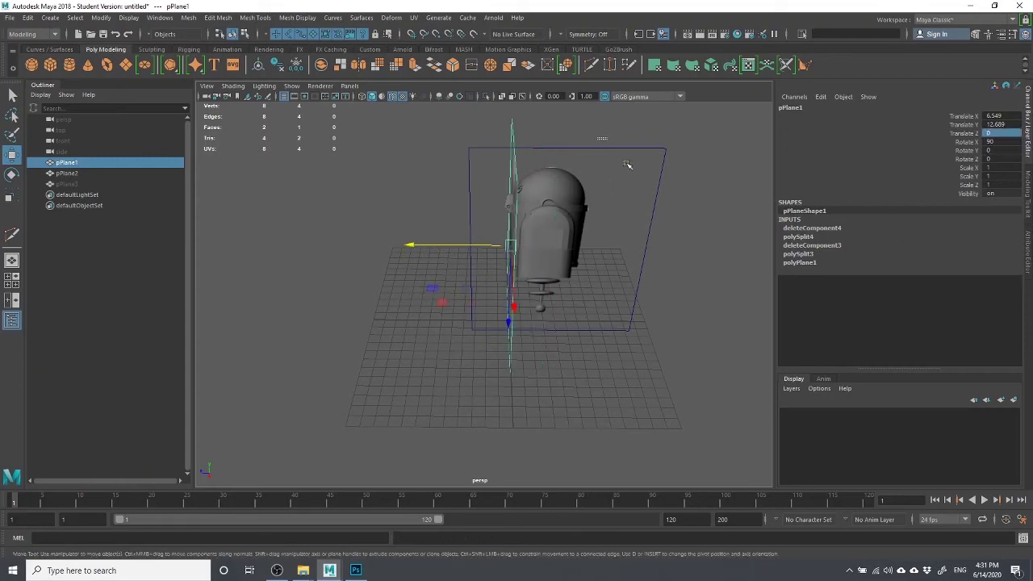
Move the side-view plane along Z to about 5.68 so its robot is centered on the front-view plane.
click(615, 179)
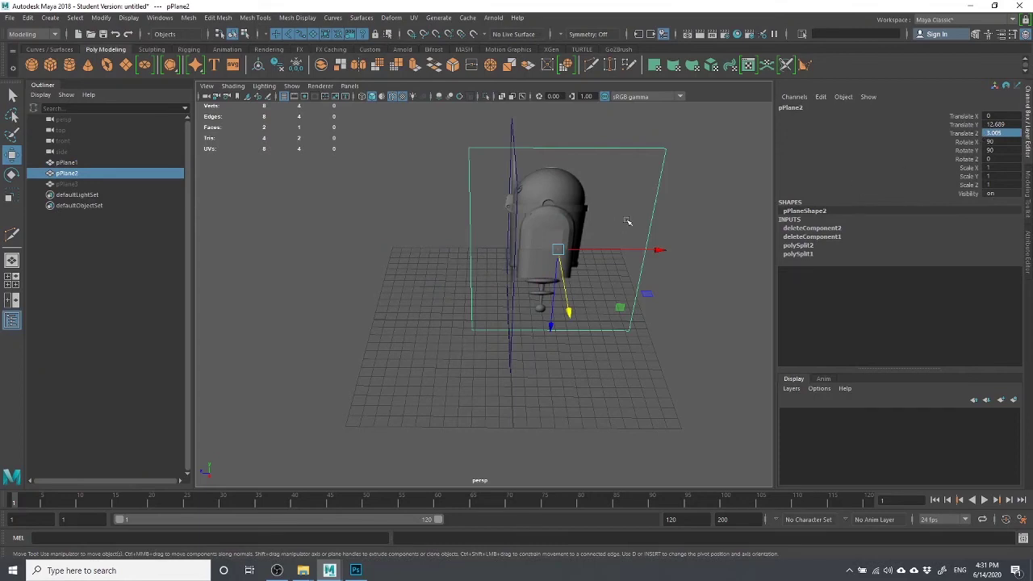
drag(660, 250, 632, 249)
alt+drag(616, 293, 506, 168)
drag(315, 157, 479, 287)
scroll(543, 302, down, 6)
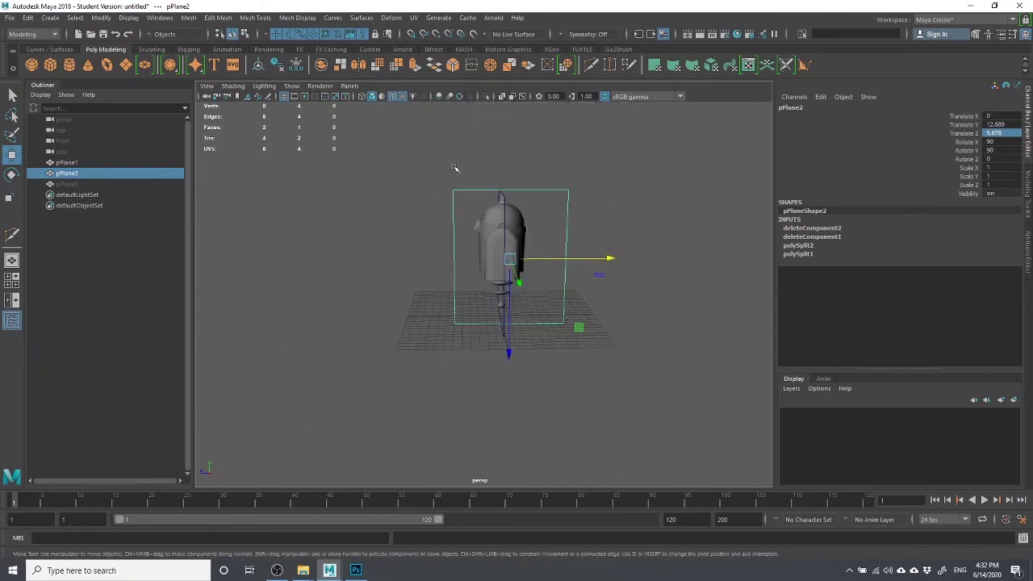
Select the front-view and side-view planes together and freeze their transformations.
shift+click(501, 216)
click(97, 20)
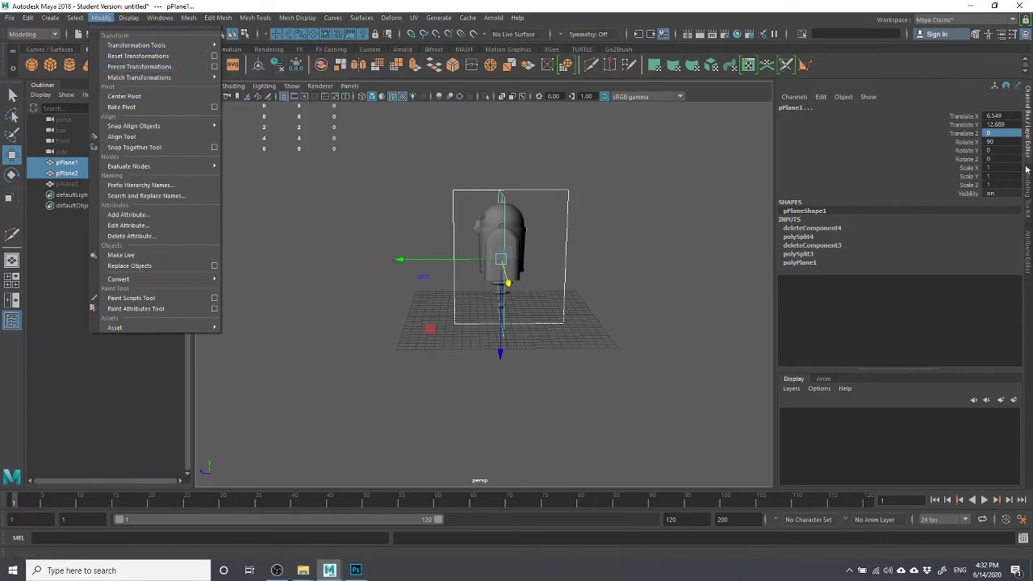
click(141, 66)
scroll(570, 295, up, 3)
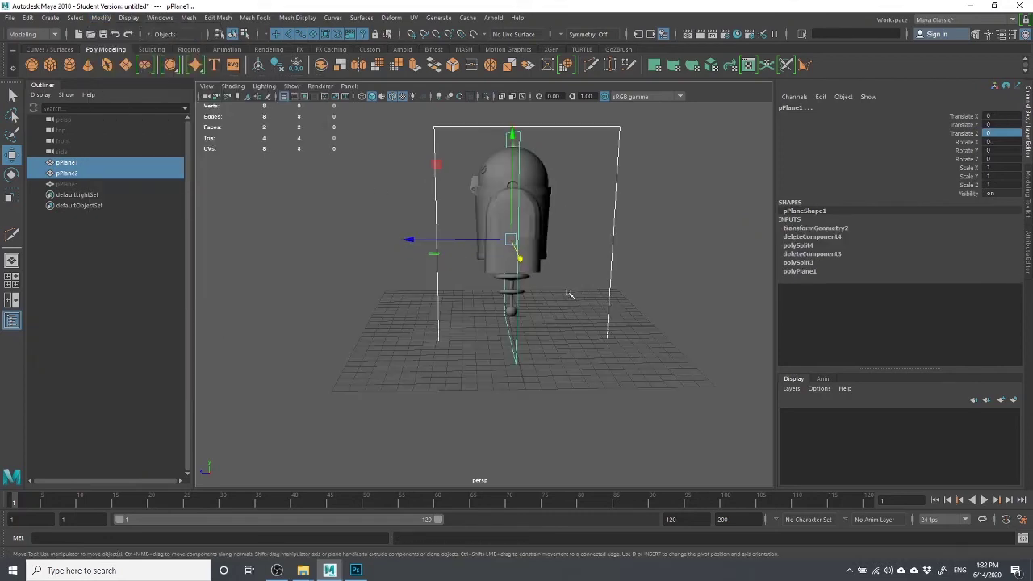
Move the shared pivot of the front-view and side-view planes down and snap it to the grid's origin.
key(d)
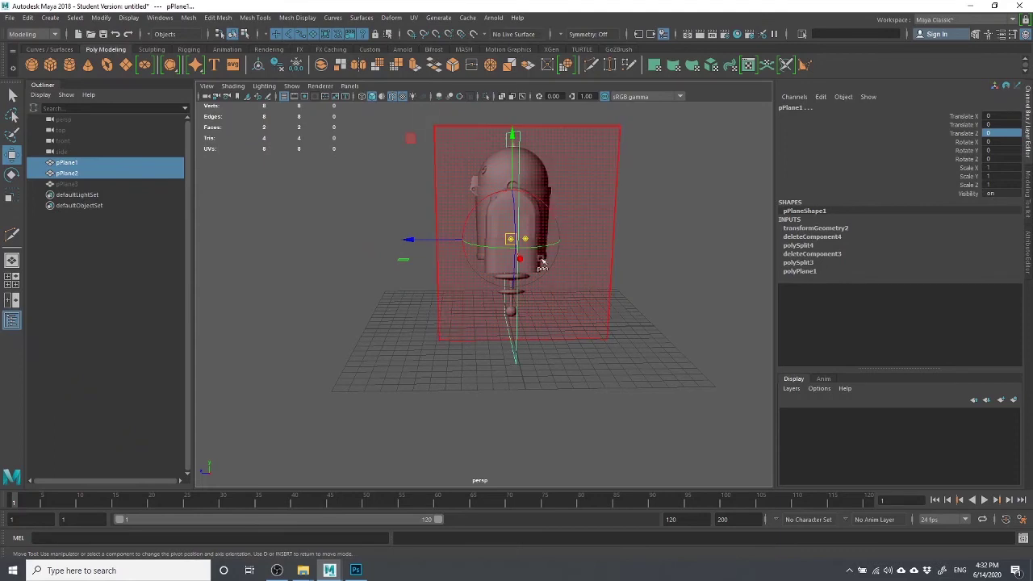
drag(510, 144, 539, 214)
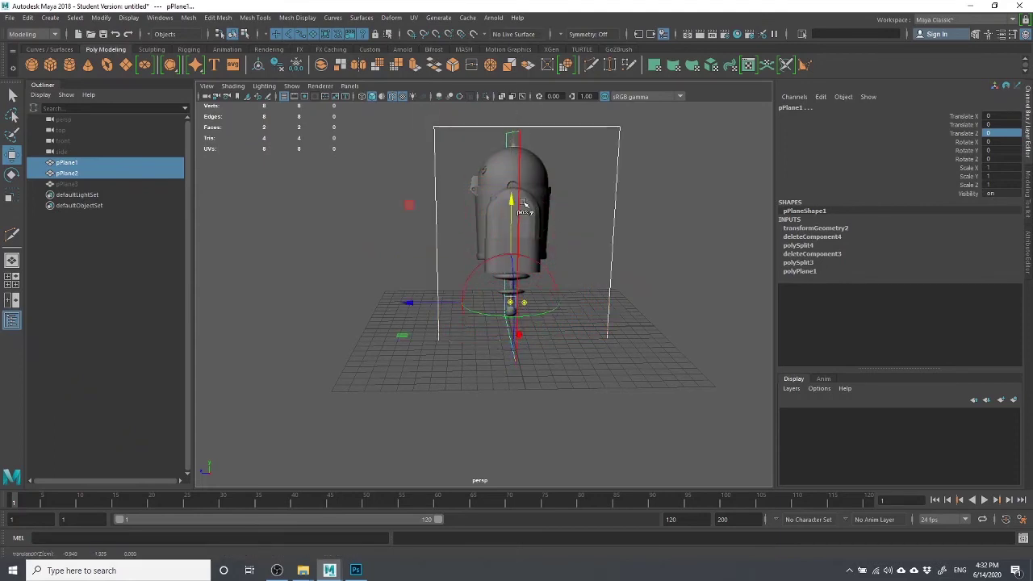
key(ctrl+z)
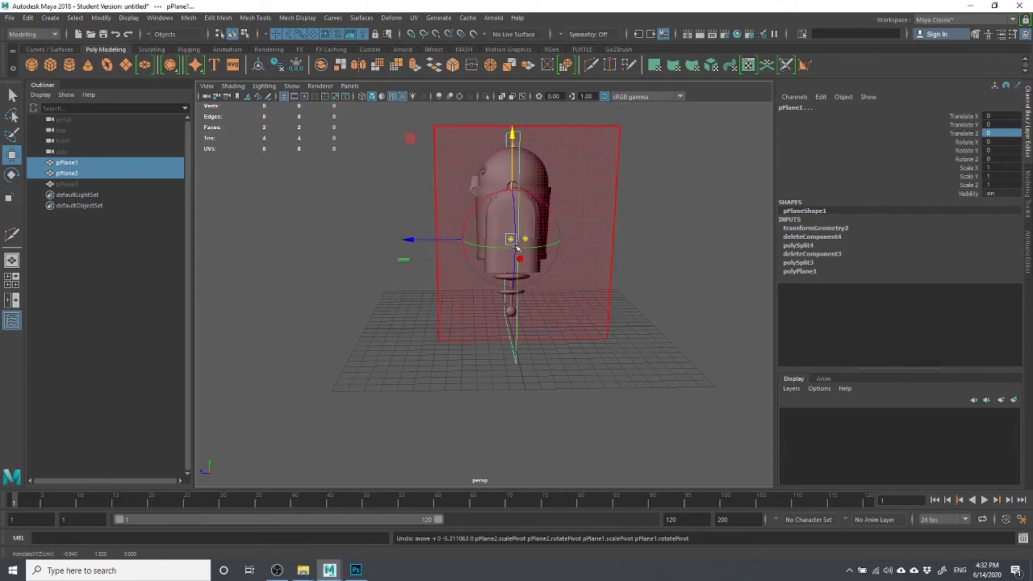
drag(512, 144, 533, 228)
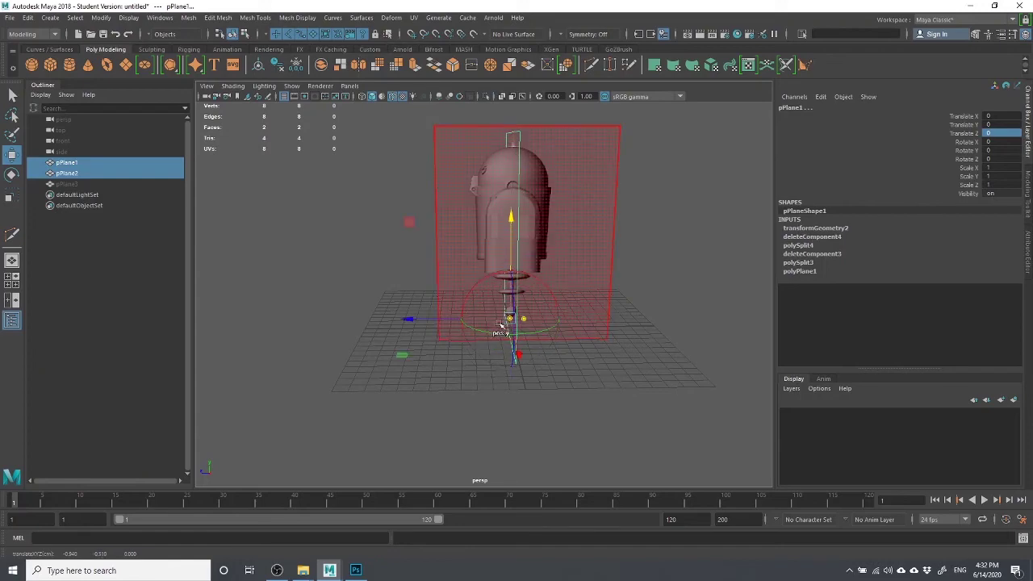
scroll(502, 329, up, 6)
scroll(557, 398, down, 4)
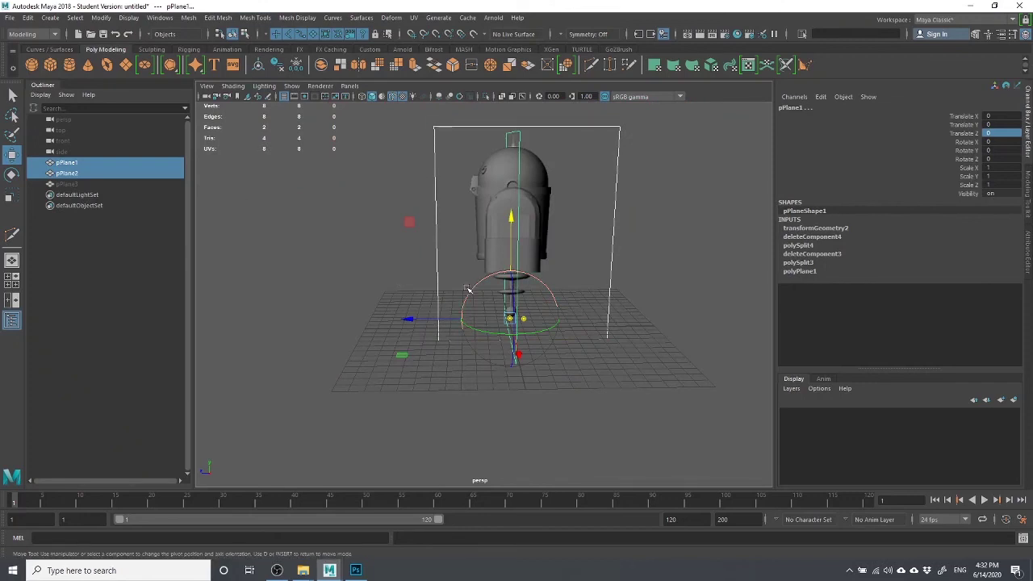
key(6)
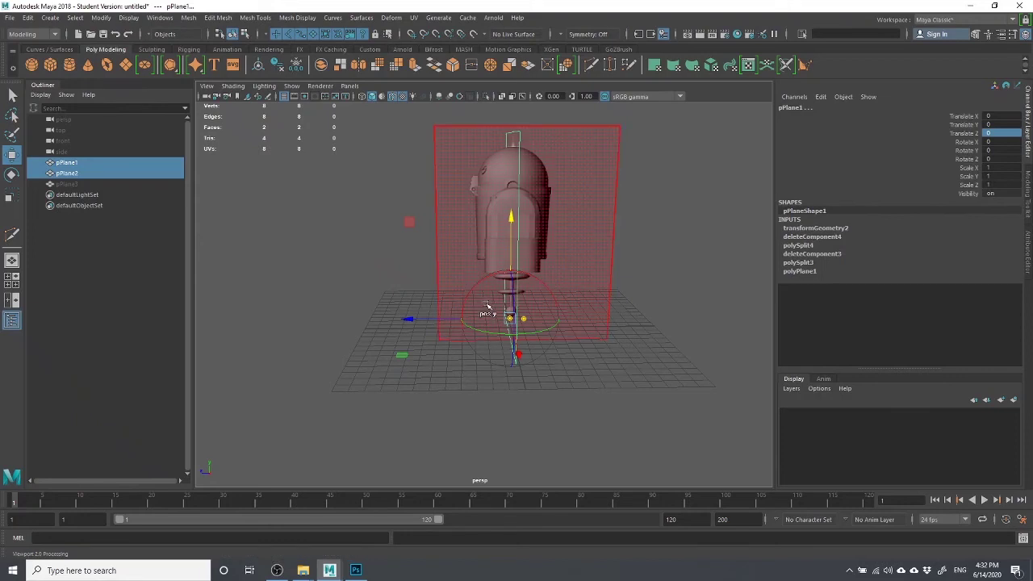
key(x)
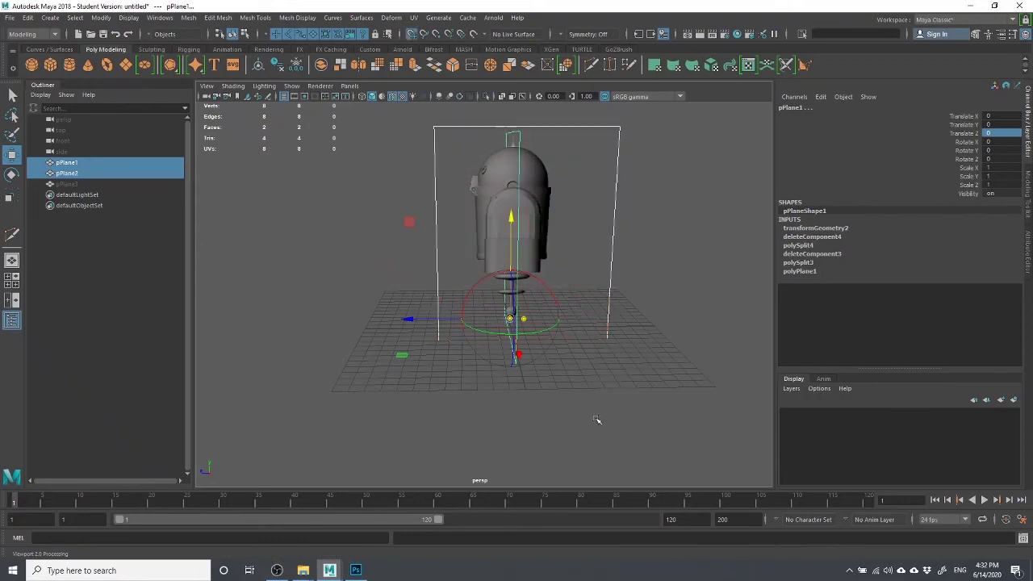
drag(510, 320, 525, 347)
scroll(492, 335, up, 5)
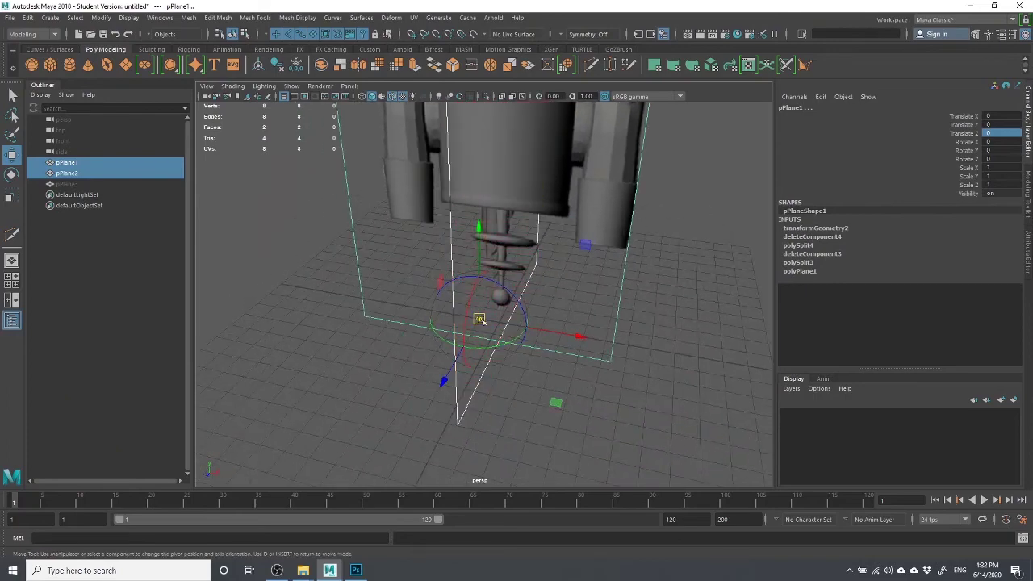
drag(479, 320, 496, 331)
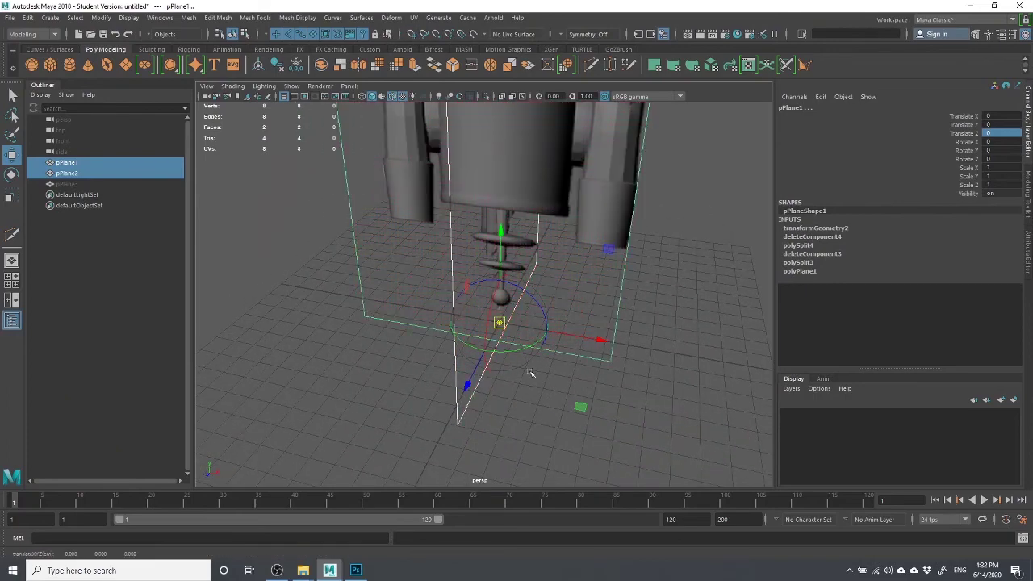
scroll(687, 387, down, 5)
Reselect the front-view and side-view planes and shift them together along X by about 17.557.
click(584, 369)
scroll(581, 350, up, 5)
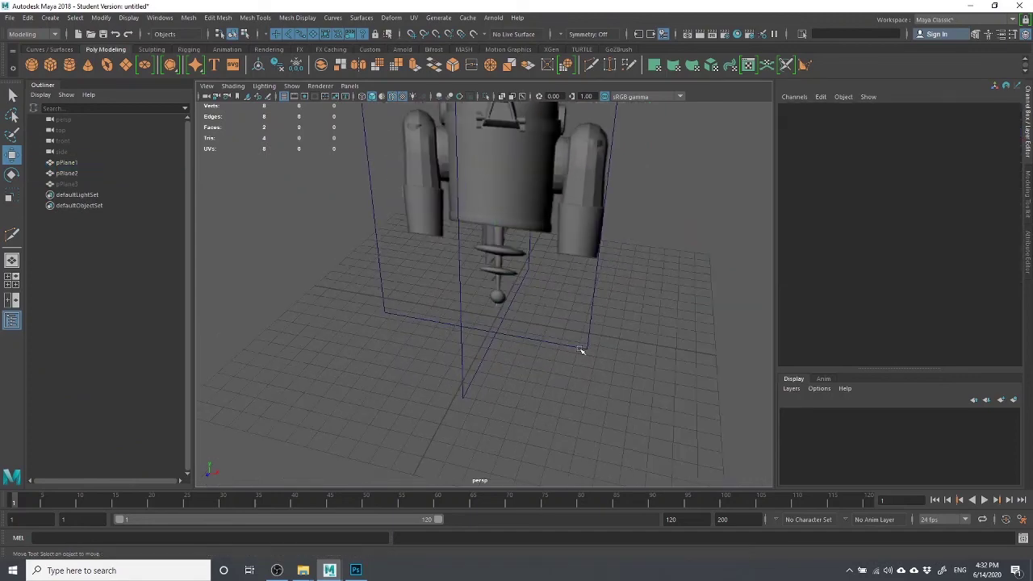
drag(458, 298, 523, 355)
scroll(616, 364, down, 5)
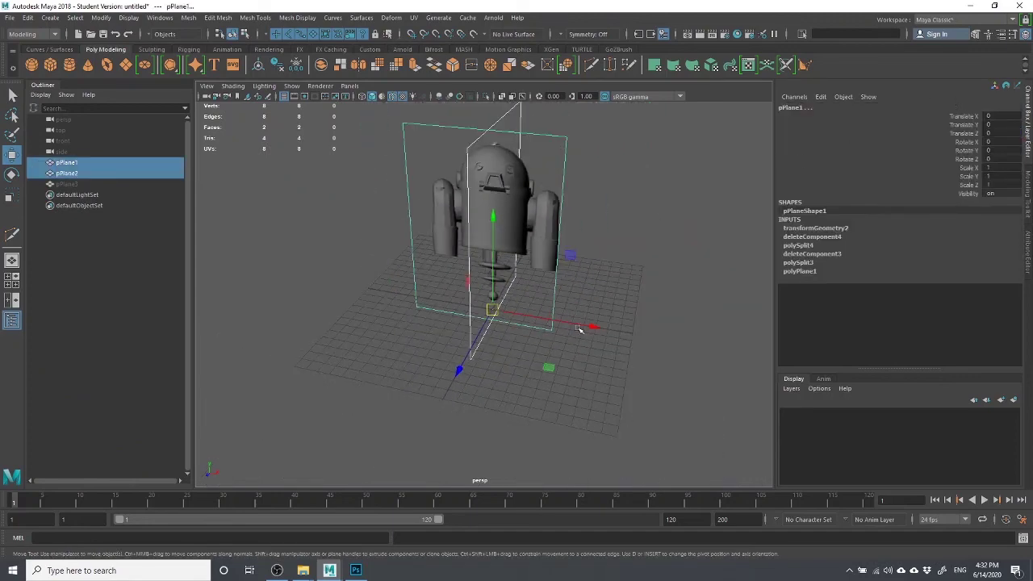
drag(595, 330, 811, 362)
click(491, 345)
drag(620, 310, 651, 357)
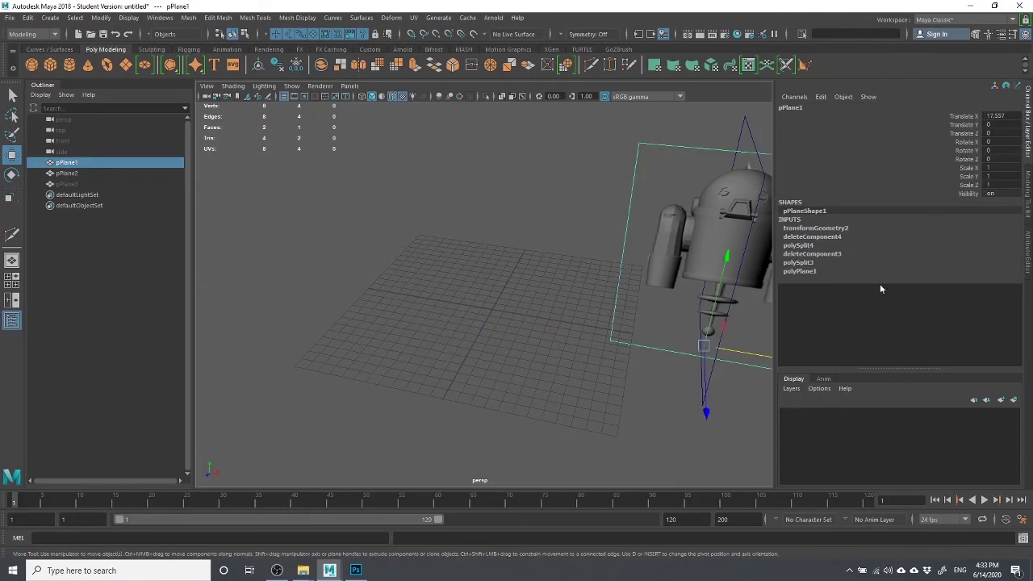
Set Translate X to 0 on the front-view plane and on the side-view plane.
double_click(997, 115)
text(0)
key(Return)
click(731, 147)
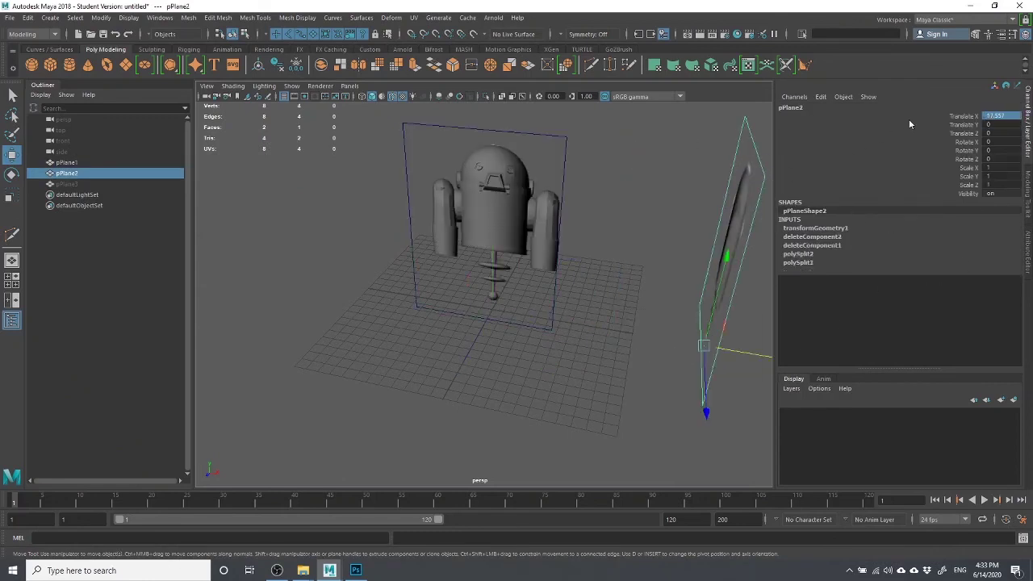
text(0)
key(Return)
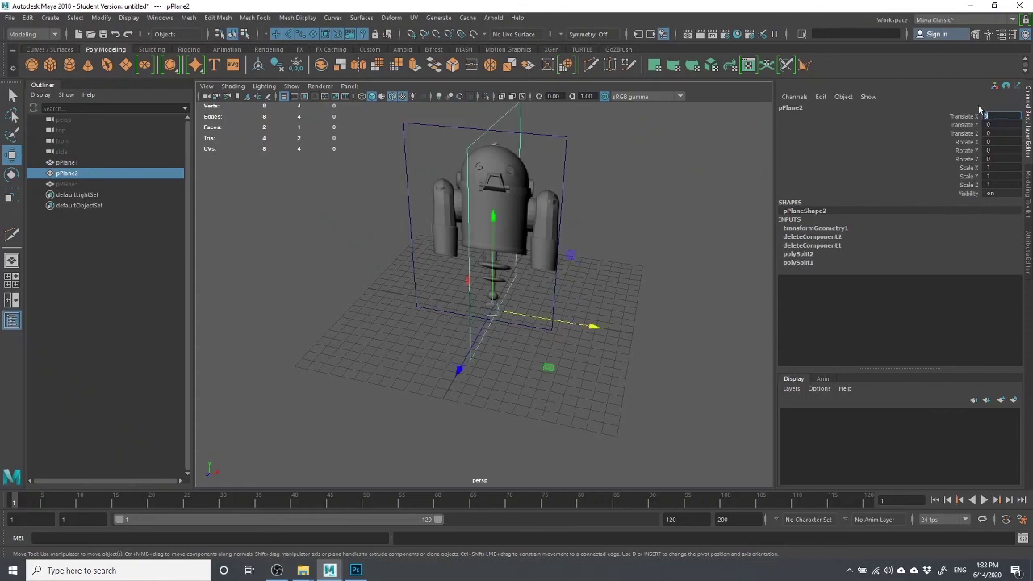
Select all three reference planes, including the hidden pPlane3, and create an empty display layer.
click(678, 192)
scroll(676, 249, down, 5)
alt+drag(676, 250, 619, 241)
scroll(619, 241, up, 3)
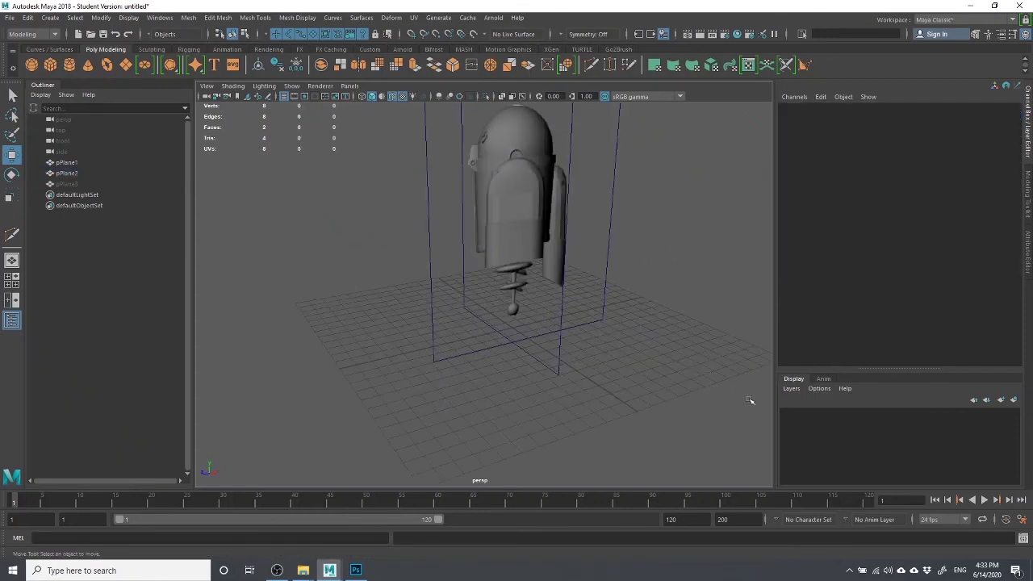
drag(667, 371, 414, 186)
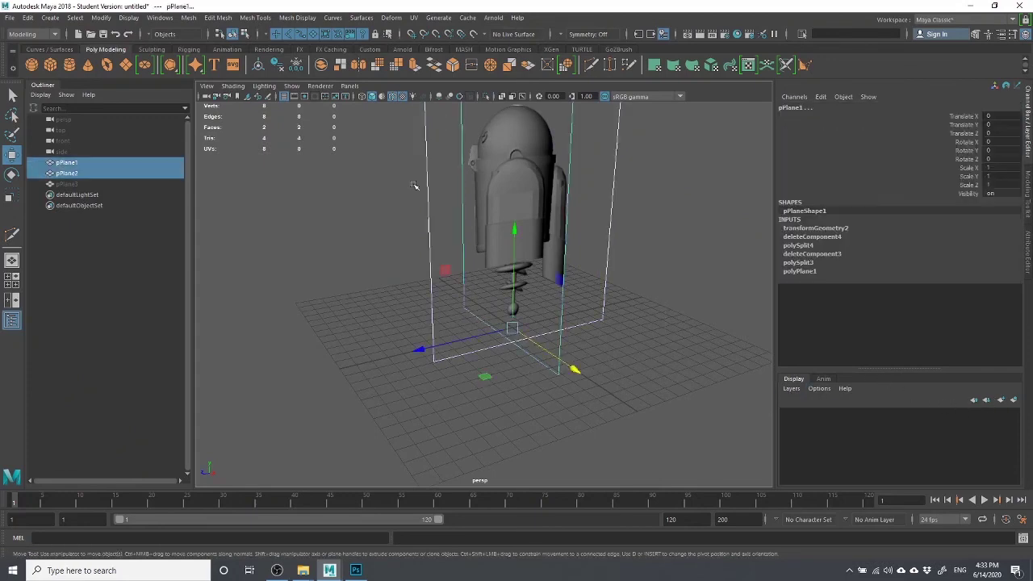
ctrl+click(67, 184)
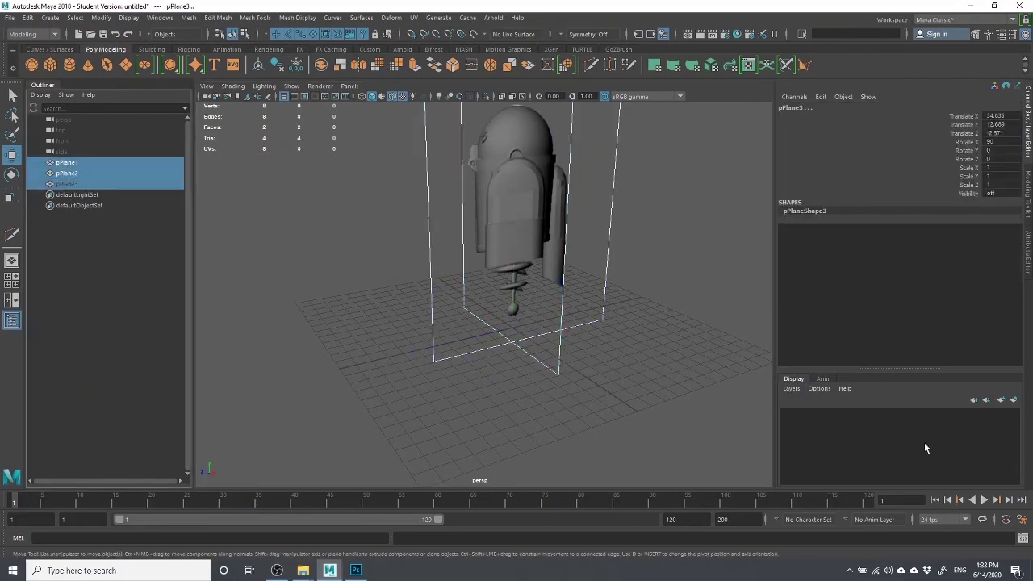
click(1012, 400)
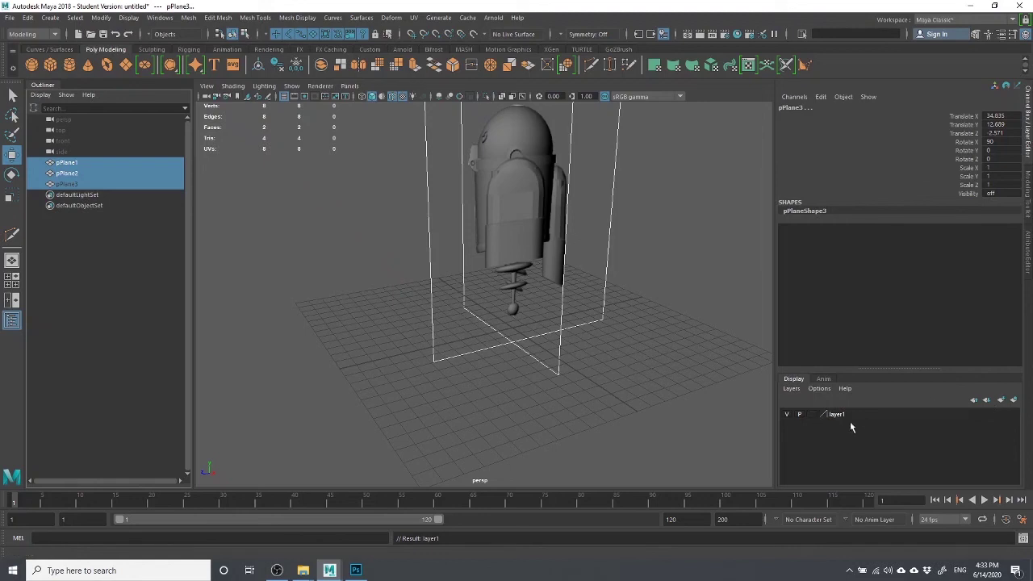
Select the front-view and side-view planes and add them to the new display layer.
drag(417, 162, 708, 383)
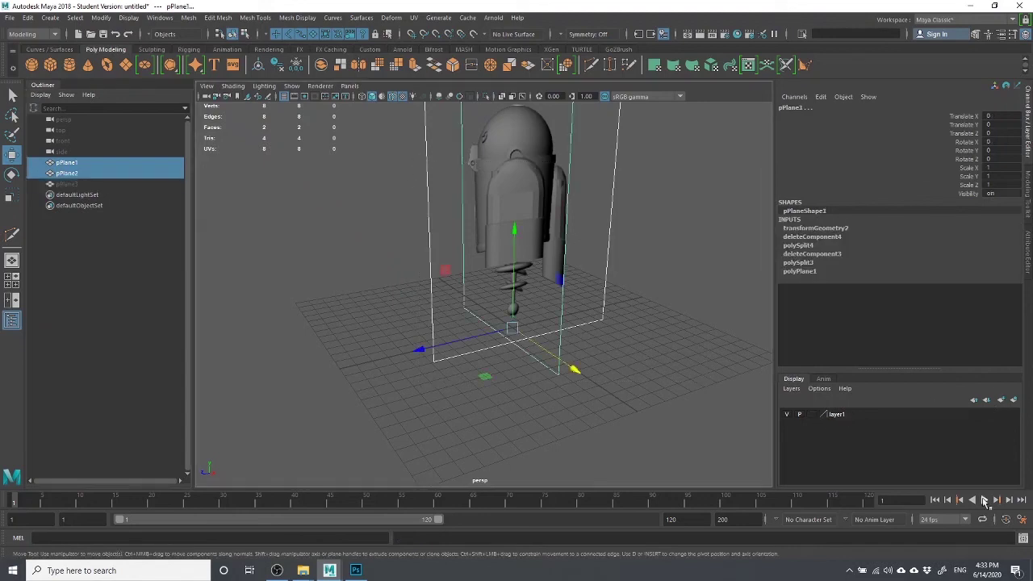
click(845, 415)
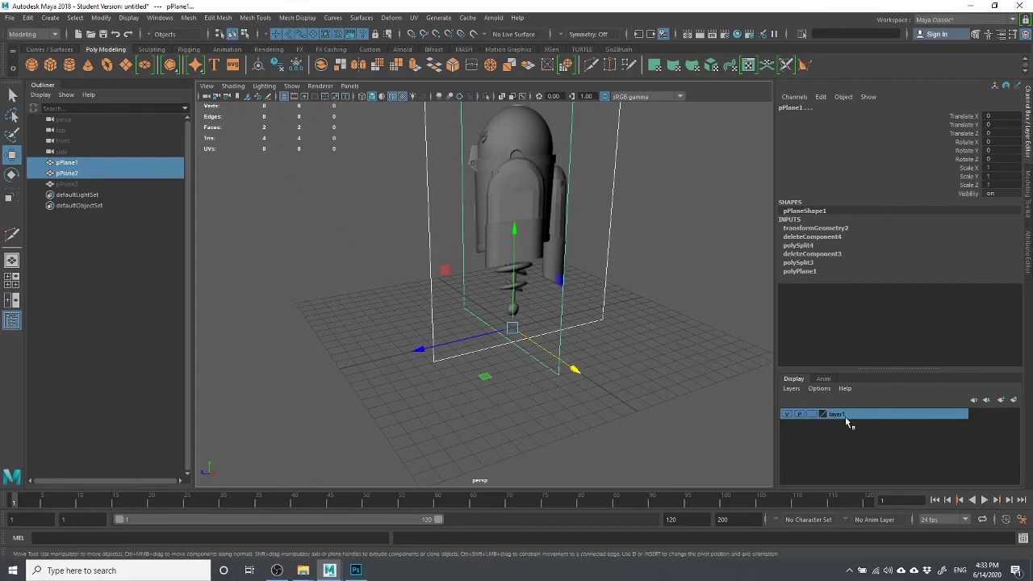
right_click(850, 415)
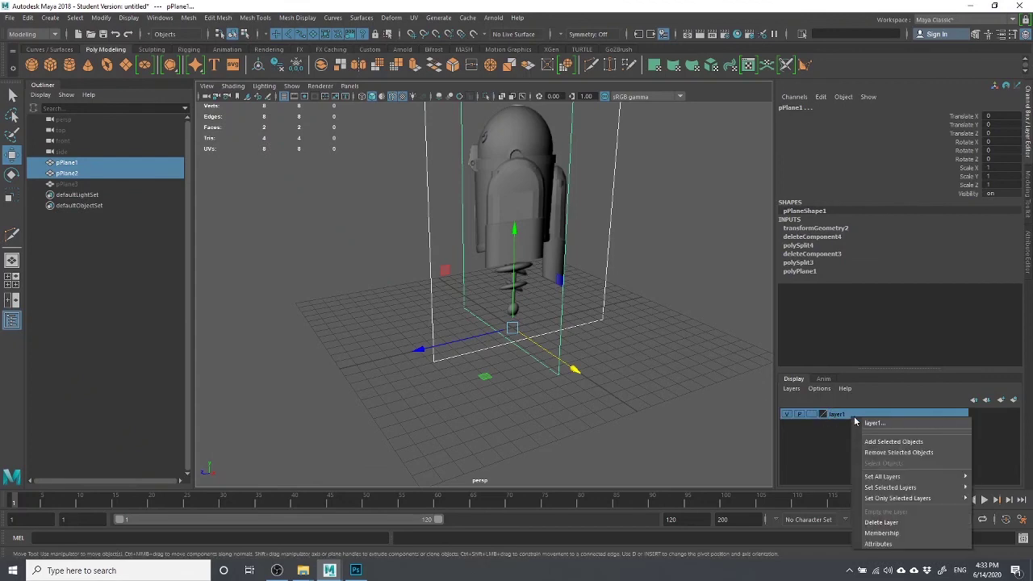
click(894, 441)
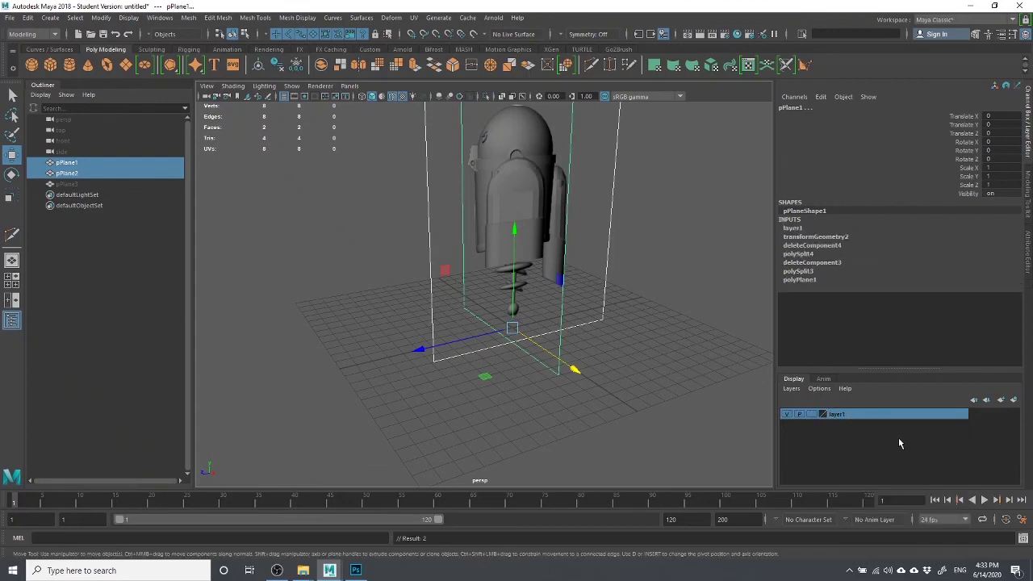
Toggle the display layer's visibility off and on, and set the layer to Reference so its planes cannot be selected.
click(620, 422)
drag(680, 366, 363, 171)
click(788, 415)
click(788, 415)
click(813, 415)
drag(652, 370, 300, 125)
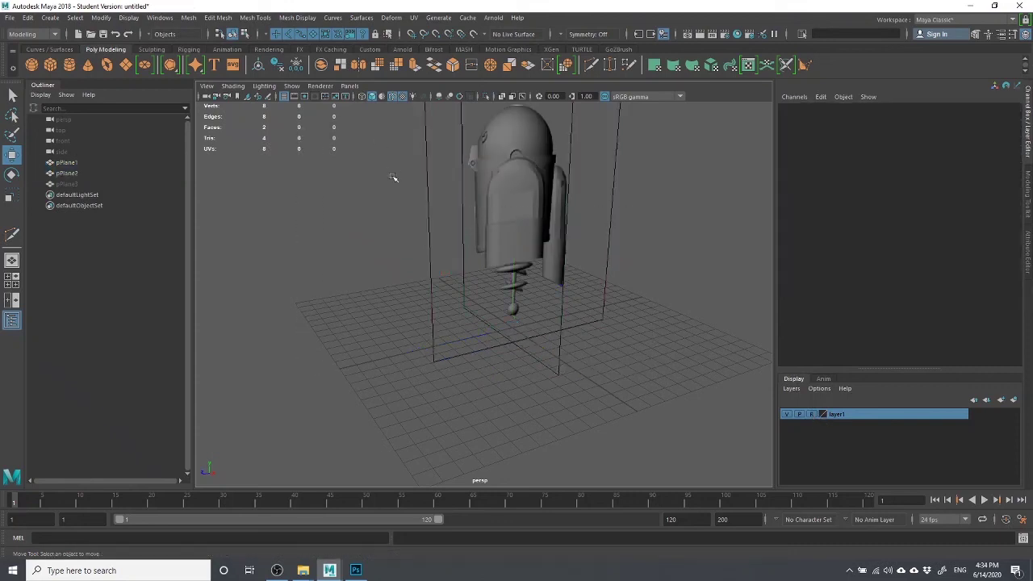
drag(369, 224, 726, 356)
Examine the Transparency Algorithm options in the Viewport 2.0 renderer settings and close the settings.
scroll(604, 325, up, 5)
scroll(604, 324, down, 5)
alt+drag(607, 313, 511, 333)
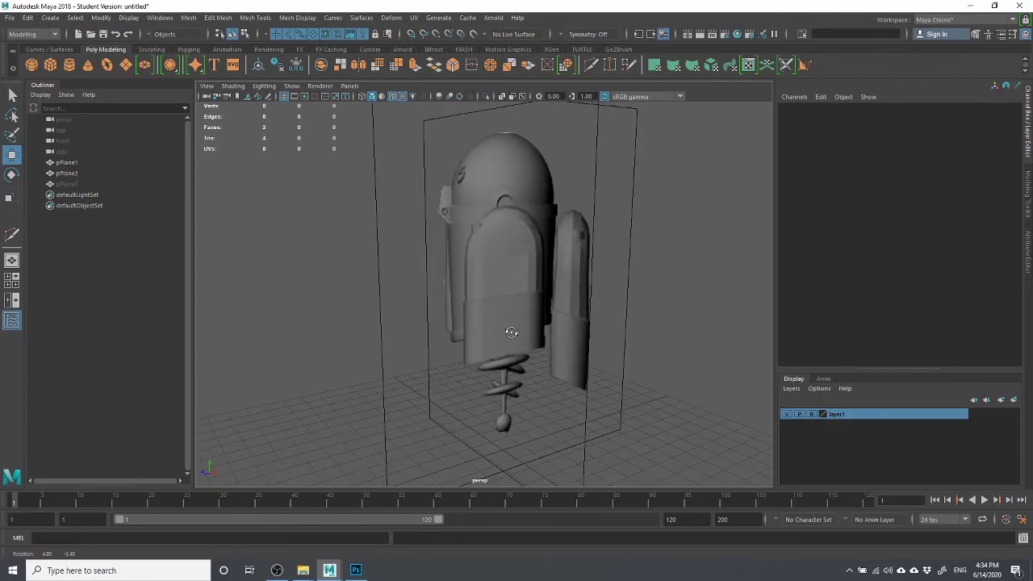
click(320, 86)
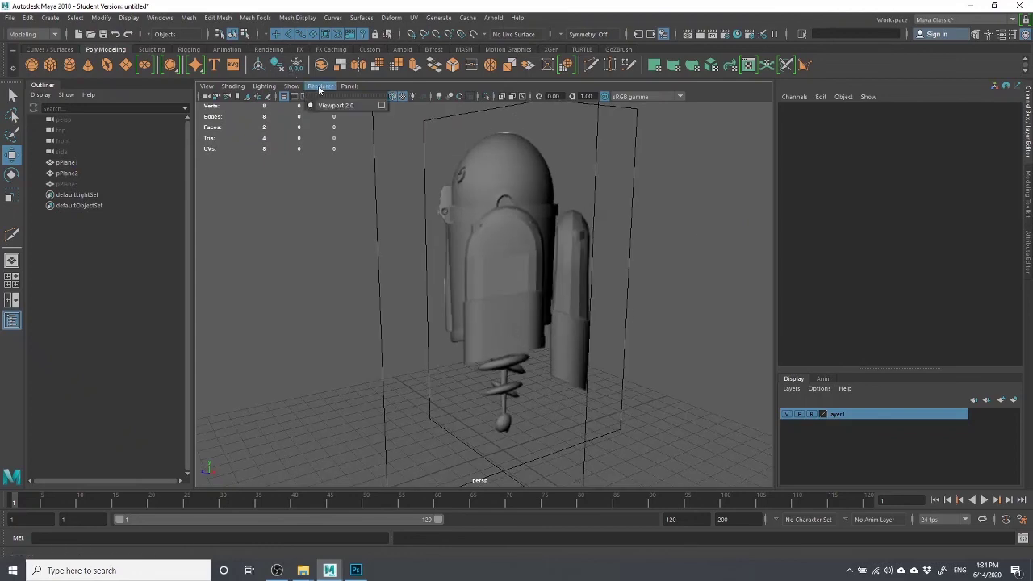
click(382, 106)
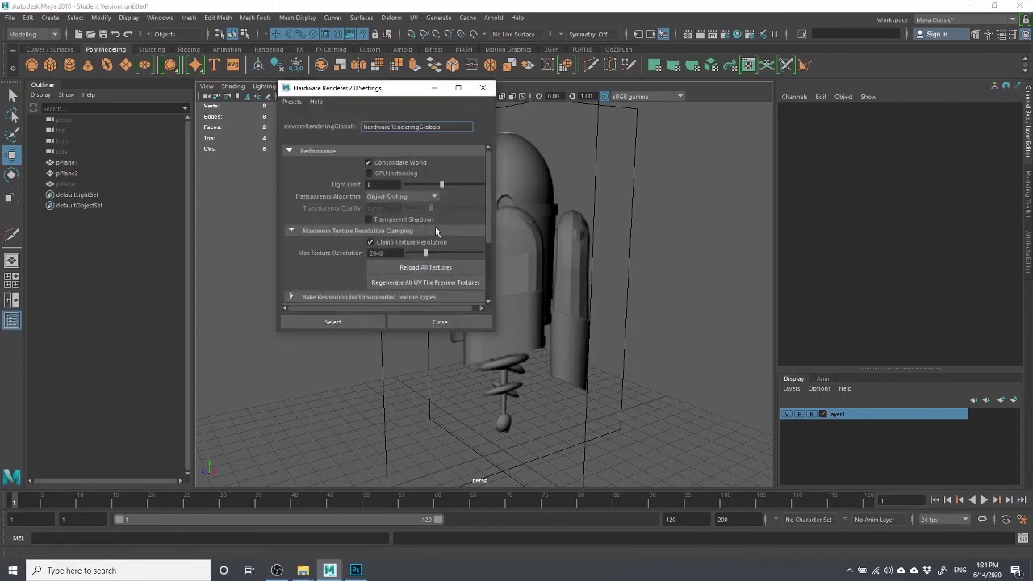
drag(359, 89, 117, 63)
click(163, 172)
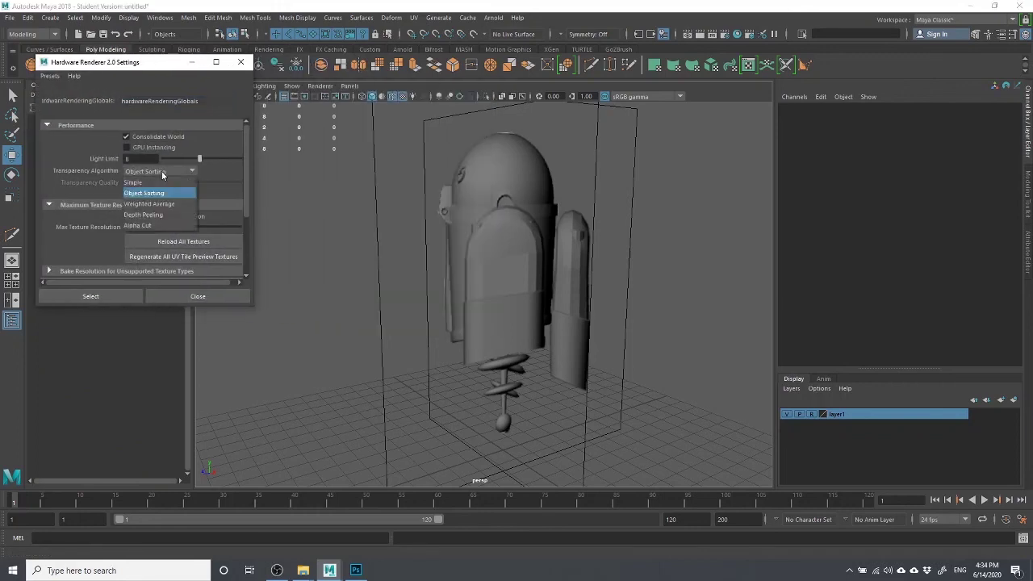
click(246, 61)
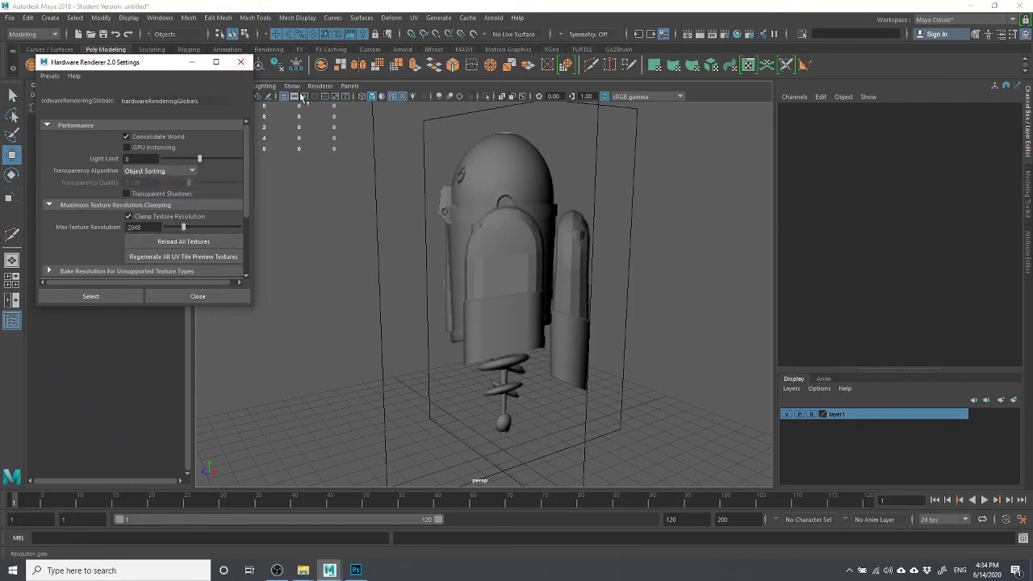
click(240, 64)
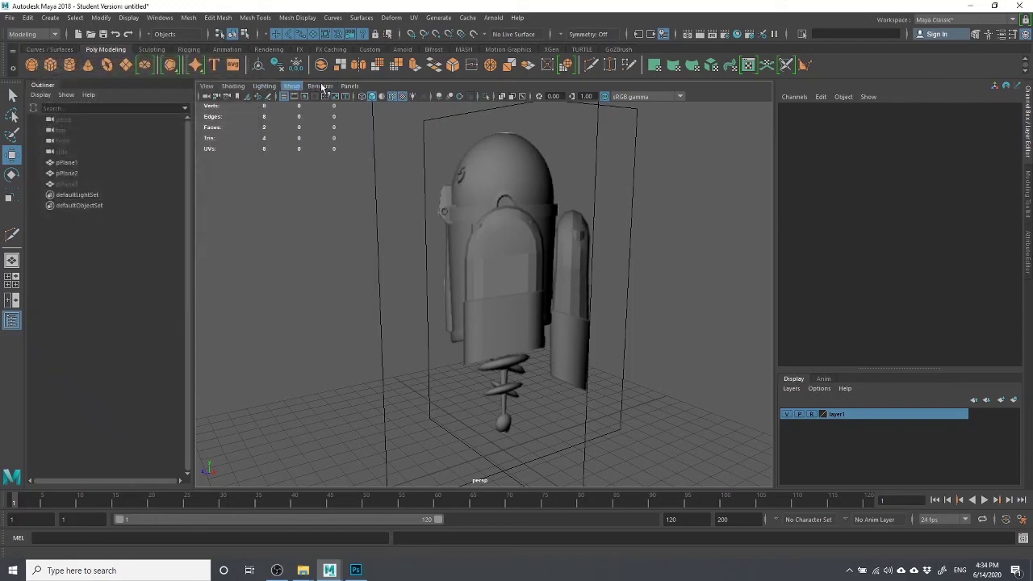
Set the Viewport 2.0 Transparency Algorithm to Depth Peeling and close the renderer settings.
click(322, 86)
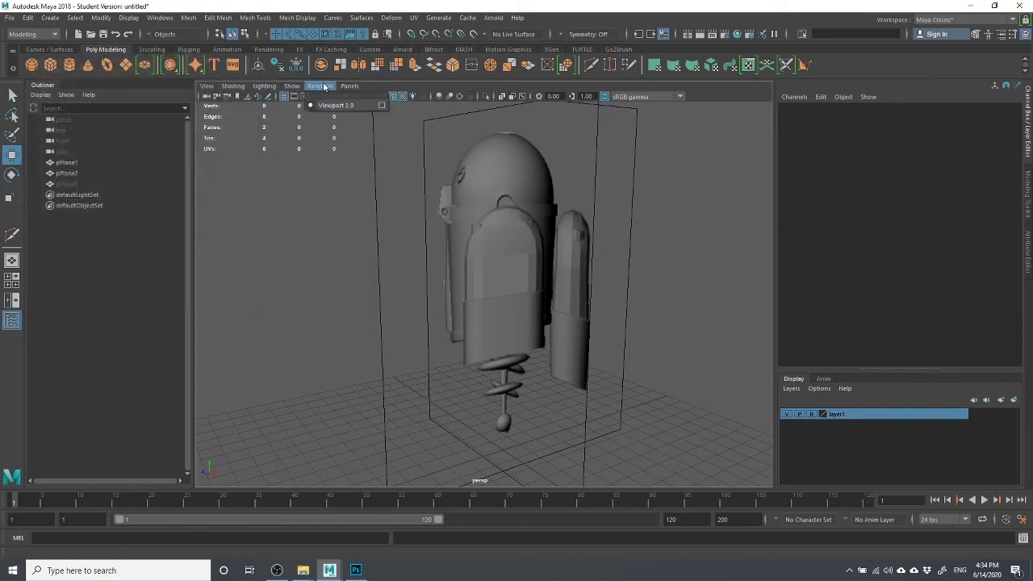
click(381, 106)
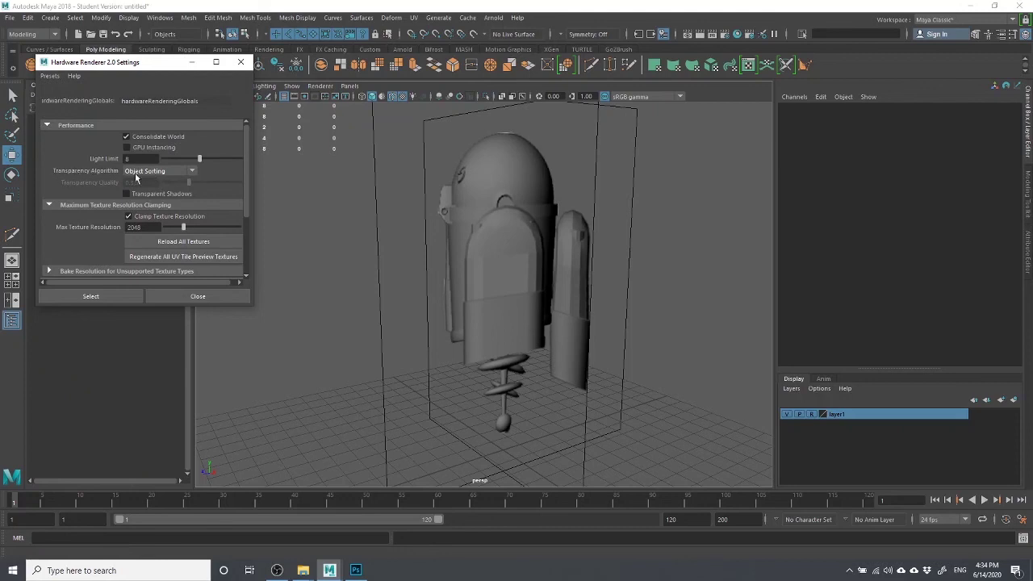
click(189, 172)
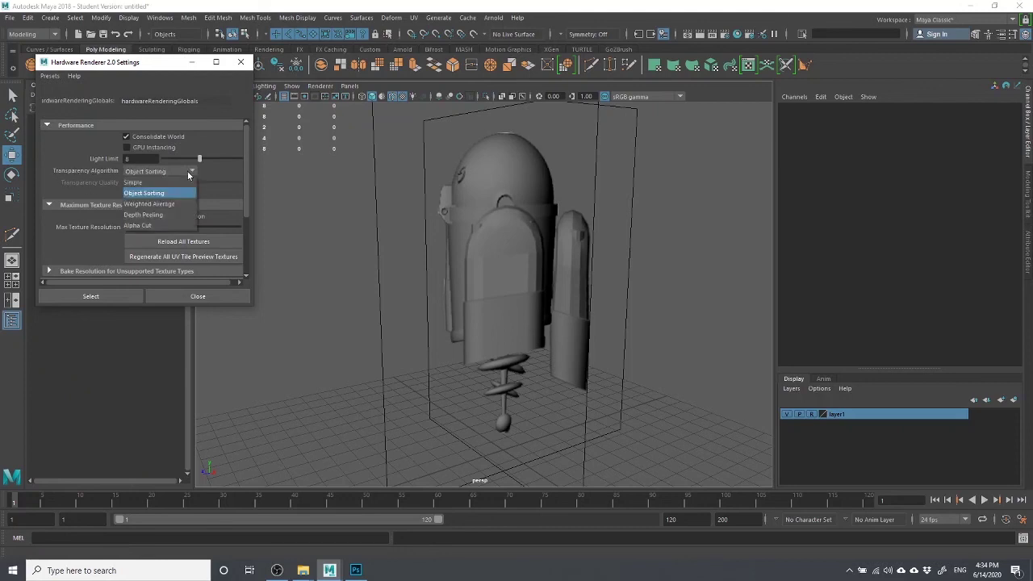
click(143, 215)
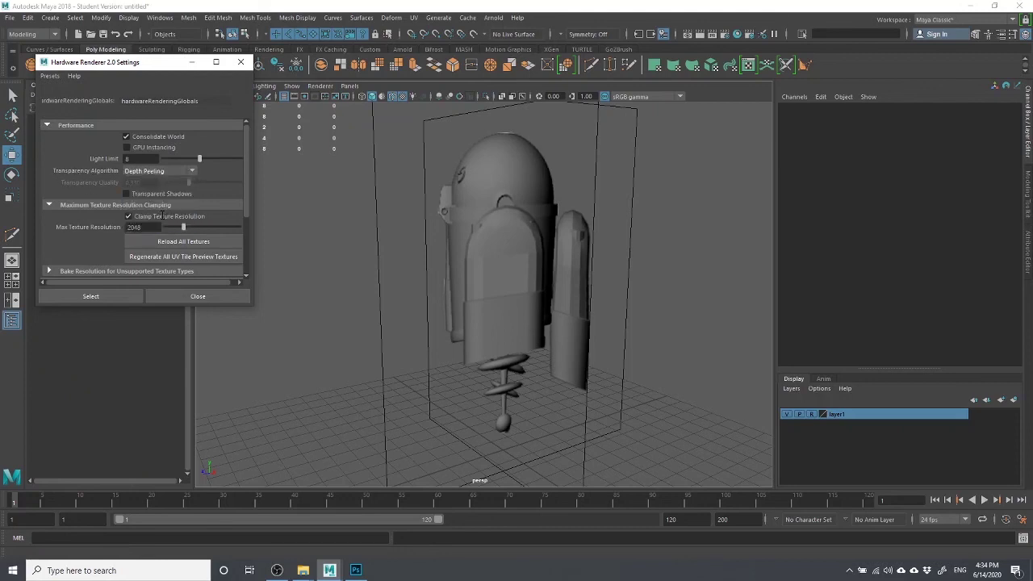
alt+drag(477, 290, 670, 312)
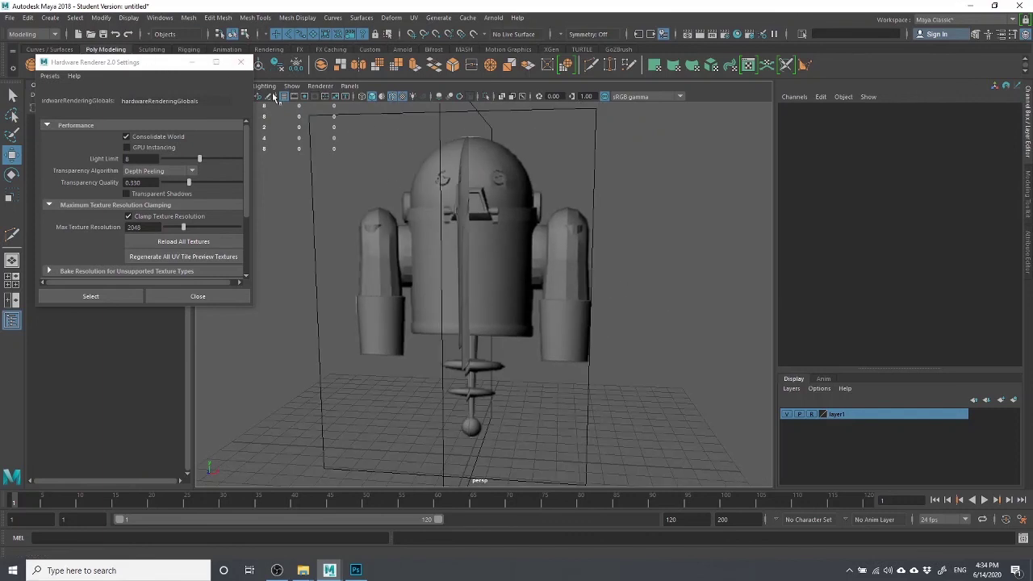
click(241, 63)
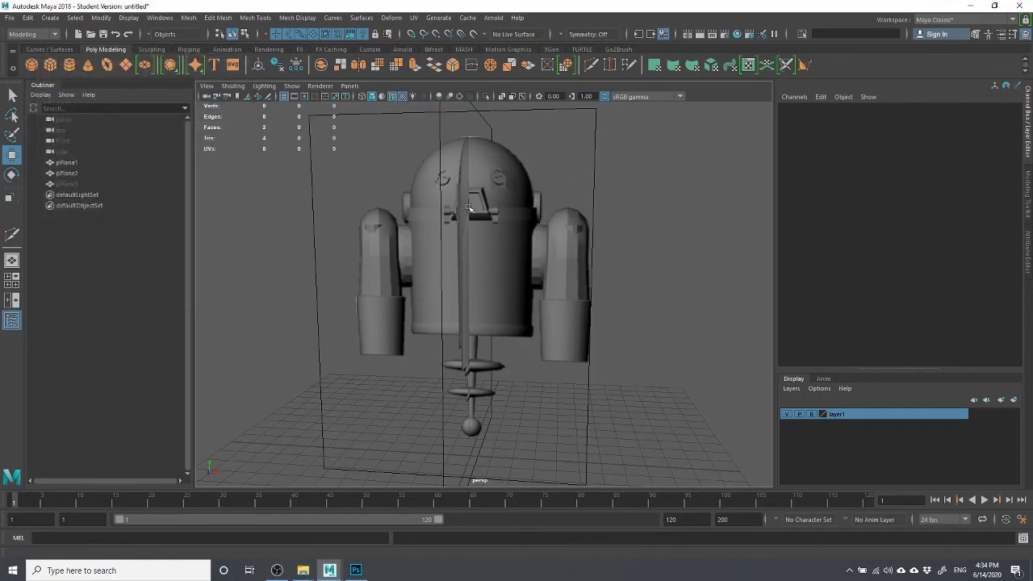
alt+drag(618, 201, 650, 277)
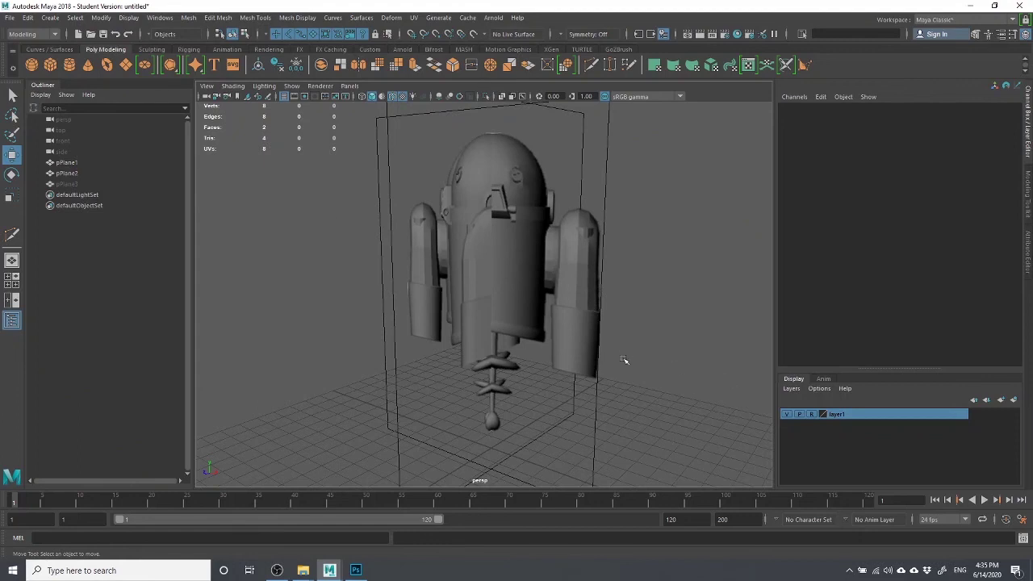
scroll(652, 364, down, 3)
alt+drag(652, 365, 533, 365)
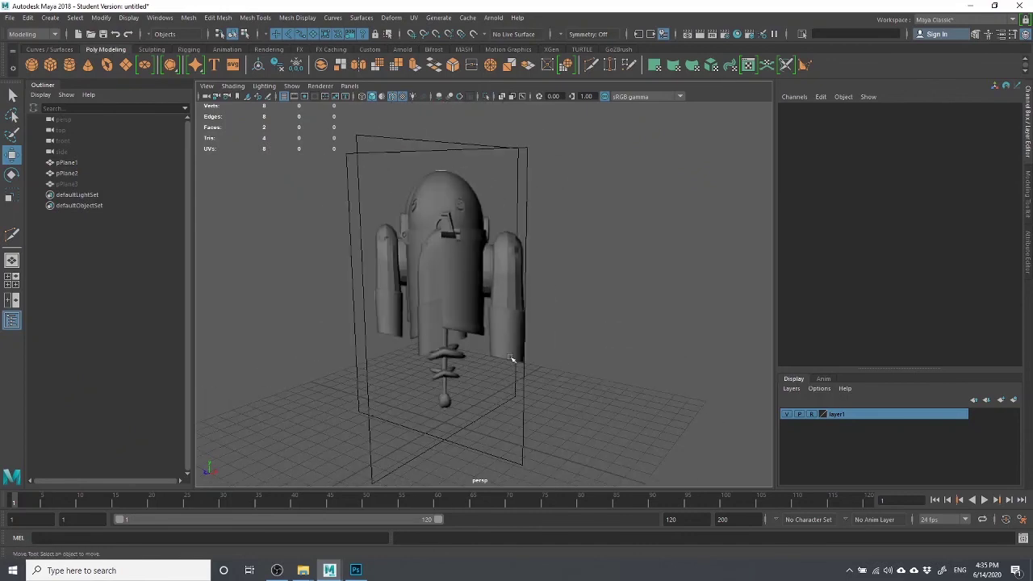
key(alt+Tab)
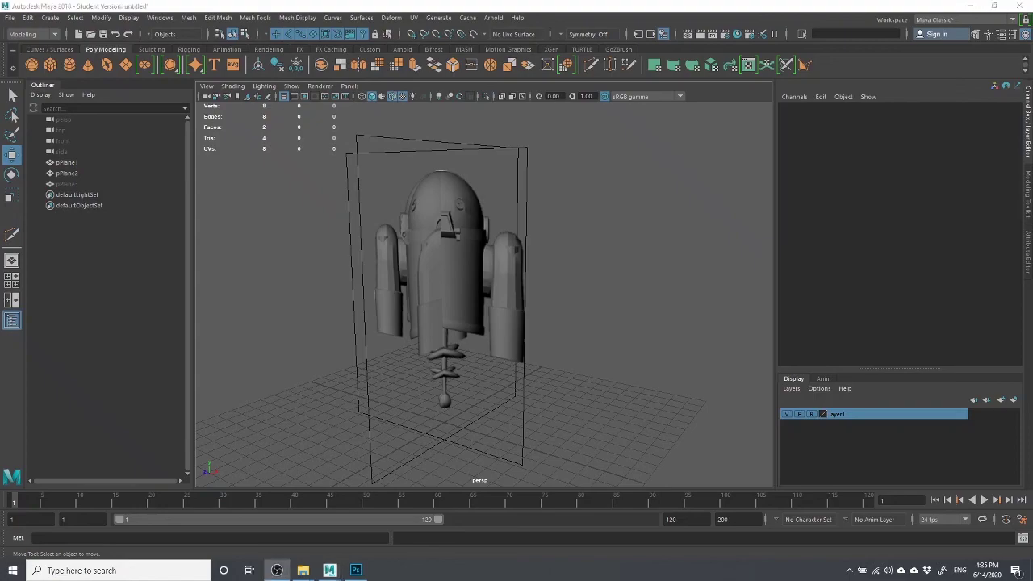